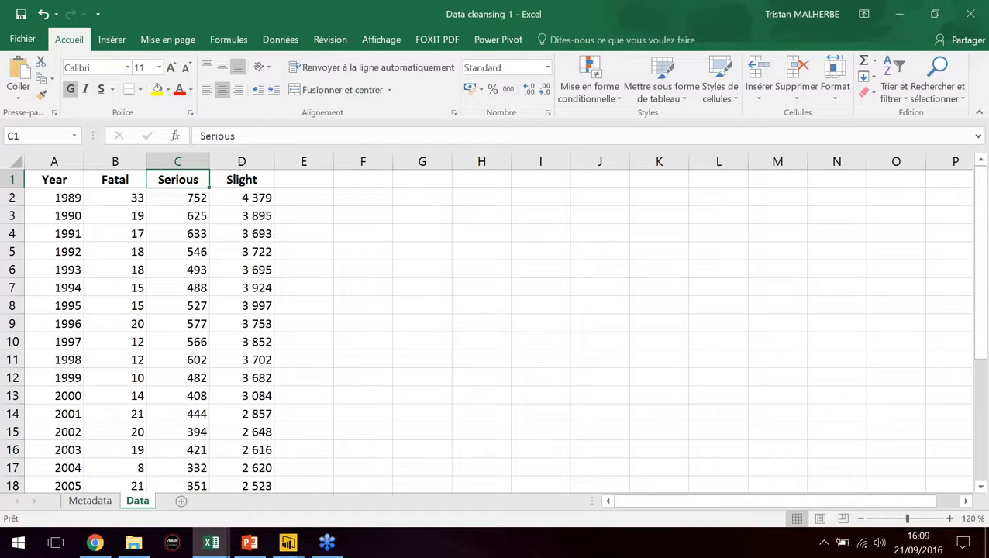
- Review the yearly data from first to last row and its Year, Fatal, Serious and Slight column headers
key("ctrl+Home")
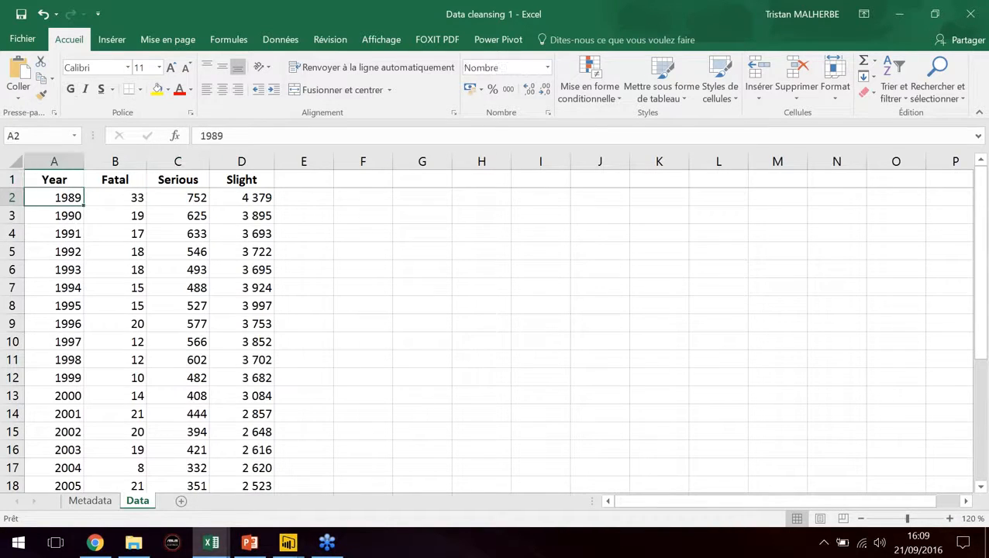
key("ctrl+Down")
key("Down")
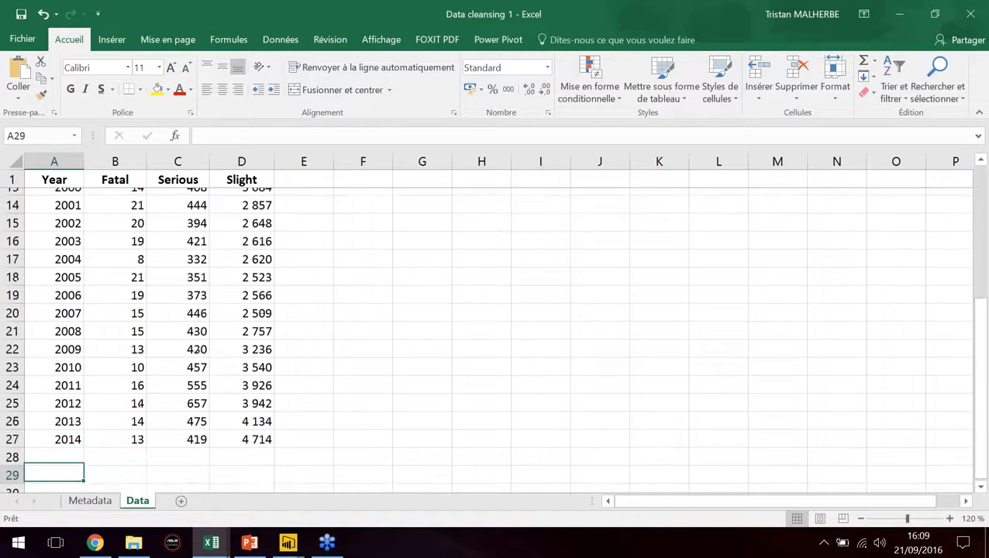
key("Up")
key("Up")
key("Up")
key("ctrl+Up")
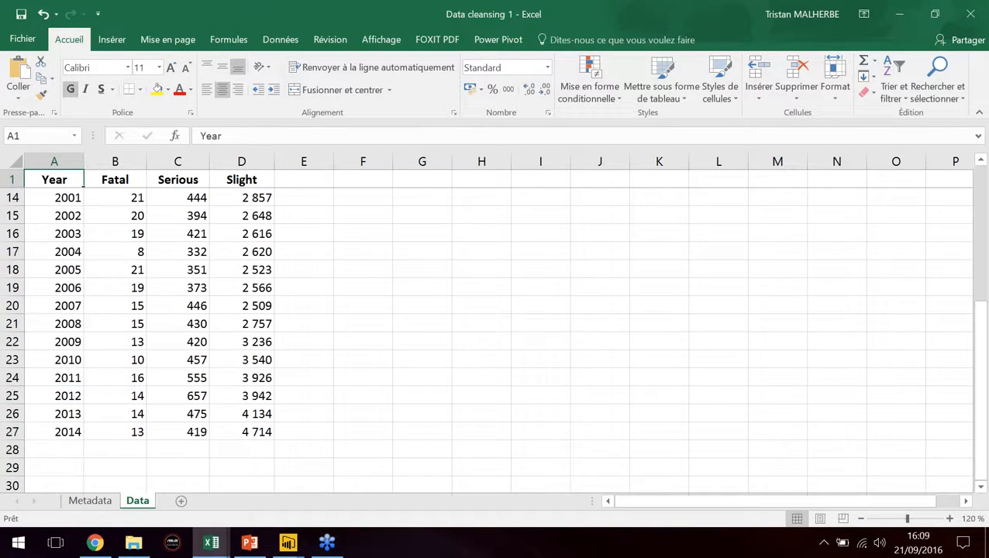
key("ctrl+Home")
key("Right")
key("Up")
key("Right")
key("Right")
key("Left")
key("Left")
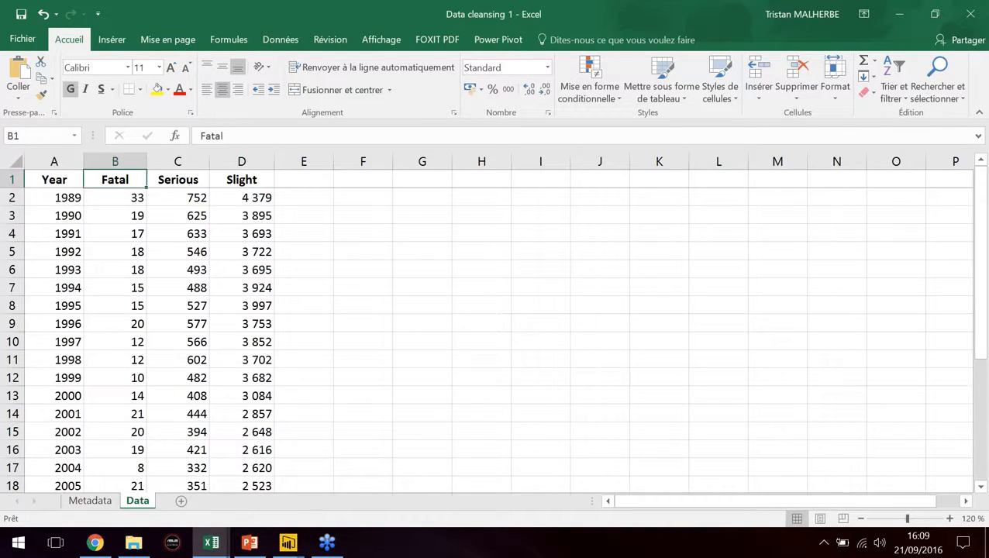
key("Right")
key("Right")
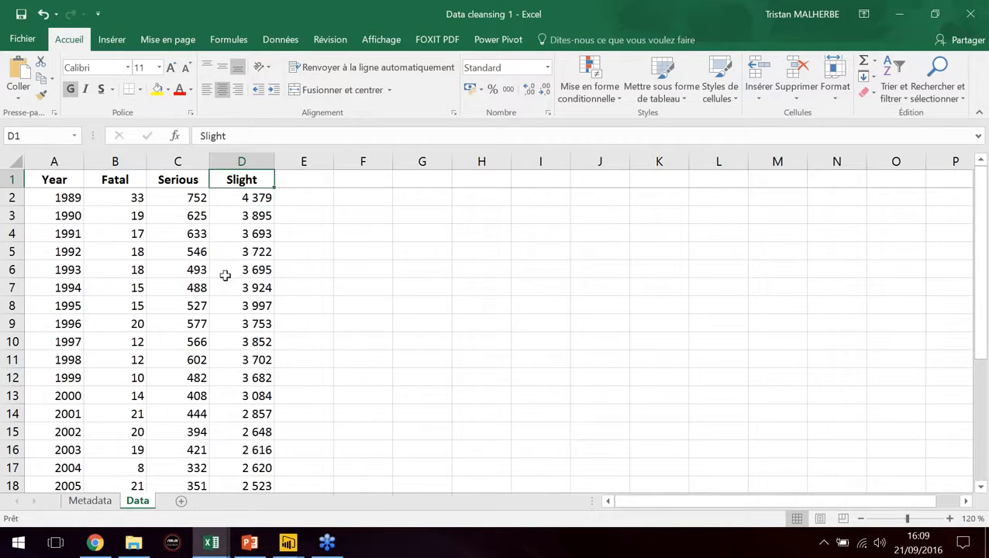
- Switch to the Power BI Desktop report 1, view the common and full lists of data sources, and close them without connecting
mouse_move(283, 546)
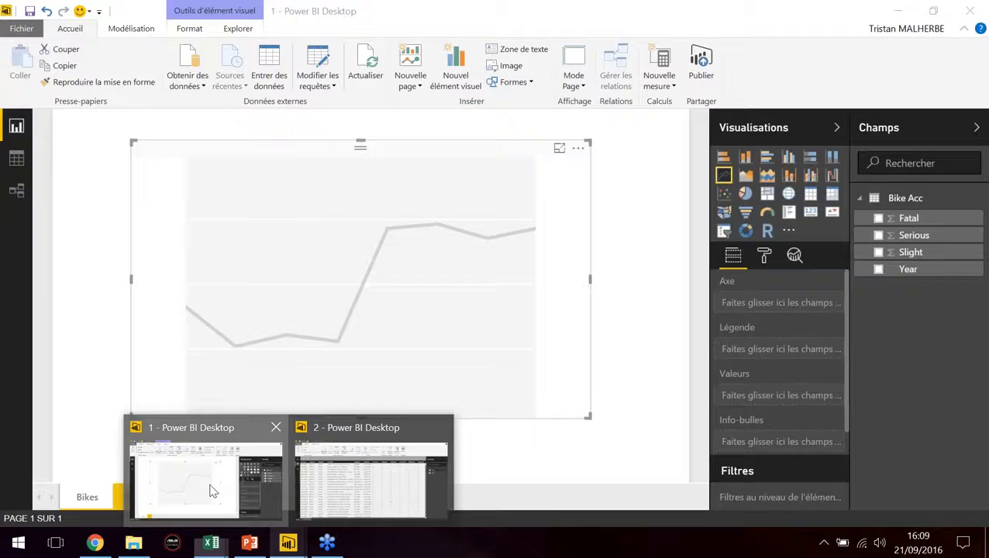
left_click(210, 490)
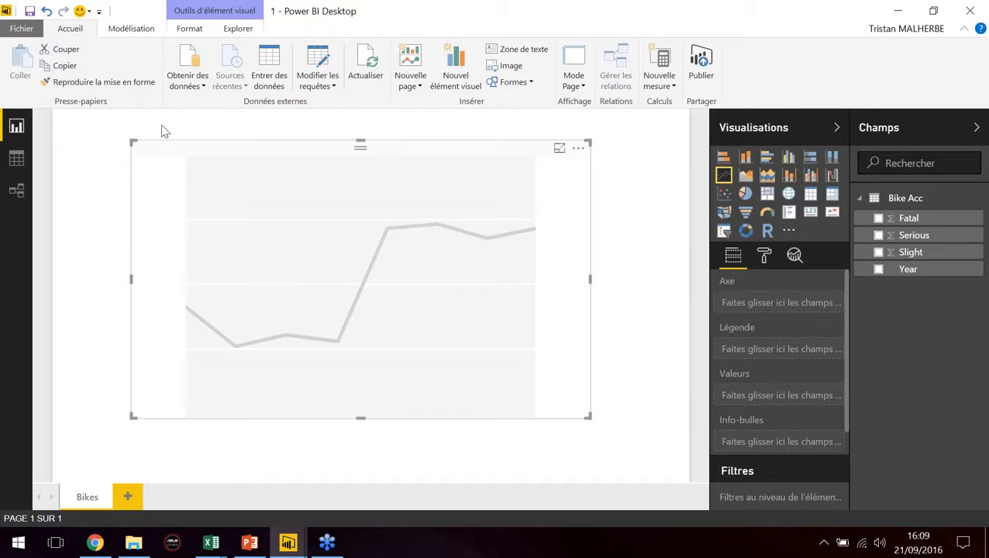
left_click(193, 89)
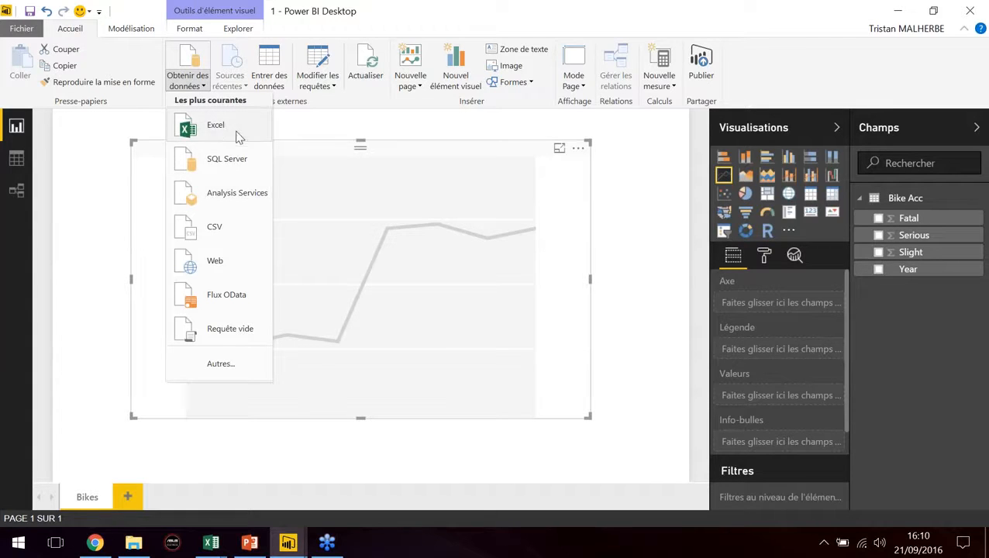
left_click(324, 128)
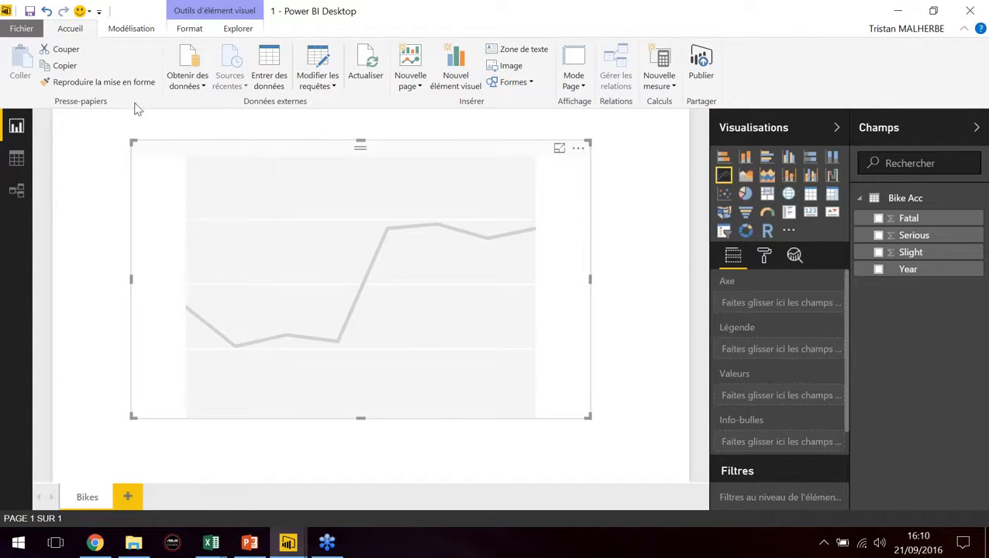
left_click(188, 77)
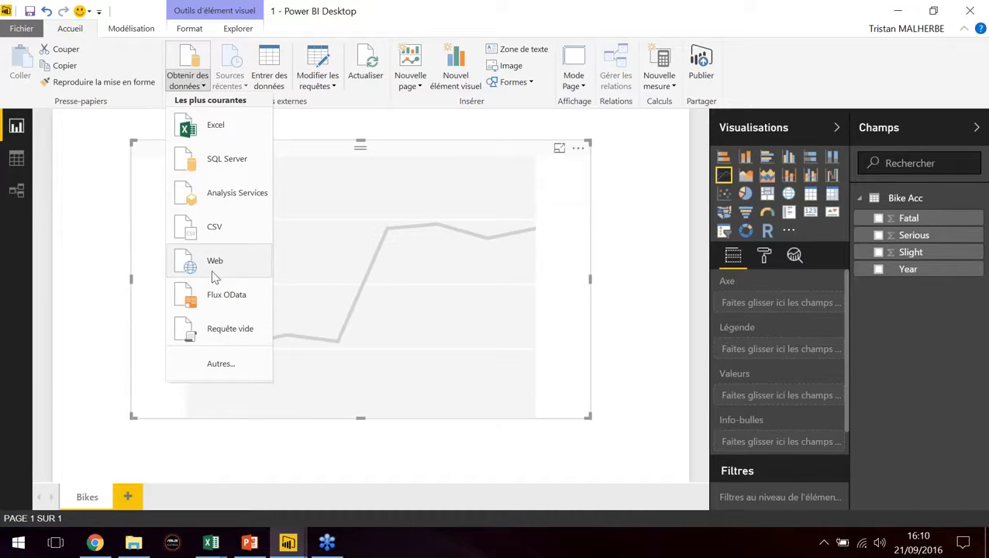
left_click(218, 367)
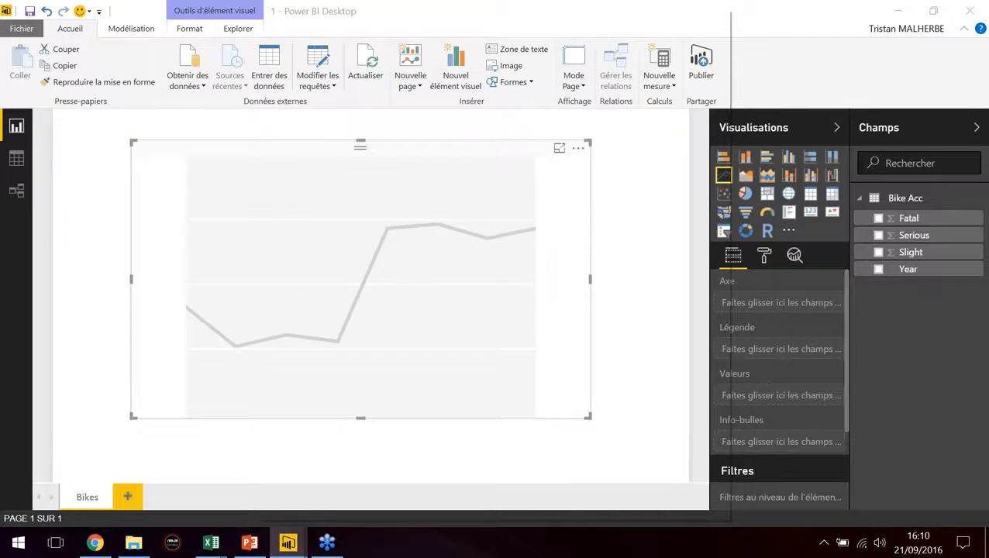
left_click_drag(698, 120, 706, 89)
left_click(717, 20)
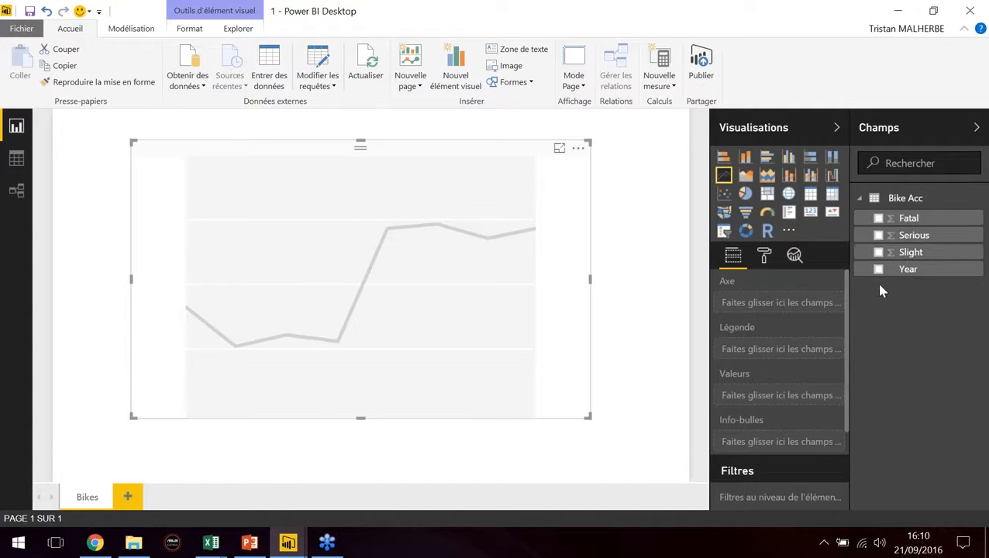
- Switch to the Data cleansing 1 workbook in Excel to recheck its source table, and return to Power BI Desktop
mouse_move(208, 547)
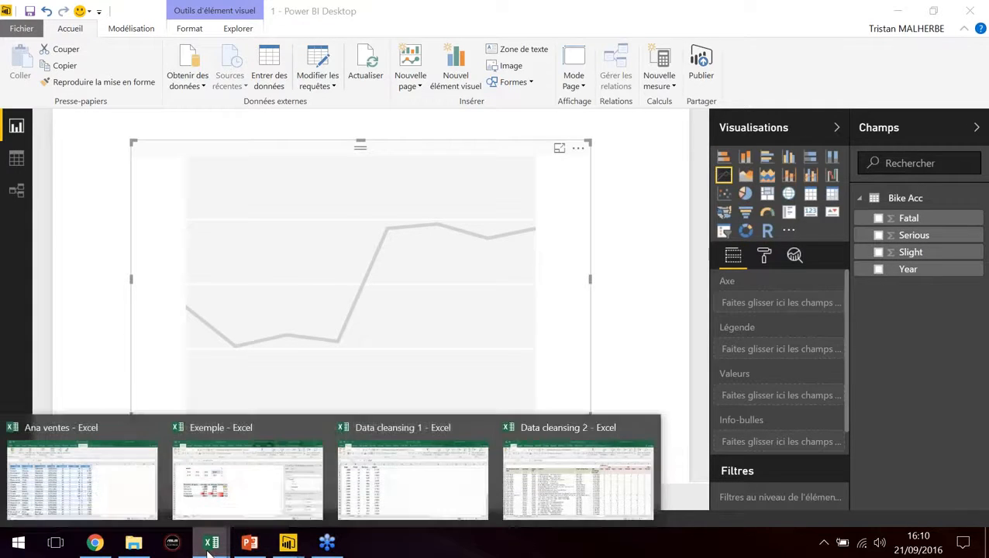
left_click(356, 496)
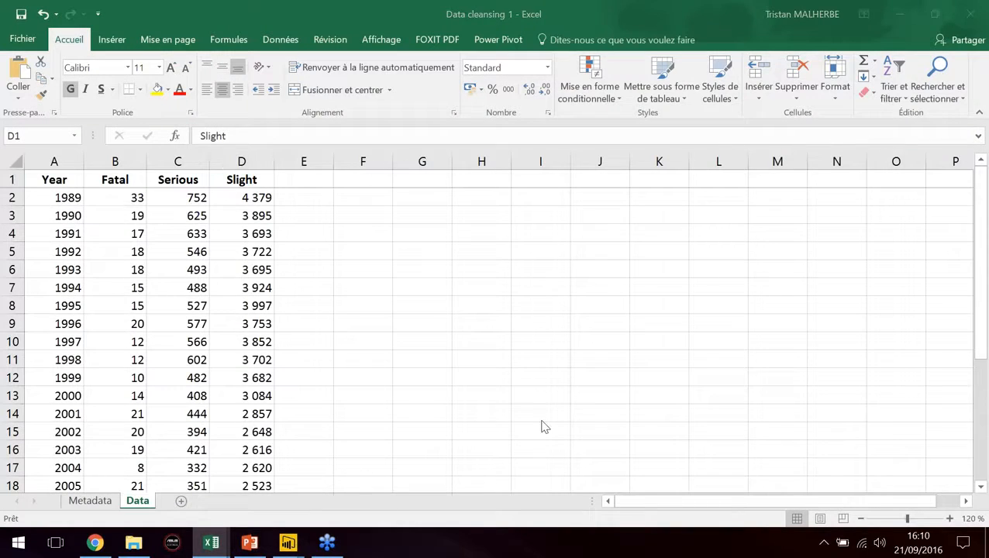
key("alt+Tab")
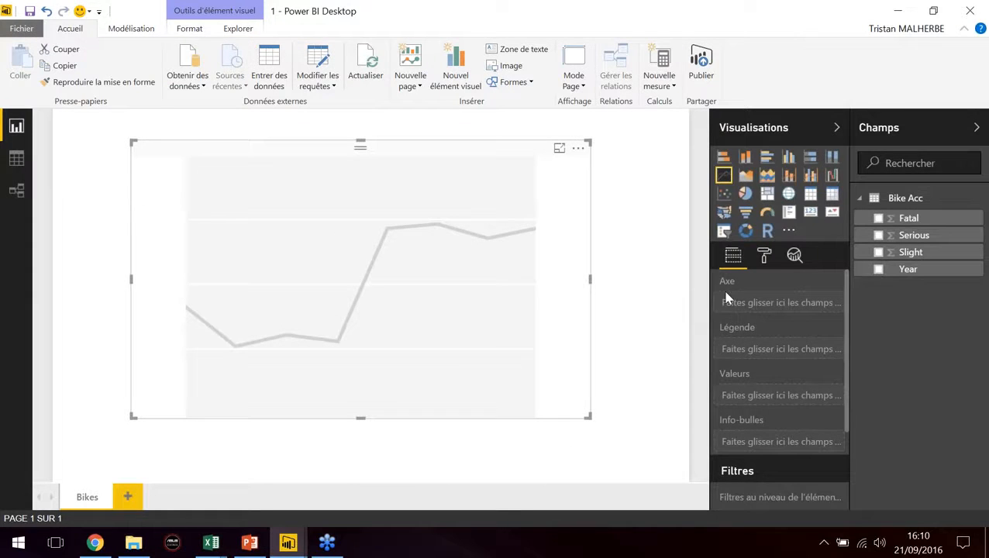
- Fill the empty line chart with Year on the axis and Fatal, Serious and Slight as values
left_click(879, 270)
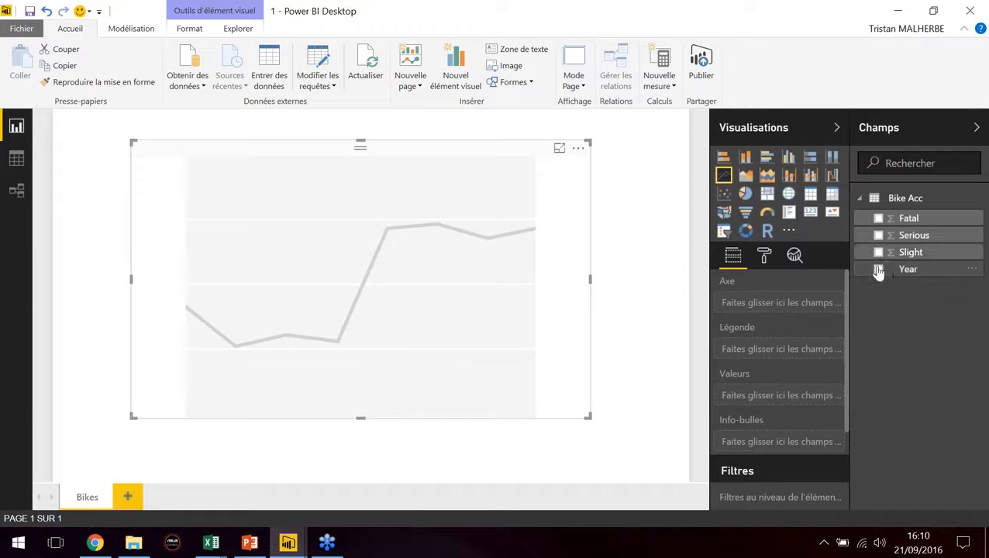
left_click(878, 219)
left_click(878, 235)
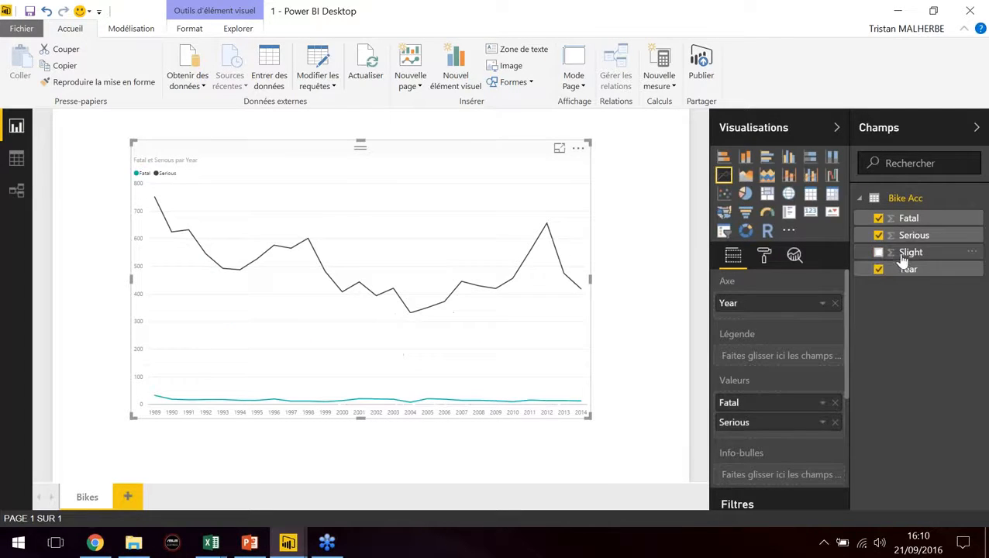
left_click(878, 253)
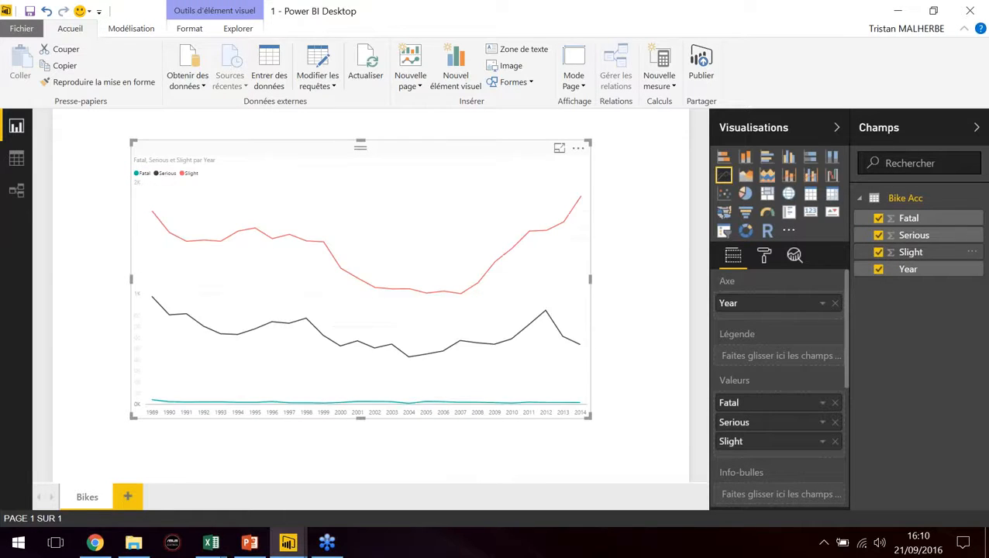
mouse_move(429, 147)
left_mouse_down()
mouse_move(428, 158)
mouse_move(432, 150)
left_mouse_up()
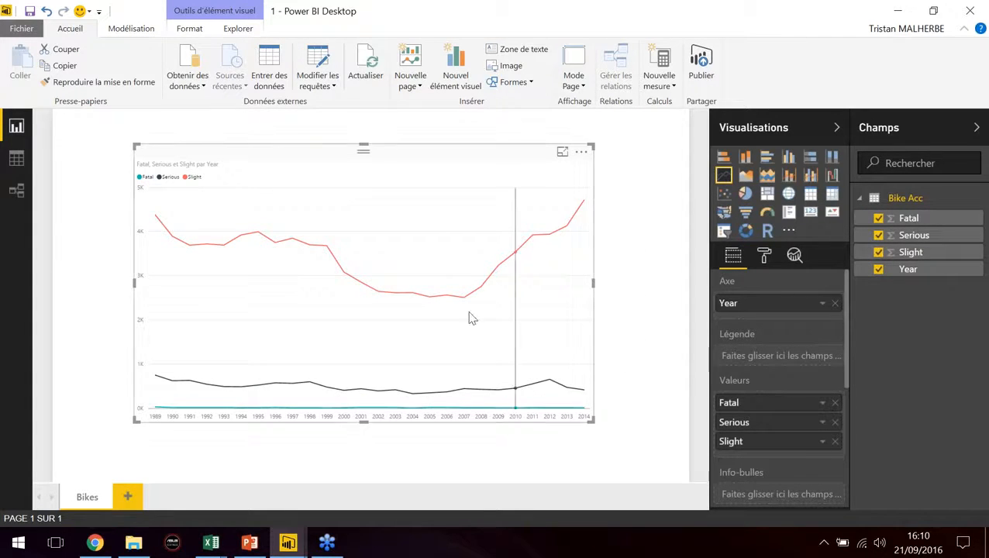
- Move the line chart down and to the right on the page, shrink it from its upper-left corner, and deselect it
mouse_move(241, 200)
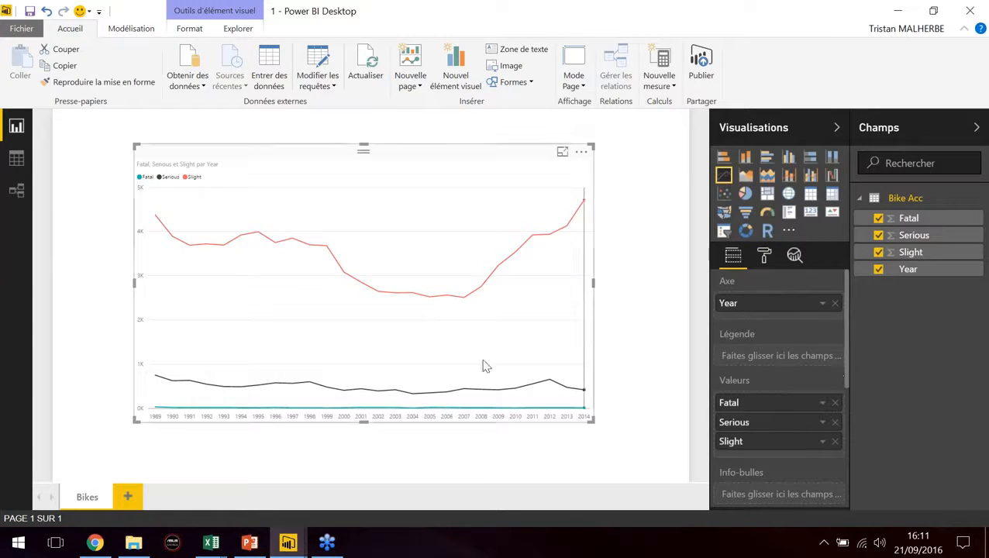
left_click_drag(407, 162, 444, 191)
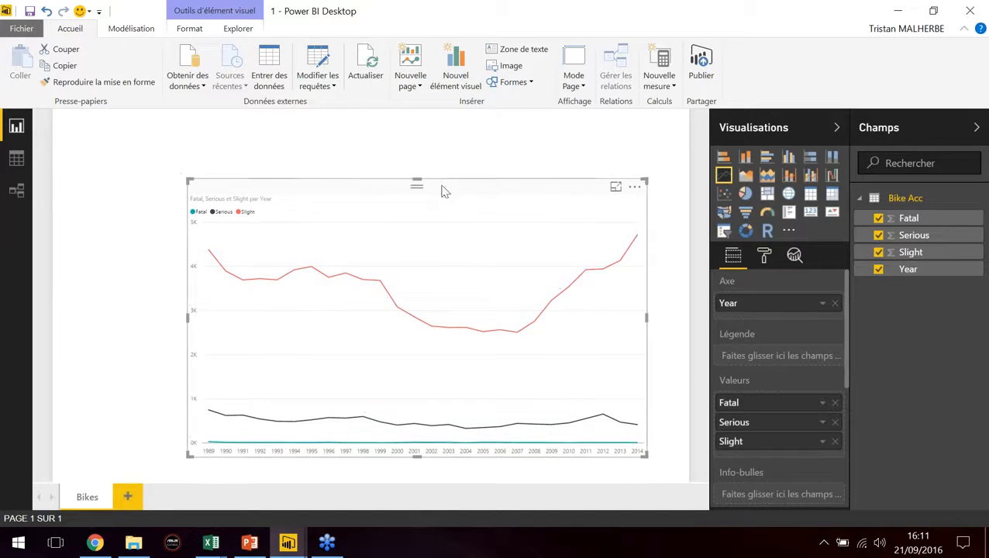
left_click(248, 175)
left_click(197, 185)
left_click_drag(190, 181, 256, 201)
left_click(263, 170)
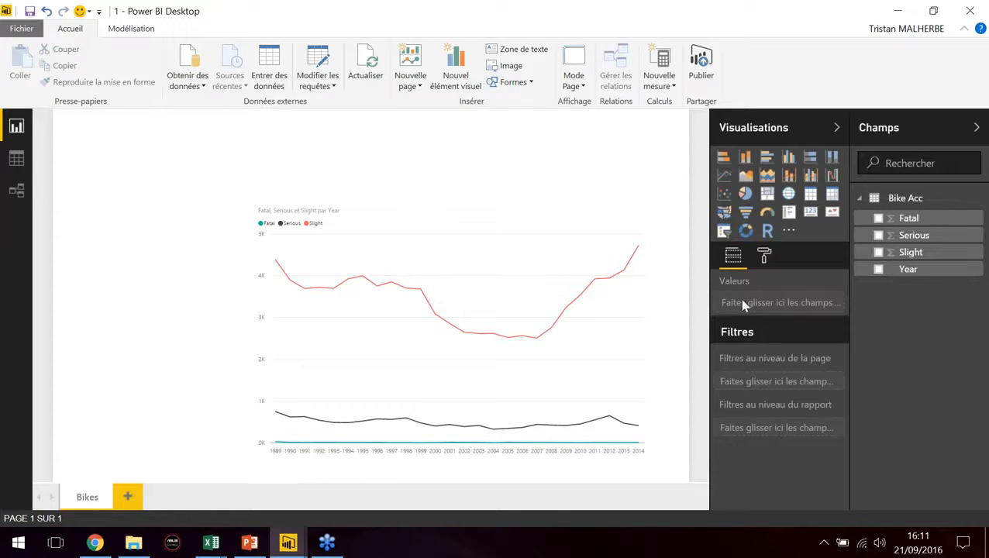
- Try a slicer based on the Fatal field beside the line chart and delete it again
left_click(725, 233)
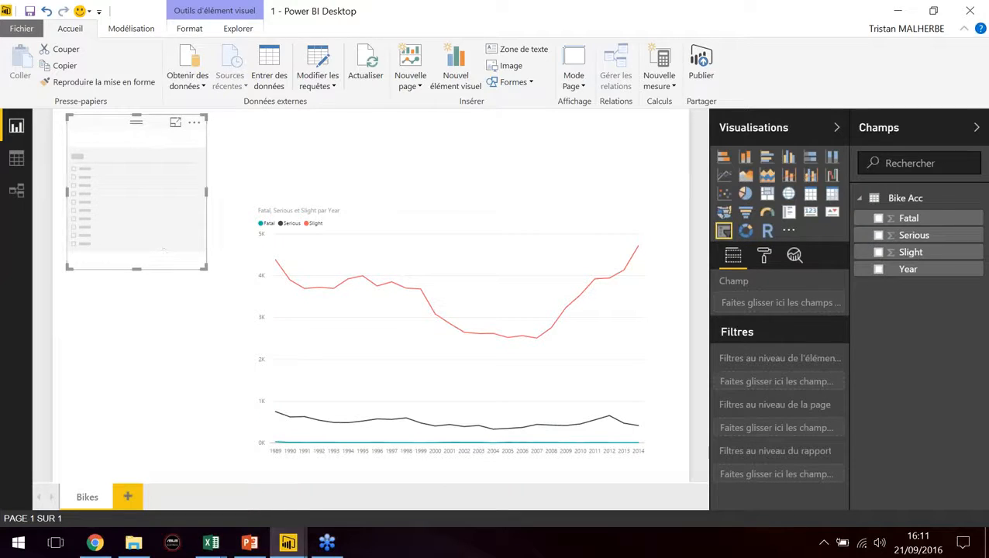
left_click(879, 219)
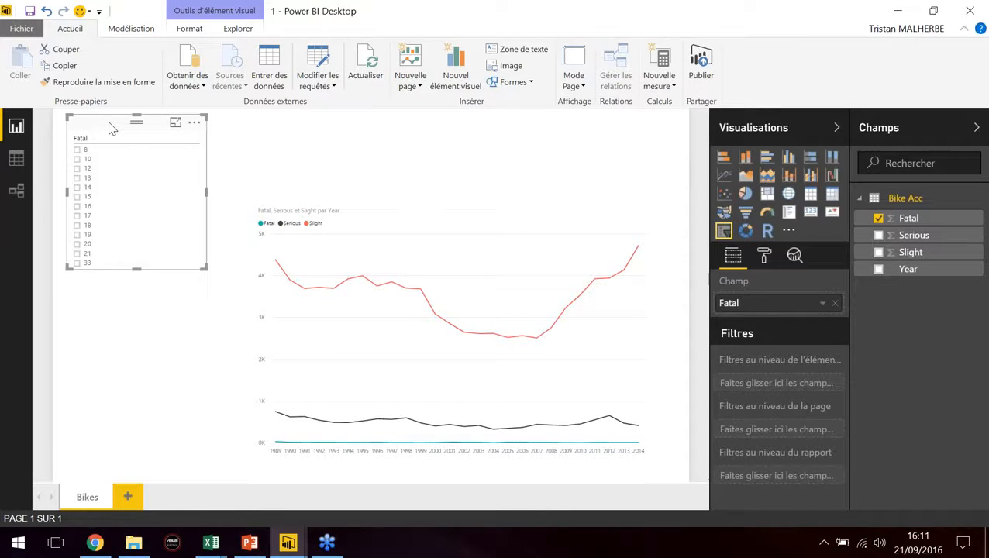
key("Delete")
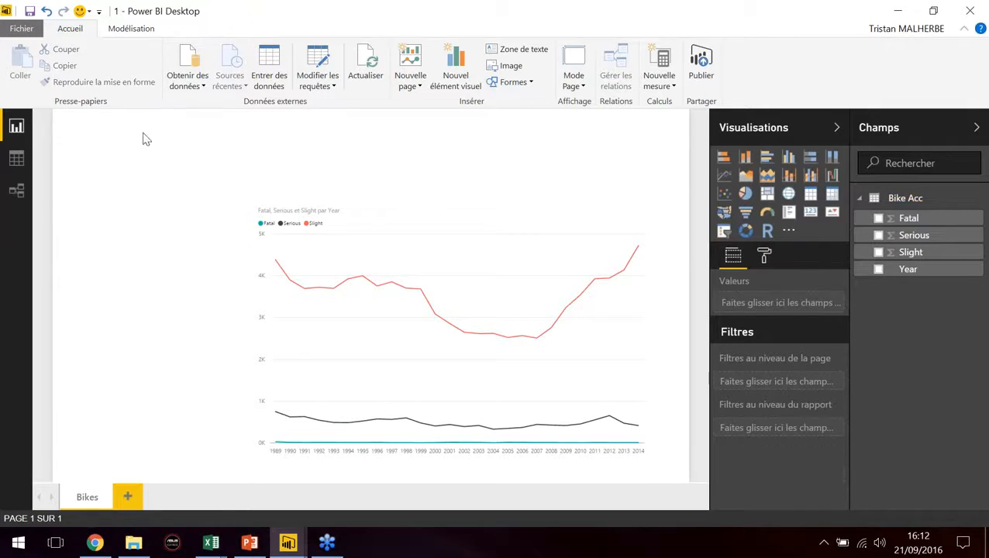
- Move the line chart toward the page's centre, and edit the Bike Acc query to unpivot all columns except Year
left_click_drag(374, 202, 335, 183)
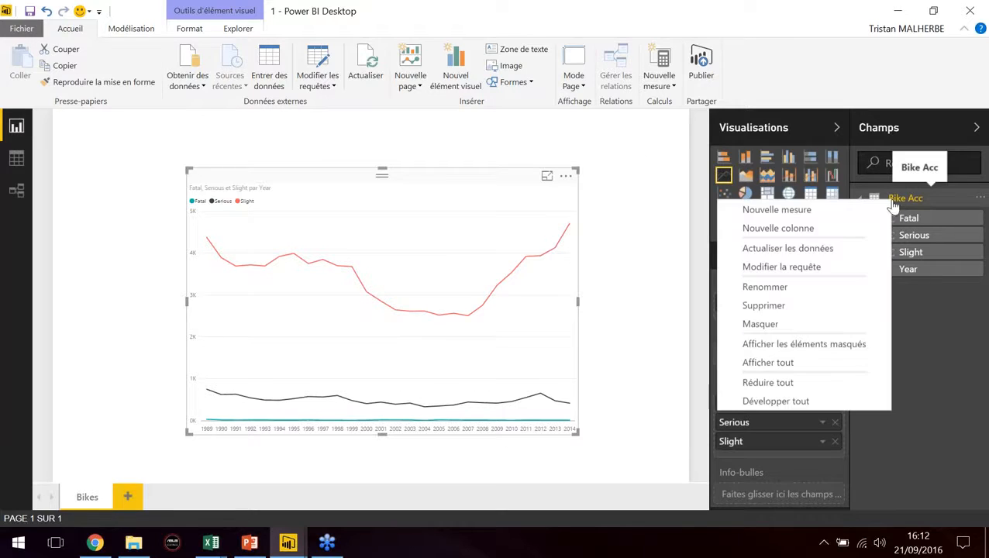
left_click(801, 269)
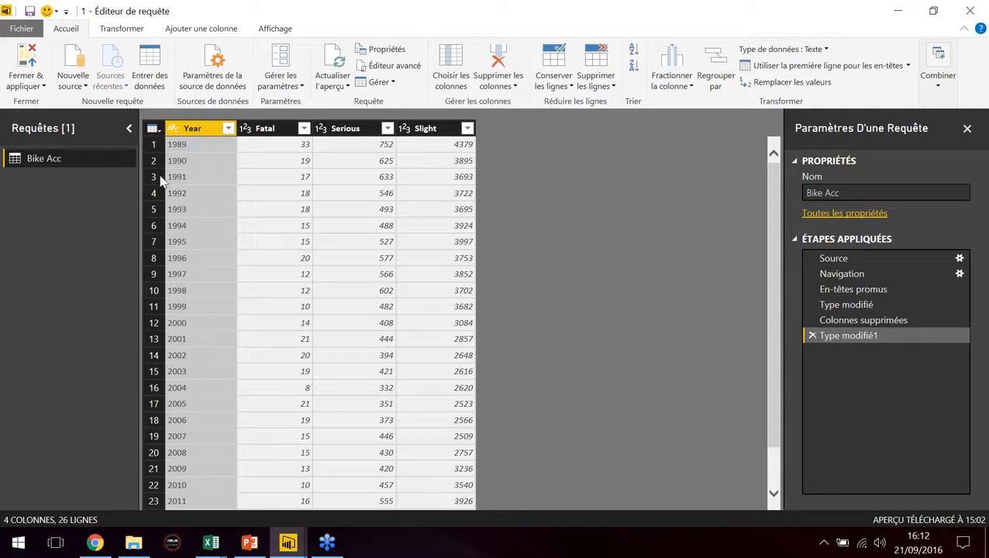
right_click(198, 128)
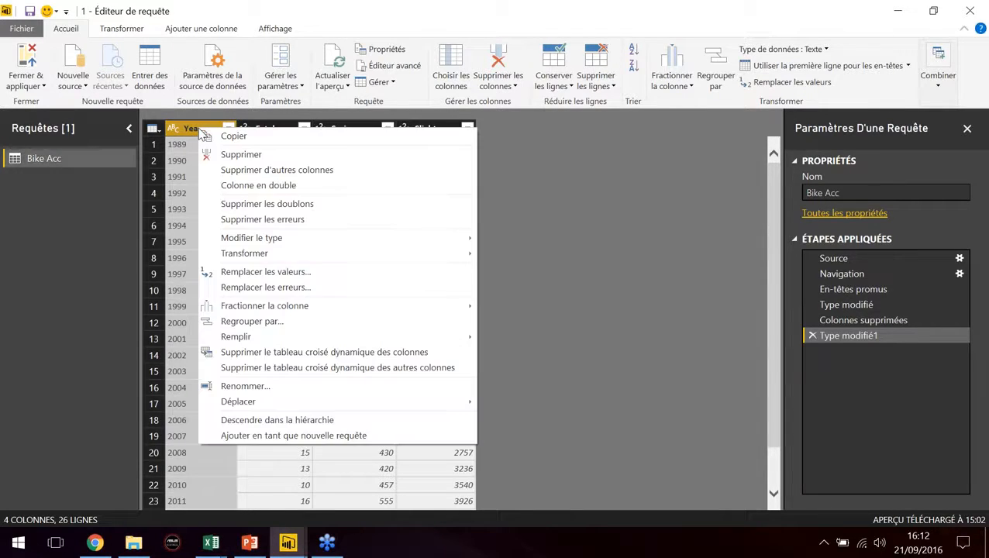
left_click(302, 369)
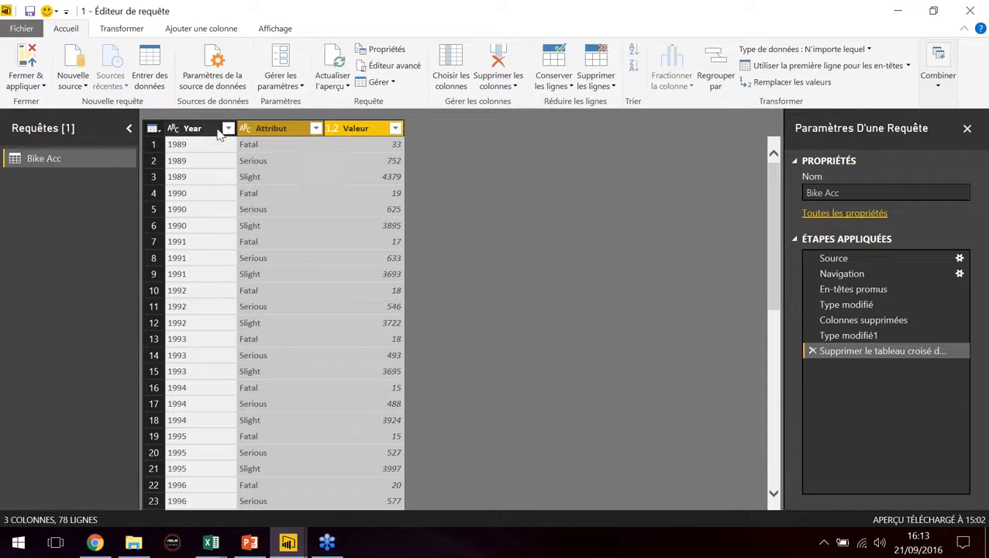
- Examine the unpivoted Year, Attribut and Valeur columns down to the last row and compare them with the preceding Type modifié1 step
left_click(192, 130)
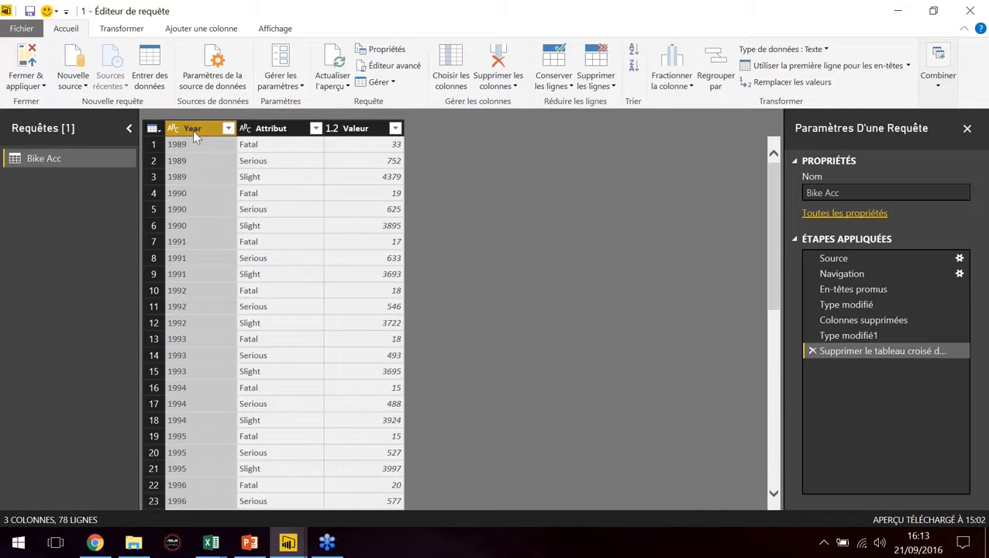
left_click(270, 130)
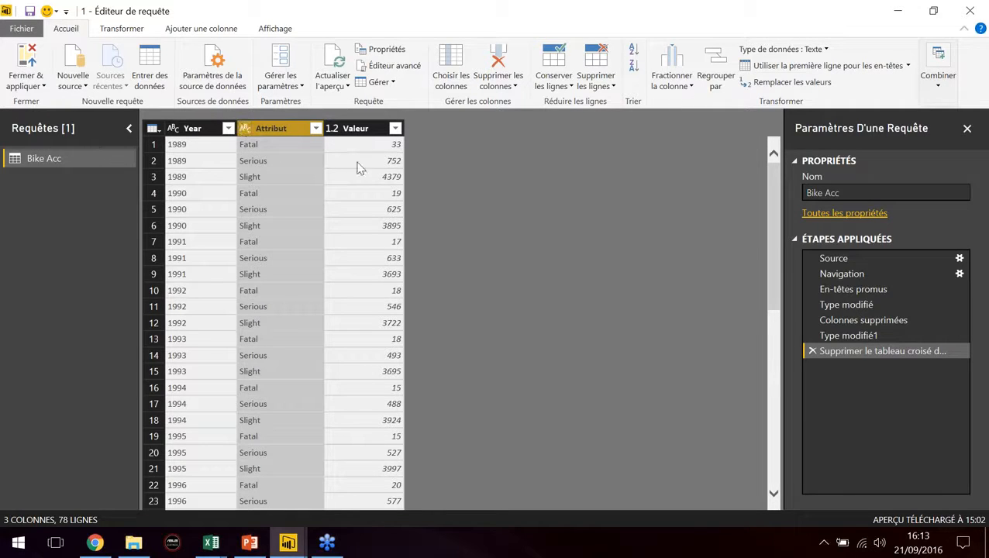
left_click_drag(770, 171, 770, 395)
scroll(298, 328, "down", 1)
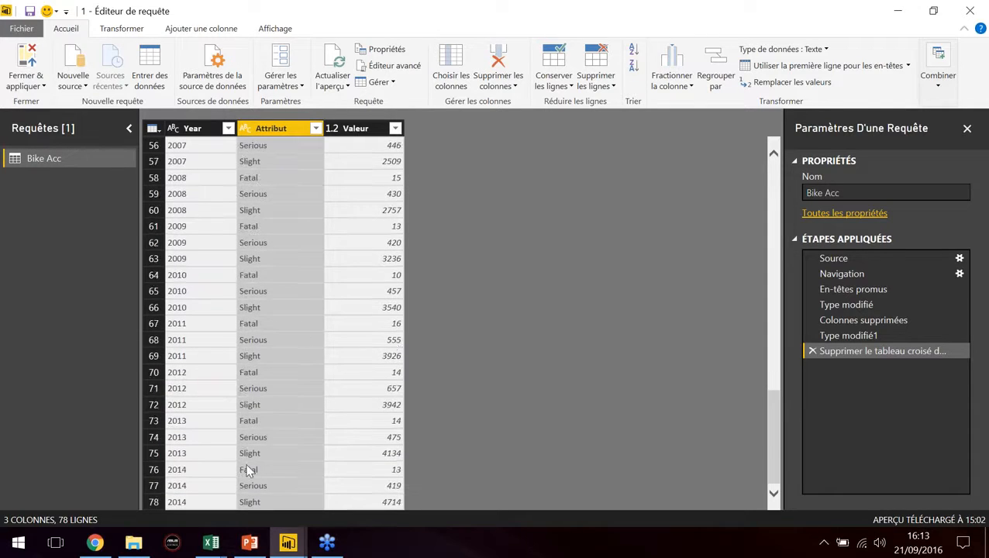
left_click(837, 339)
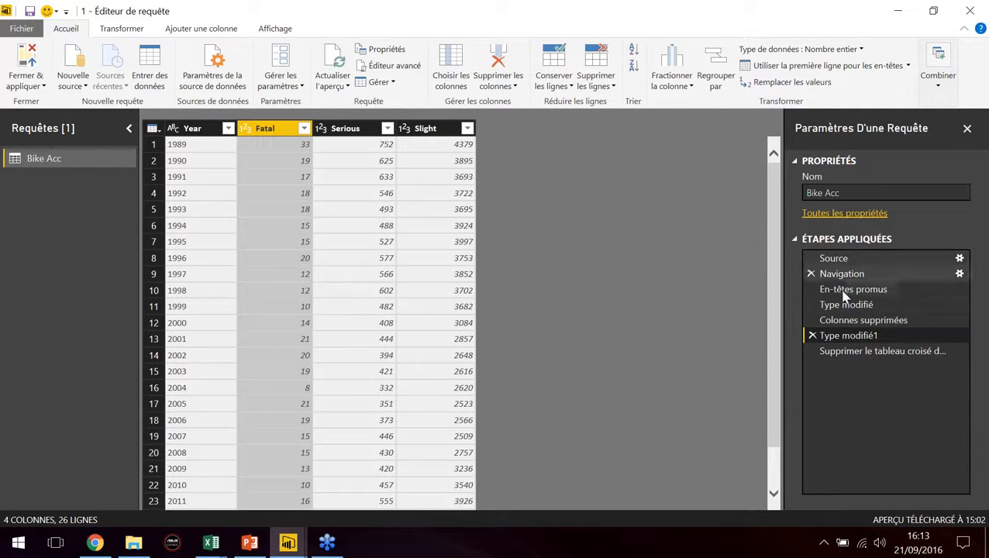
scroll(202, 484, "down", 1)
left_click(905, 353)
scroll(438, 340, "down", 15)
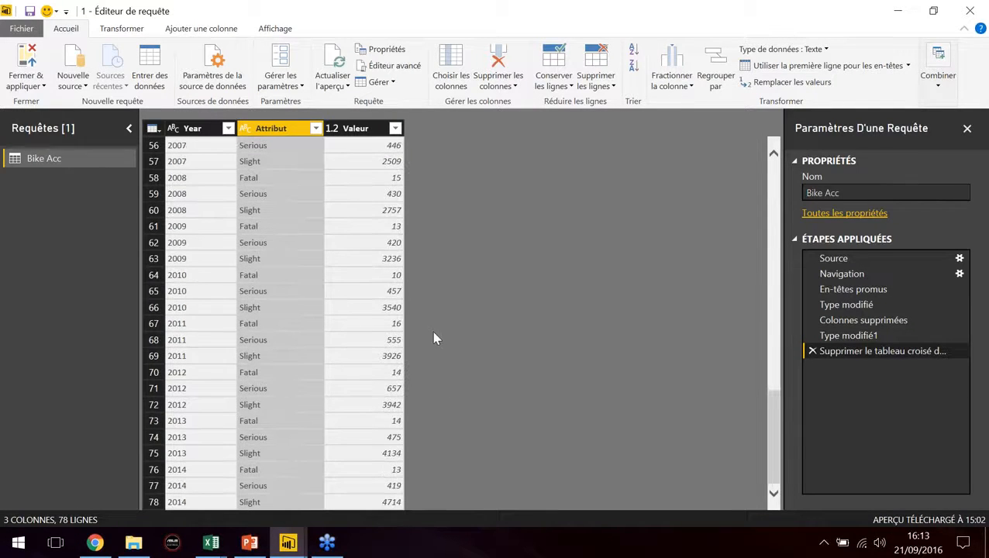
scroll(342, 310, "up", 18)
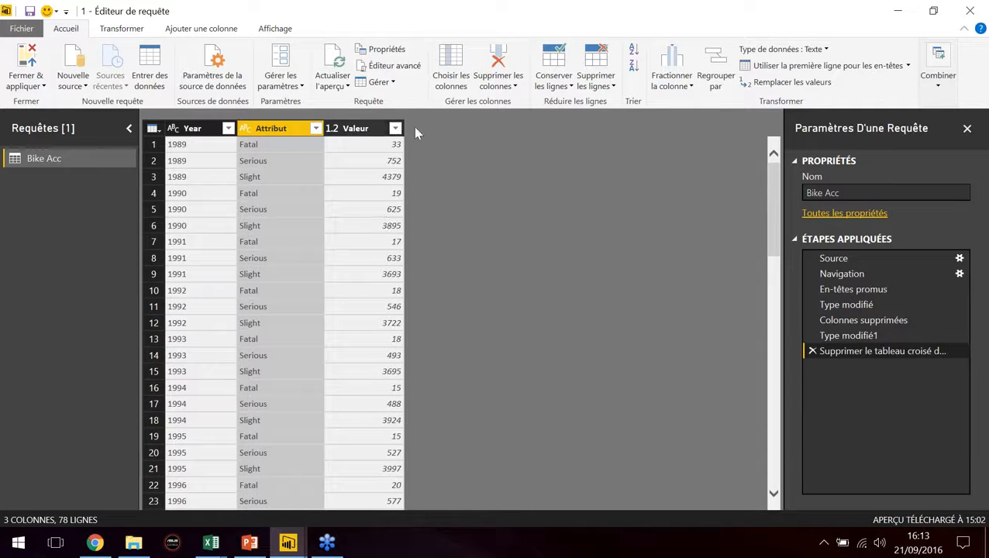
- Compare the wide Type modifié1 table with the unpivoted result, inspecting the 1989 rows and the Attribut and Valeur columns
left_click(845, 337)
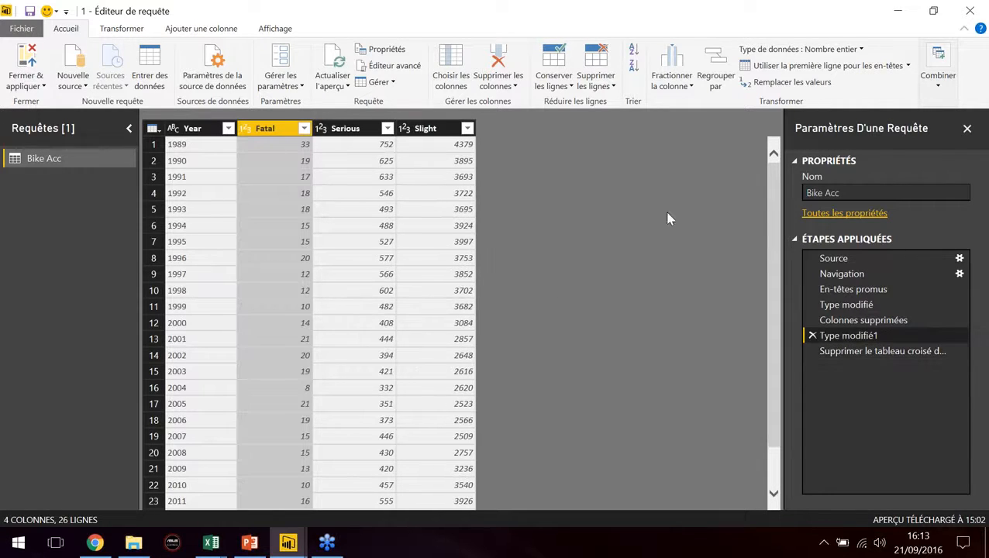
left_click(853, 351)
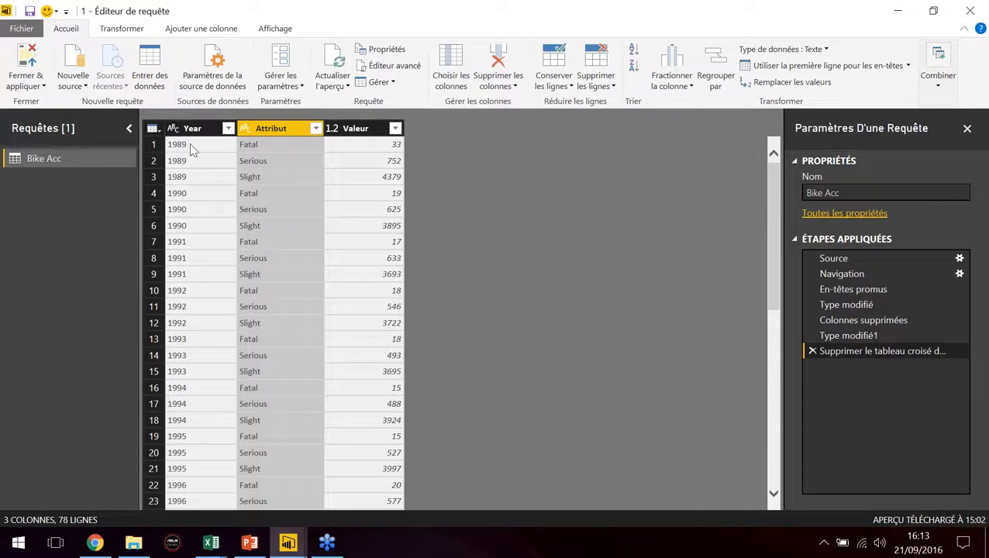
left_click(190, 145)
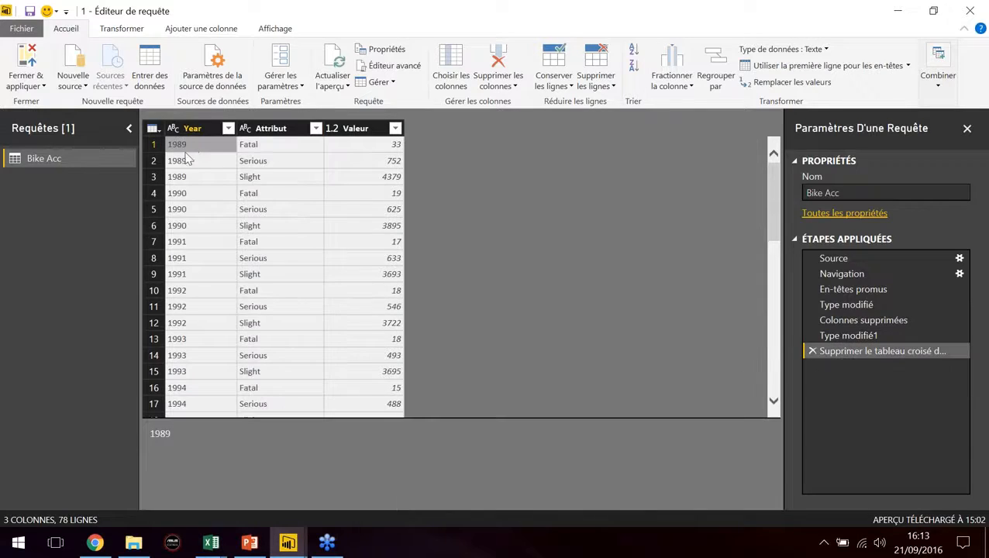
left_click(262, 145)
left_click(267, 178)
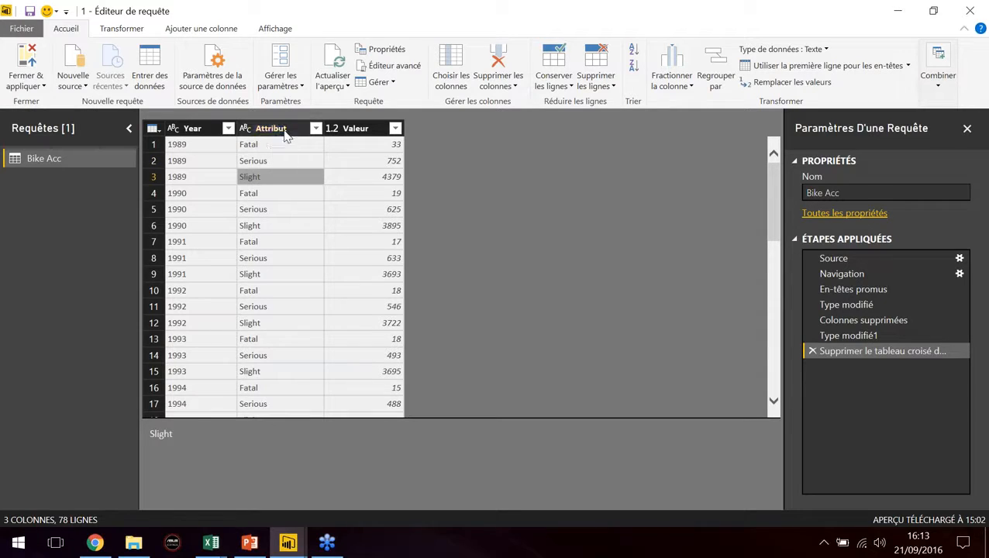
left_click(270, 129)
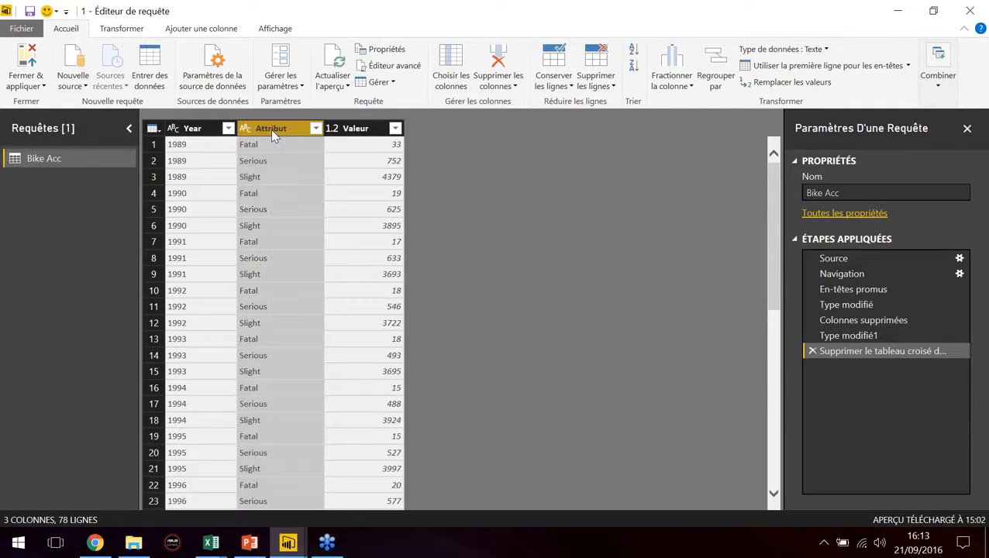
left_click(372, 128)
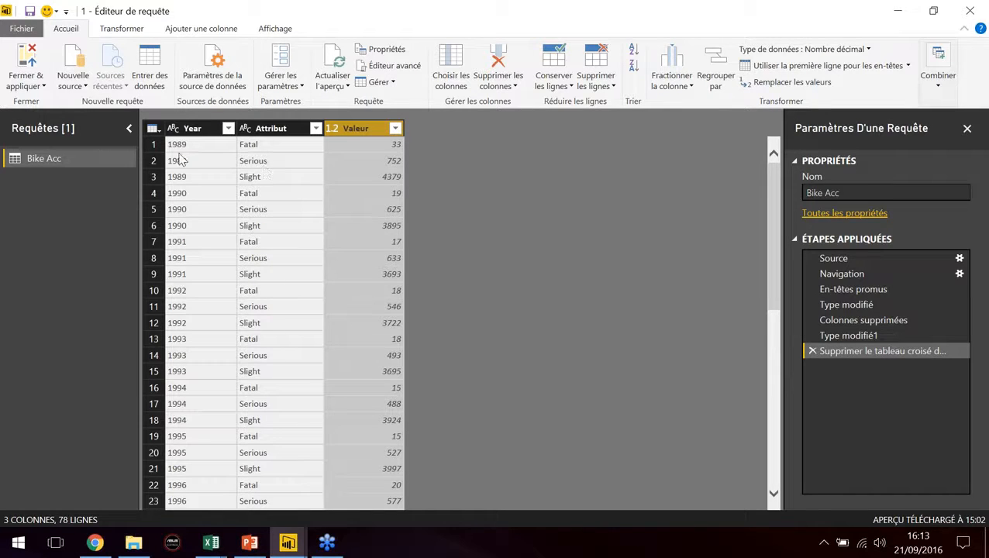
- Close the query editor with its changes applied, and remove the three invalid Bike Acc sum fields from the line chart's values
left_click(44, 87)
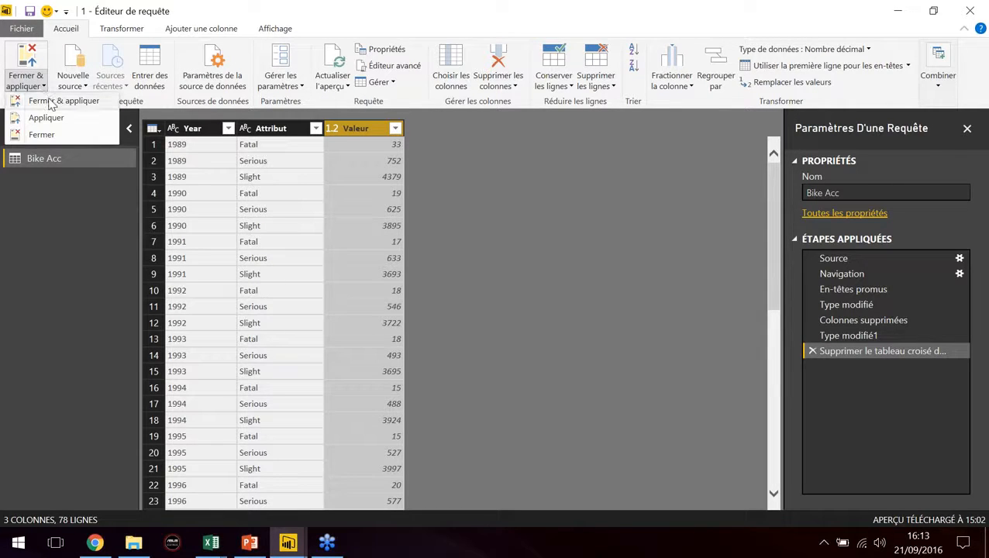
left_click(51, 102)
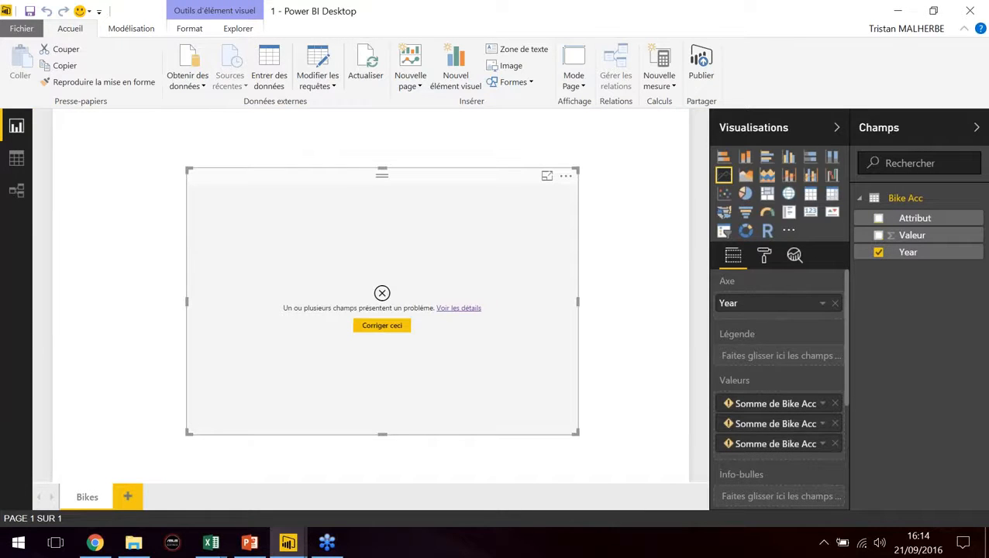
left_click(835, 403)
left_click(835, 403)
left_click(835, 404)
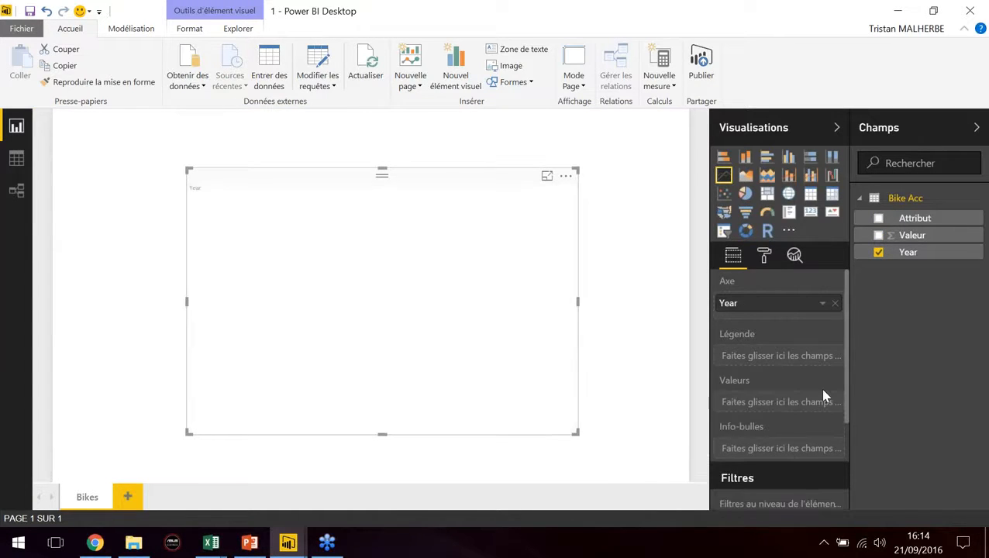
- Try the Attribut field as the line chart's legend and then as its value, and remove it again
left_click(879, 220)
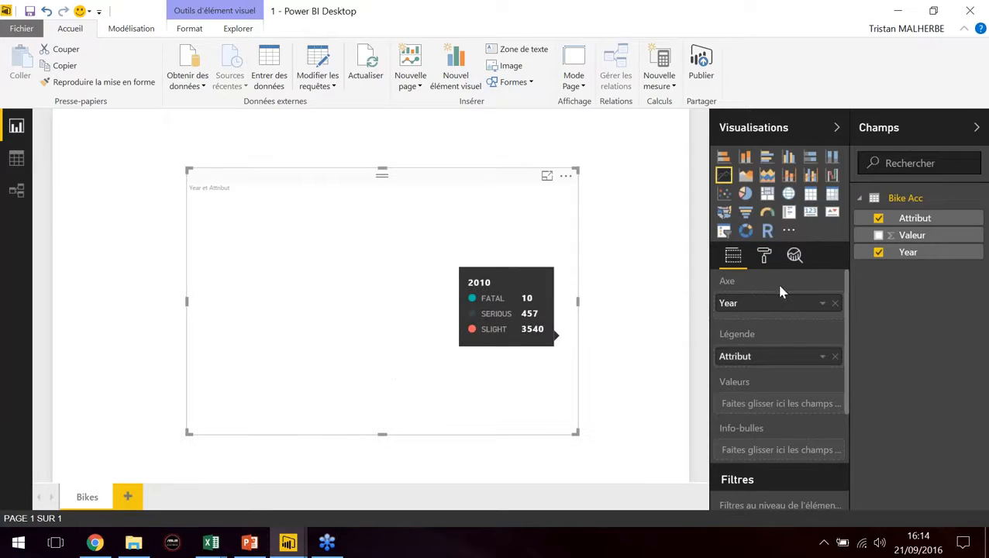
mouse_move(414, 379)
left_mouse_down()
mouse_move(427, 331)
mouse_move(419, 381)
left_mouse_up()
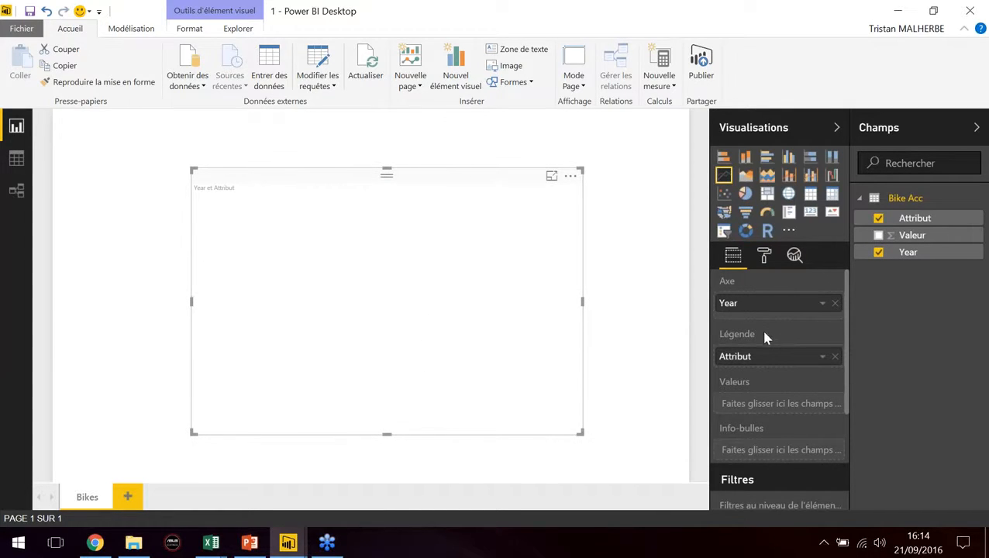
left_click_drag(797, 368, 792, 409)
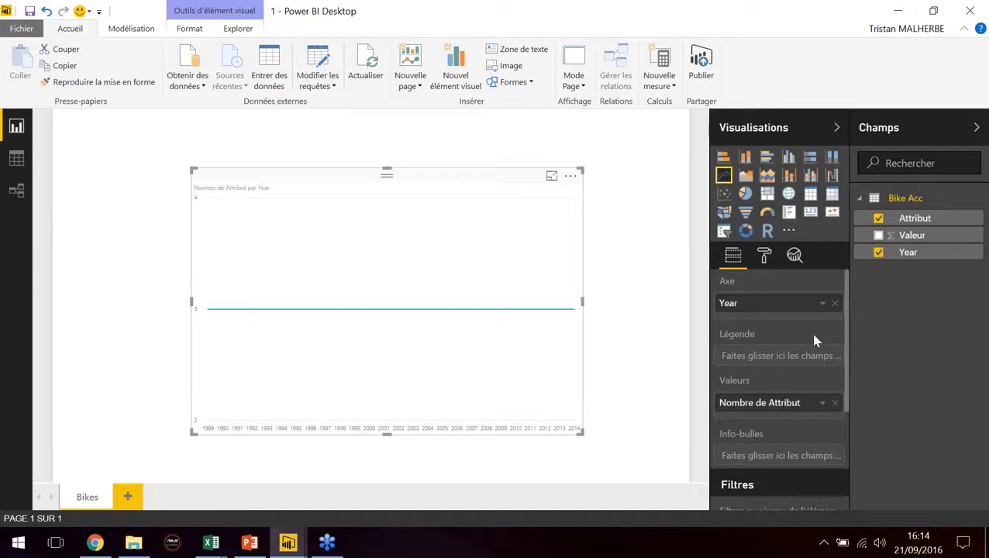
left_click(821, 404)
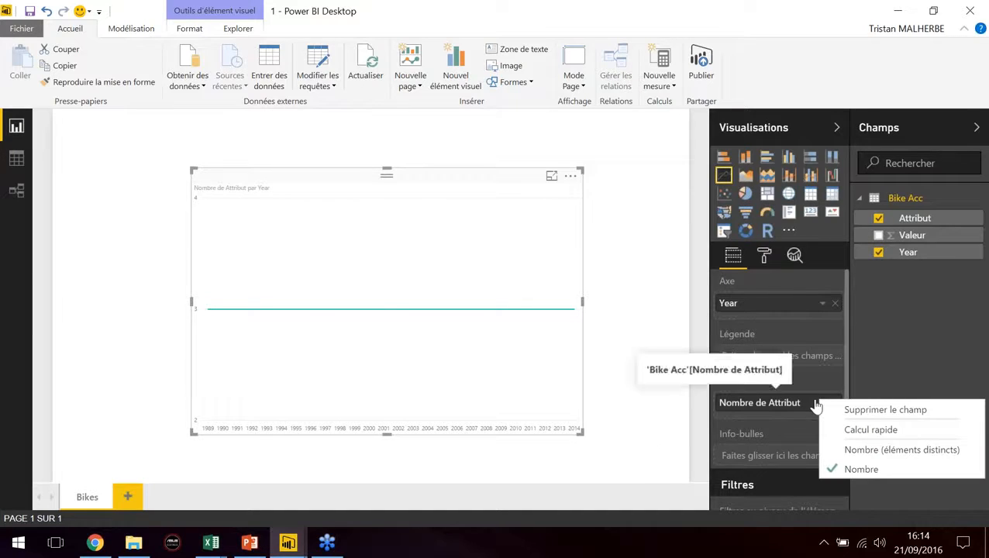
left_click(17, 159)
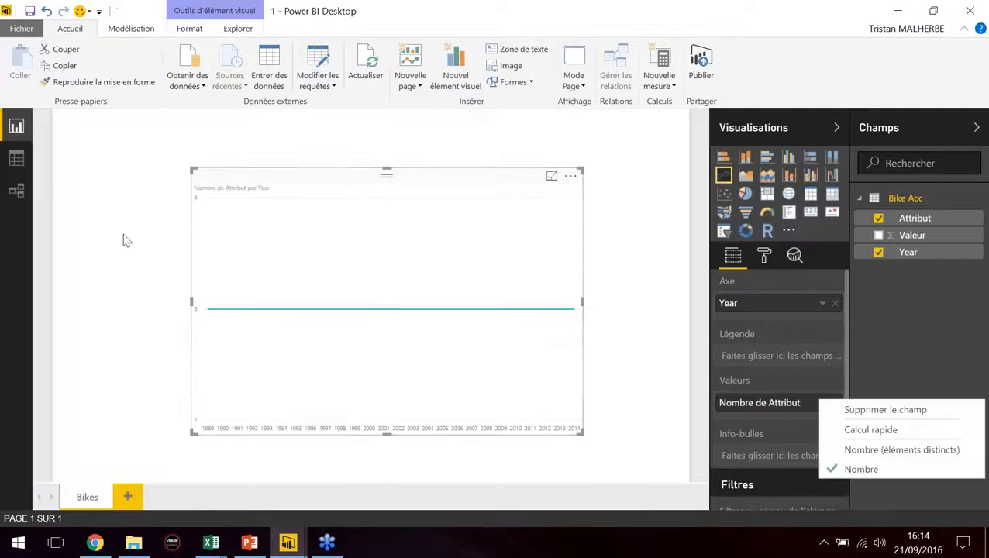
left_click(16, 125)
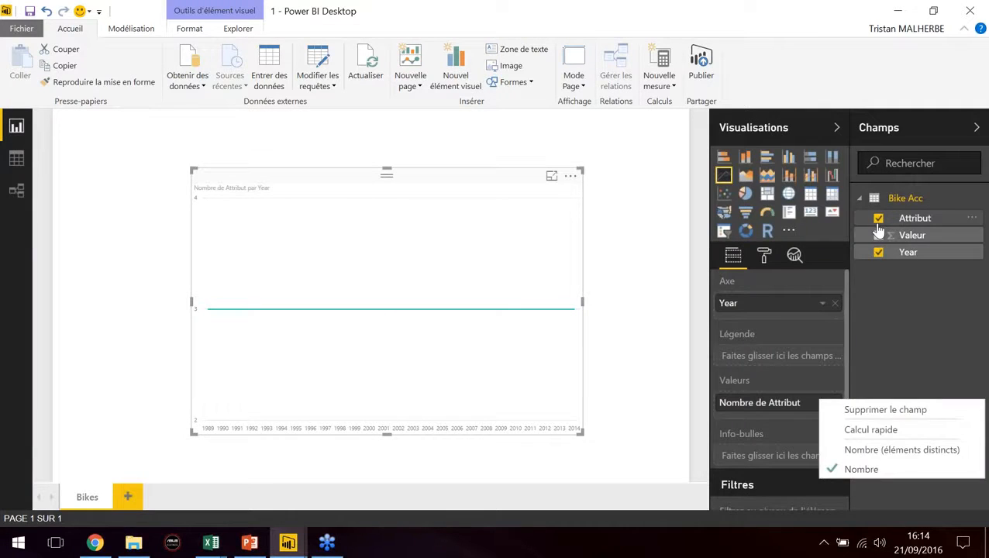
left_click(879, 220)
- Plot Valeur by Year in the line chart, try Attribut as its legend and remove it, and shift the chart down and to the right
left_click(879, 236)
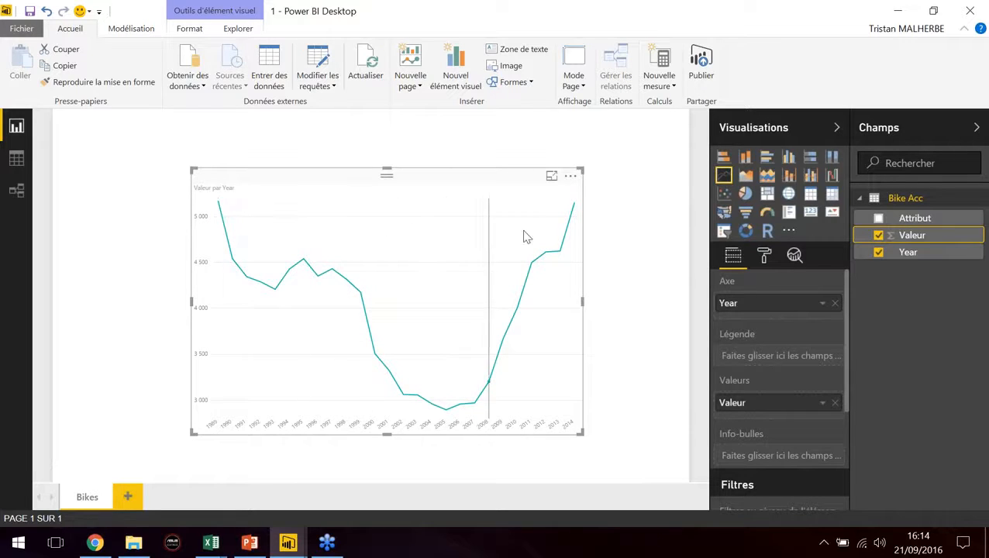
left_click_drag(493, 185, 500, 172)
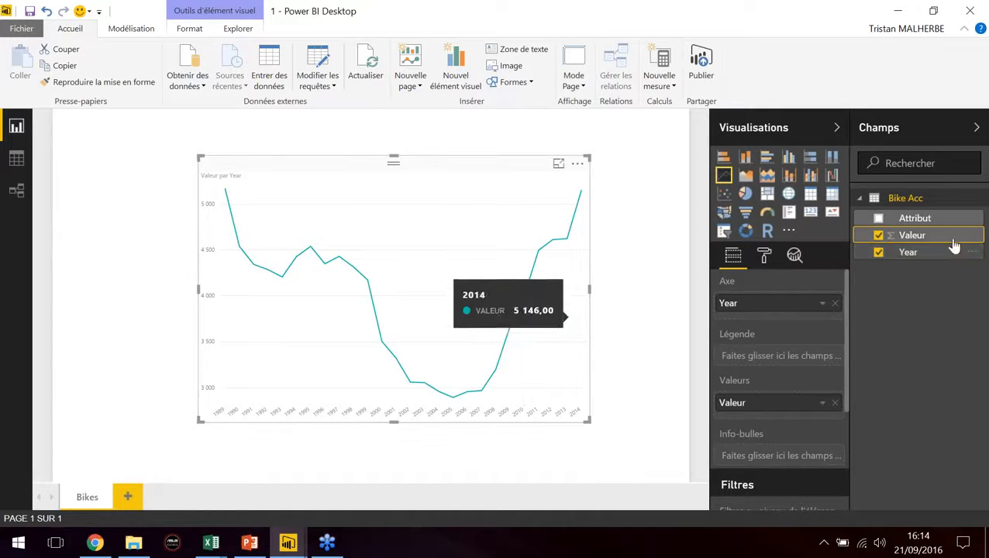
left_click(879, 220)
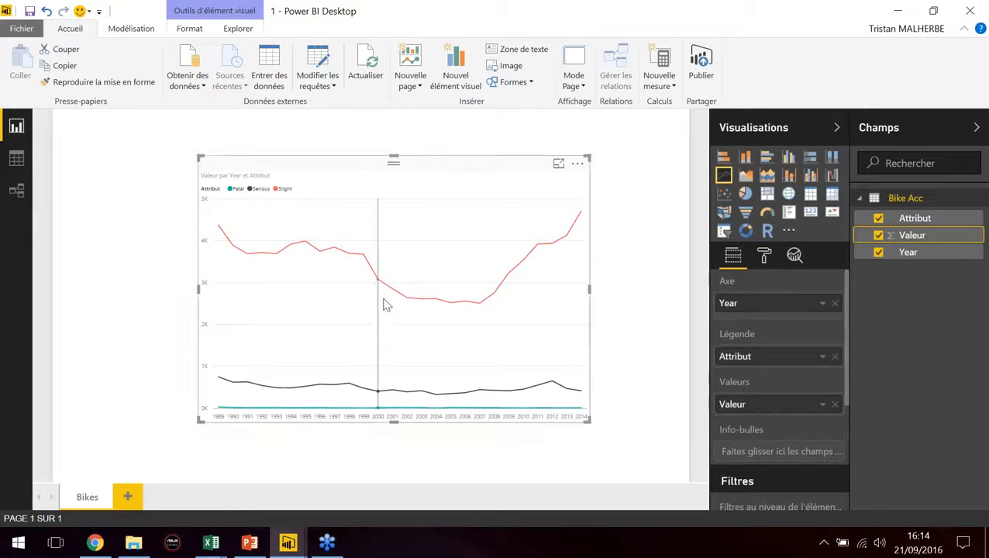
left_click_drag(313, 168, 338, 191)
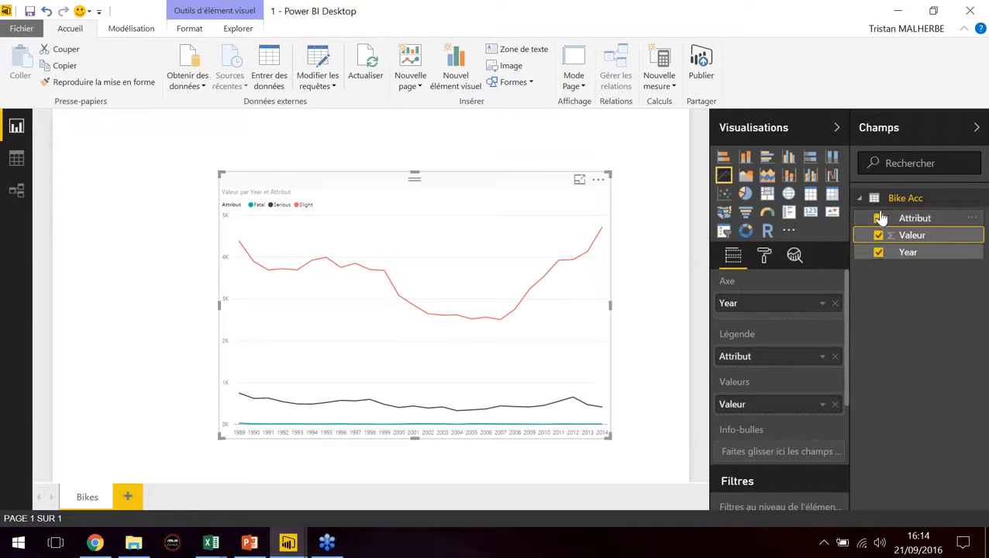
left_click_drag(446, 185, 505, 200)
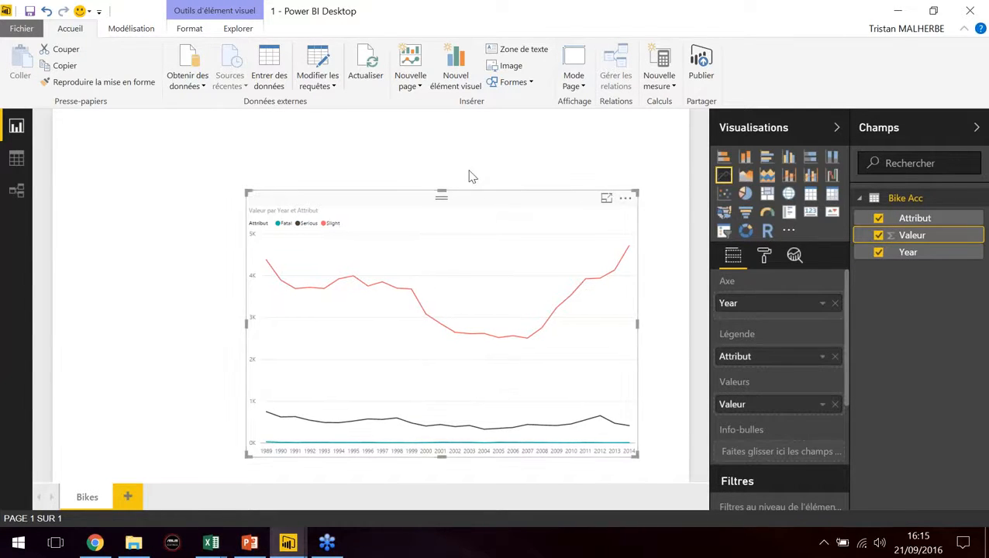
left_click(878, 218)
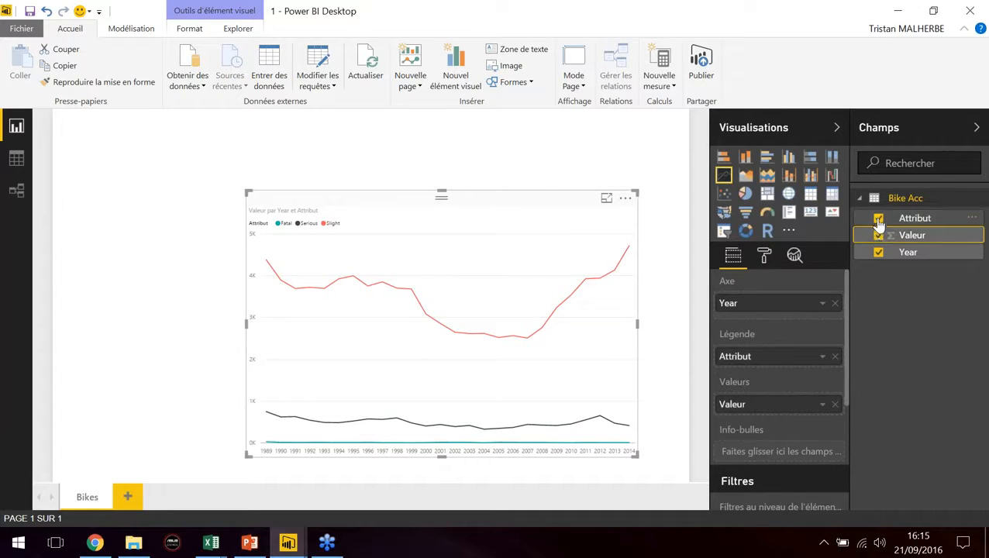
- Add a slicer based on the Attribut field in the page's upper-left corner
left_click(468, 171)
left_click(722, 230)
left_click_drag(189, 185, 199, 177)
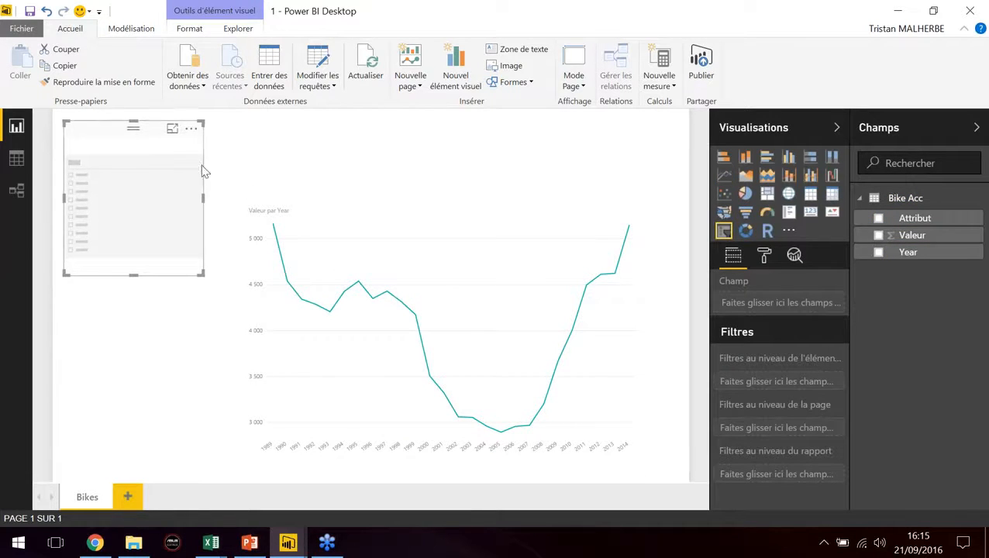
left_click(878, 219)
- Filter the line chart by the Fatal, Serious and Slight severities in turn, and delete the slicer
left_click(74, 156)
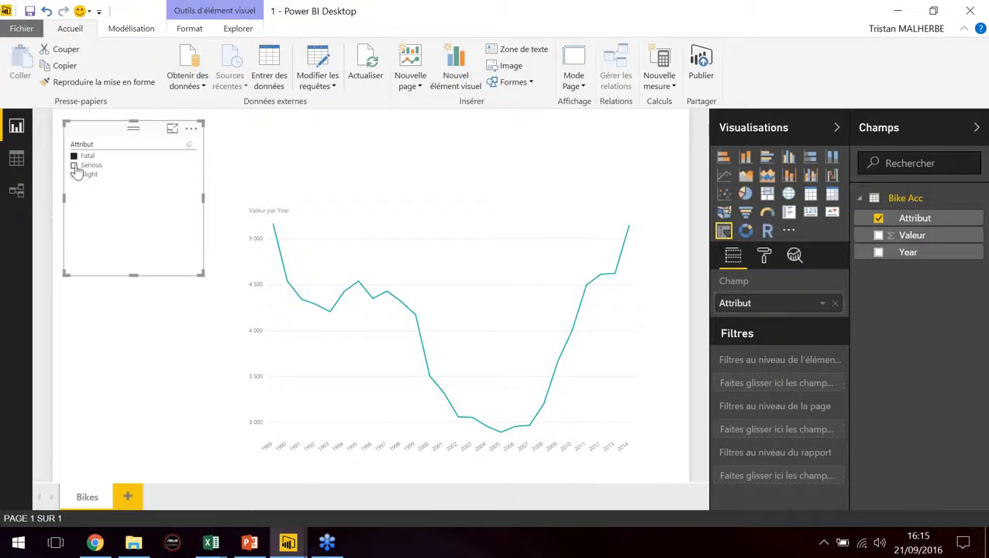
left_click(74, 166)
left_click(74, 175)
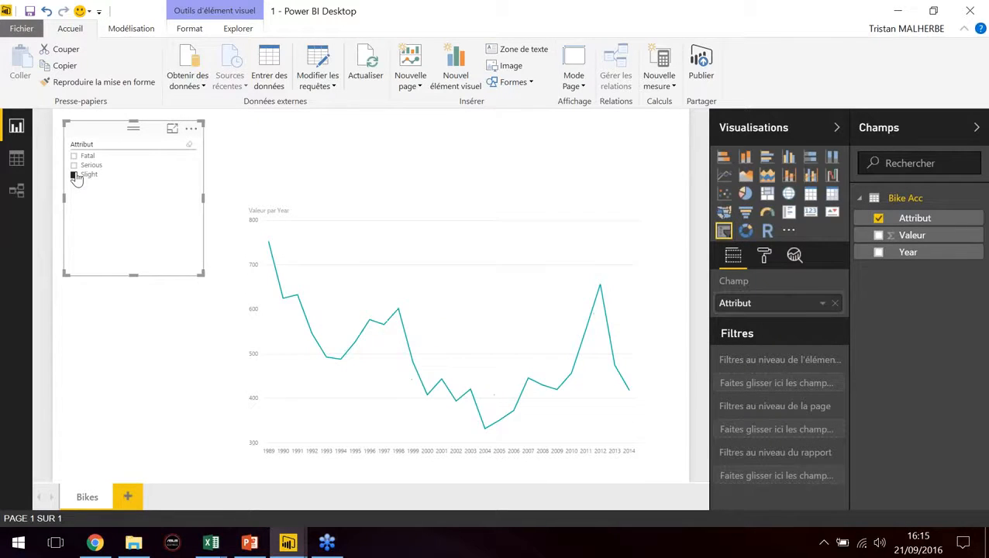
left_click(74, 166)
left_click(74, 156)
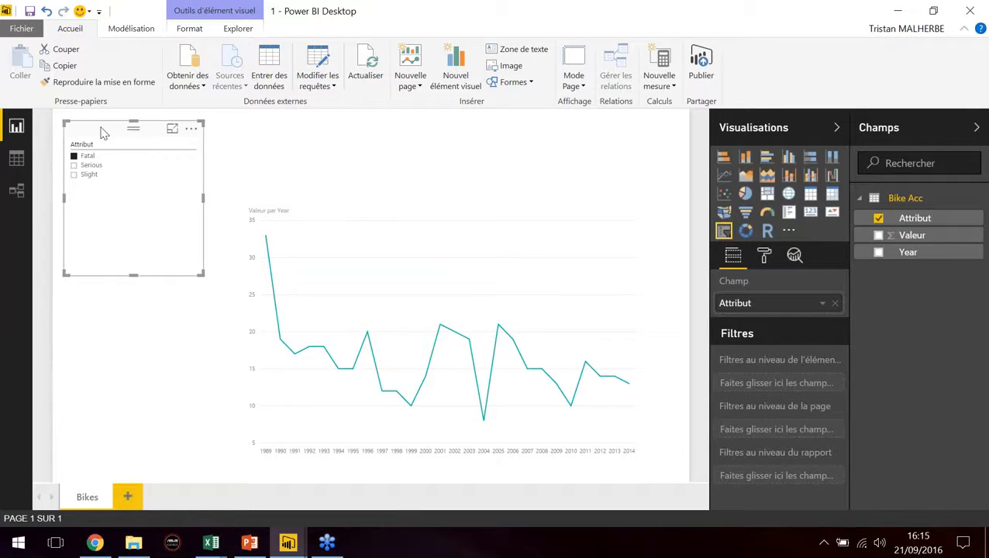
key("Delete")
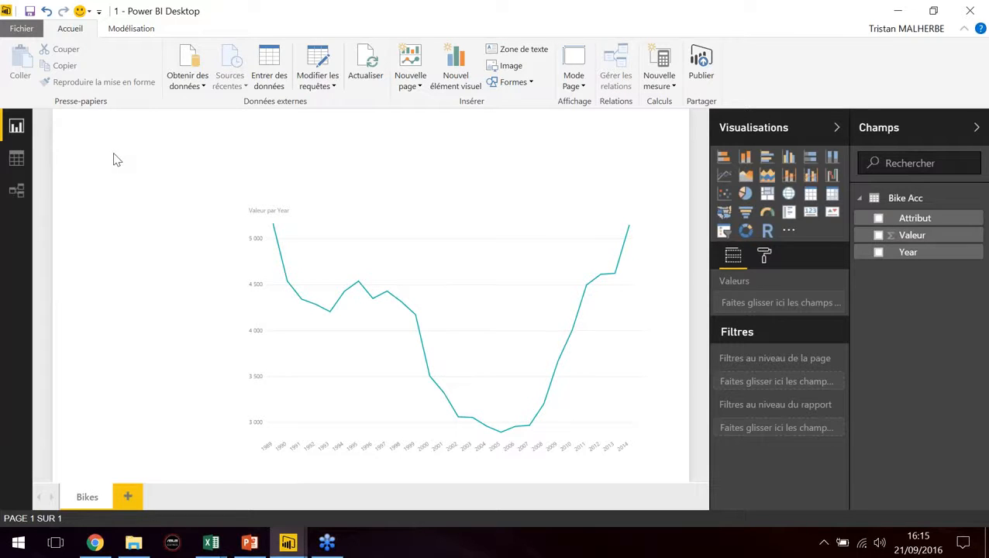
- Switch to Excel, view the Data cleansing 1 workbook, and examine the borough, speed limit and location columns in Data cleansing 2
left_click(214, 546)
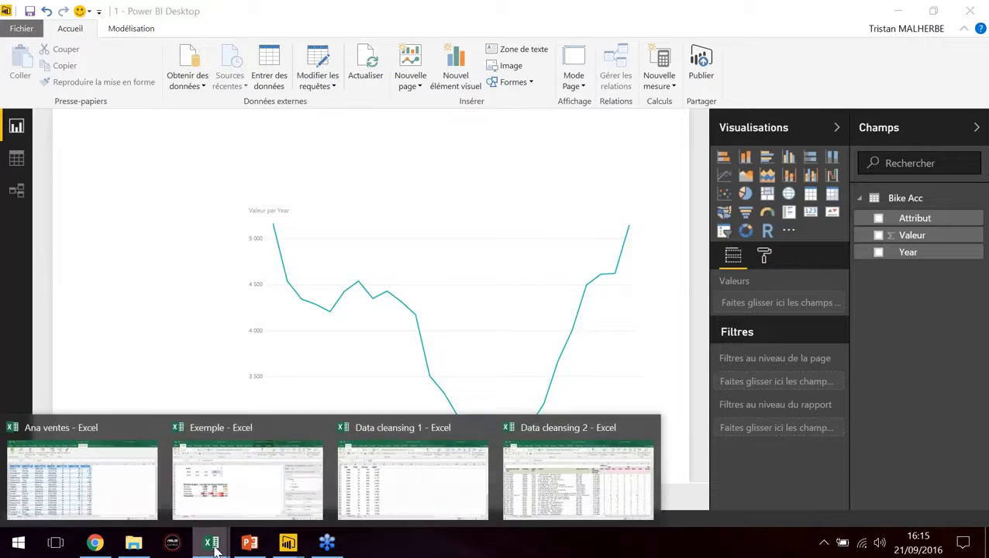
left_click(380, 500)
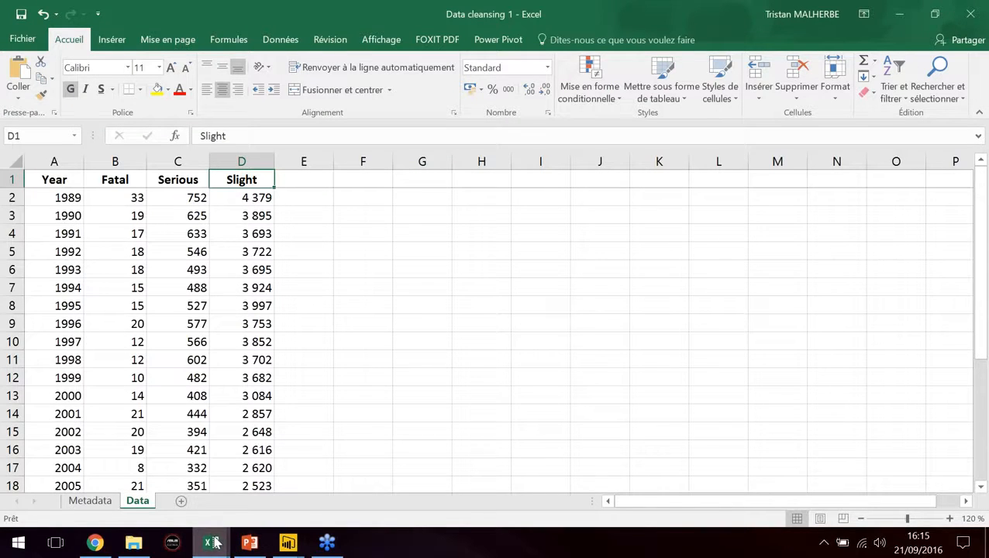
mouse_move(212, 544)
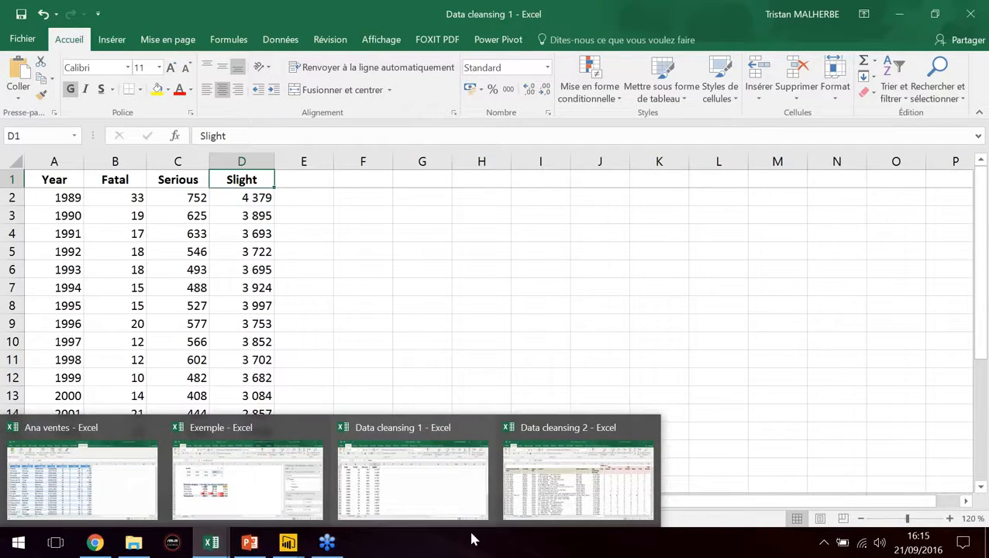
left_click(577, 477)
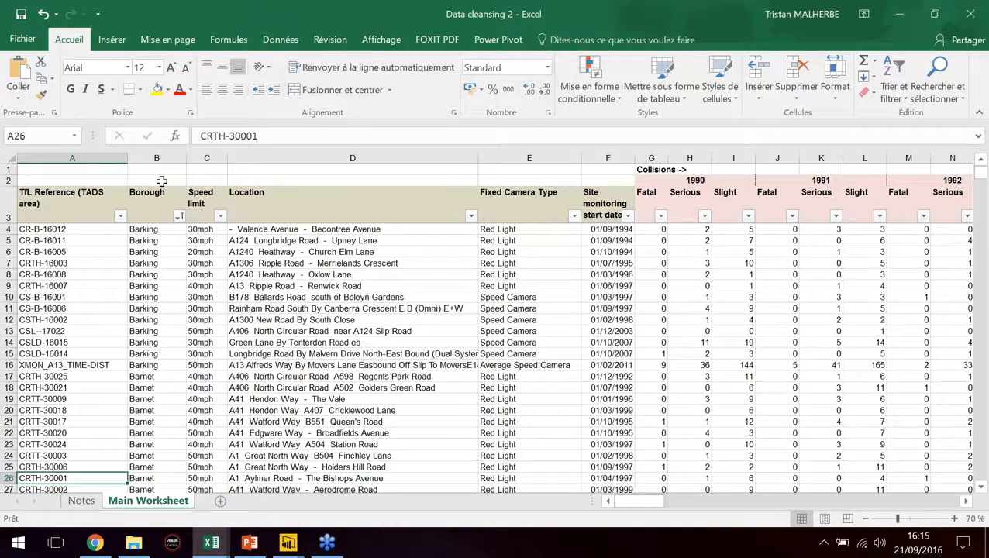
key("Down")
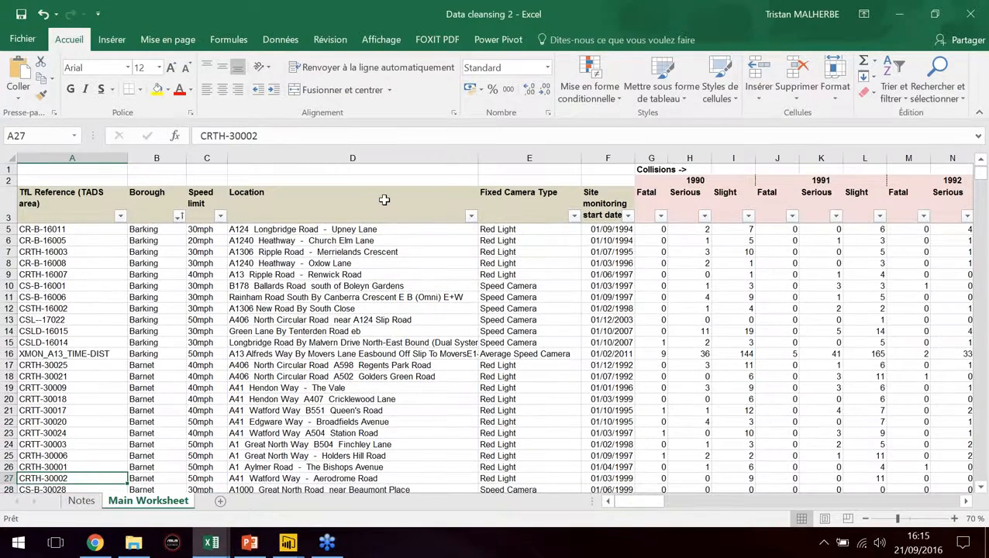
scroll(277, 273, "up", 1)
left_click(277, 273)
key("Right")
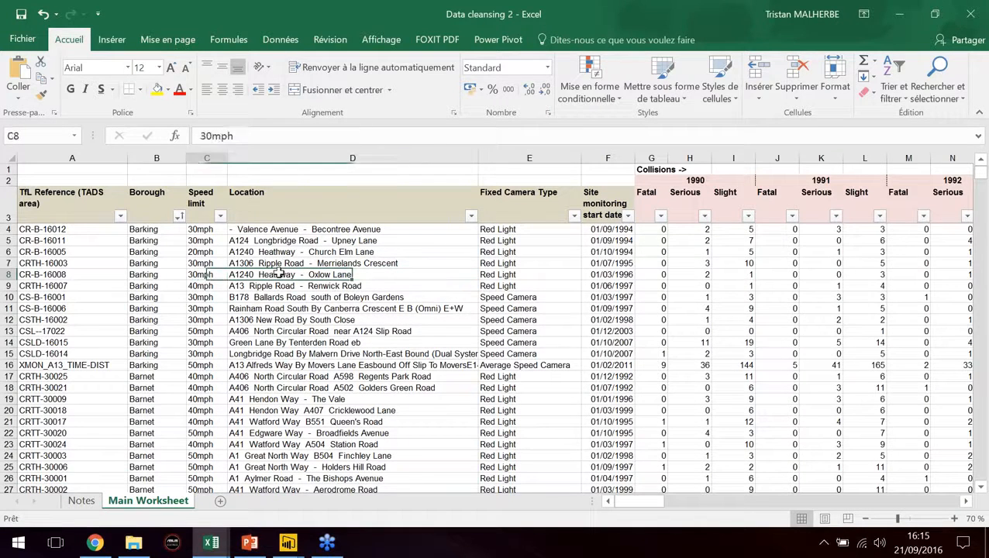
key("Left")
key("Left")
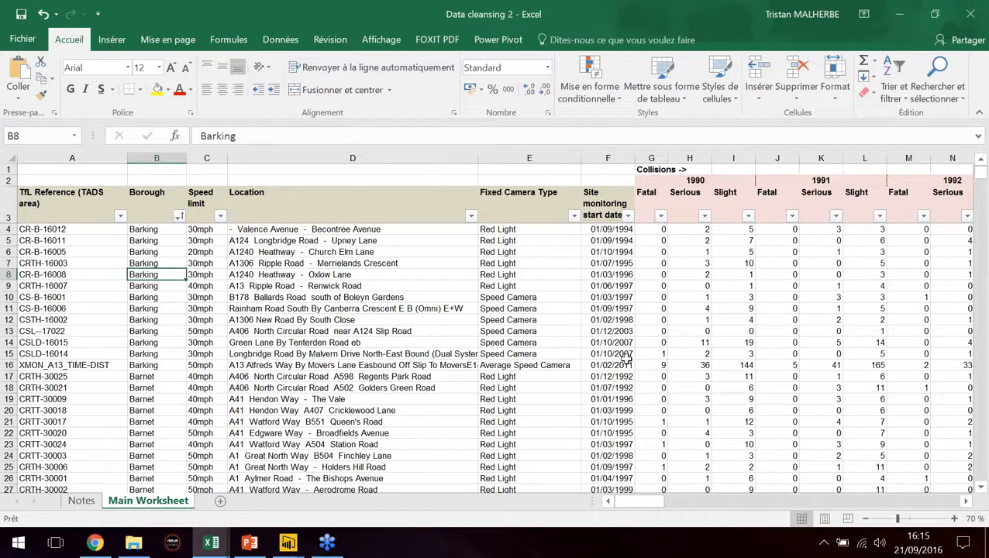
- Examine the 1990 Fatal collisions column in Main Worksheet down to the last data row
left_click(639, 310)
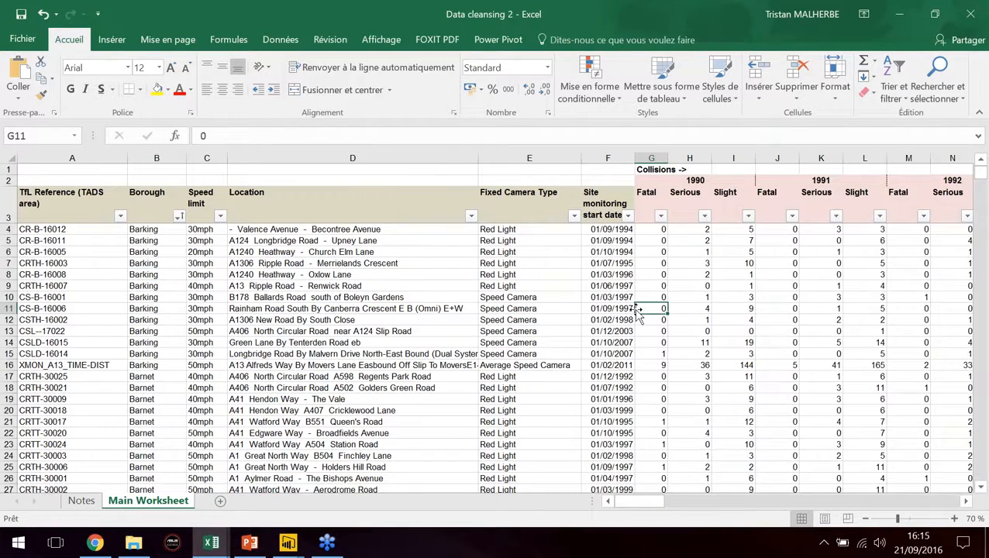
key("ctrl+Down")
key("Down")
key("Down")
key("Down")
key("Up")
key("Up")
key("Up")
key("Up")
key("Down")
key("Down")
key("Up")
key("Up")
key("Down")
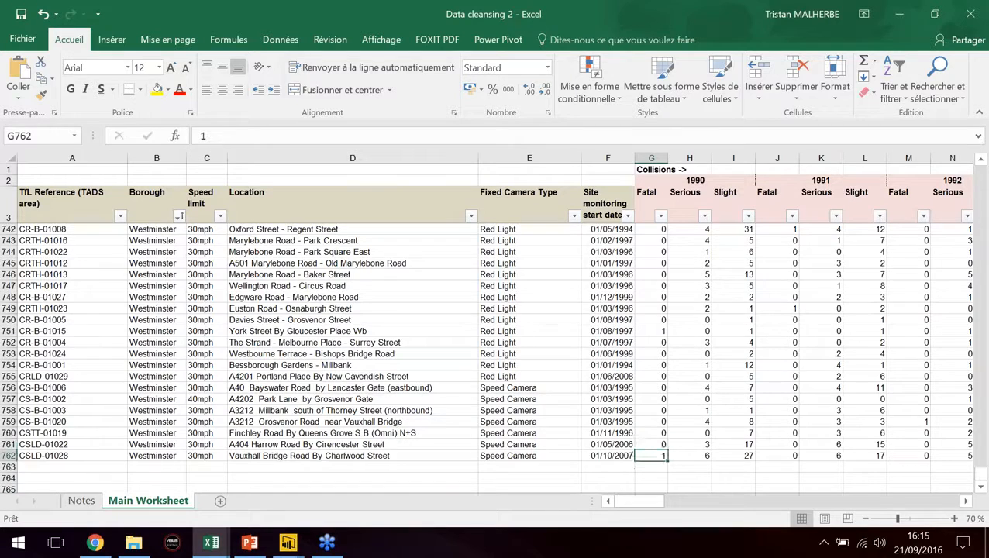
- Examine the Fatal, Serious and Slight column headings under 1990 in Main Worksheet
key("ctrl+Up")
key("Down")
key("Down")
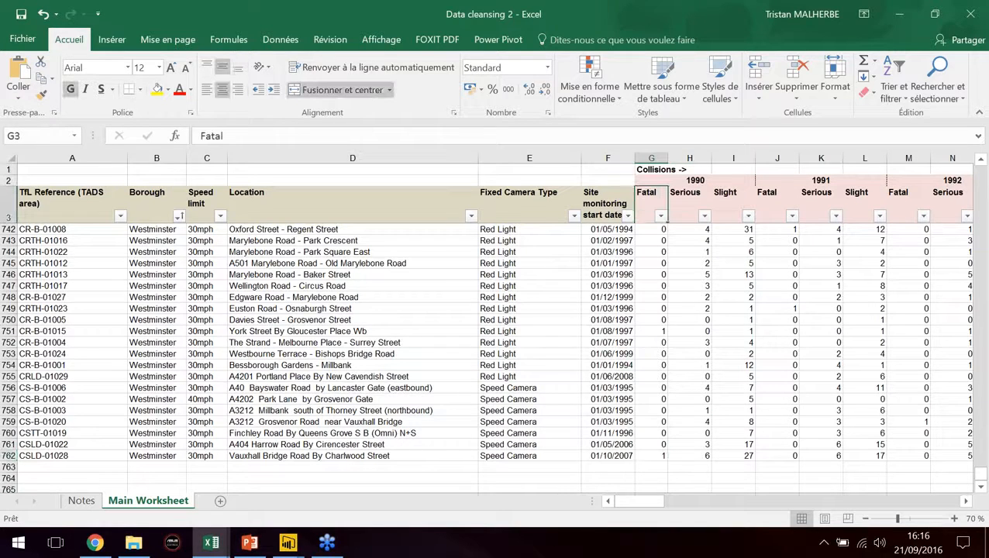
left_click(648, 168)
key("Down")
key("Down")
key("Right")
key("Right")
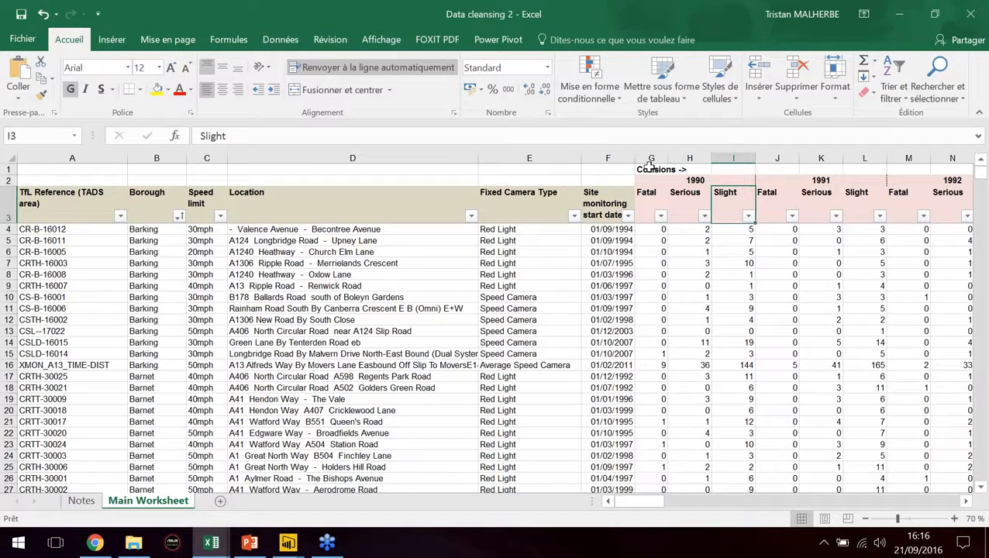
- Examine the merged year headings in row 2, from 1990 across to 2003 and back
key("Up")
key("Right")
key("Right")
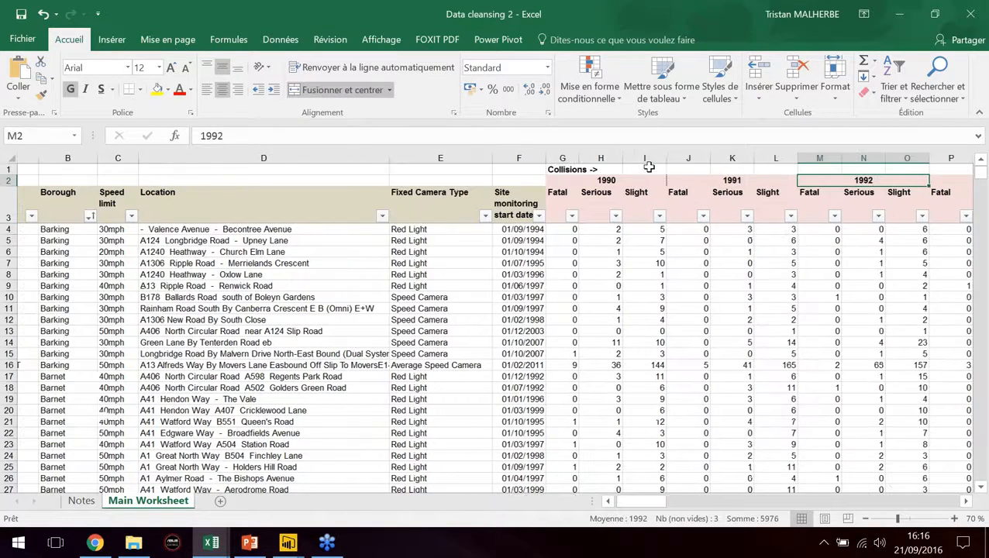
key("Left")
key("Right")
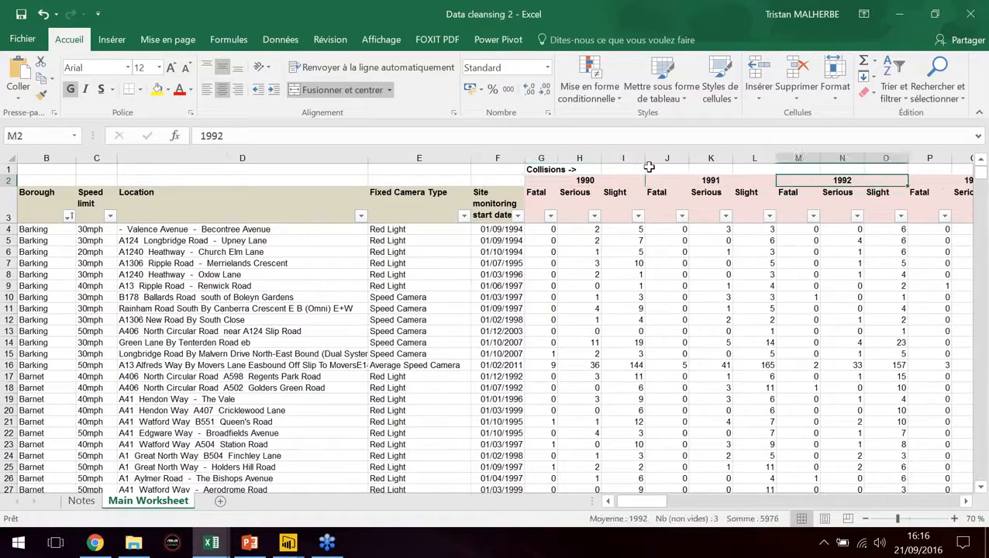
key("Right")
key("Right")
key("Right")
key("Right")
key("Right")
key("Right")
key("Right")
key("Right")
key("Right")
key("Right")
key("Right")
key("Right")
key("Right")
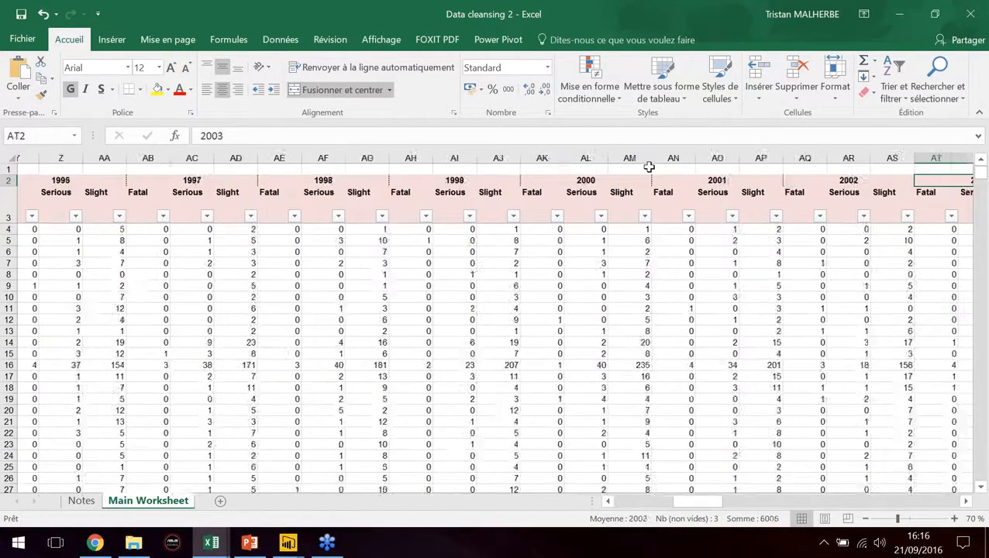
key("Left")
key("Left")
key("Left")
key("Left")
key("Left")
key("Left")
key("Left")
key("Left")
key("Left")
key("Left")
key("Left")
key("Left")
key("Left")
key("Left")
key("Left")
key("Left")
key("Left")
key("Left")
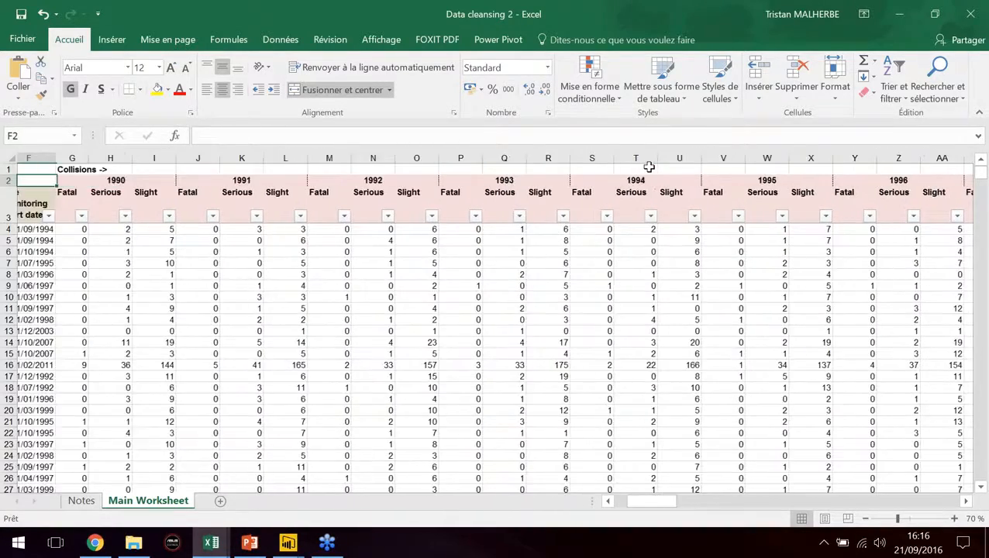
key("Left")
key("Left")
key("Right")
key("Right")
key("Right")
key("Right")
key("Right")
key("Up")
key("Right")
key("Right")
key("Down")
key("Left")
key("Right")
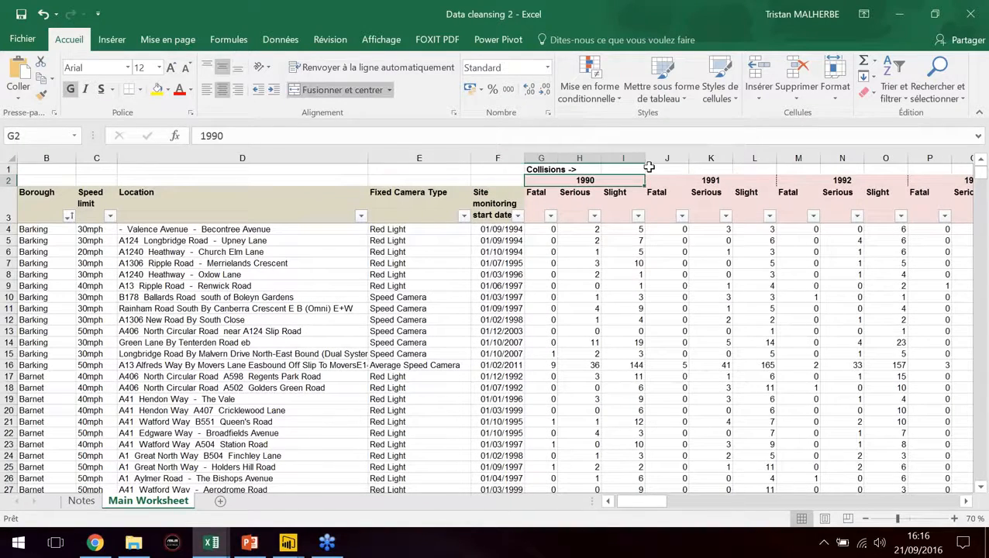
key("Right")
key("Right")
key("Right")
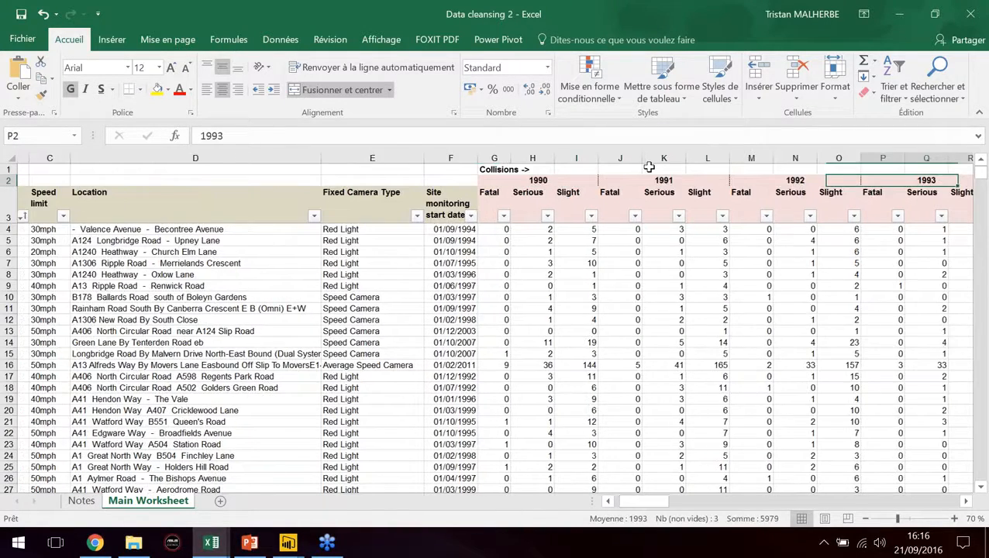
- Examine the row 1 boundary between the Collisions and Casualties column groups, and return to cell A1
key("Right")
key("Up")
key("ctrl+Right")
key("Right")
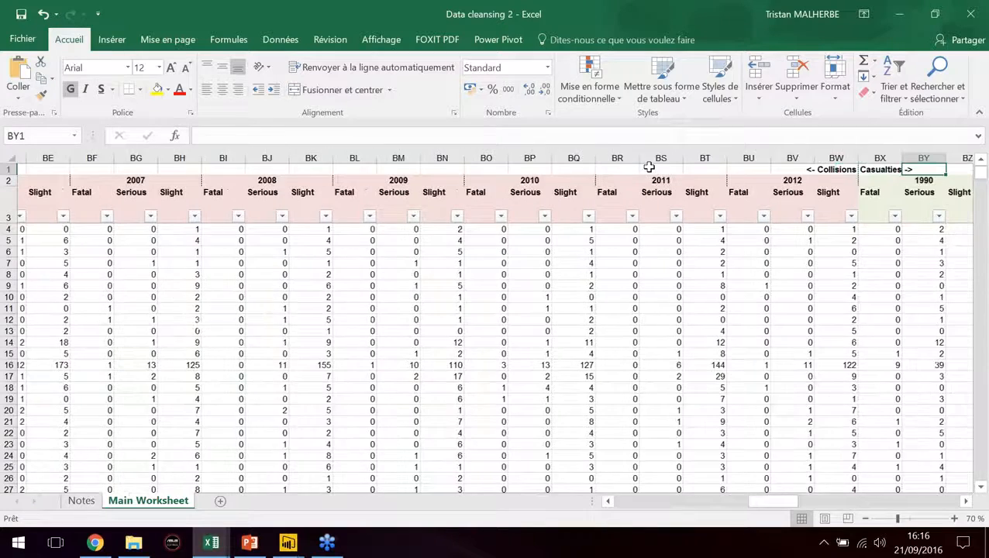
key("Right")
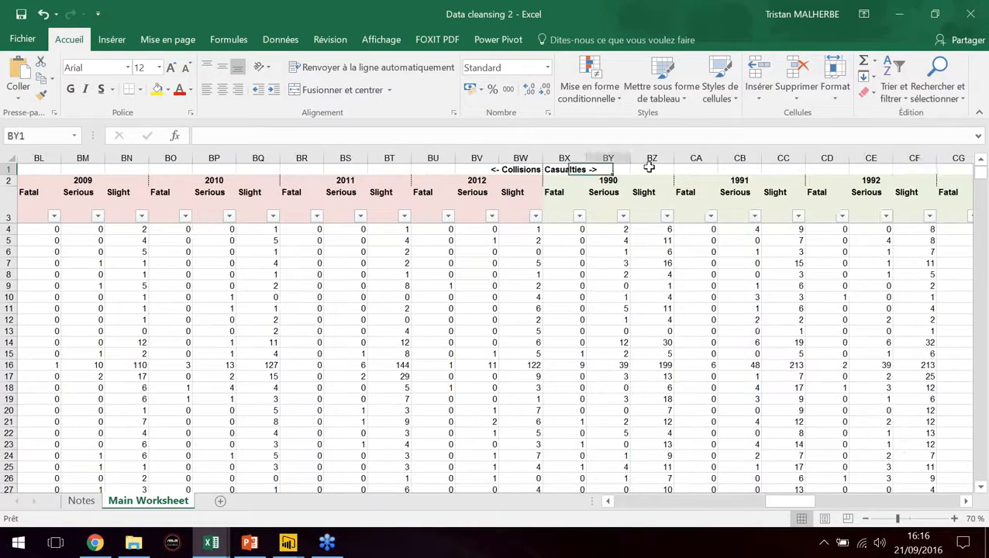
key("Down")
key("Left")
key("Right")
key("Up")
key("Right")
key("Left")
key("Right")
key("Right")
key("Right")
key("Left")
key("Left")
key("Left")
key("Left")
key("ctrl+Home")
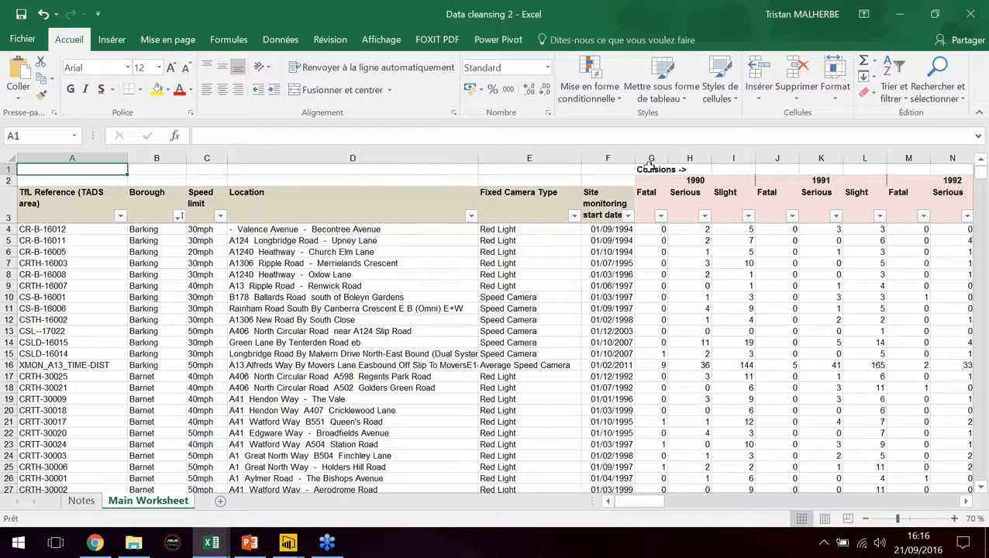
- Examine the blank cells A1:F2 above the descriptive headings and the blank row 1 cells beside the opening Collisions label
mouse_move(108, 167)
left_mouse_down()
mouse_move(601, 181)
mouse_move(589, 179)
left_mouse_up()
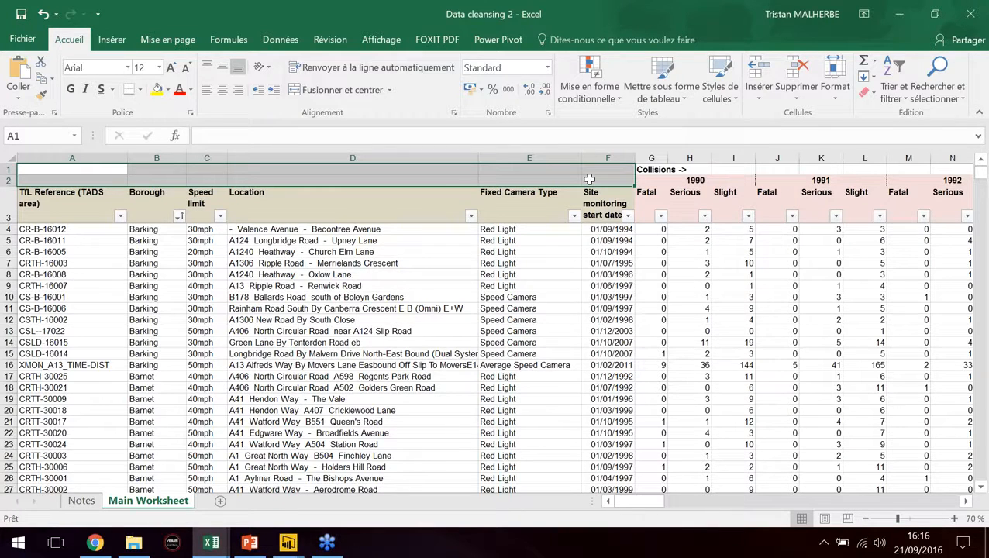
left_click(565, 167)
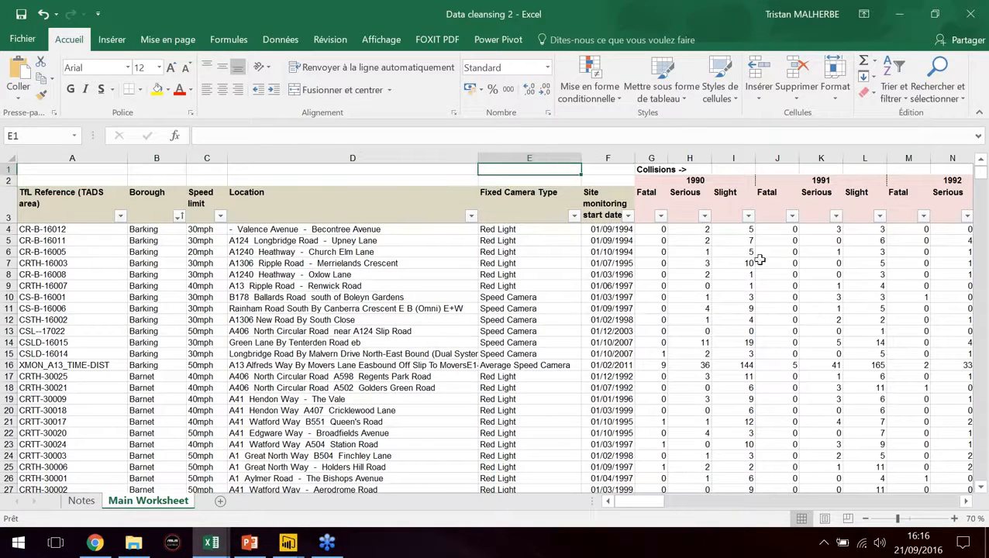
left_click(729, 169)
key("Right")
key("Right")
key("Right")
key("Right")
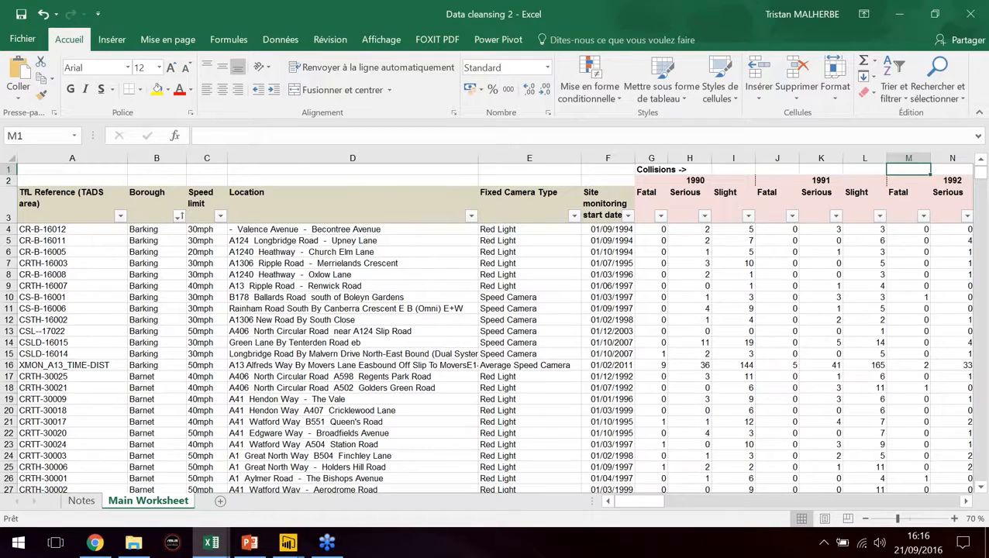
key("Right")
key("Right")
key("Left")
key("Left")
key("Left")
key("Left")
key("Left")
key("Right")
key("Right")
key("Left")
key("Left")
key("Left")
key("Left")
key("Left")
key("Right")
key("Right")
key("Right")
key("Left")
key("Left")
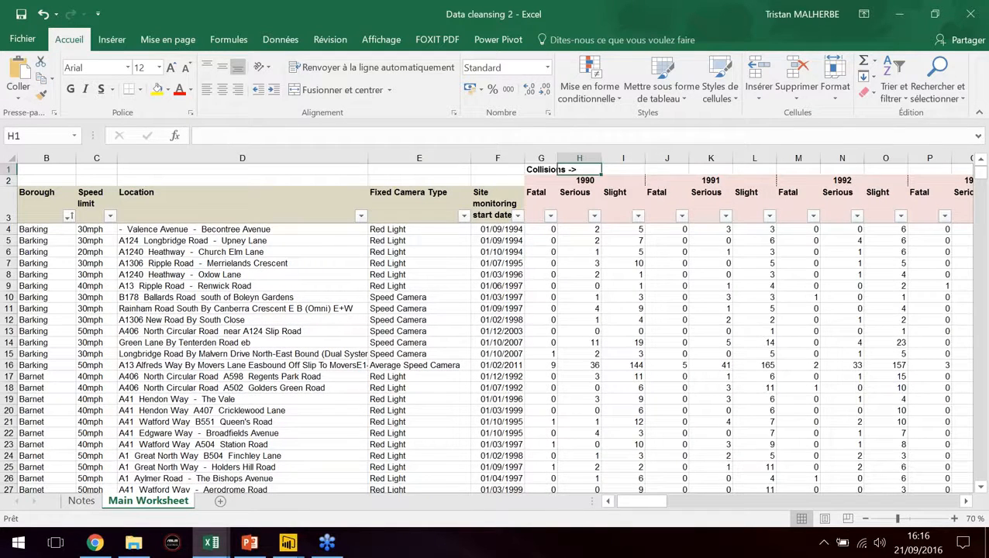
- Trace the full extent of the Collisions group in row 1 and the start of Casualties, and return to the 1990 collisions heading
key("ctrl+shift+Right")
key("shift+Left")
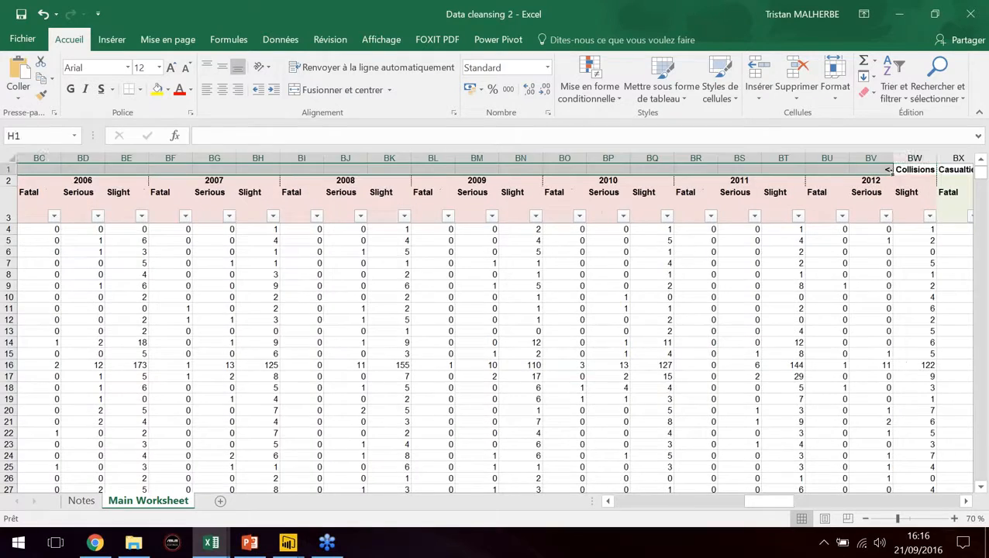
key("Left")
key("Left")
key("Left")
key("Right")
key("Right")
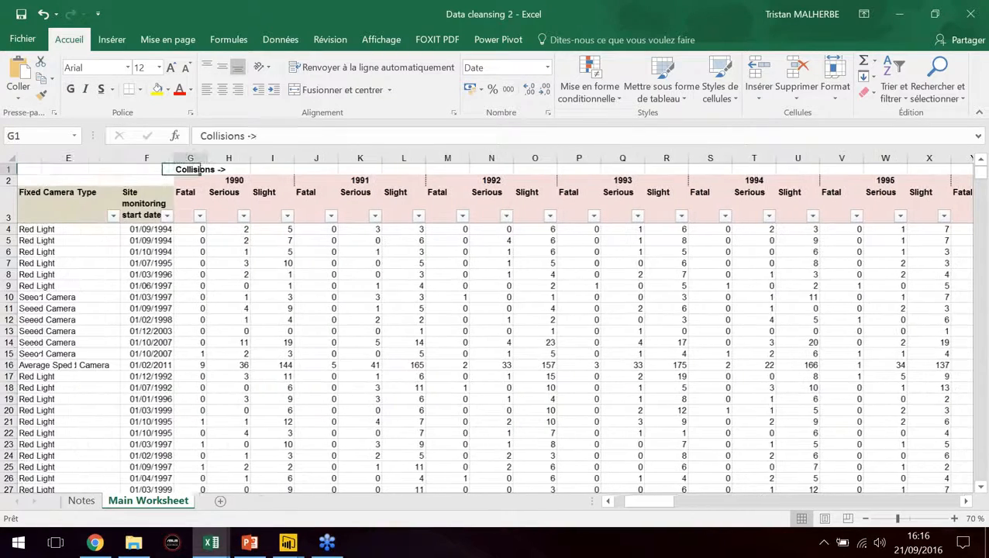
key("ctrl+Right")
key("Right")
key("Right")
key("Right")
key("Right")
key("Right")
key("Right")
key("Left")
key("ctrl+Left")
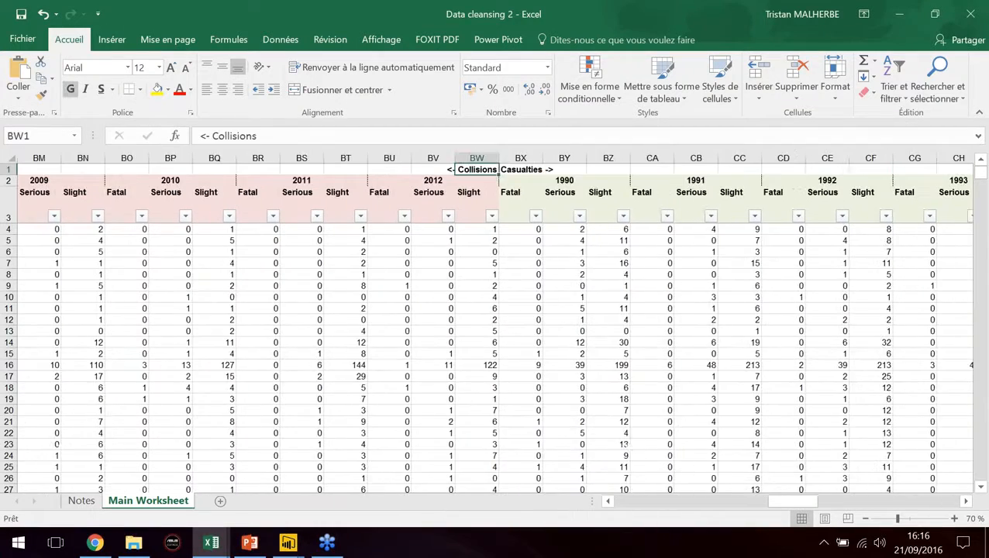
key("ctrl+Left")
key("Down")
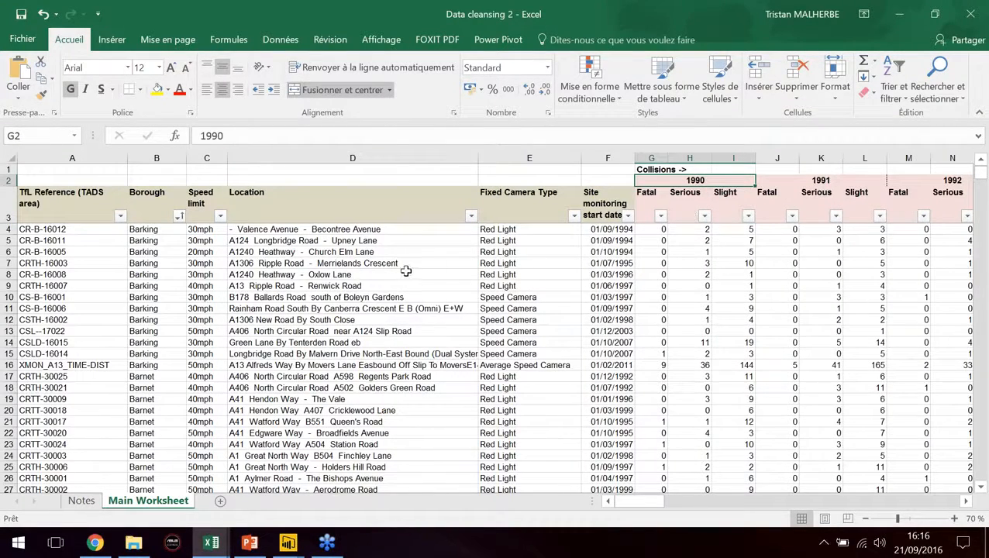
scroll(406, 271, "down", 7)
scroll(406, 271, "up", 7)
mouse_move(655, 504)
left_mouse_down()
mouse_move(669, 510)
mouse_move(651, 508)
left_mouse_up()
- Switch to the Power BI Desktop file 2 and open the Cars query for editing in the query editor
mouse_move(292, 540)
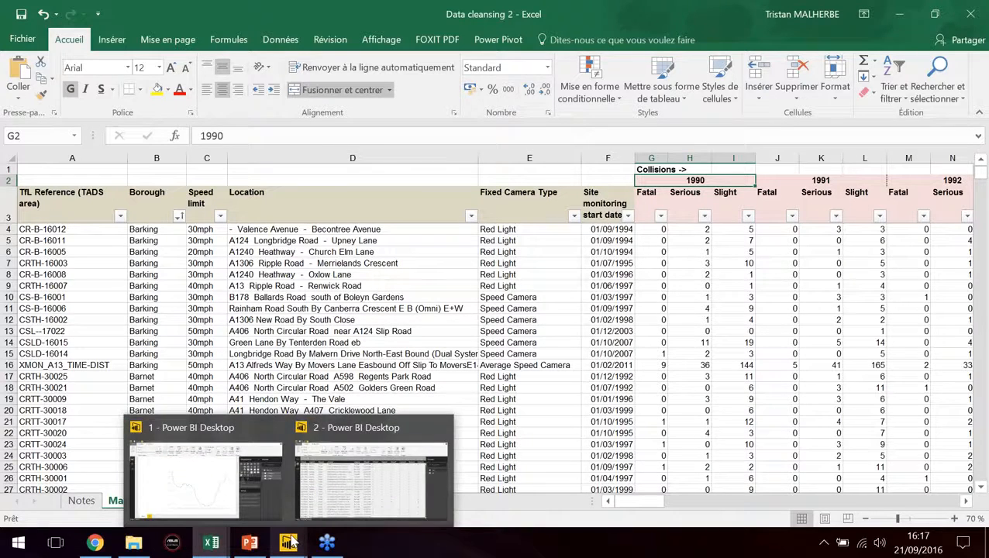
left_click(340, 479)
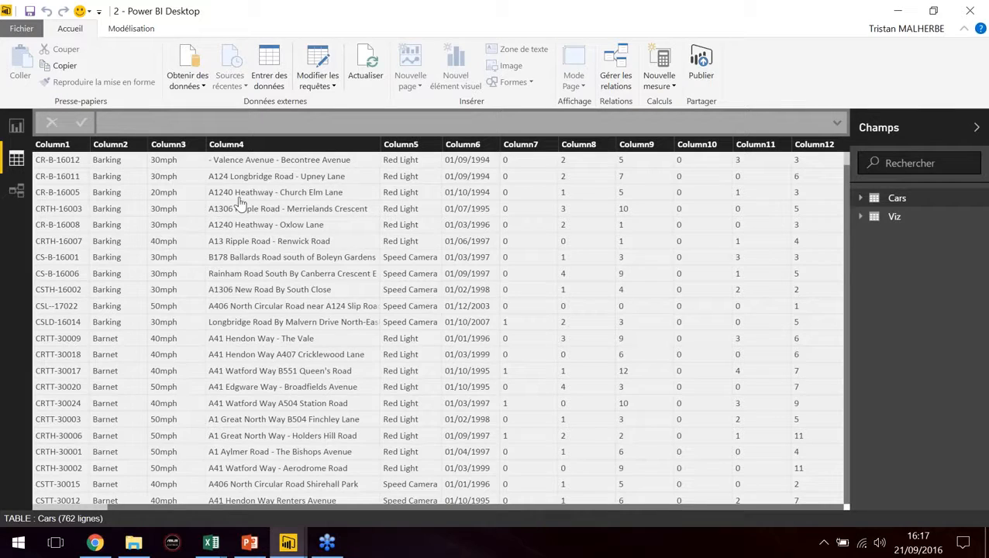
right_click(896, 200)
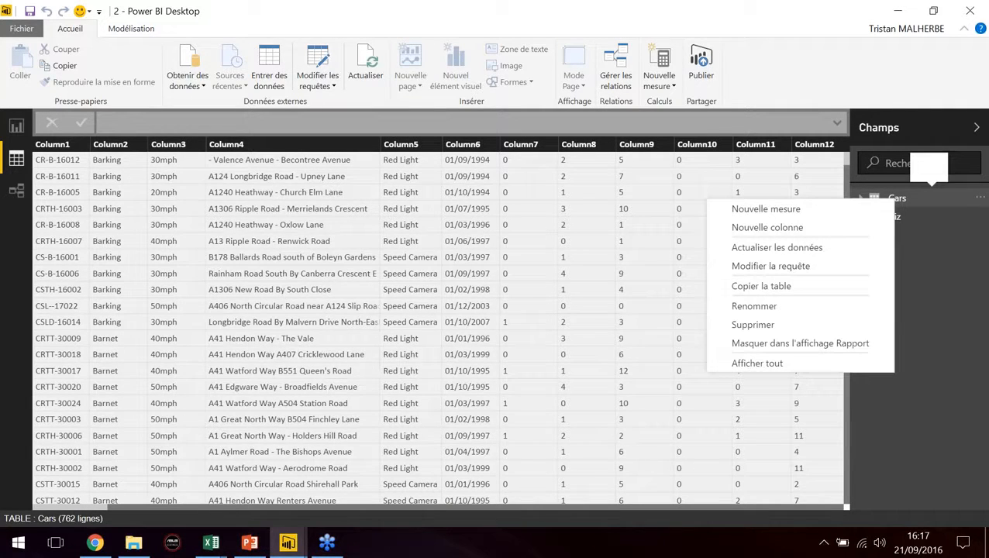
left_click(770, 267)
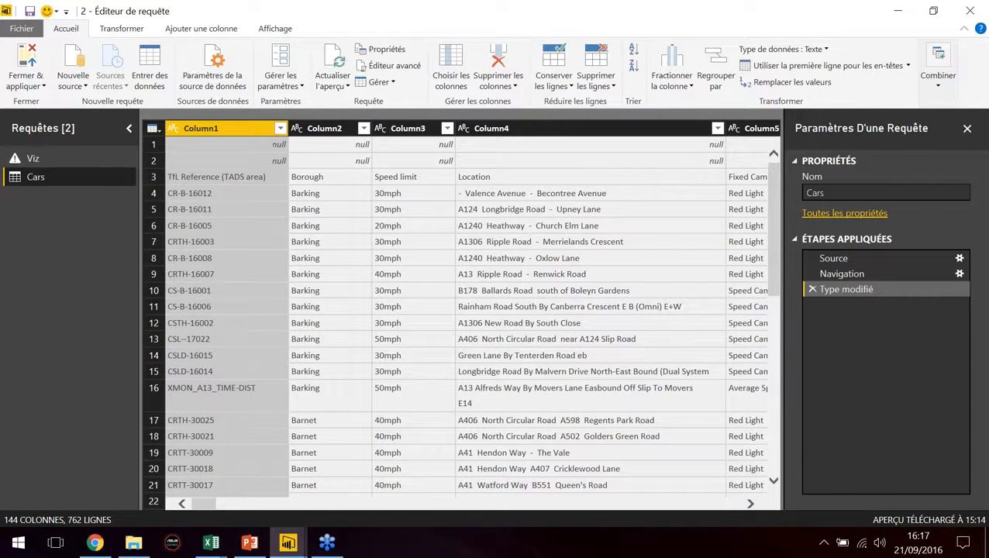
- Switch to the Data cleansing 2 workbook and examine the blank row 1 cells from I1 to P1, beyond the Collisions label
key("alt+Tab")
key("alt+Tab")
key("alt+Tab")
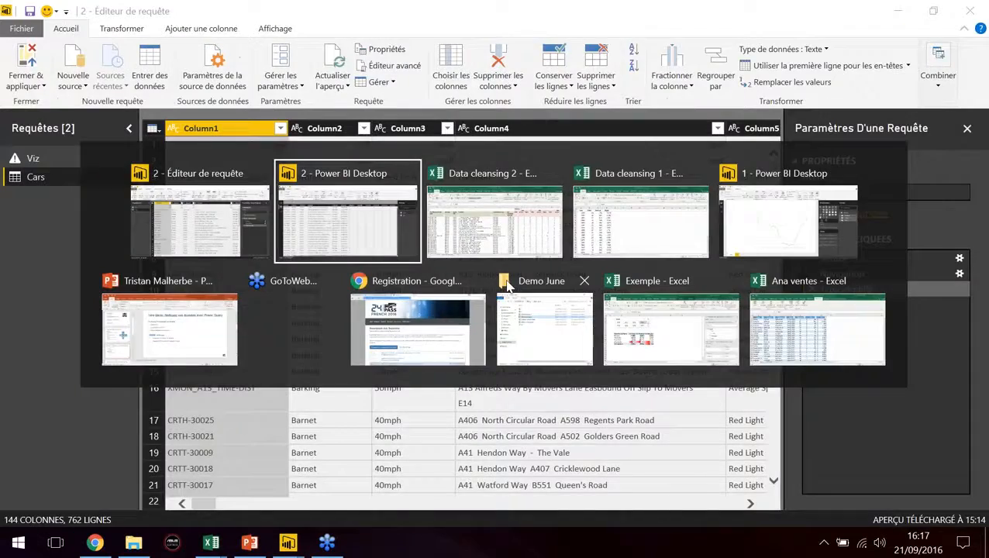
key("alt+Tab")
left_click(737, 168)
key("Right")
key("Right")
key("Right")
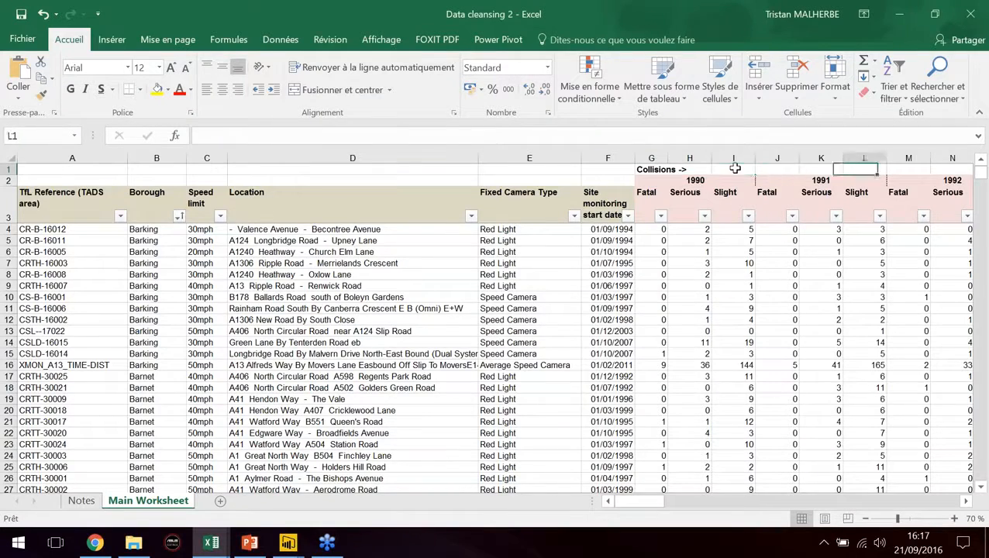
key("Right")
key("Right")
key("Right")
key("Right")
key("Right")
key("Right")
key("Right")
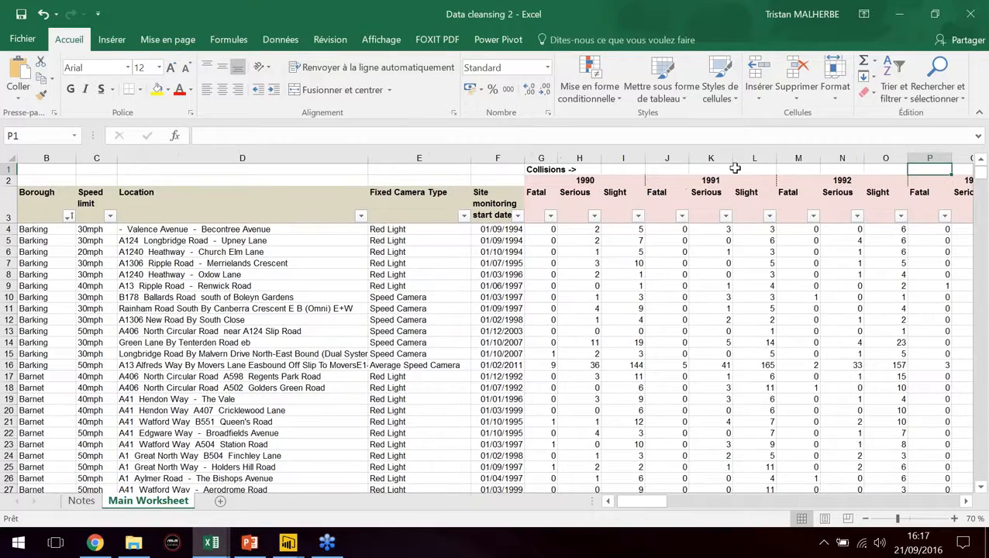
- Trace row 1 back and forth around the 1990 and 1991 groups, and return to the Collisions label in G1
key("Left")
key("Left")
key("Left")
key("Left")
key("Left")
key("Left")
key("Left")
key("Left")
key("Left")
key("Left")
key("Right")
key("Right")
key("Right")
key("Right")
key("Right")
key("Left")
key("Left")
key("Left")
key("Left")
key("Left")
key("Left")
key("Left")
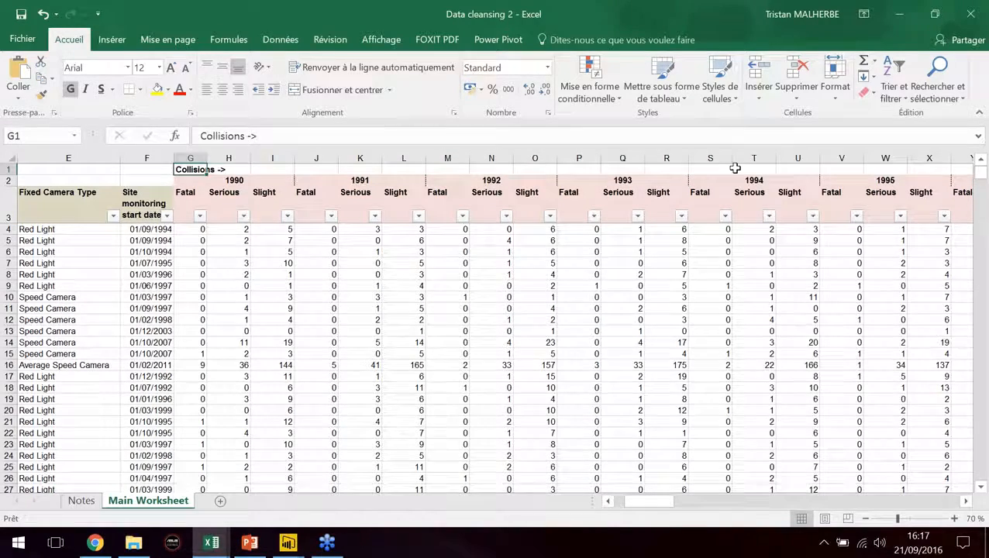
- Switch back to the Cars query in the query editor and examine the first-row cells of Column8 and Column9 beside the Collisions label
key("alt+Tab")
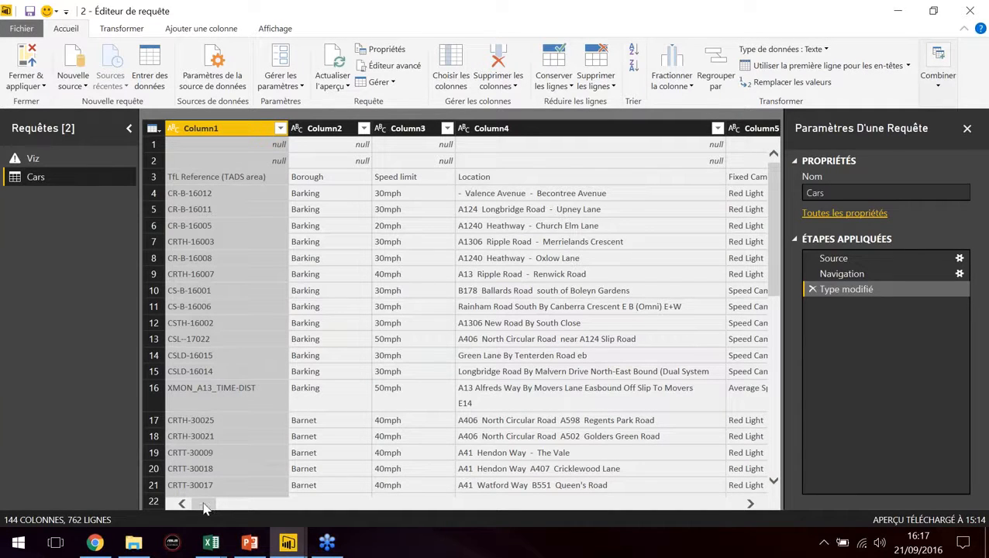
left_click_drag(205, 508, 229, 508)
left_click(544, 147)
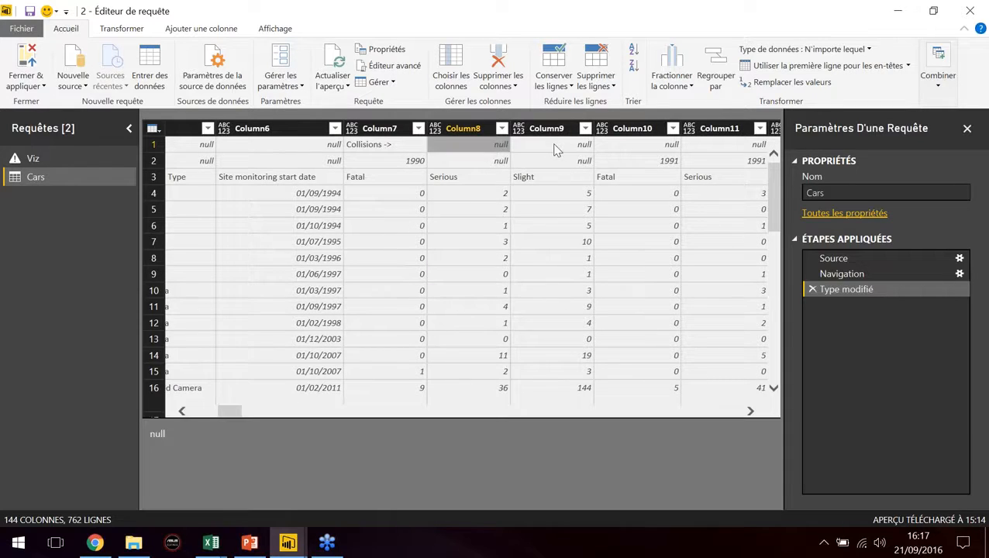
left_click(458, 147)
key("Right")
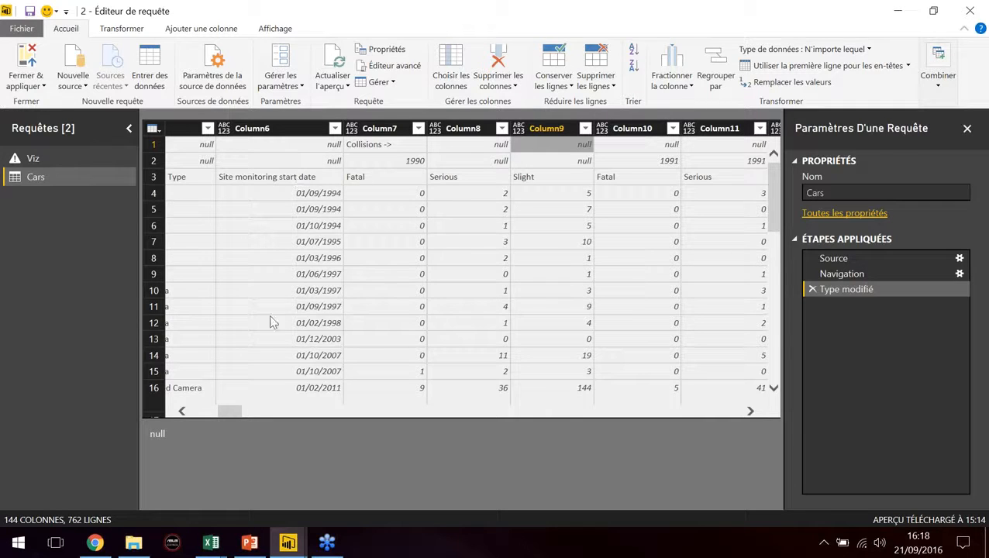
- Switch to the Data cleansing 1 workbook and examine the Fatal, Serious and Slight values in the 1990 row
left_click(210, 544)
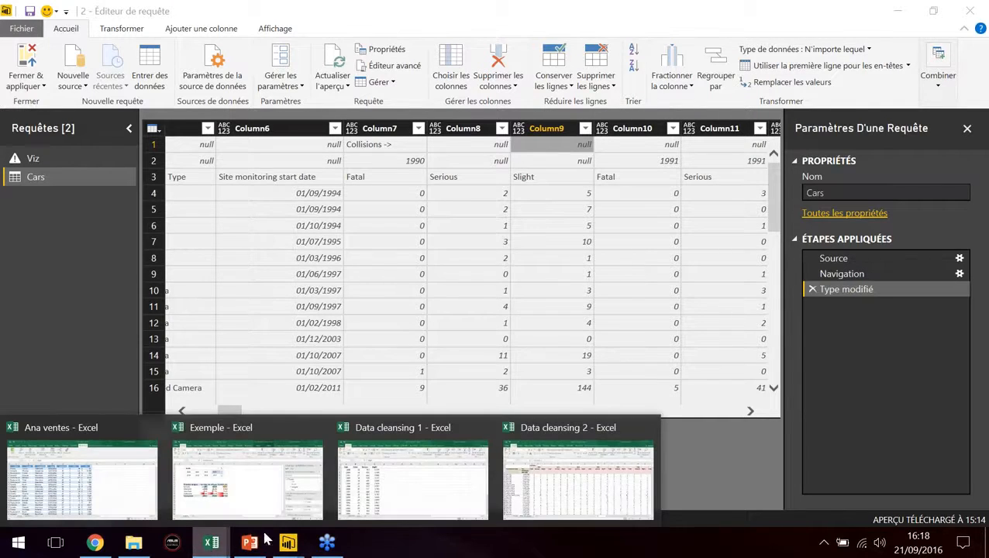
left_click(375, 475)
left_click(62, 216)
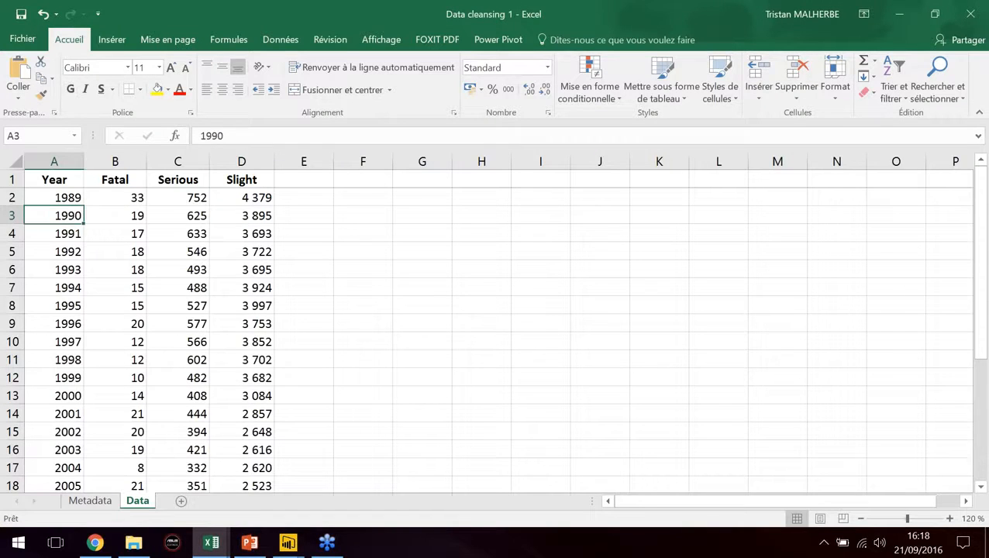
left_click(116, 216)
left_click(241, 215)
left_click(179, 216)
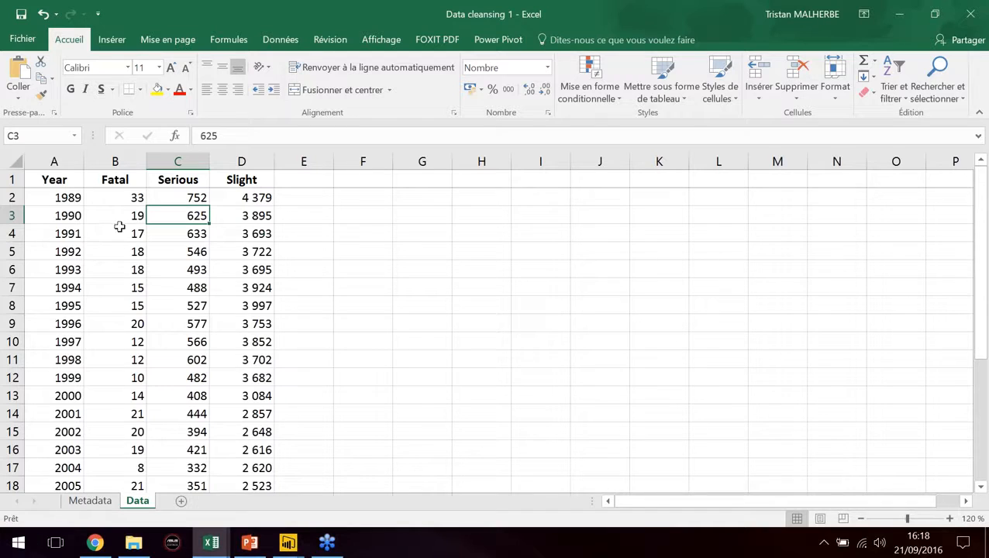
- Copy the entire Year, Fatal, Serious and Slight table and paste it transposed at G1 using Paste Special
key("ctrl+a")
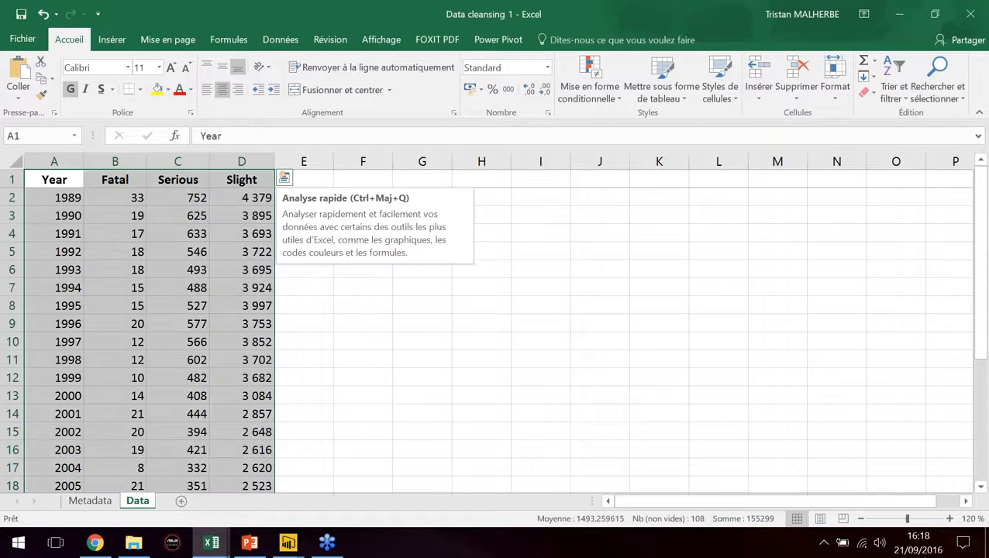
key("ctrl+c")
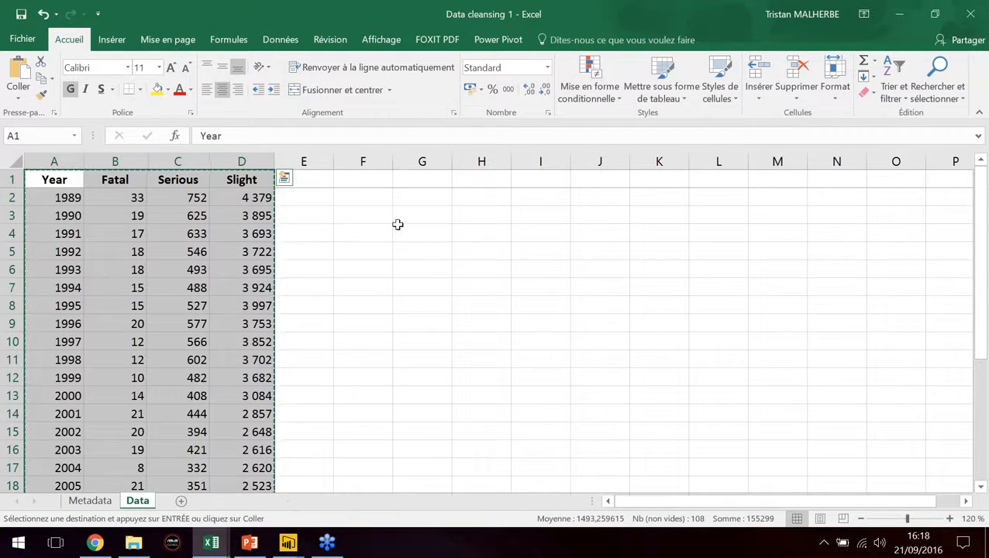
left_click(413, 178)
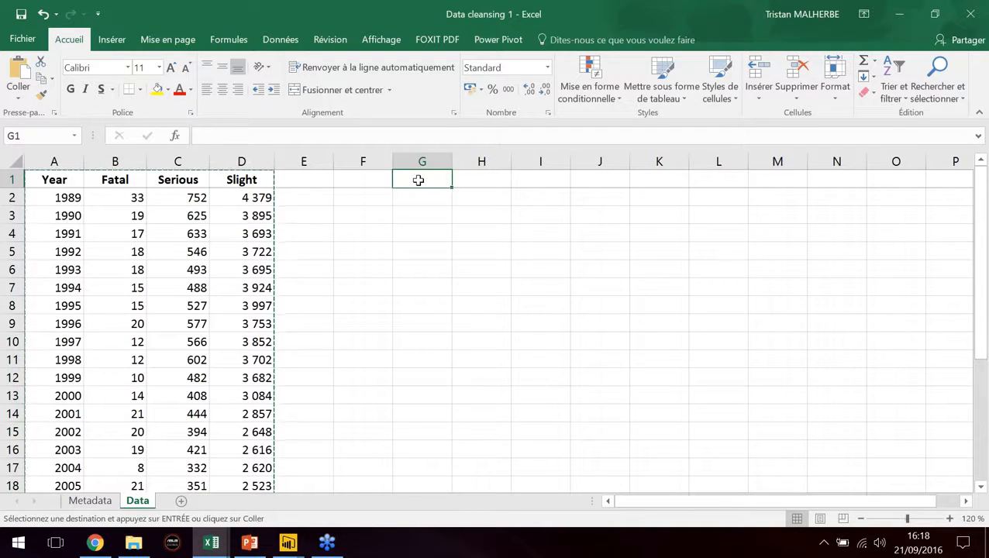
right_click(417, 180)
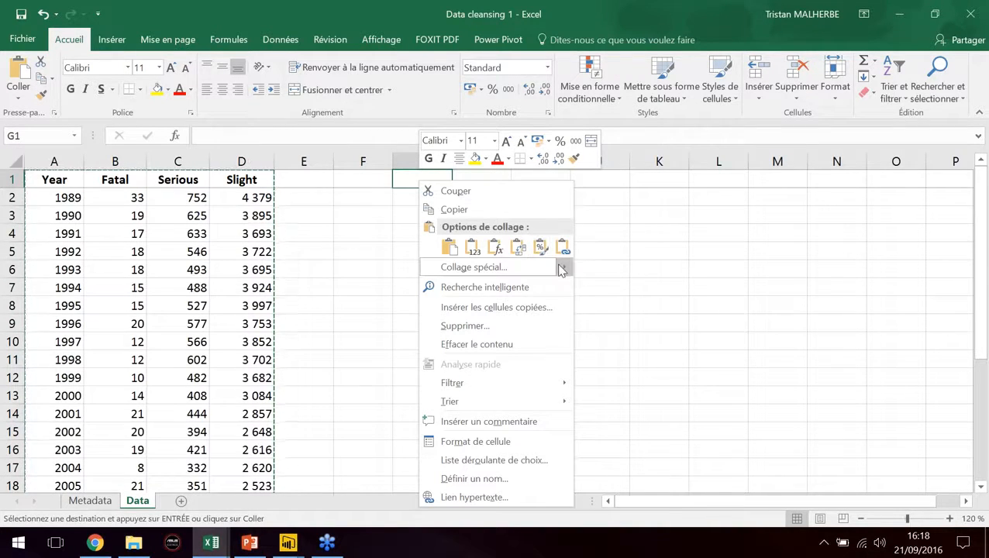
mouse_move(561, 266)
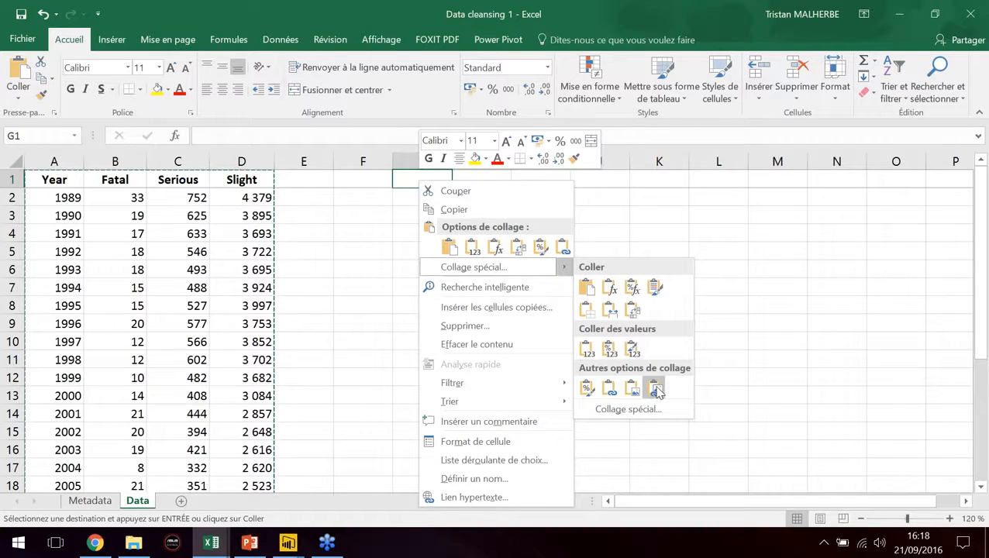
left_click(633, 413)
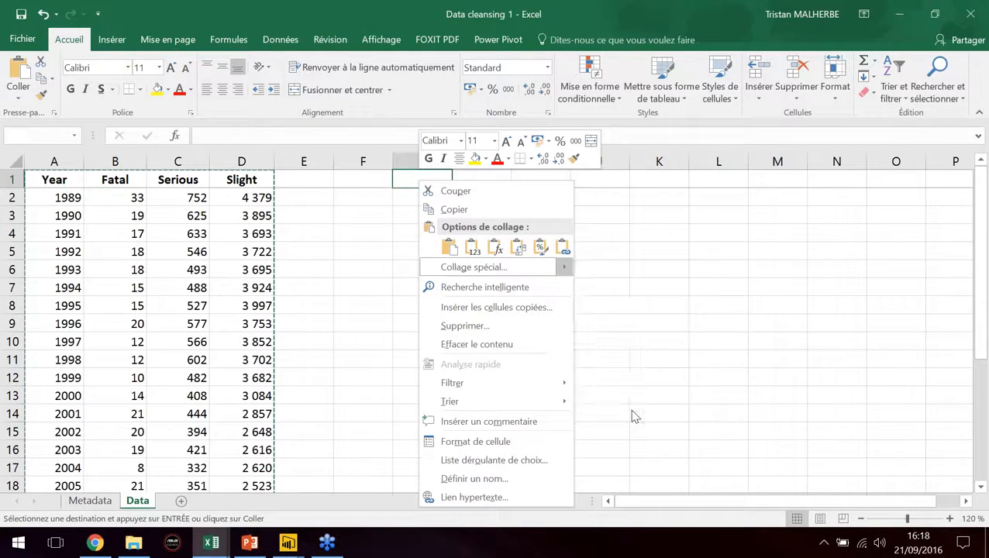
left_click_drag(674, 269, 667, 204)
left_click(652, 417)
left_click(717, 441)
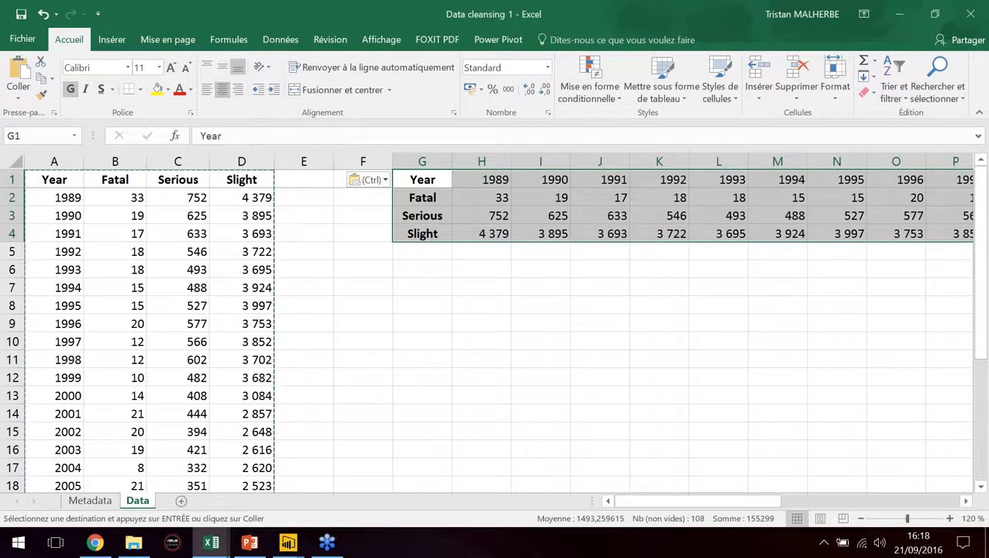
key("Right")
key("Escape")
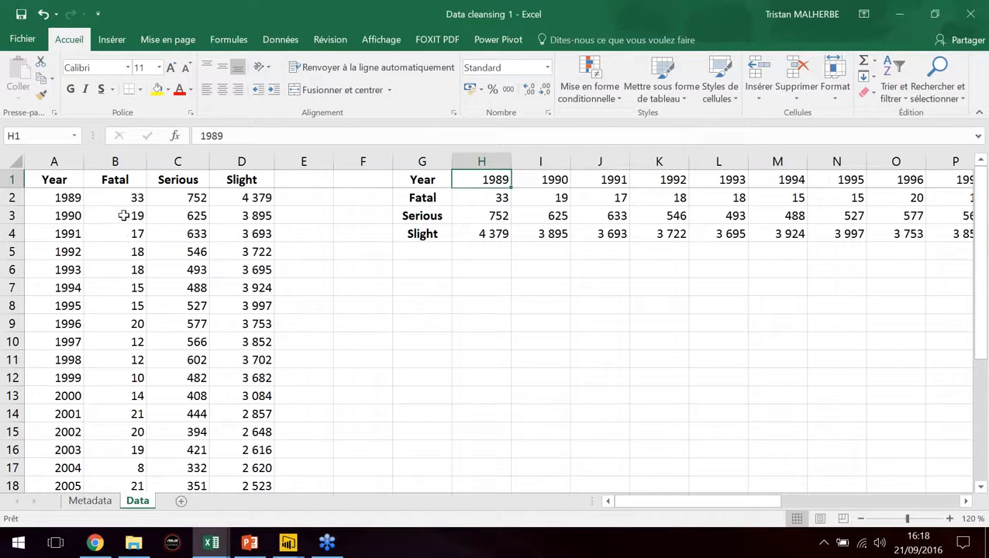
- Highlight the 1990 Fatal value in yellow in both the original table (B3) and the transposed table (I2)
left_click(122, 216)
left_click(157, 89)
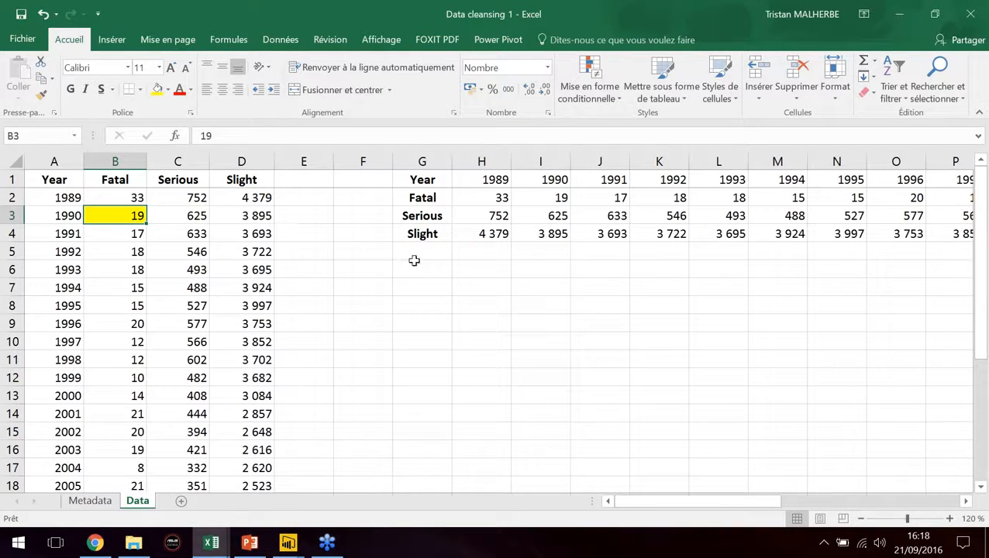
left_click(560, 200)
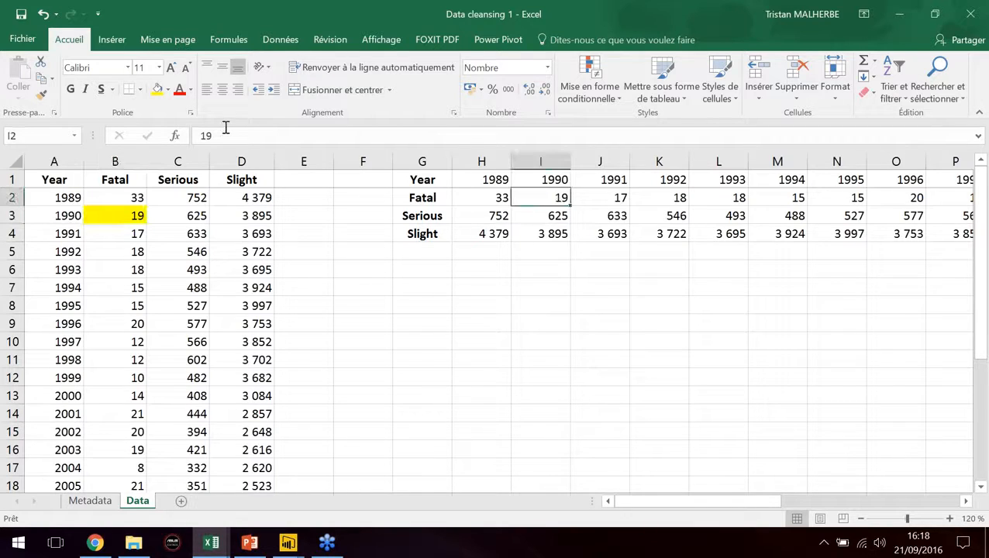
left_click(154, 90)
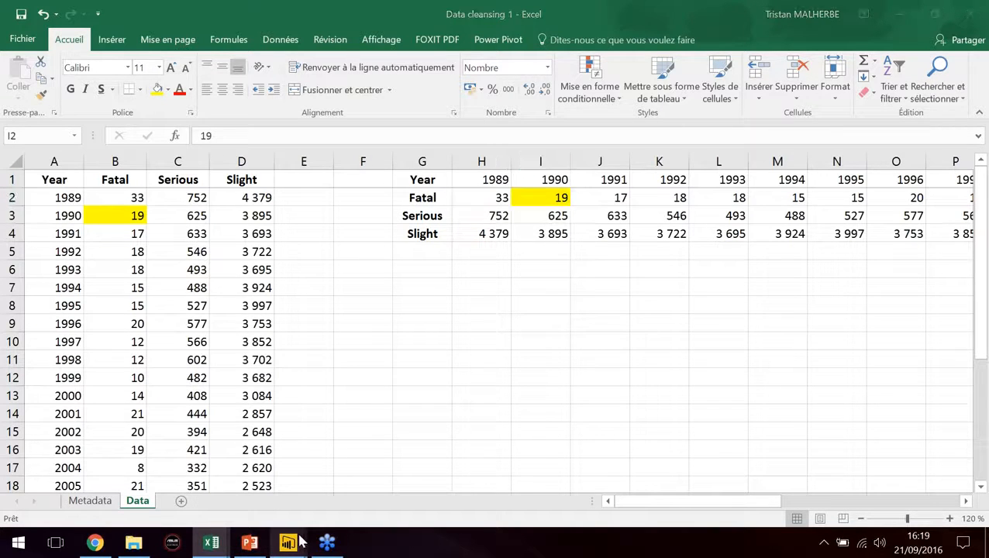
- Switch back to the query editor of Power BI file 2 and transpose the Cars table
mouse_move(301, 543)
left_click(426, 487)
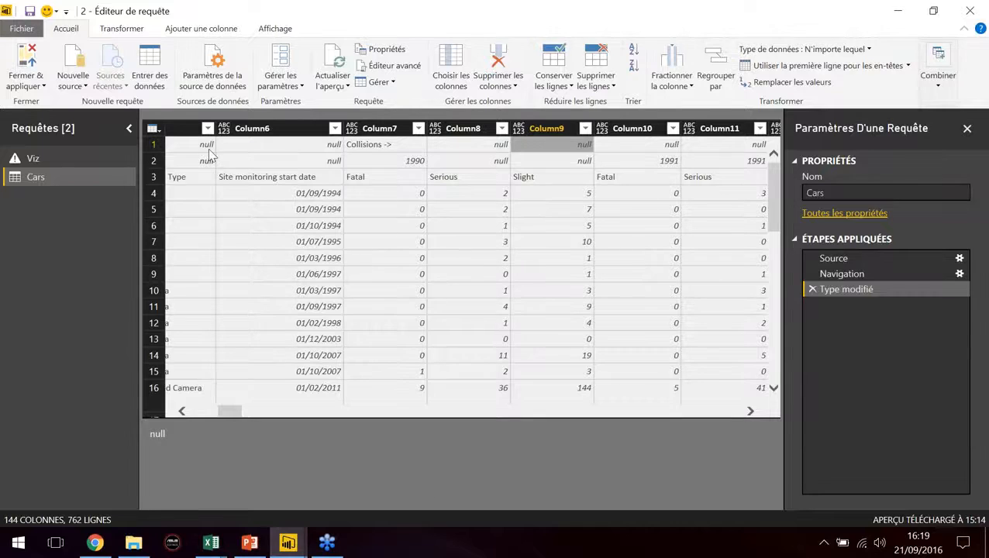
left_click(127, 29)
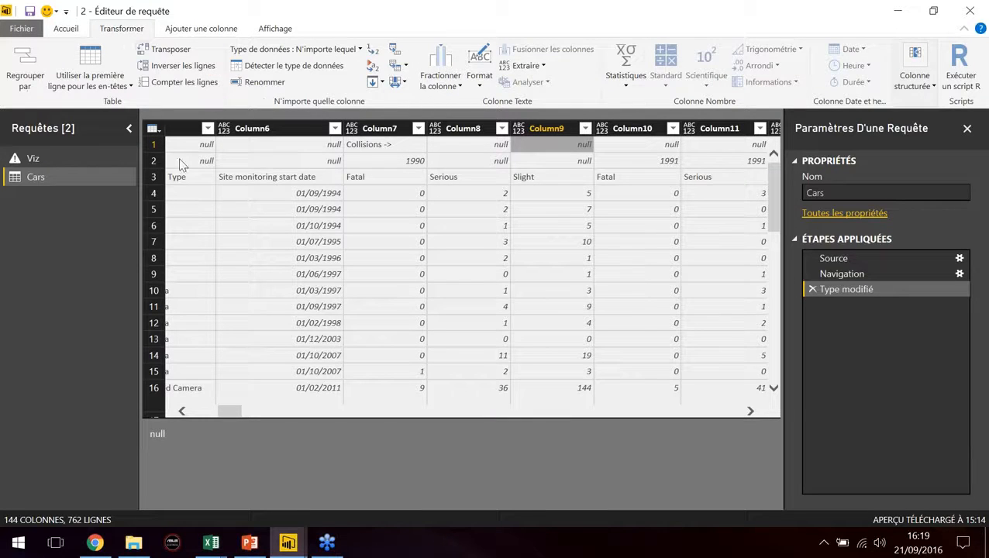
left_click(221, 207)
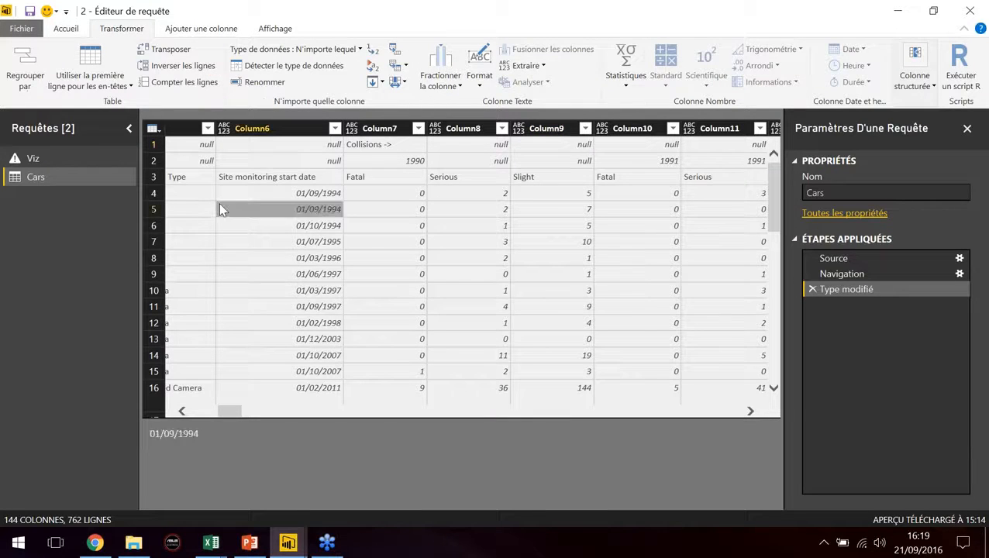
left_click(162, 49)
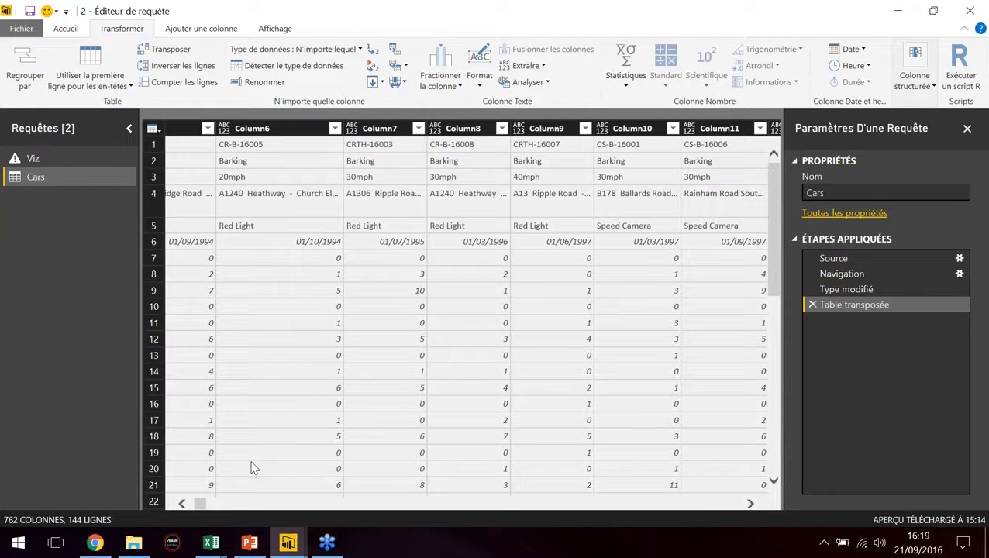
- Fill the empty cells of Column1 and Column2 downward with the values above them
left_click_drag(200, 504, 190, 504)
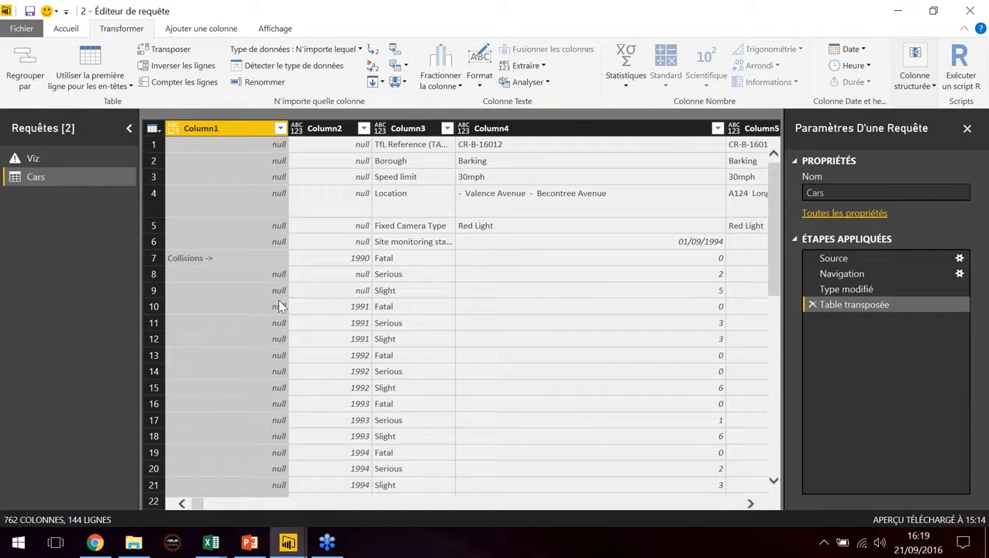
left_click(330, 128, "ctrl")
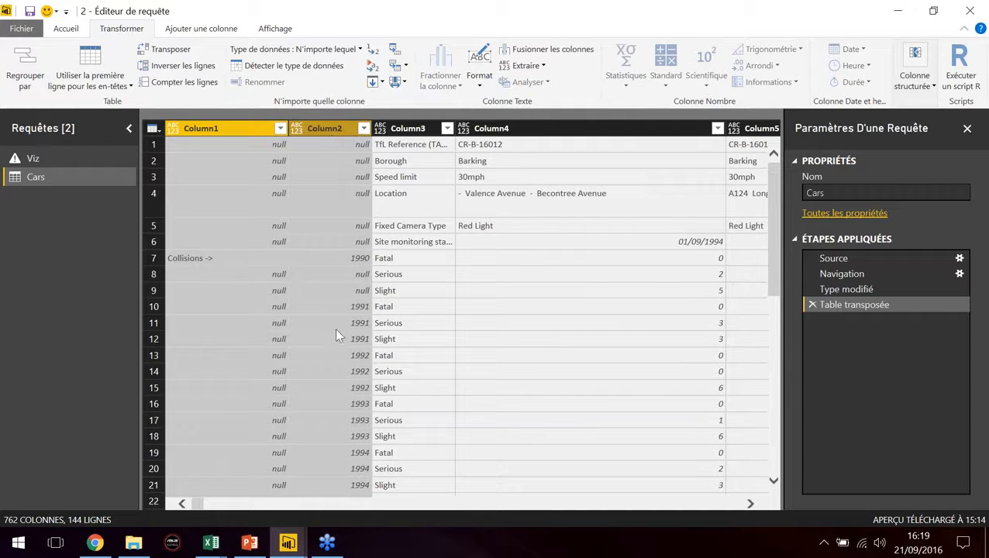
left_click(382, 83)
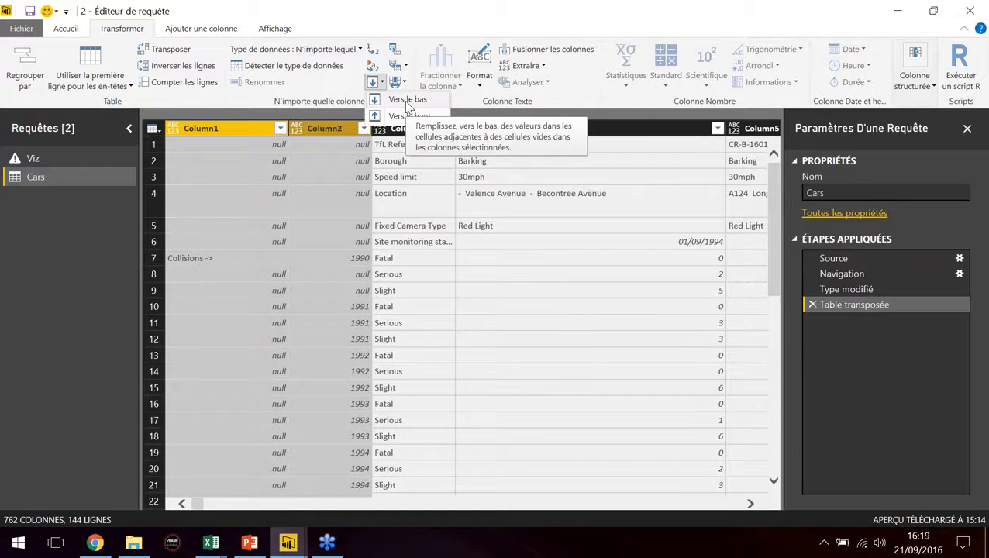
left_click(407, 101)
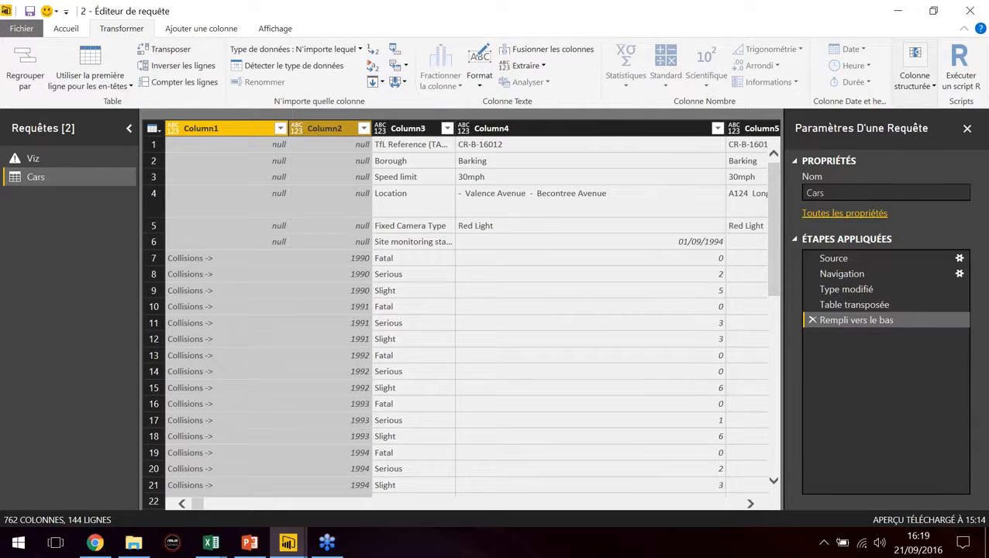
- Merge Column1, Column2 and Column3 into a single column named Fusionné, using a colon (Deux points) as the separator
left_click(401, 129, "shift")
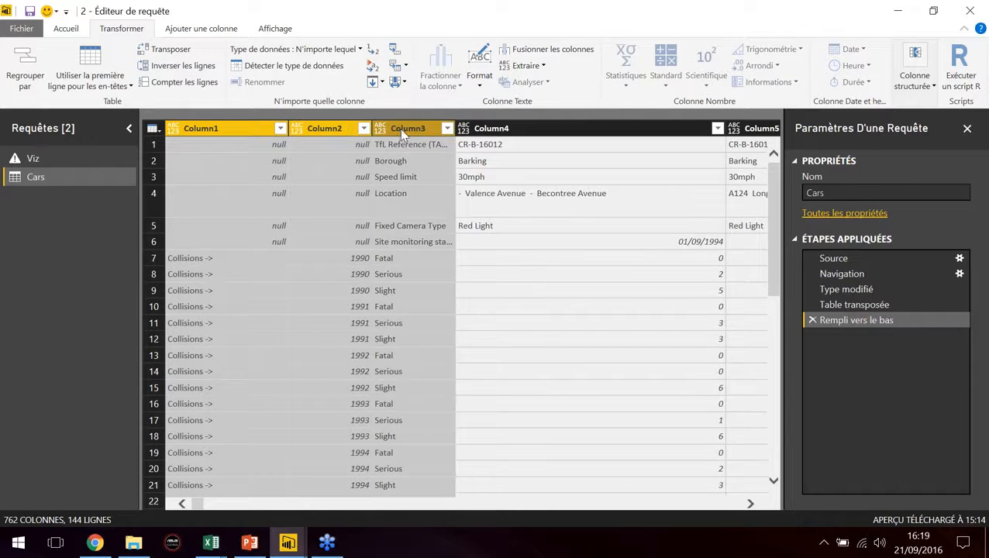
right_click(326, 128)
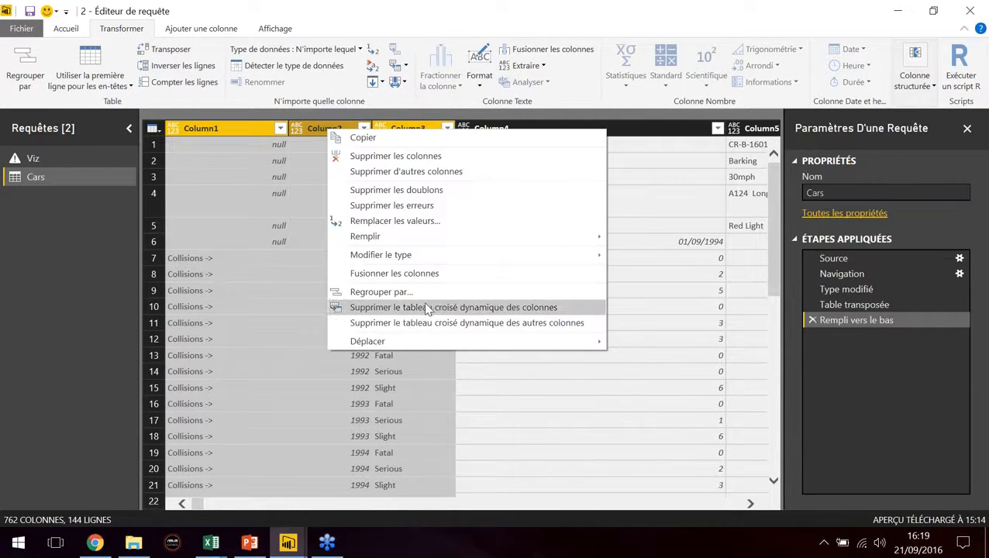
left_click(415, 275)
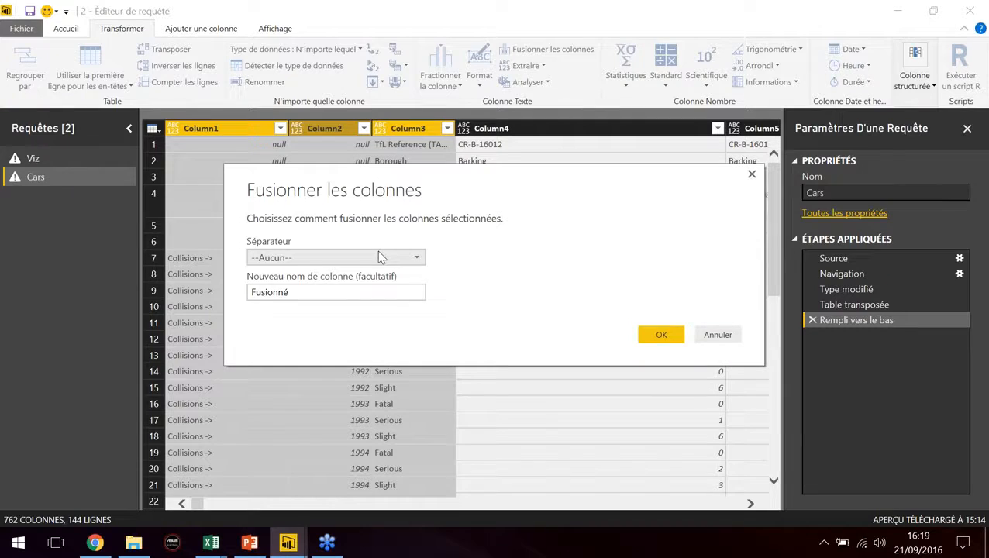
left_click(377, 252)
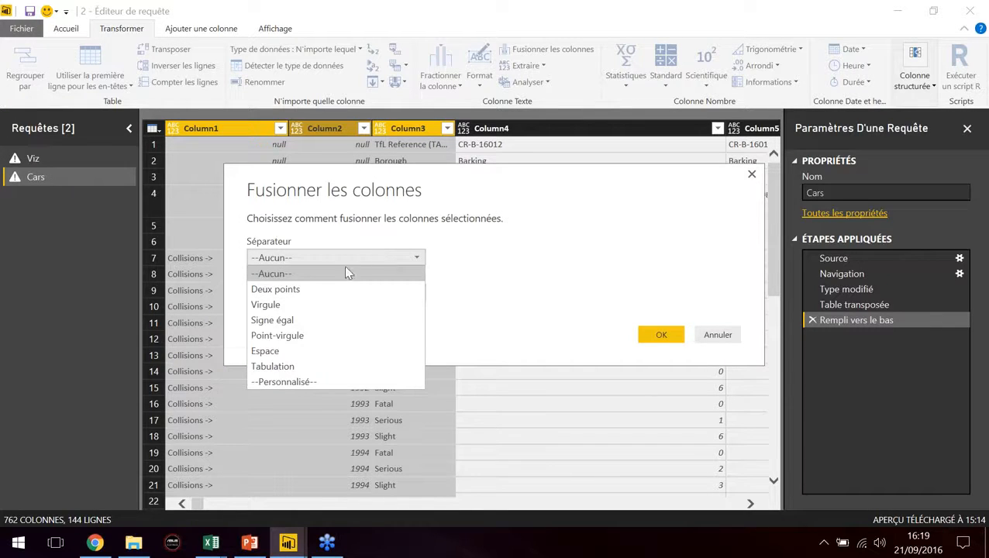
left_click(303, 289)
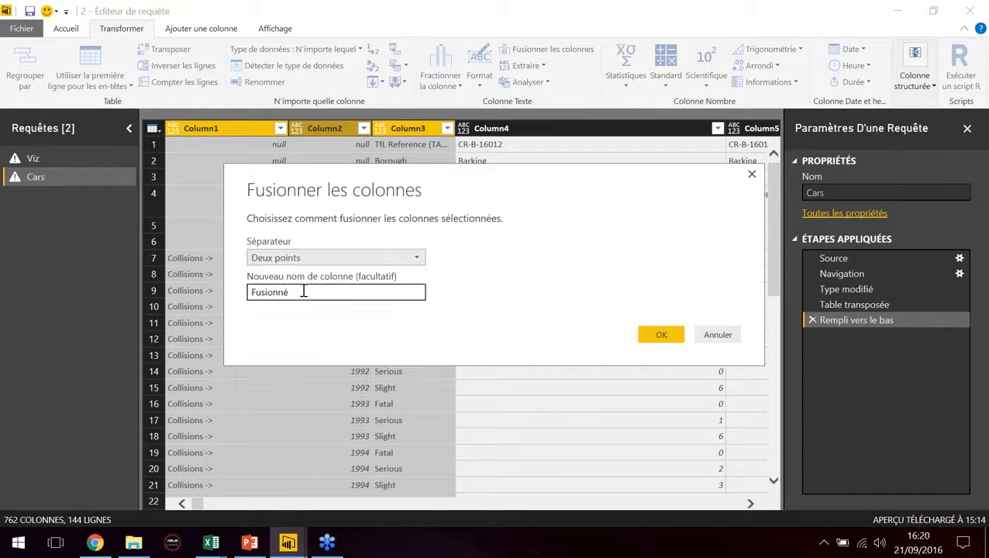
left_click(301, 291)
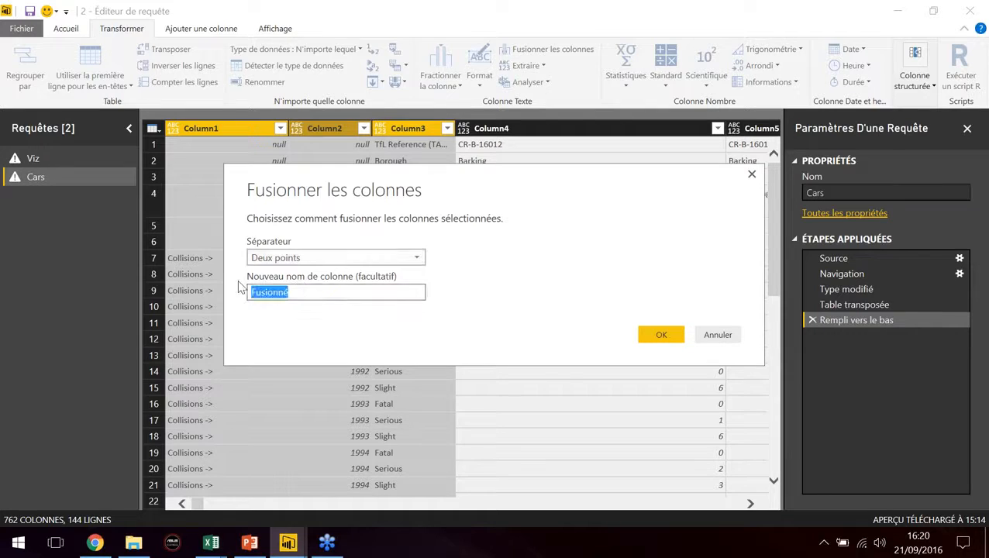
left_click(668, 339)
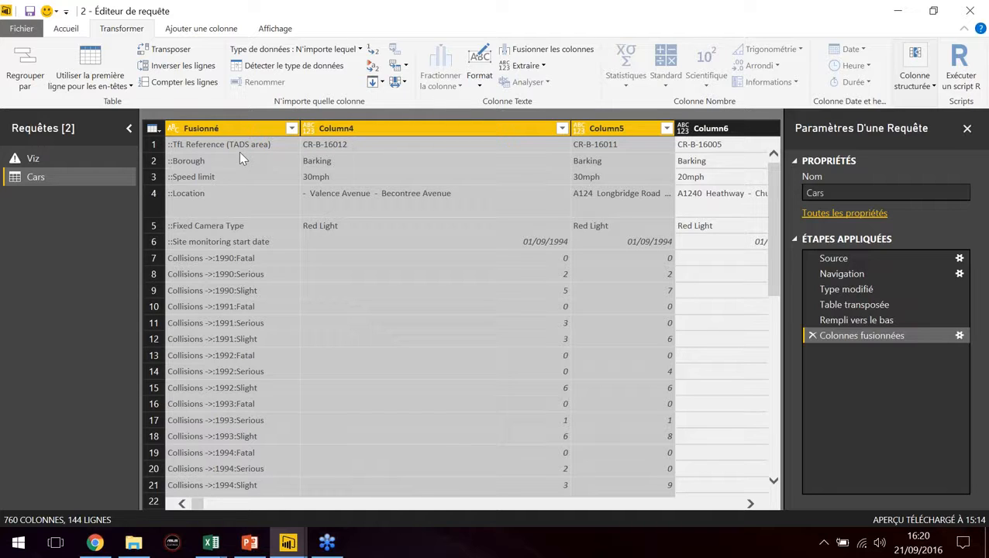
- Transpose the merged table back and promote its first row to column headers
left_click(321, 143)
left_click(170, 50)
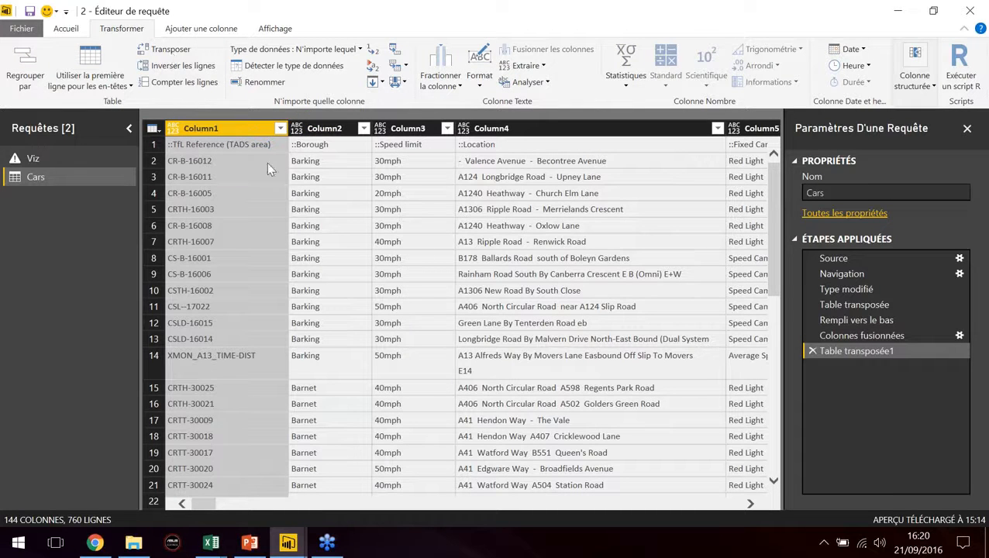
left_click_drag(211, 504, 235, 507)
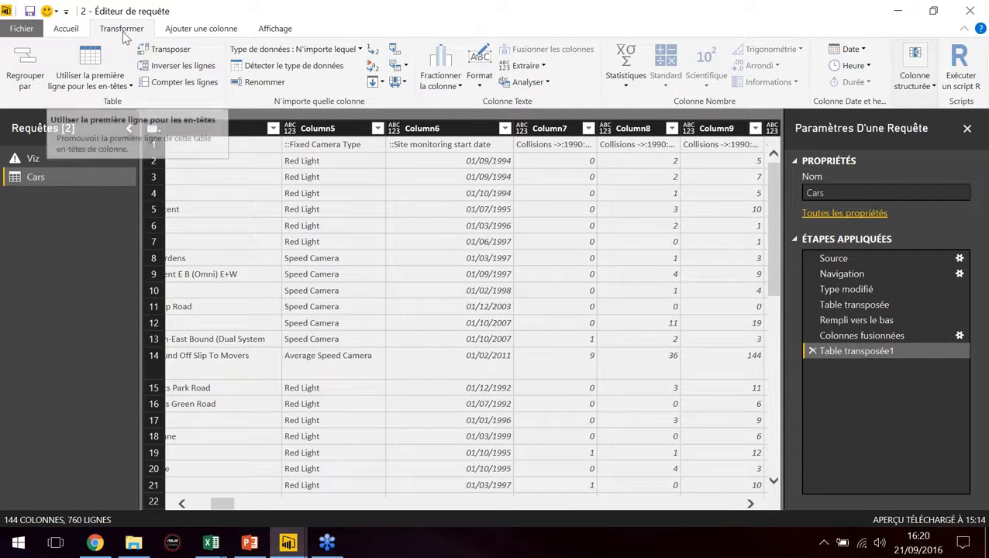
left_click(99, 55)
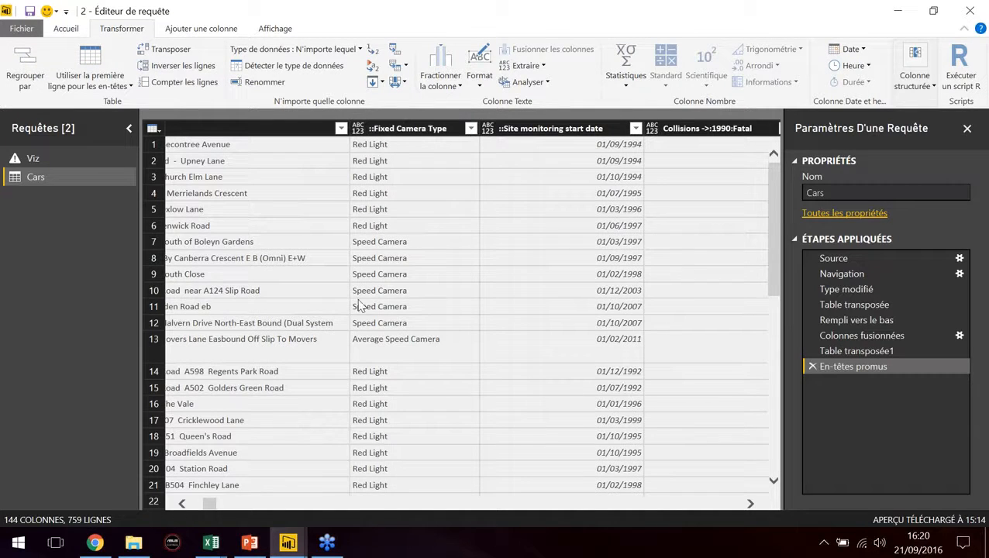
- Unpivot all columns other than the six from TfL Reference (TADS area) through Site monitoring start date
left_click_drag(209, 504, 215, 505)
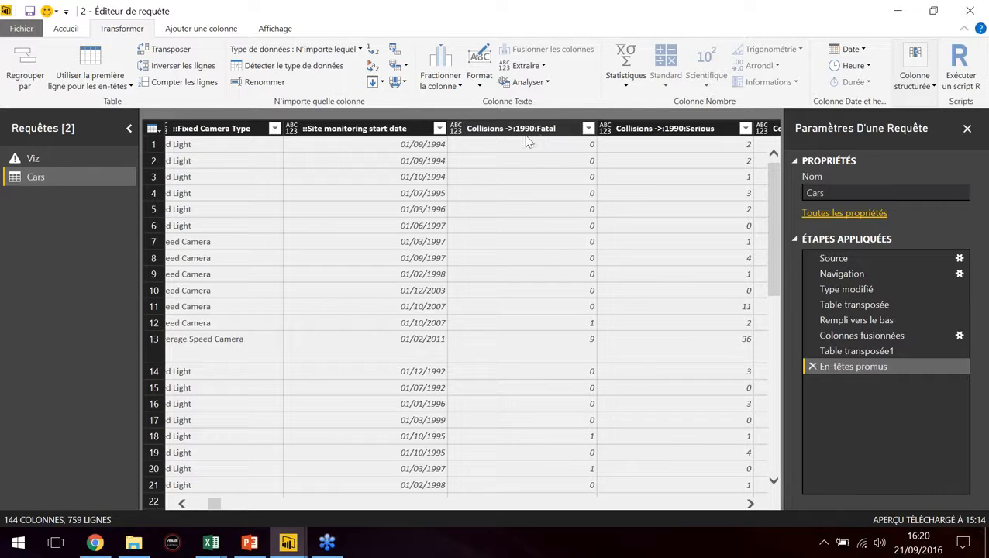
left_click_drag(217, 503, 221, 503)
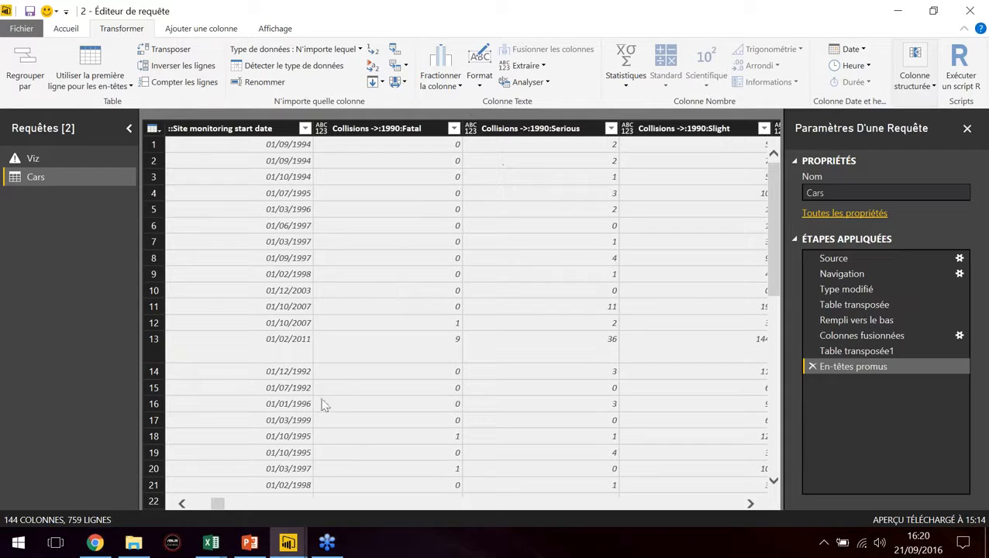
left_click_drag(218, 509, 195, 506)
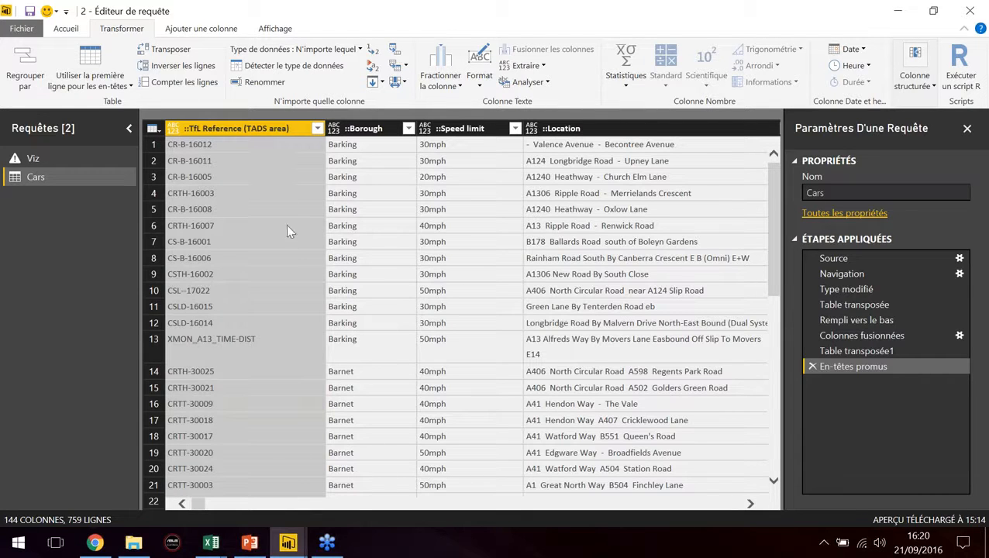
key("shift+Right")
key("shift+Right")
key("shift+Right")
key("shift+Right")
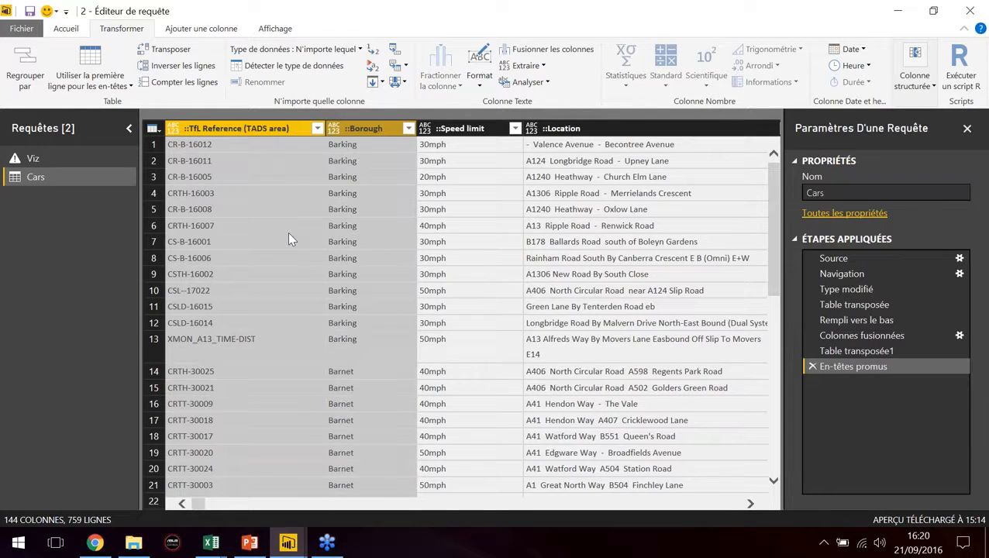
key("shift+Right")
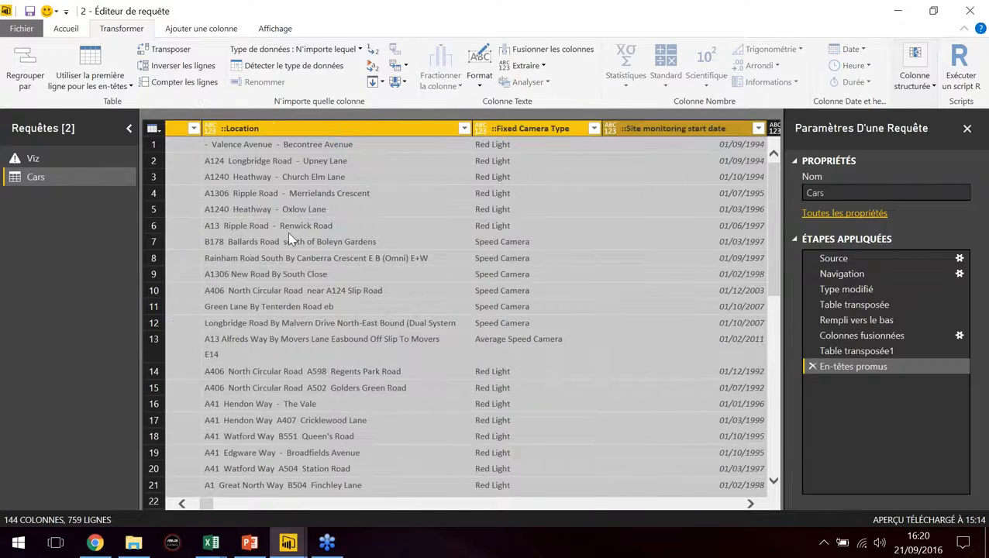
key("shift+Right")
key("shift+Left")
key("shift+Left")
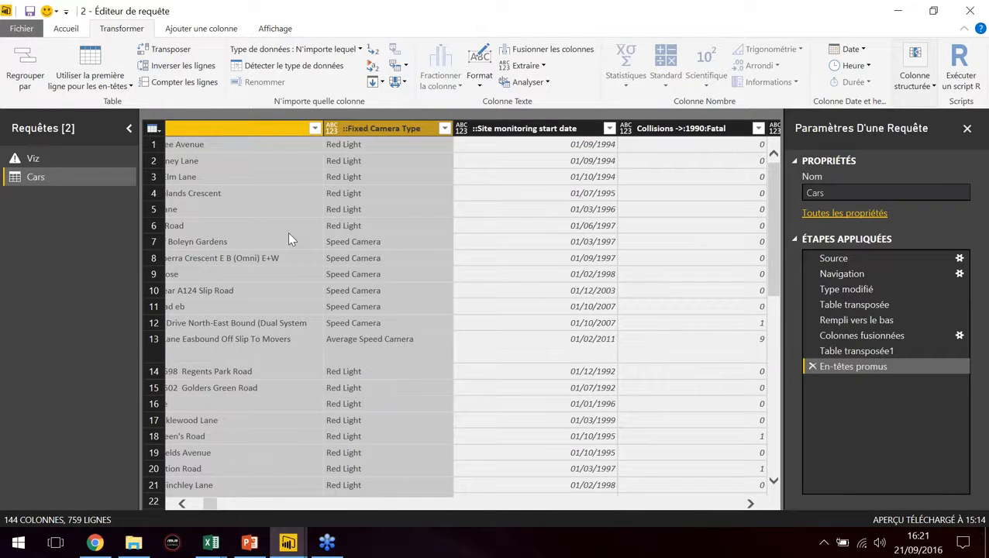
key("shift+Right")
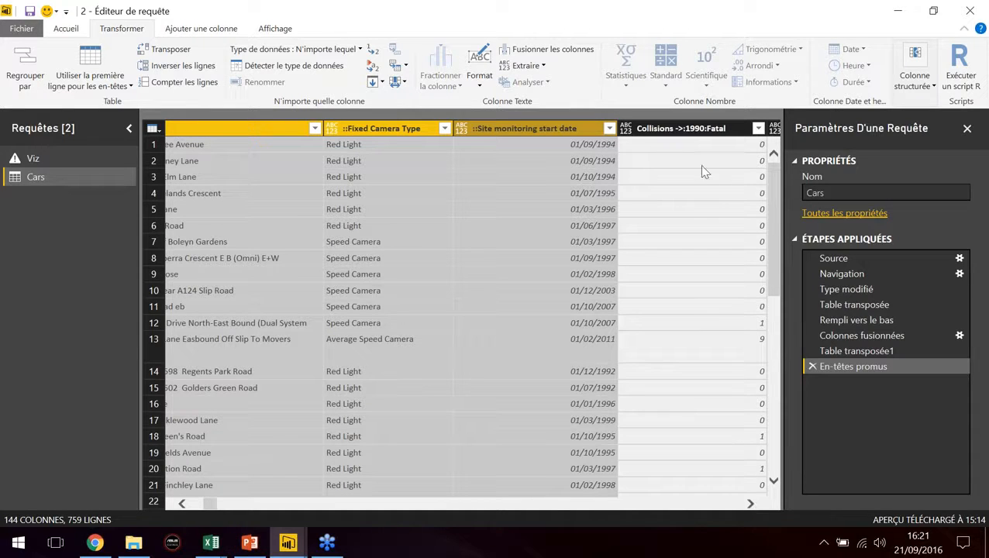
left_click(751, 504)
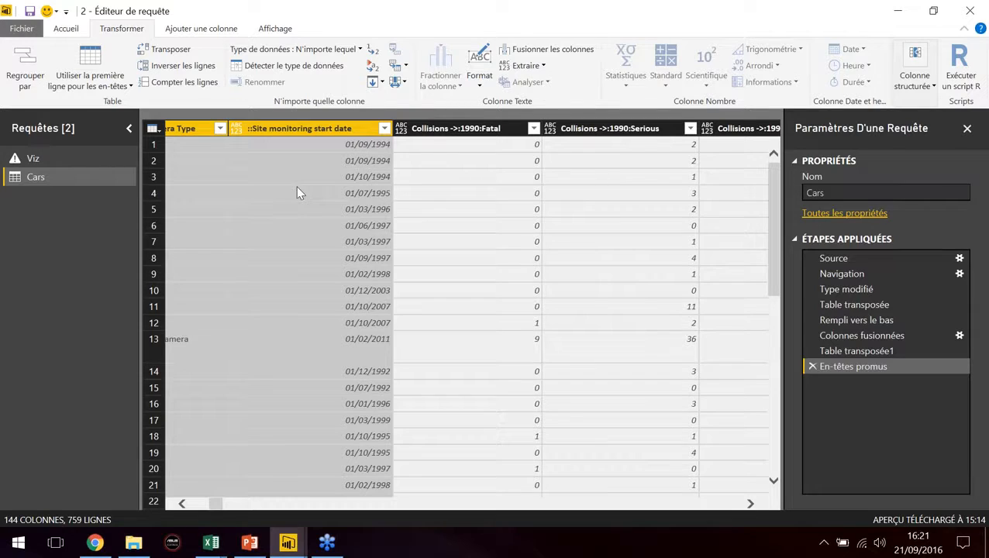
right_click(302, 128)
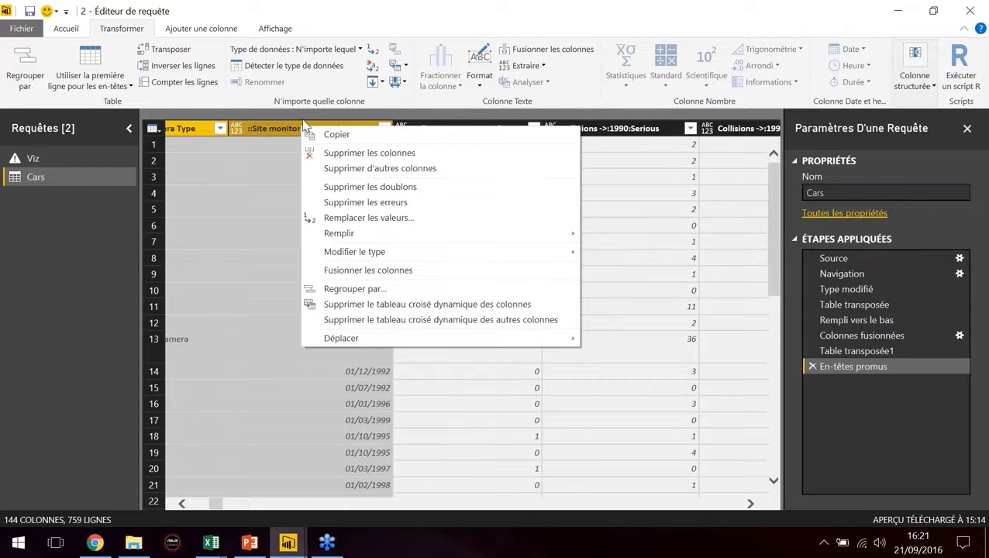
left_click(498, 320)
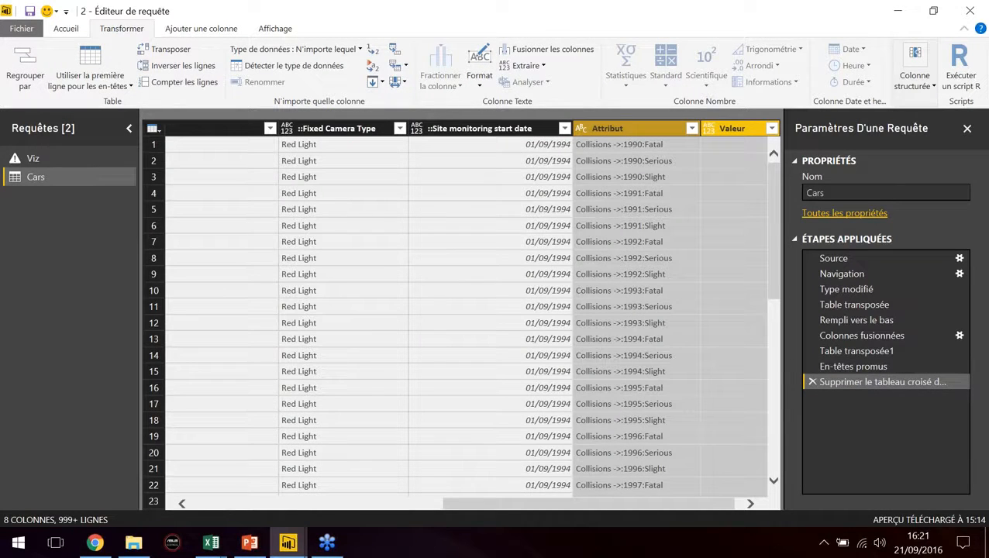
- Split the Attribut column by the colon (Deux points) delimiter at each occurrence
mouse_move(547, 507)
left_mouse_down()
mouse_move(300, 457)
mouse_move(624, 416)
mouse_move(305, 426)
mouse_move(596, 421)
left_mouse_up()
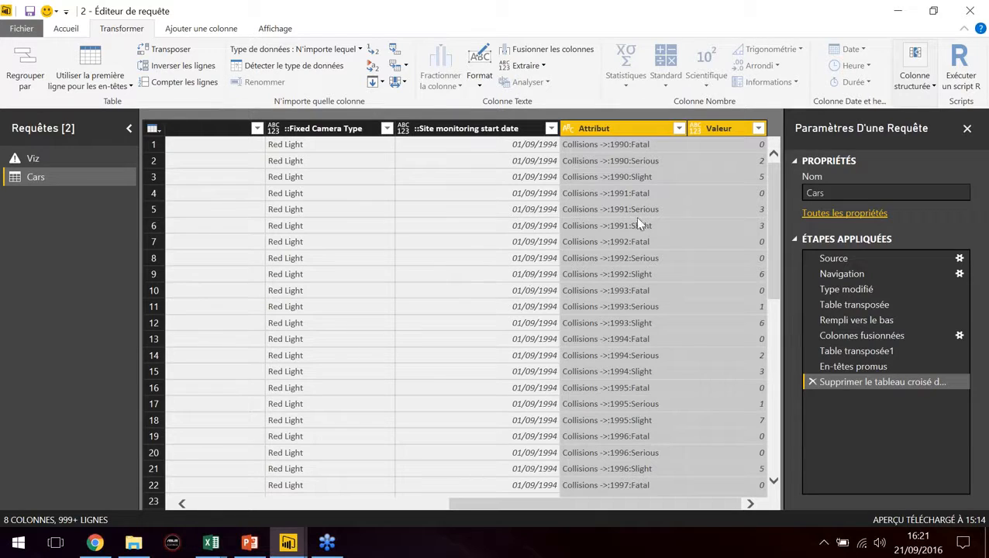
left_click(618, 131)
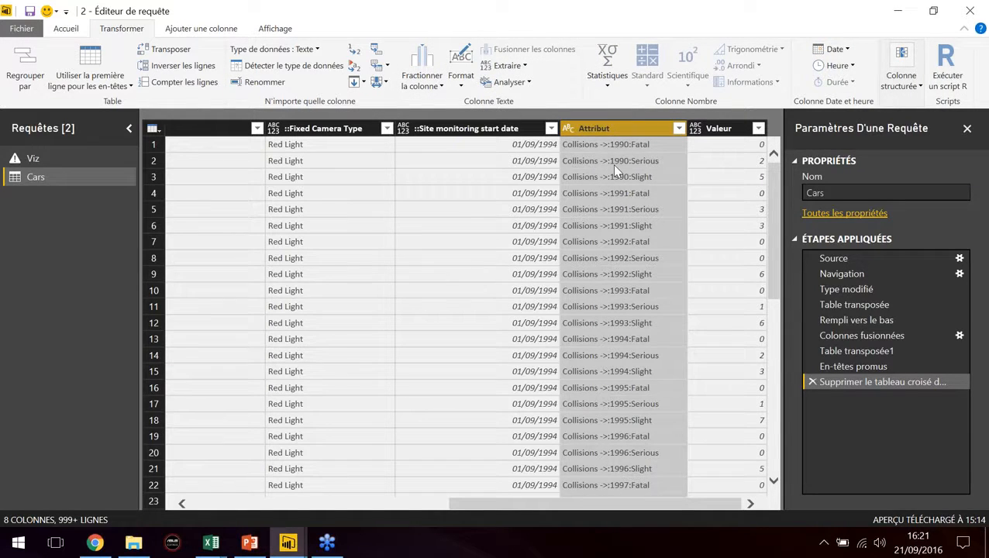
right_click(602, 127)
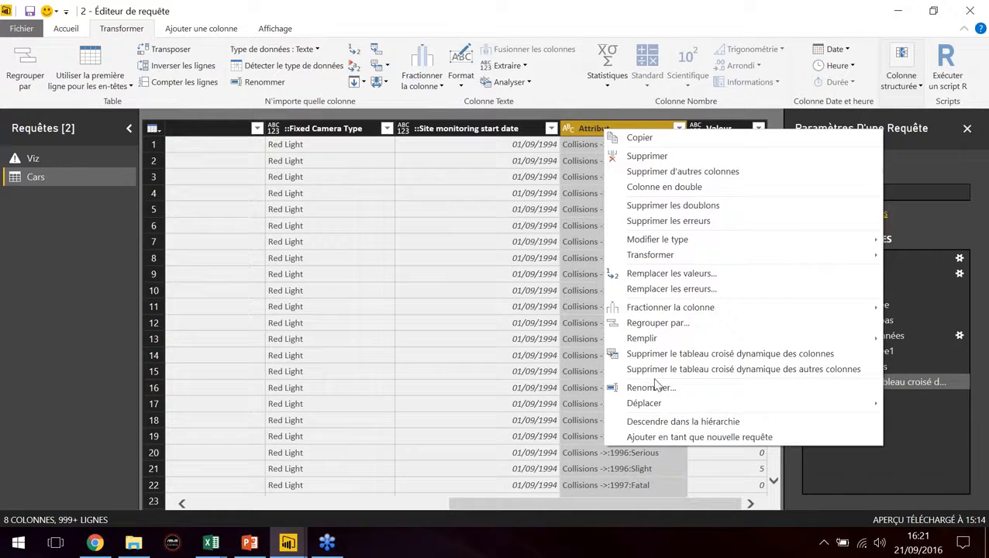
mouse_move(660, 313)
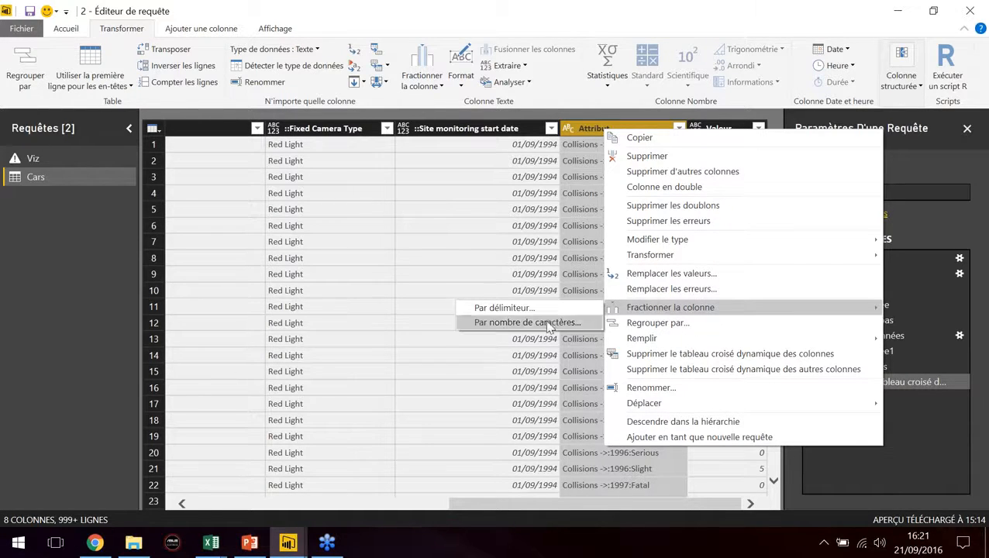
left_click(519, 309)
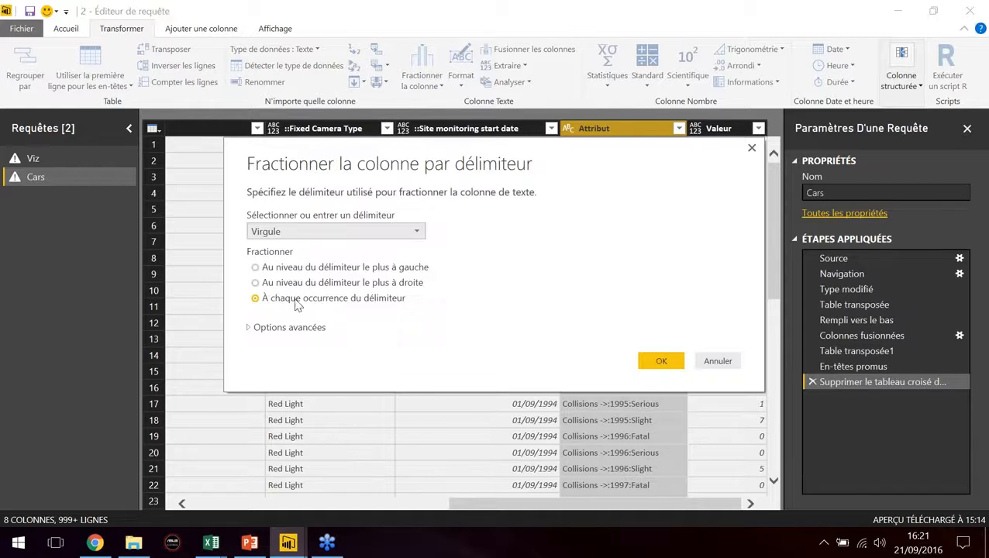
left_click(367, 231)
left_click(318, 249)
left_click(665, 362)
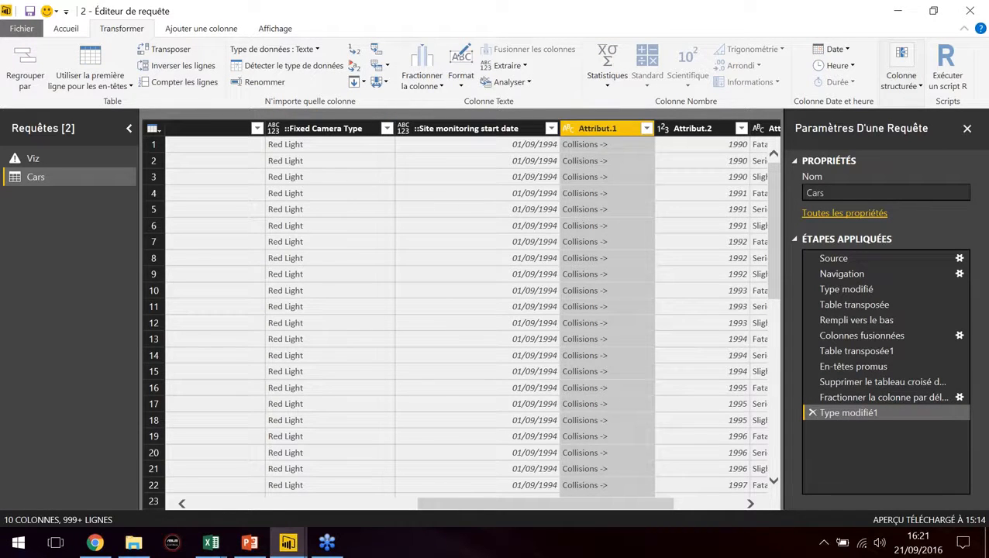
- Examine the split Attribut columns and the descriptive columns at the start of the reshaped table
left_click_drag(647, 509, 714, 507)
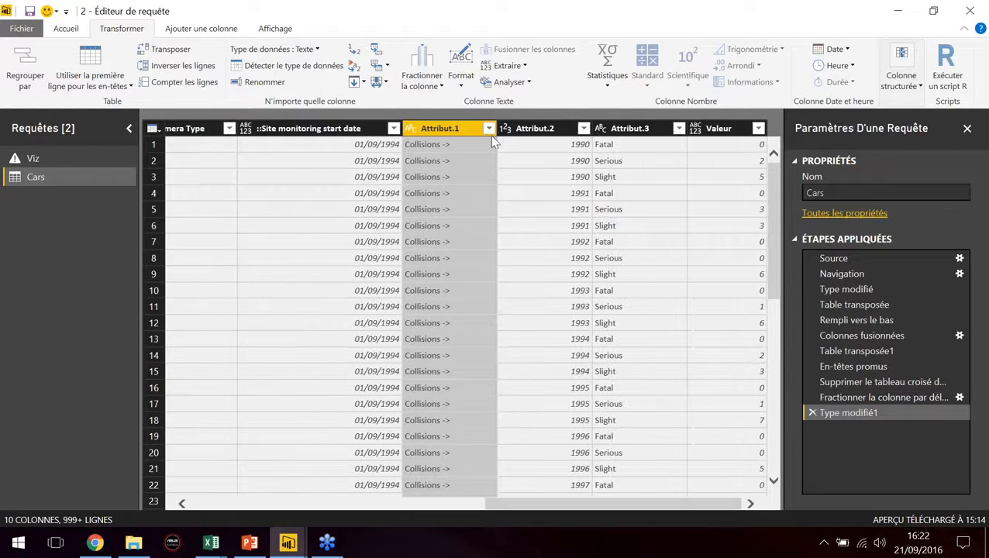
left_click(552, 128)
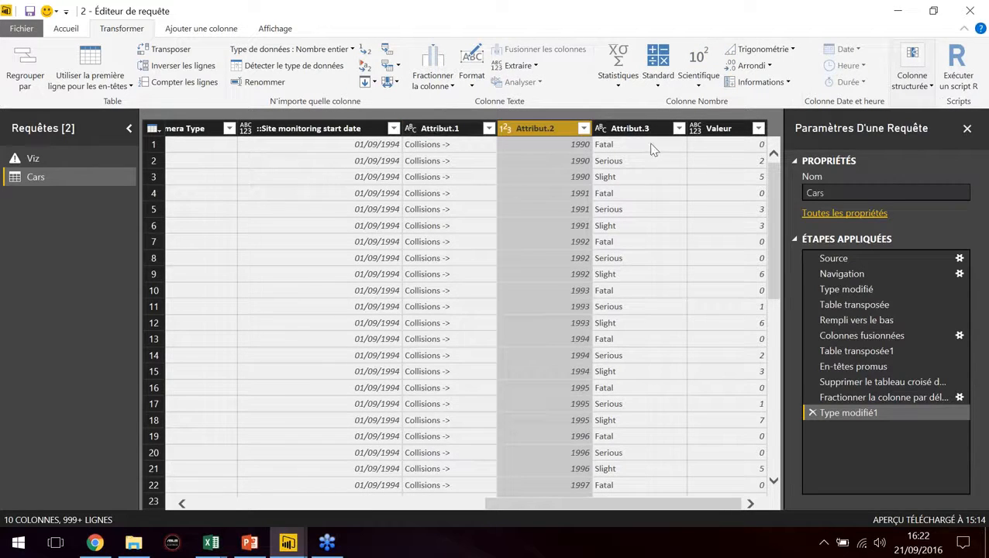
left_click(439, 130)
left_click_drag(660, 509, 324, 460)
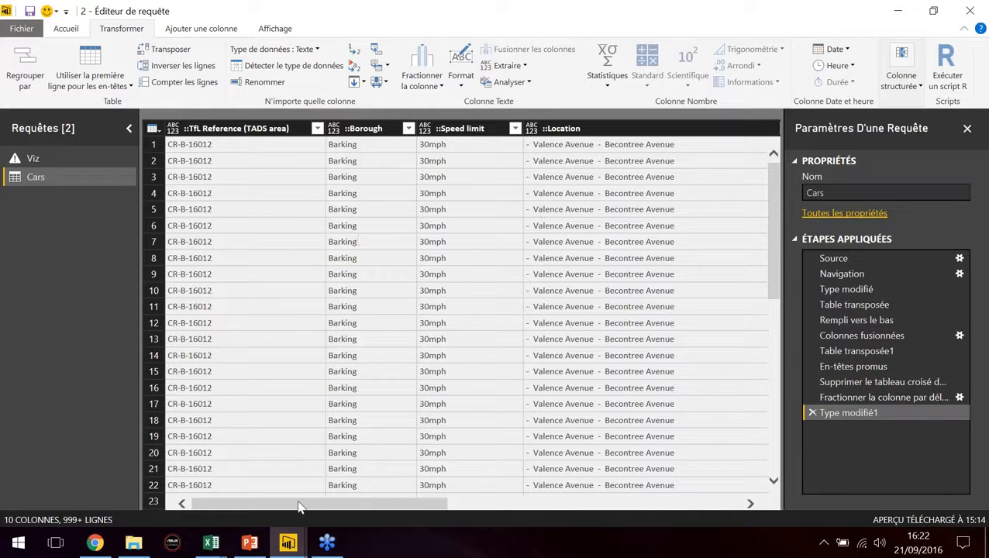
left_click_drag(289, 511, 615, 484)
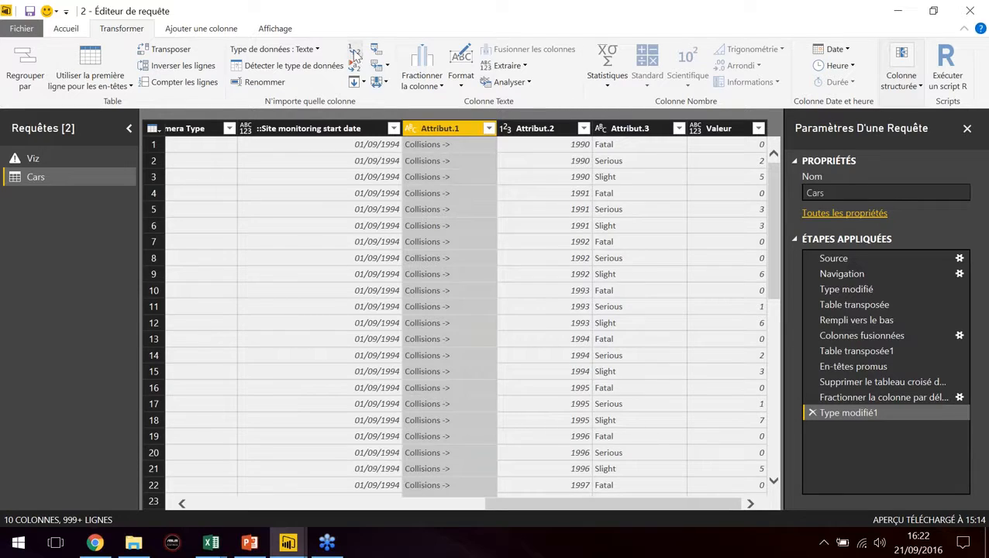
left_click(452, 159)
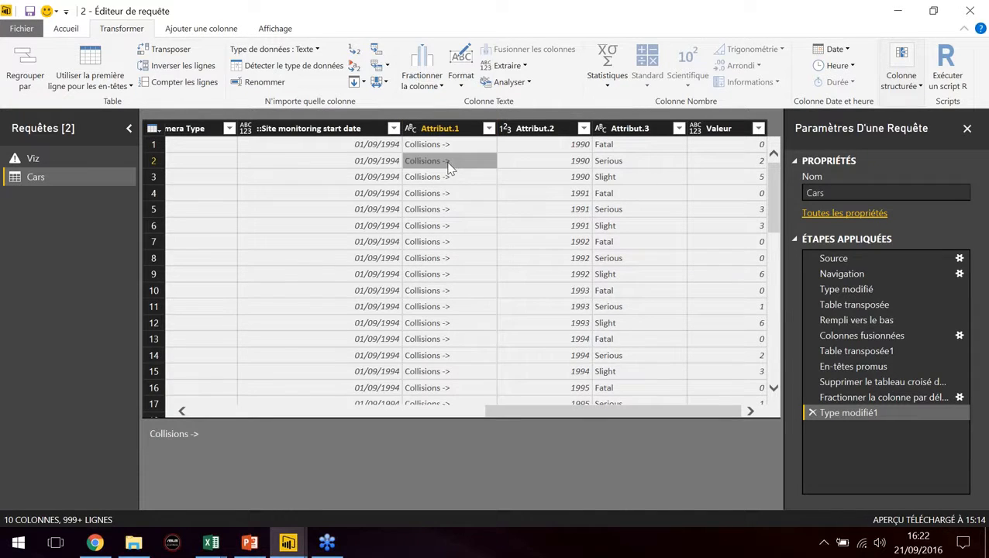
left_click(353, 50)
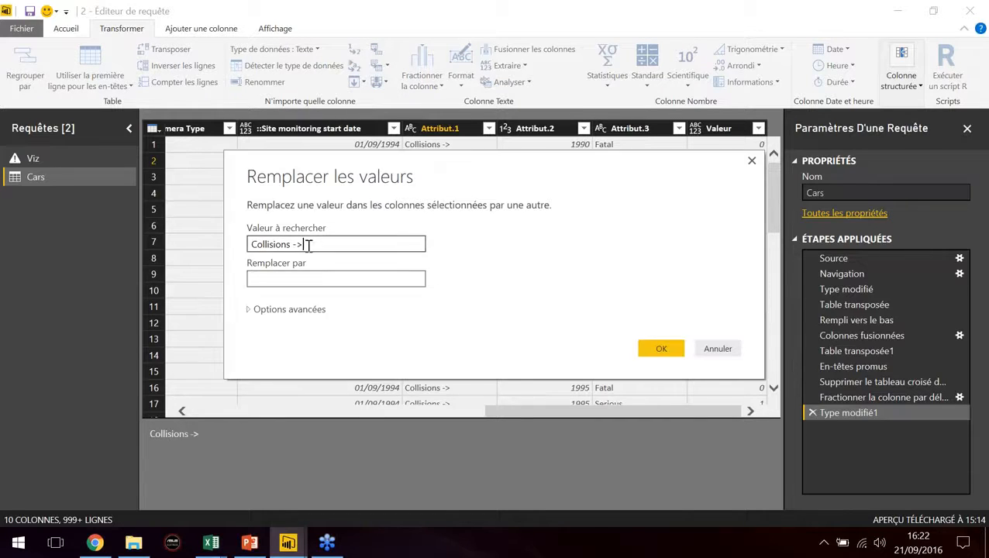
left_click(751, 161)
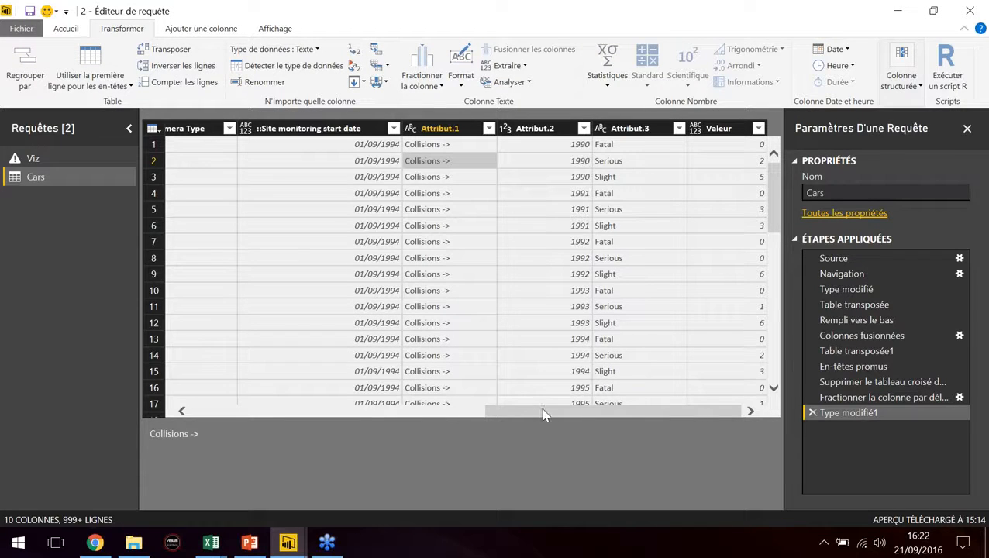
left_click_drag(517, 419, 514, 448)
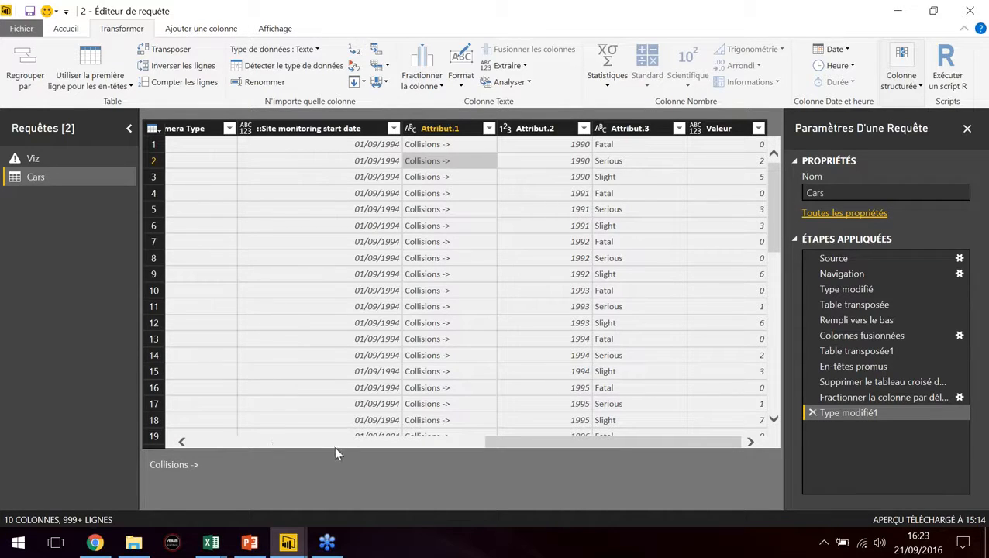
left_click_drag(335, 452, 336, 469)
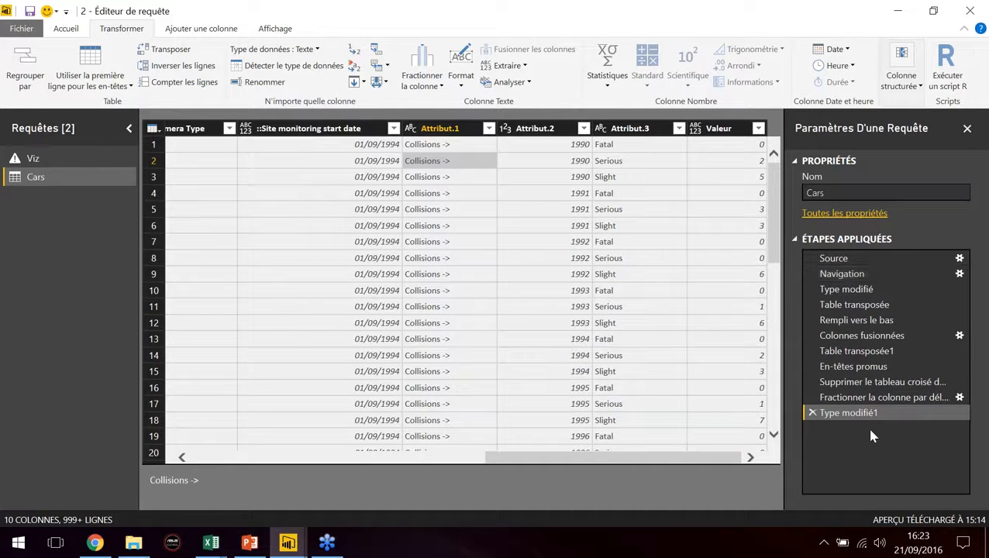
- Switch to the Data cleansing 2 workbook in Excel and examine the Main Worksheet's year columns across to 2012
left_click(208, 543)
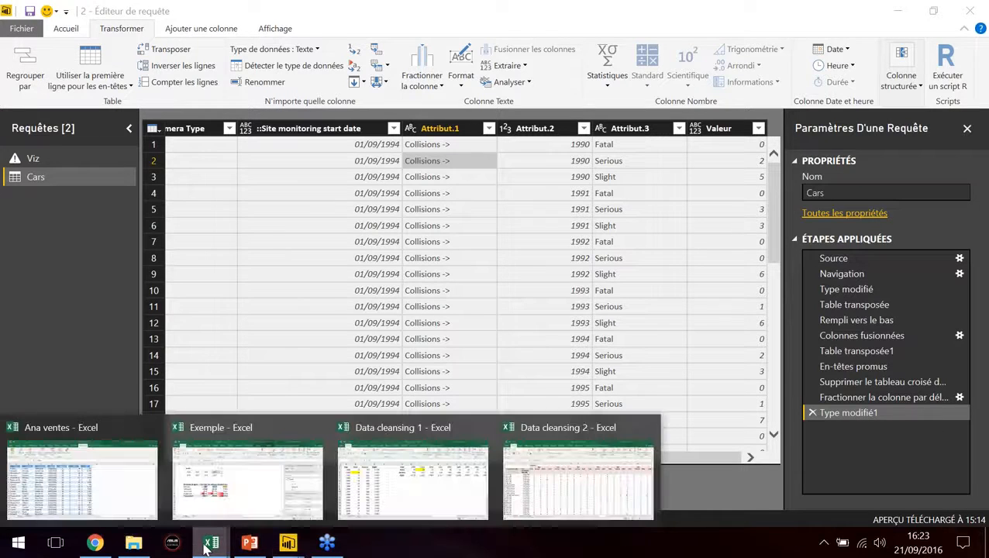
left_click(522, 495)
key("Right")
key("Right")
key("Down")
key("Right")
key("Down")
key("Down")
key("Down")
key("Down")
key("Right")
key("Right")
key("Right")
key("Right")
key("Right")
key("Right")
key("Right")
key("Right")
key("Right")
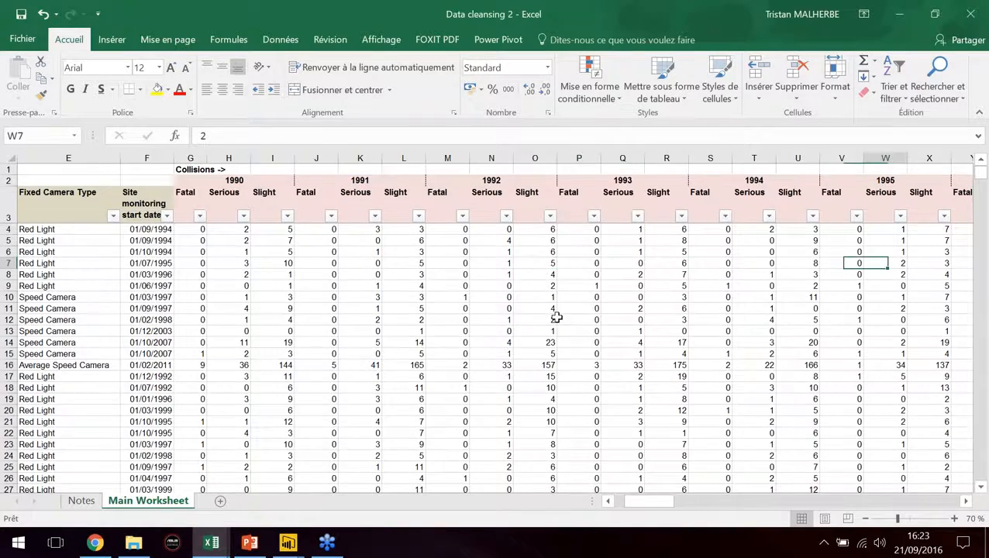
key("Right")
key("Right")
key("Right")
key("Right")
key("Right")
key("Right")
key("Right")
key("Right")
key("Right")
key("Right")
key("Right")
key("Right")
key("Right")
key("Right")
key("Right")
key("Right")
key("Right")
key("Right")
key("Right")
key("Right")
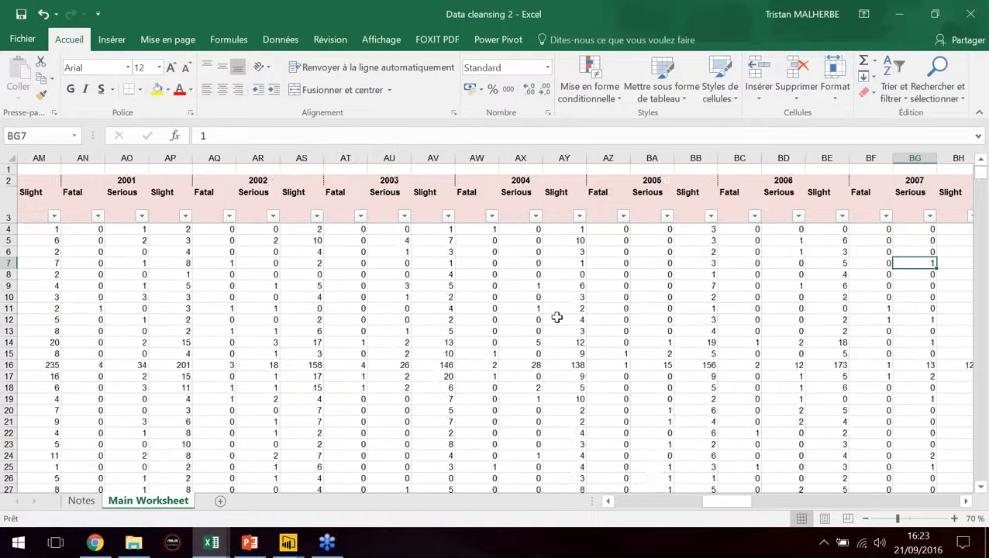
key("Right")
key("Right")
key("Right")
key("Right")
key("Right")
key("Right")
key("Right")
key("Right")
key("Right")
key("Right")
key("Right")
key("Right")
key("Right")
key("Right")
key("Right")
key("Right")
key("Right")
key("Right")
key("Right")
key("Right")
key("Right")
key("Right")
key("Right")
key("Right")
key("Right")
key("Right")
key("Right")
key("Right")
key("Right")
key("Right")
key("Right")
key("Right")
key("Right")
key("Right")
key("Right")
key("Right")
key("Right")
key("Right")
key("Right")
key("Right")
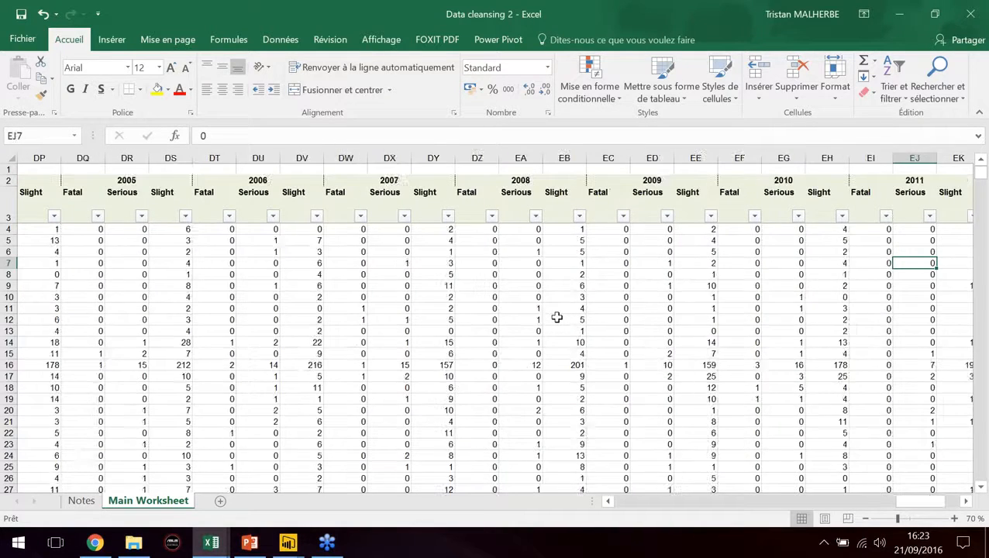
key("Right")
key("Right")
key("Right")
key("Right")
key("Right")
key("Right")
key("Right")
key("Right")
key("Right")
key("Right")
- Inspect the multi-level headers of the last block: Casualties, the merged year 2012, and its Fatal, Serious and Slight cells
key("Left")
key("Left")
key("Left")
key("Left")
key("Left")
key("Up")
key("Up")
key("Up")
key("Up")
key("Left")
key("Up")
key("Up")
key("Down")
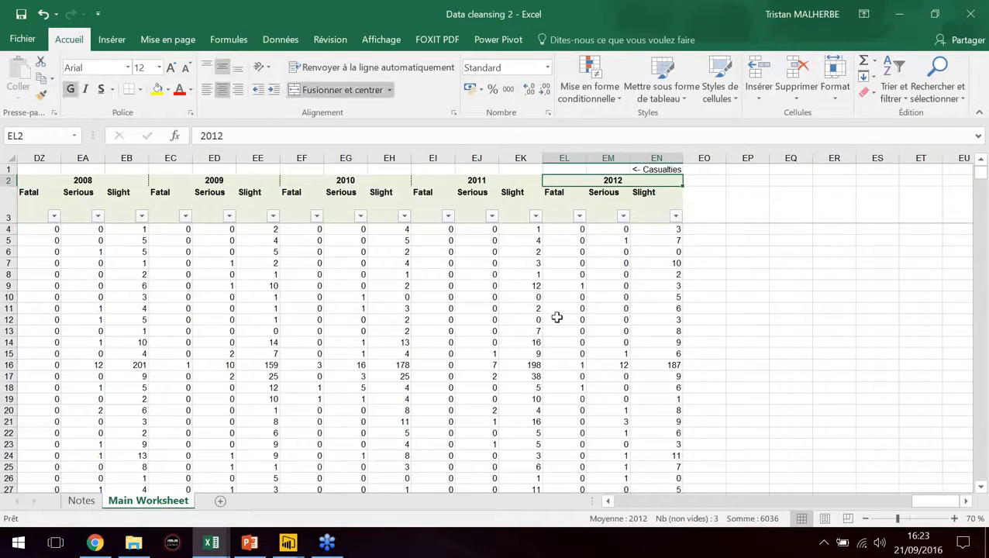
key("Down")
key("Right")
key("Right")
key("Right")
key("Right")
key("Left")
key("Up")
key("Down")
key("Right")
key("Right")
key("Left")
key("Left")
key("Left")
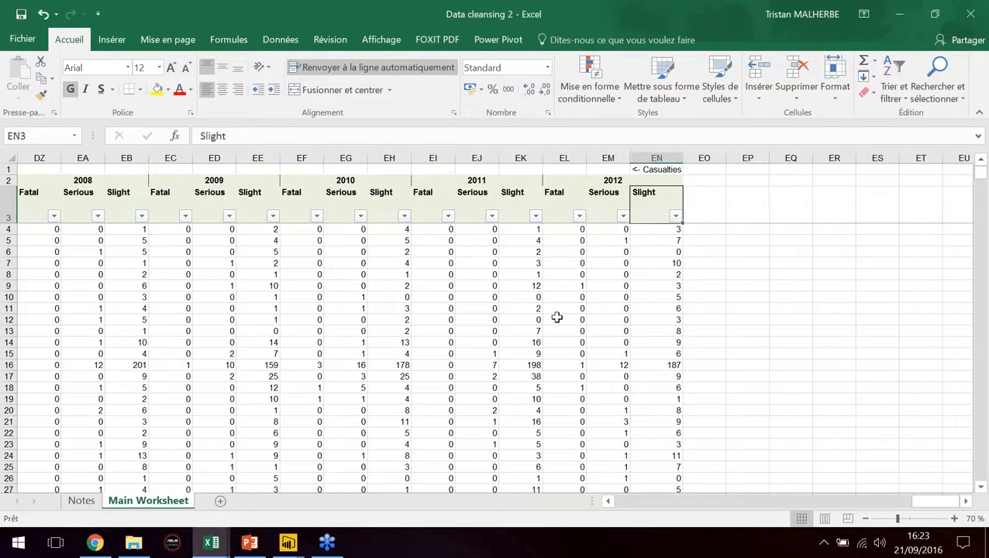
- Switch back to the Power BI query editor and inspect the Cars query's Source step settings and file selection without changing them
left_click(293, 543)
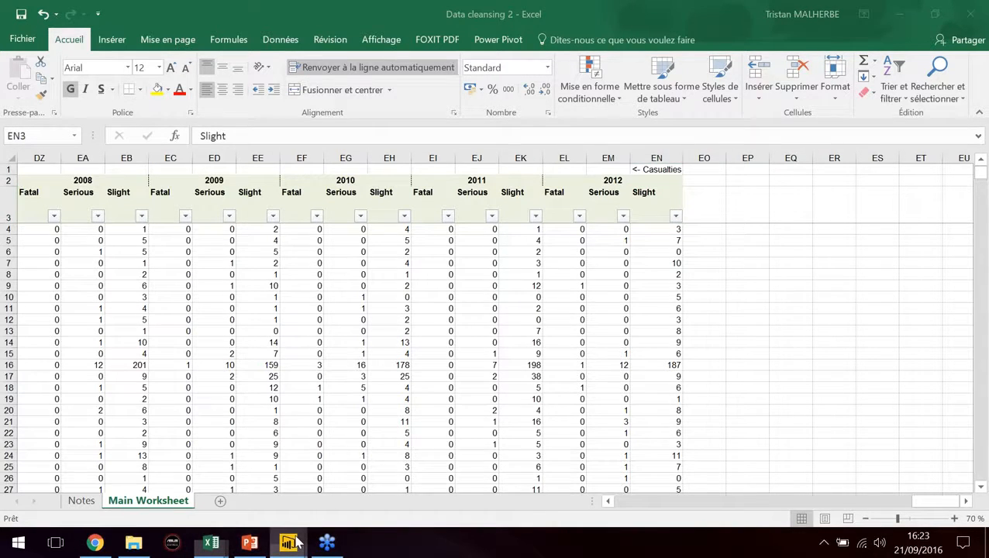
left_click(434, 473)
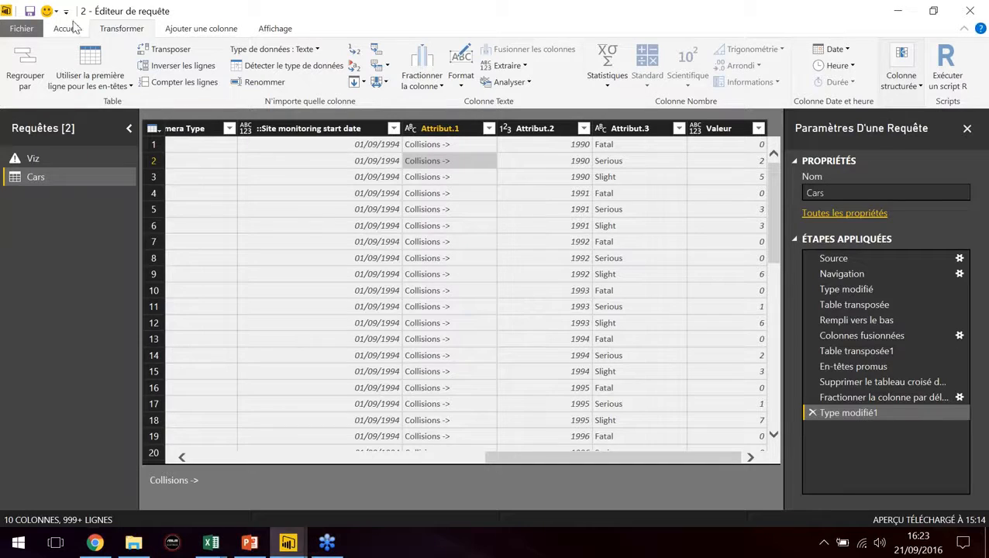
left_click(71, 28)
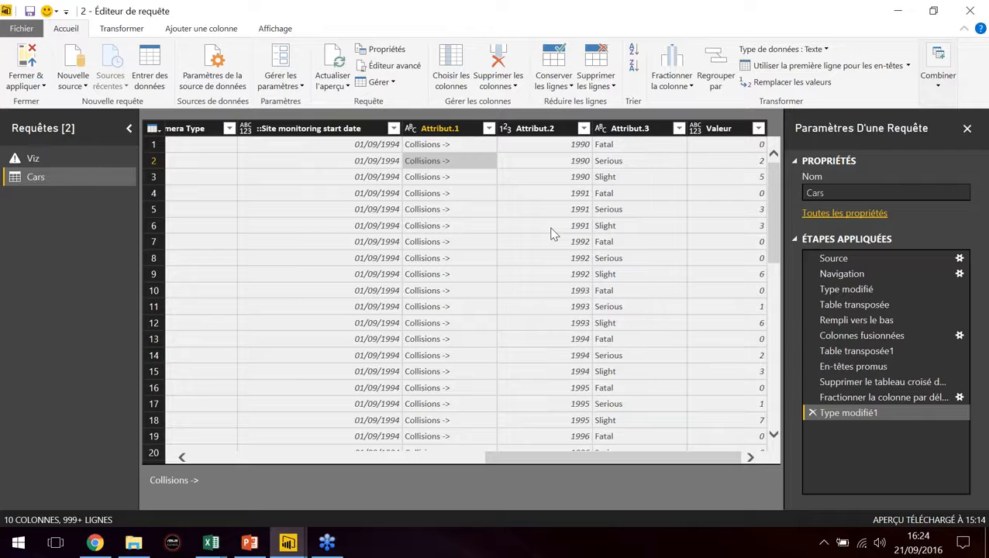
left_click(968, 259)
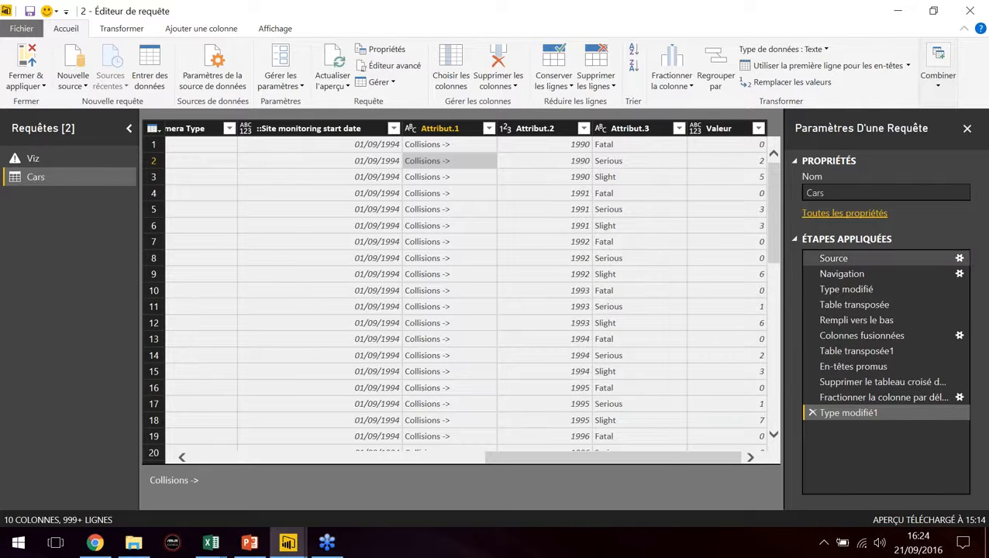
left_click(959, 258)
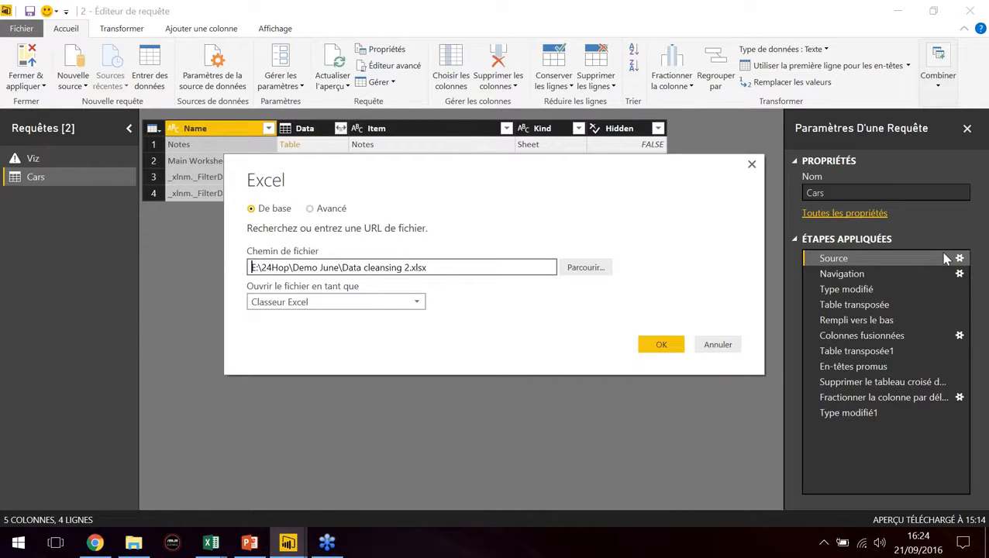
left_click(583, 267)
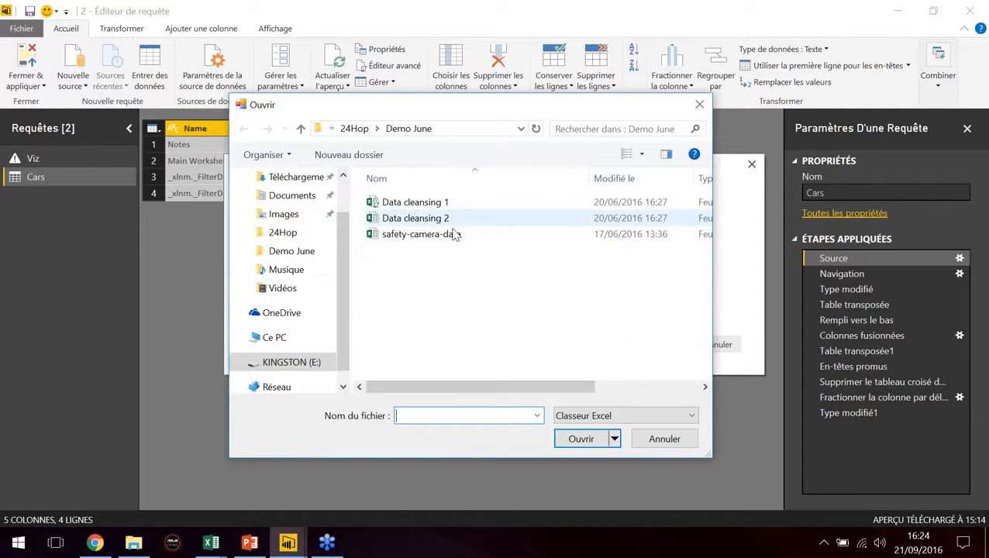
left_click(698, 107)
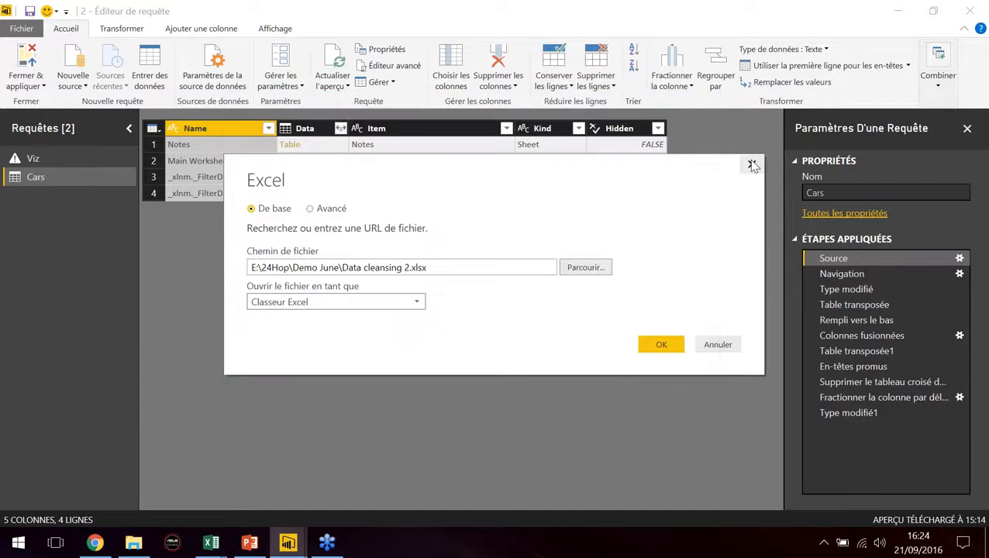
left_click(751, 164)
- Review the applied steps from Navigation to Table transposée, and examine the final Type modifié1 result through its Attribut and Valeur columns
left_click(841, 273)
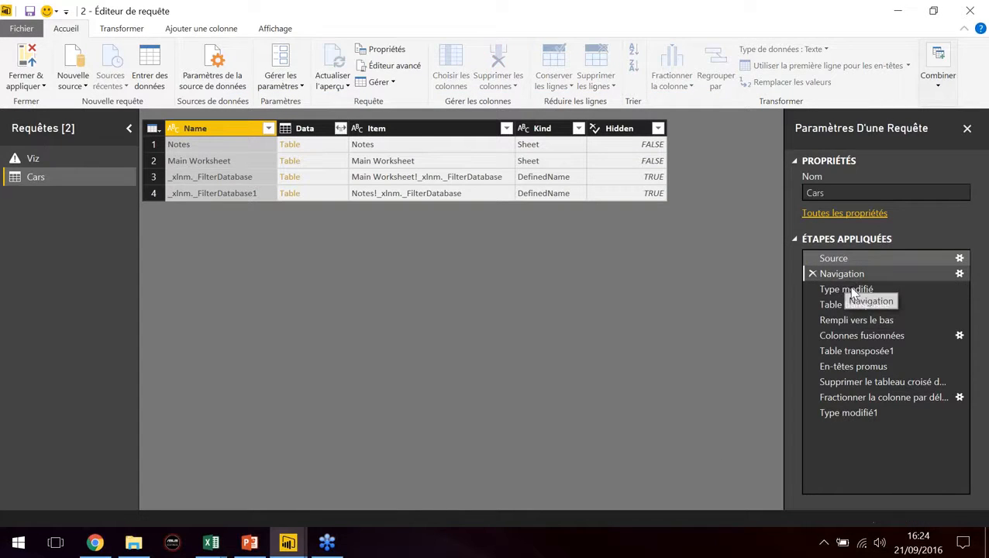
left_click(847, 289)
left_click(854, 307)
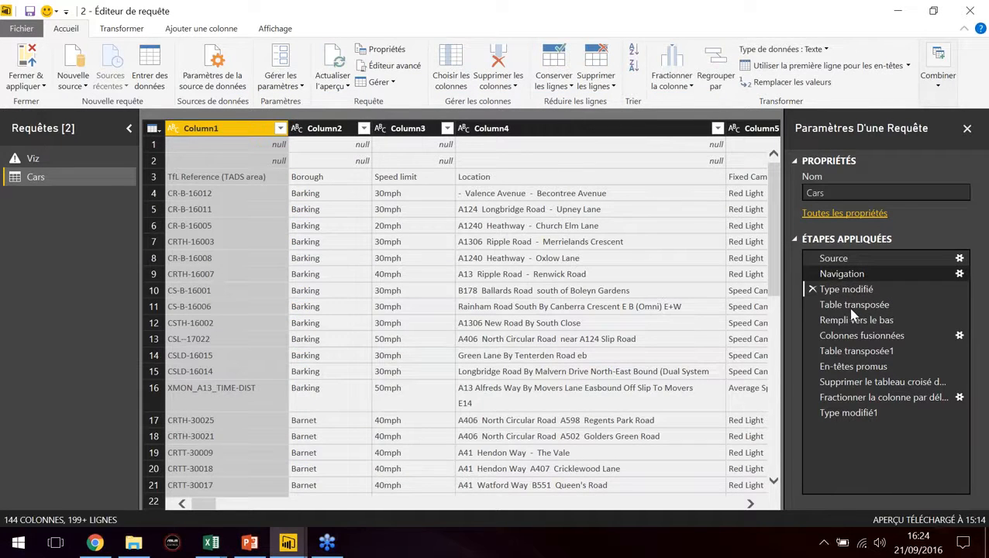
left_click(852, 416)
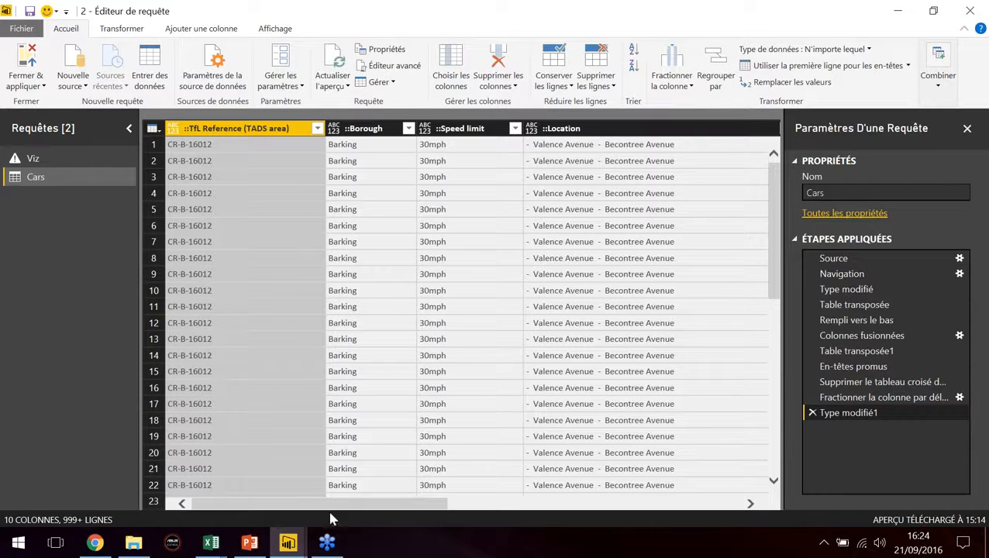
left_click_drag(332, 510, 628, 171)
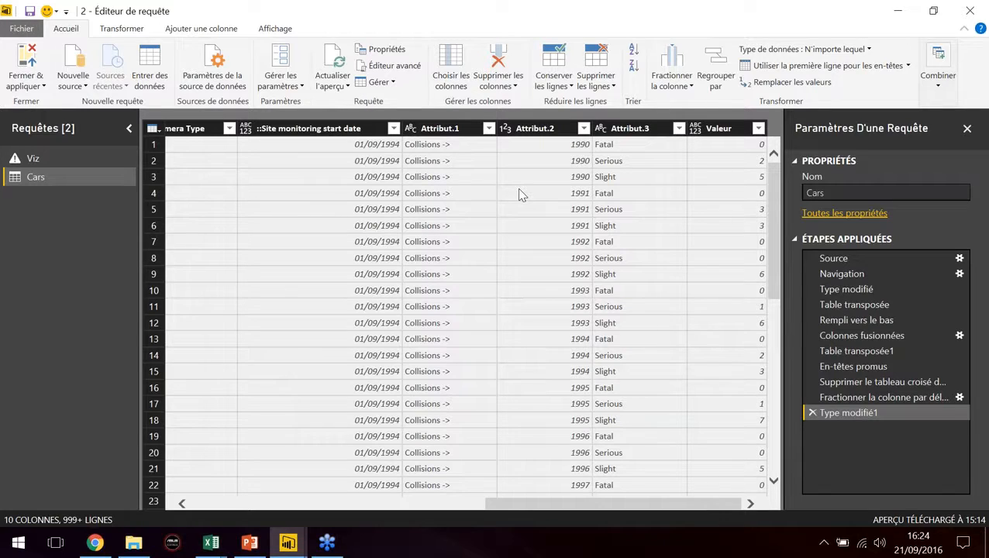
- Close the query editor with the changes applied, and show the Accidents report page
left_click(34, 84)
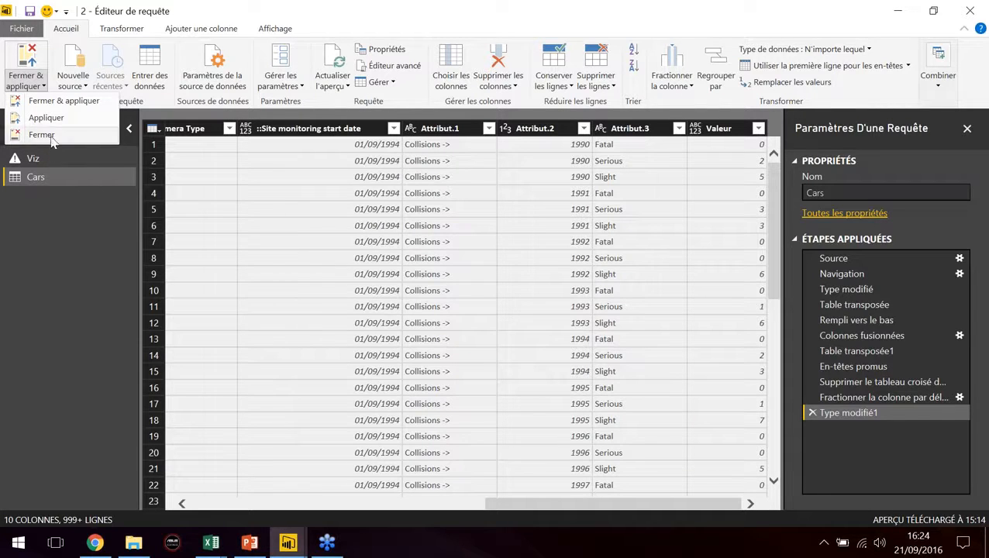
left_click(47, 104)
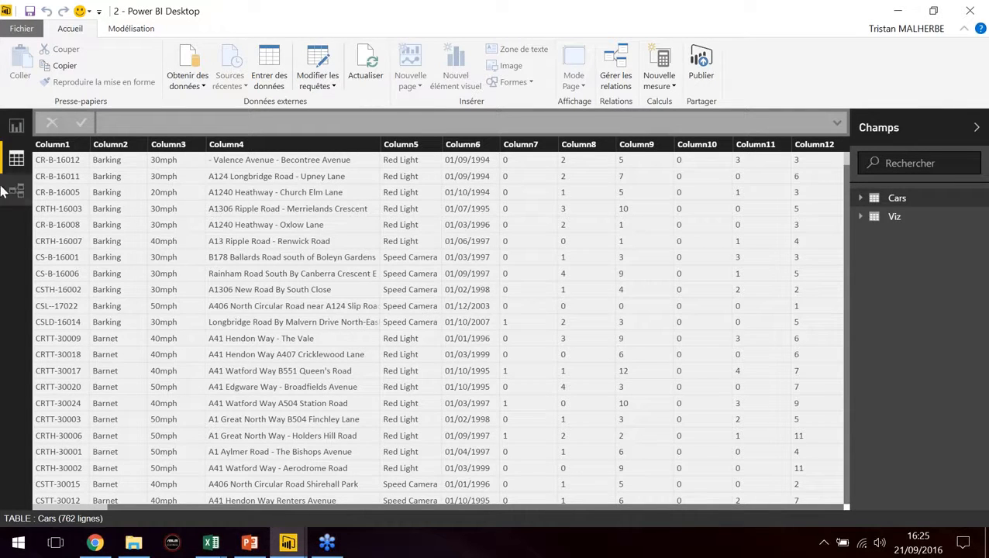
left_click(16, 129)
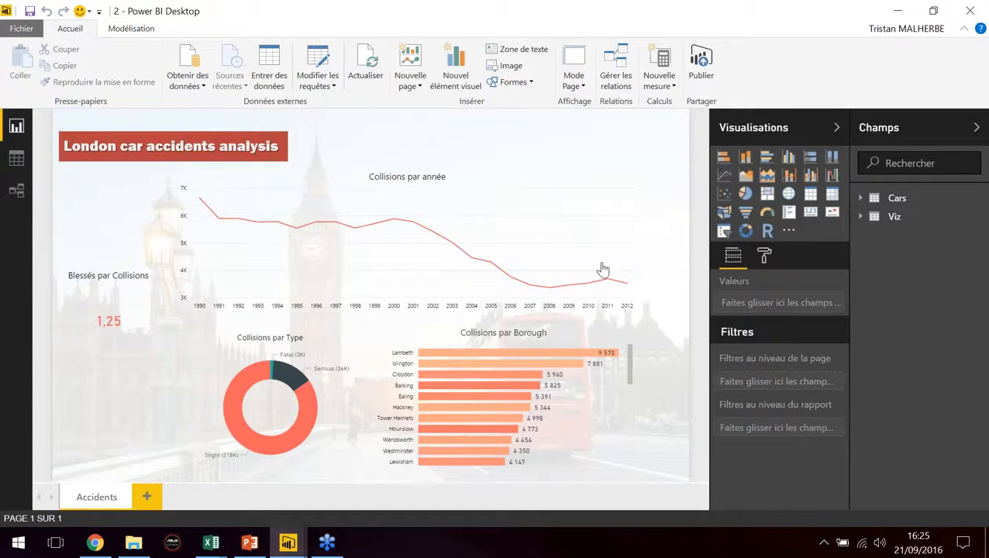
- Look over the original wide table in Excel's Data cleansing 2 workbook and return to the Power BI report
mouse_move(221, 539)
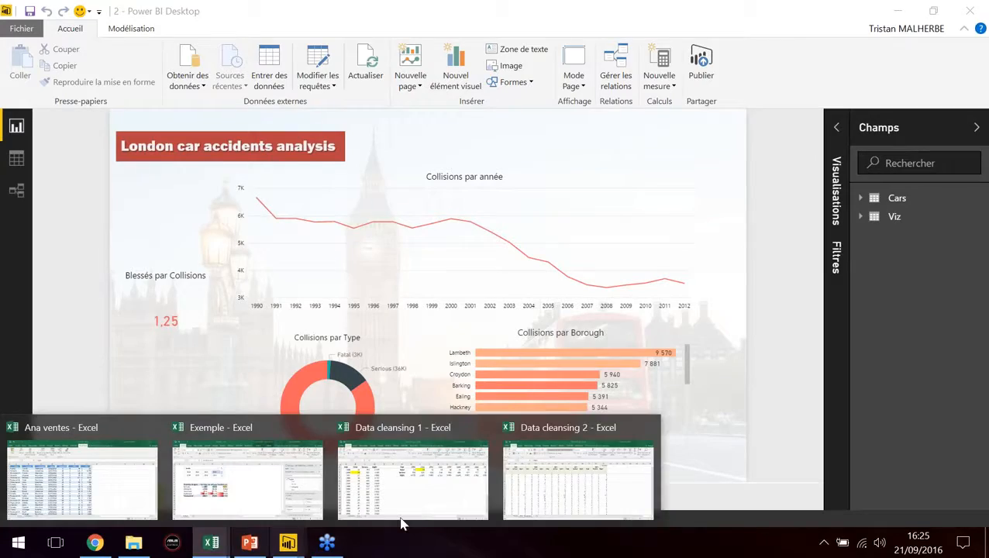
left_click(552, 500)
left_click_drag(921, 505, 624, 470)
key("alt+Tab")
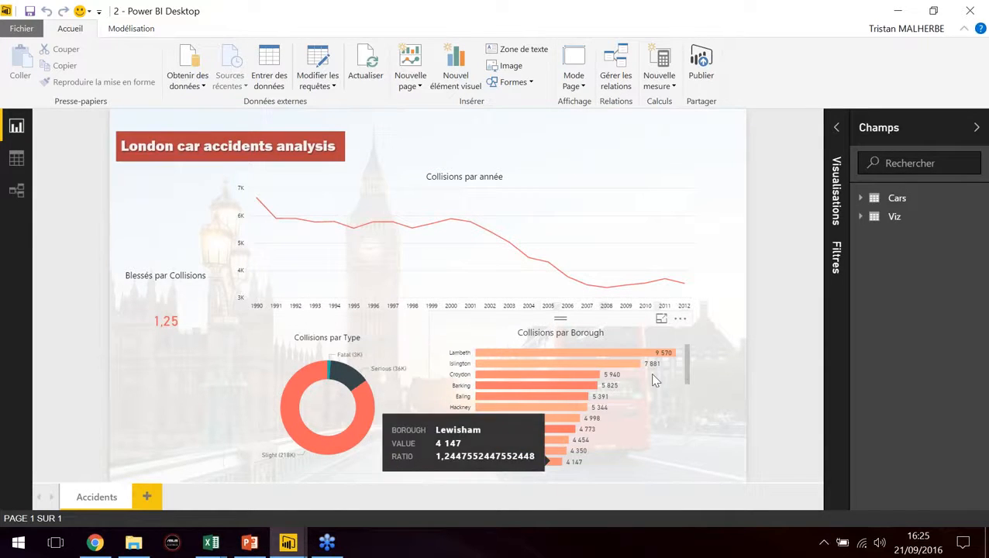
- Cross-filter the report by the Slight segment and by the Serious segment of Collisions par Type, and clear the highlight
mouse_move(690, 359)
left_mouse_down()
mouse_move(689, 415)
mouse_move(688, 351)
left_mouse_up()
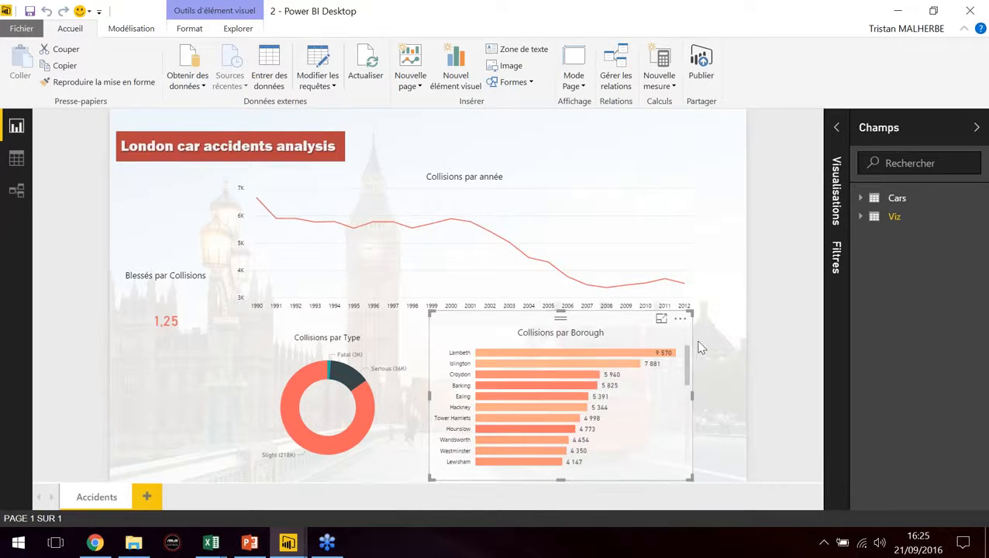
left_click(723, 290)
mouse_move(393, 206)
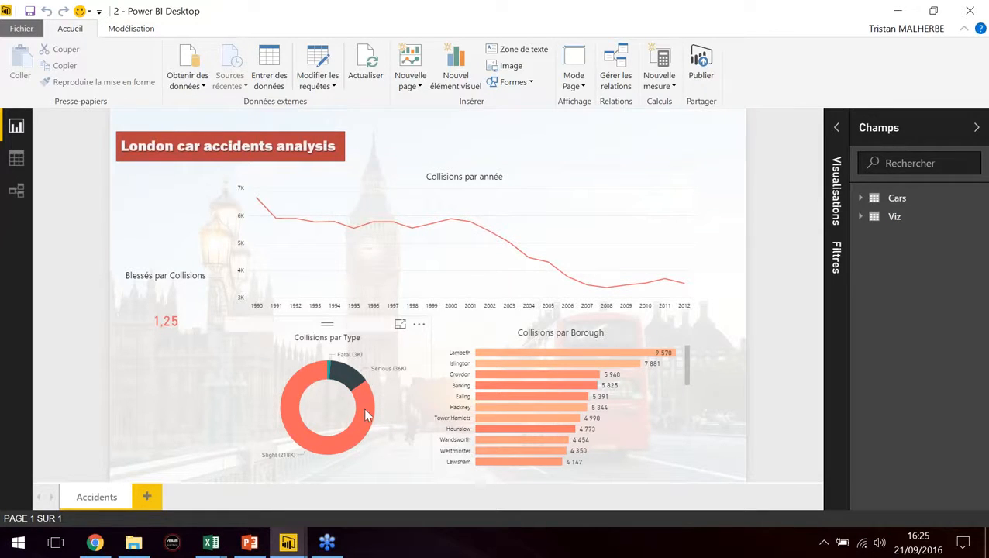
mouse_move(367, 415)
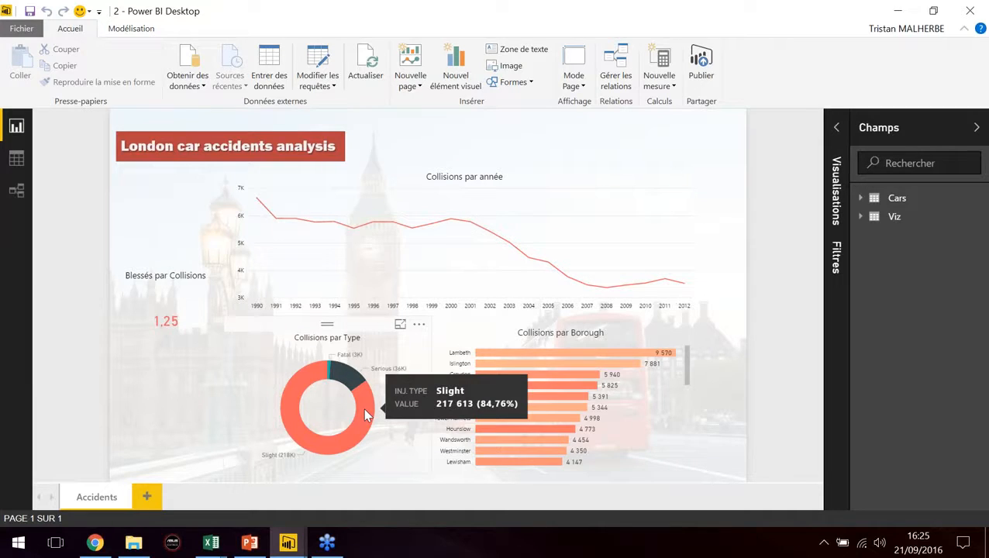
left_click(367, 415)
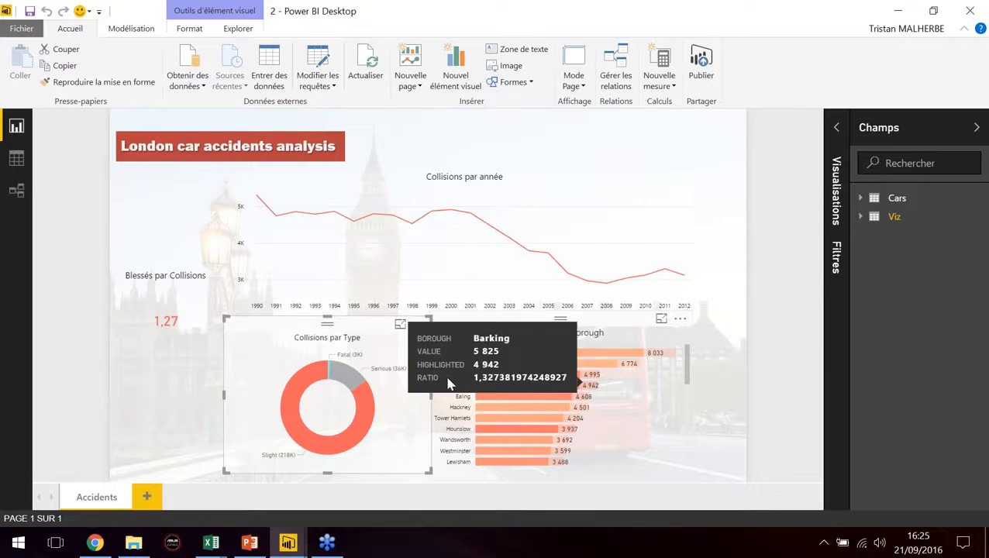
left_click(350, 381)
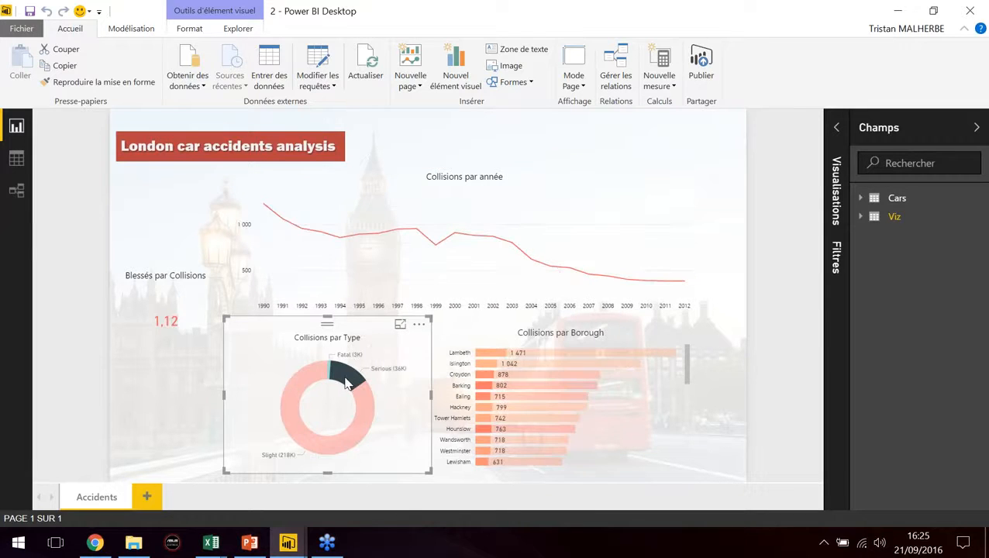
left_click(348, 381)
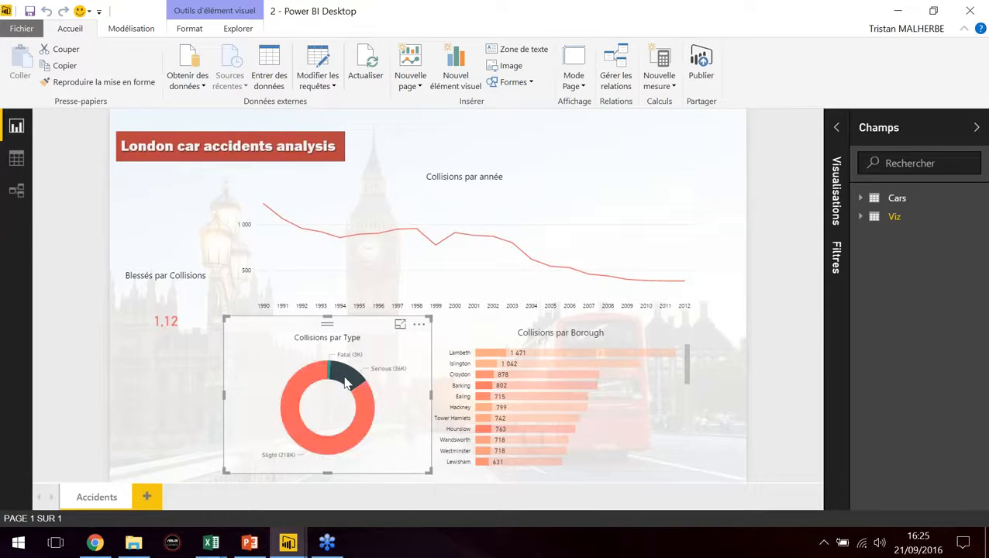
- Cross-filter the report by the Islington and Croydon bars of Collisions par Borough, and clear the selection
left_click(581, 364)
left_click(575, 374)
left_click(588, 377)
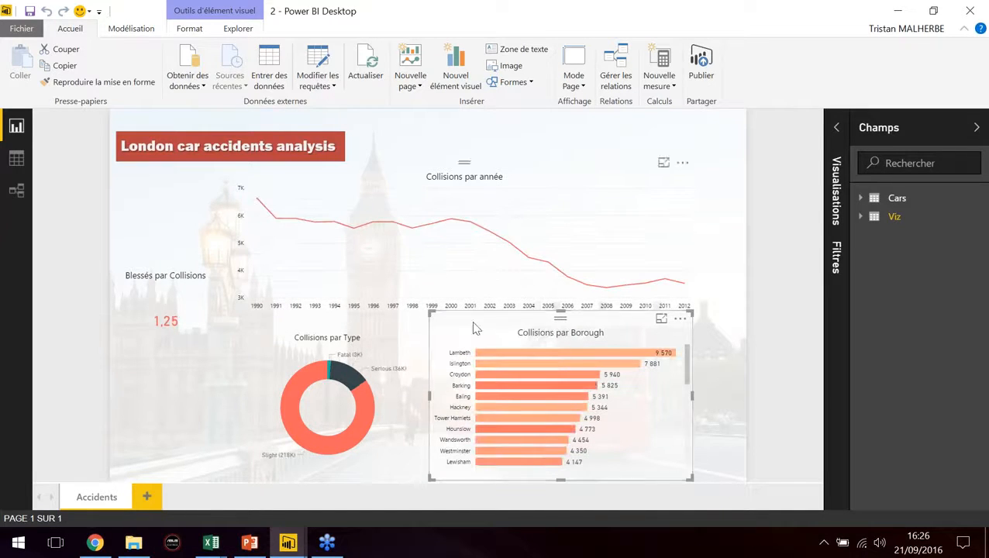
left_click(391, 321)
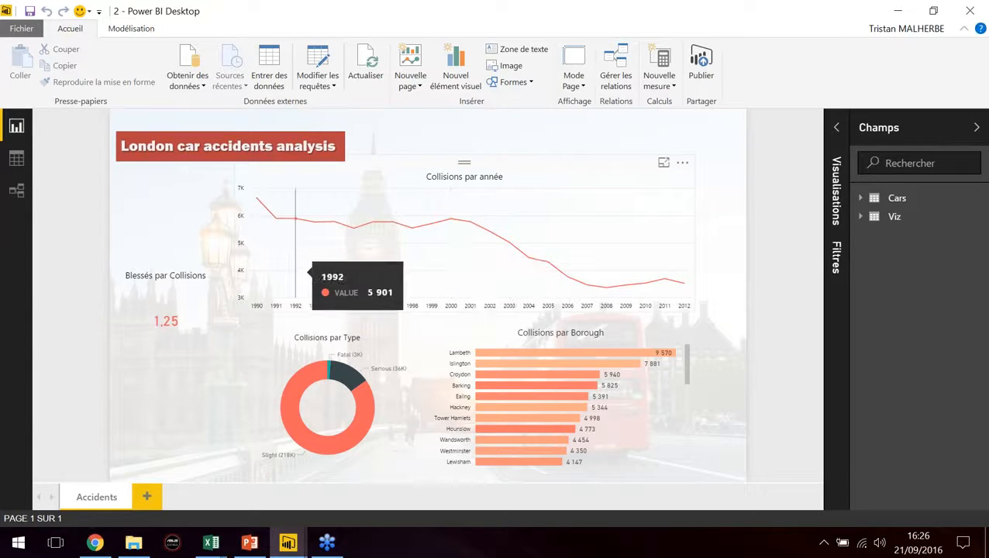
- Inspect the Blessés par Collisions card and the Collisions par Borough bars, leaving nothing selected
left_click(139, 333)
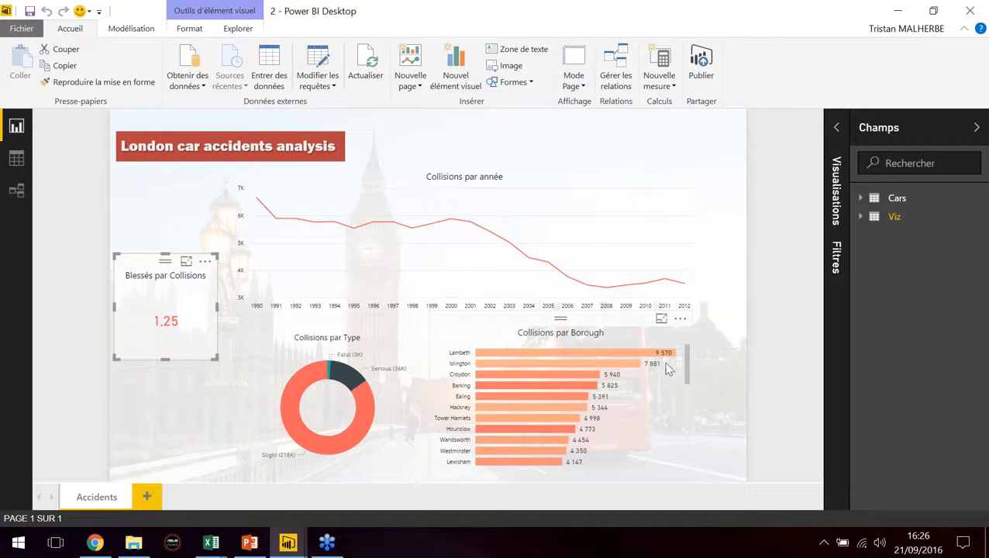
left_click(604, 352)
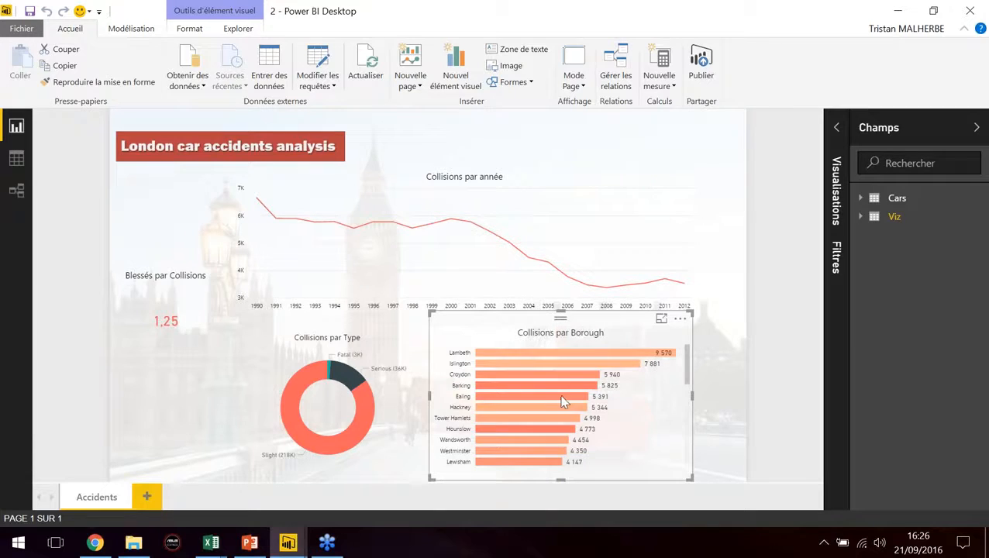
mouse_move(571, 410)
left_click(723, 270)
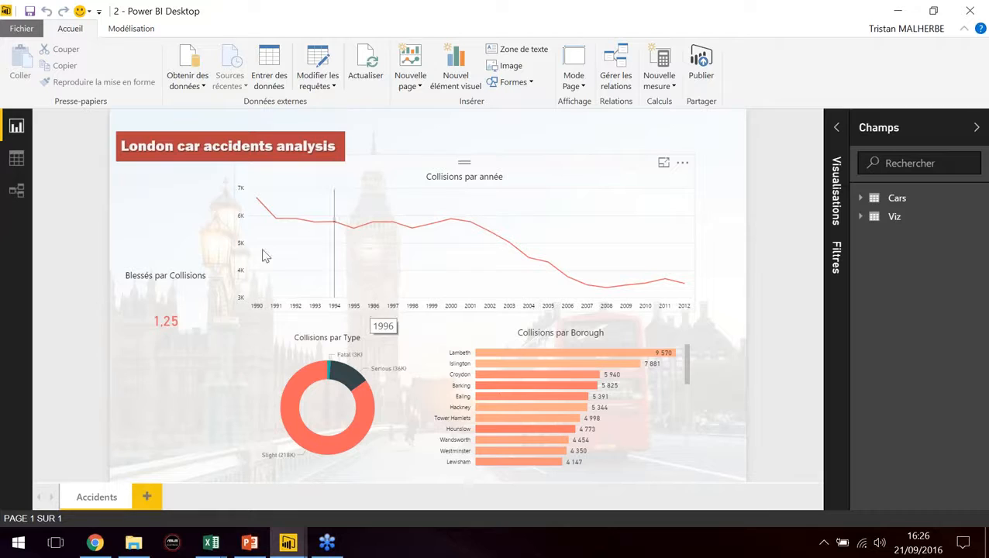
- Check the reshaped Cars table in the data view and return to the Accidents report
left_click(16, 159)
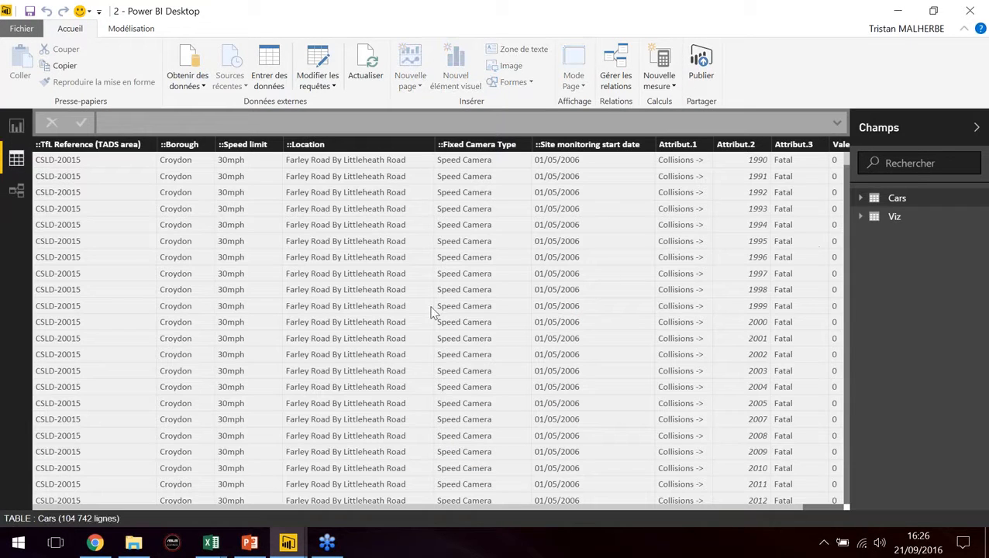
left_click(19, 130)
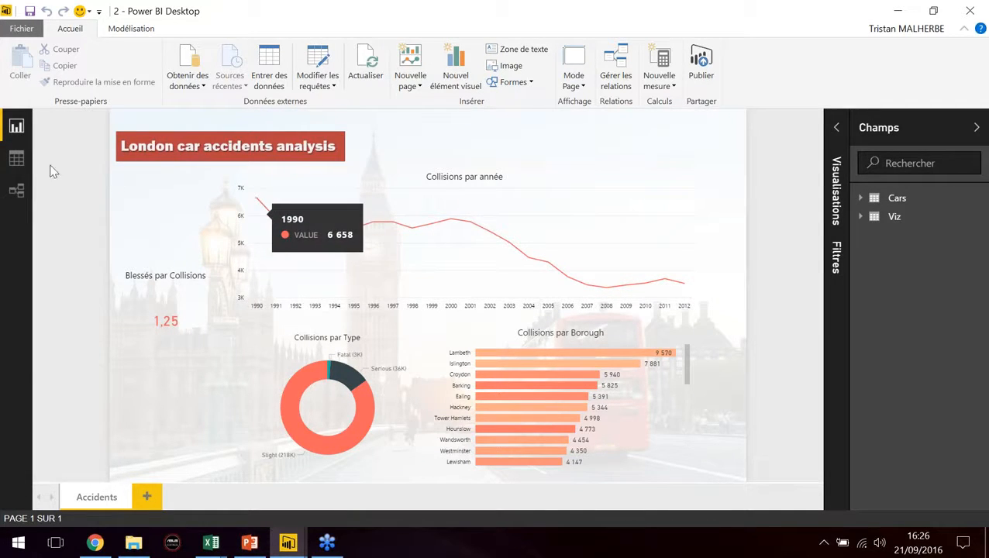
- Open the Cars table's query for editing from the data view
left_click(16, 158)
right_click(907, 202)
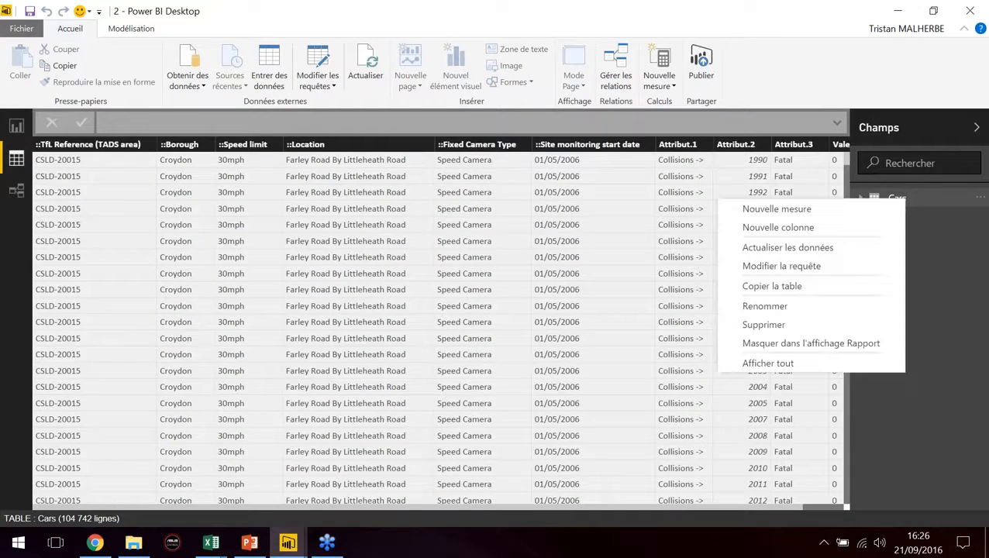
left_click(810, 269)
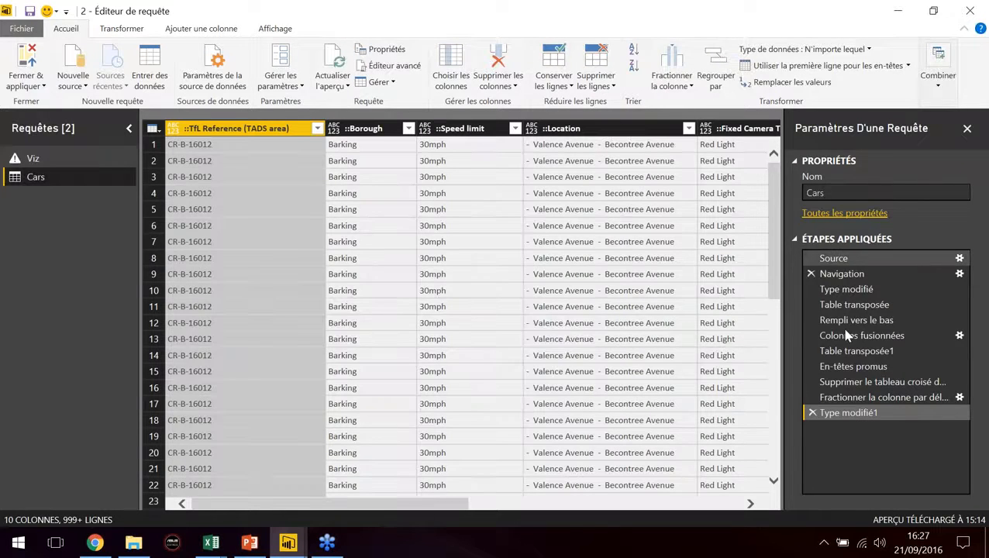
- Review the Cars query's applied steps from Source through Table transposée1, ending on the final step Type modifié1
left_click(845, 262)
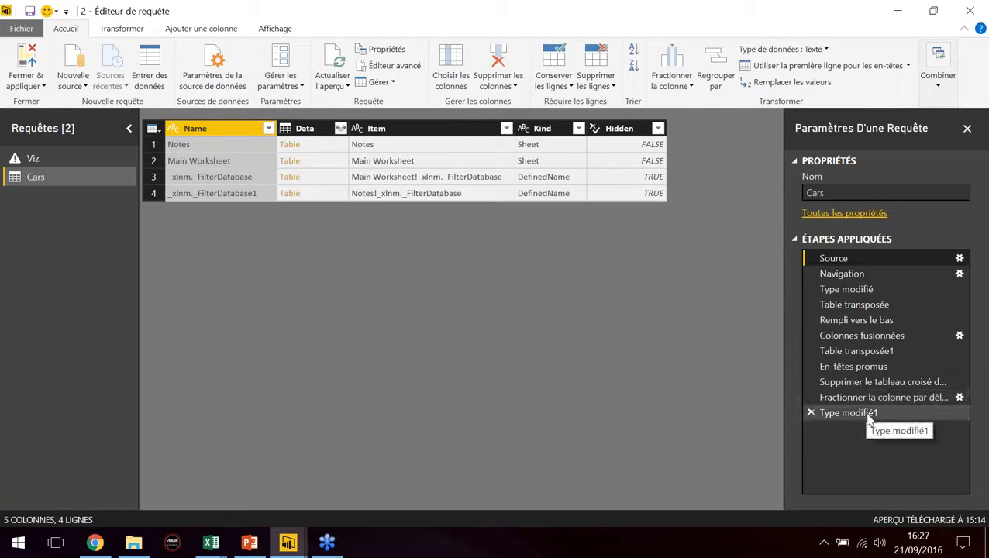
left_click(845, 275)
left_click(853, 290)
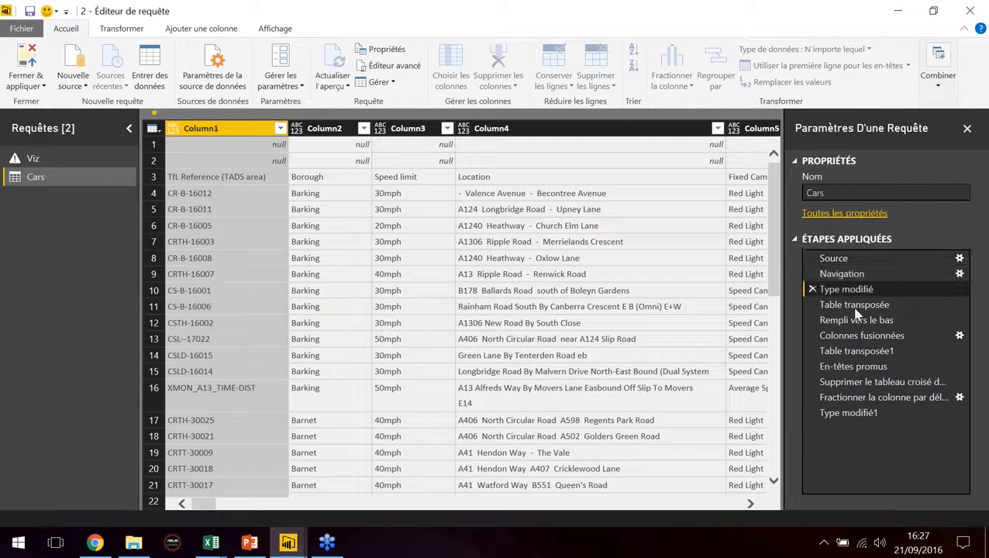
left_click(855, 306)
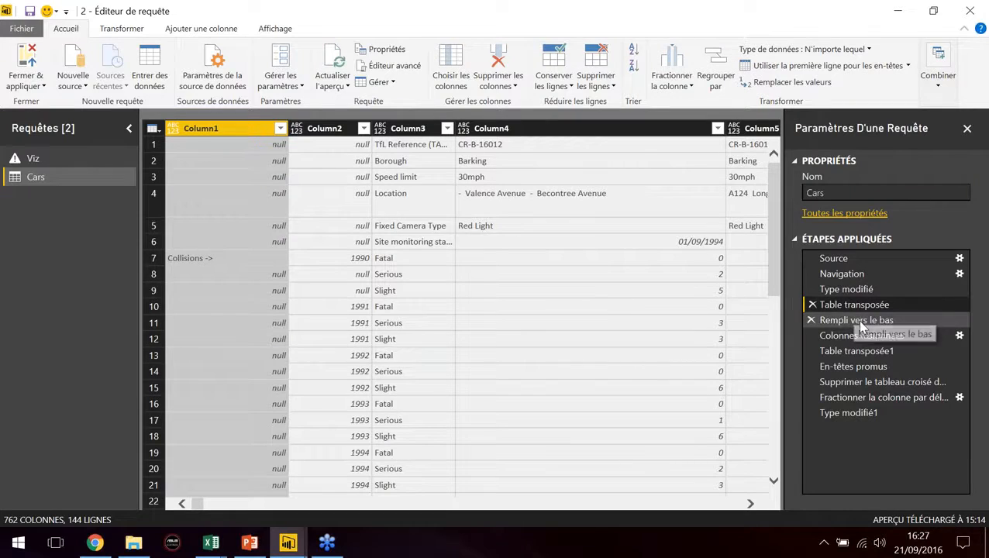
left_click(862, 324)
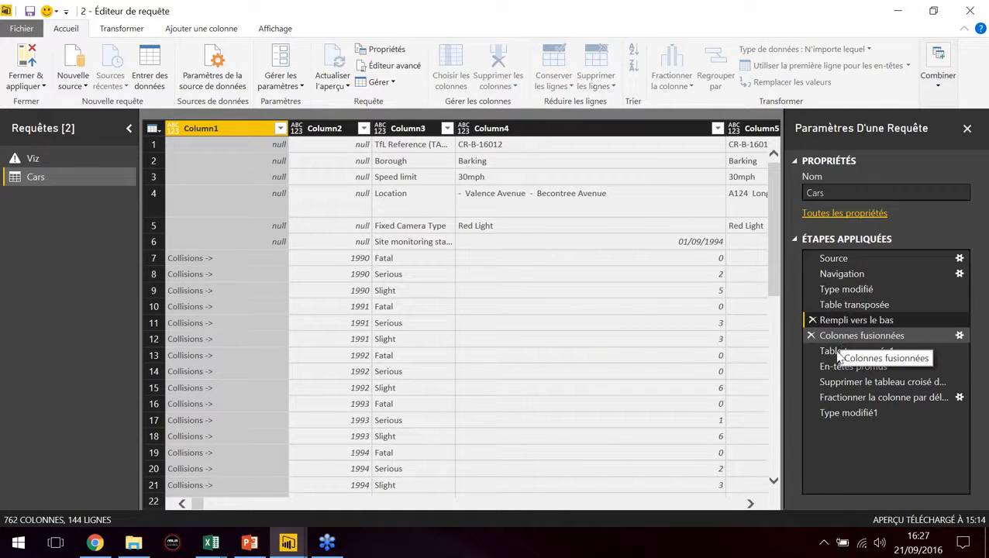
left_click(840, 339)
left_click(834, 353)
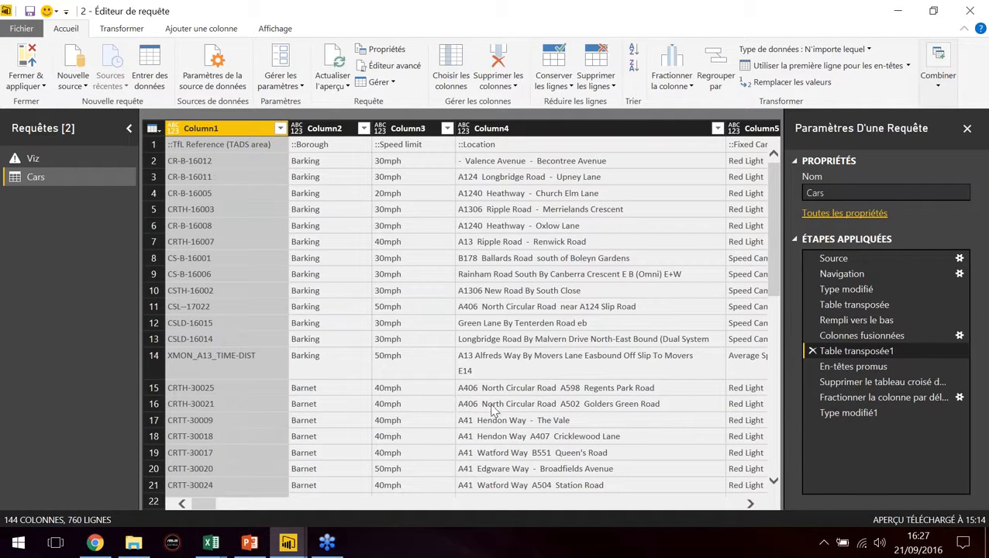
left_click(848, 413)
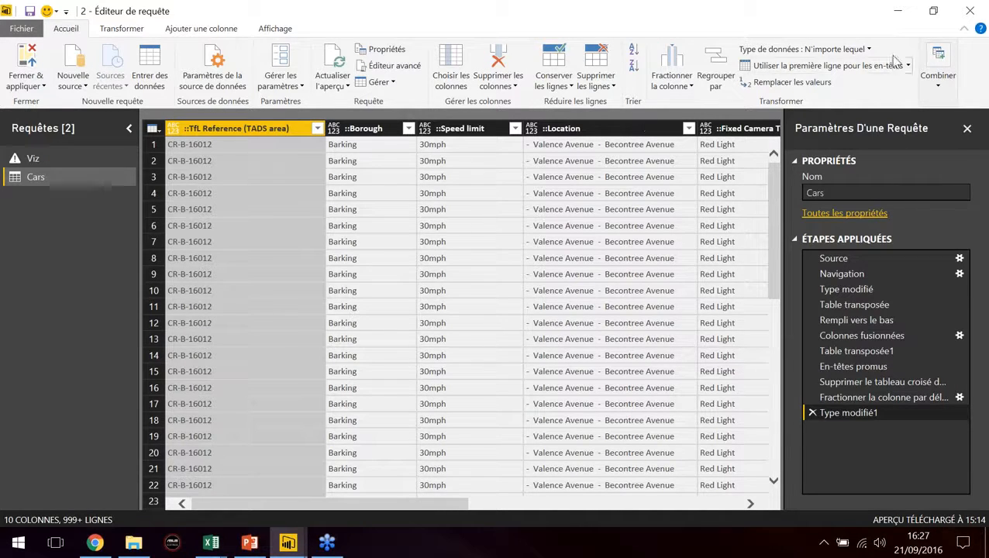
- Close the query editor and the Power BI Desktop file without saving the changes
left_click(968, 12)
left_click(981, 12)
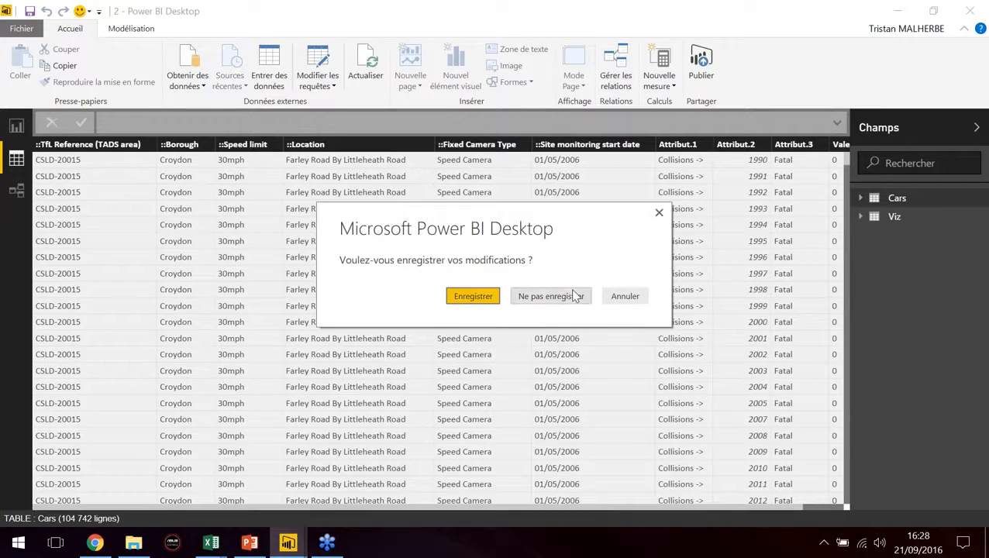
left_click(575, 297)
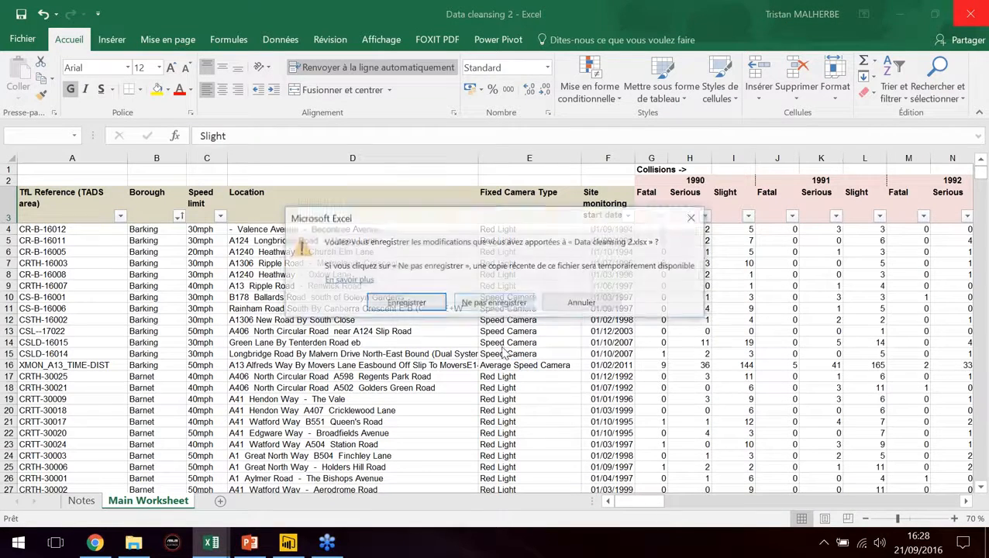
- Close the Data cleansing 2 and Data cleansing 1 workbooks in Excel without saving either one
left_click(499, 307)
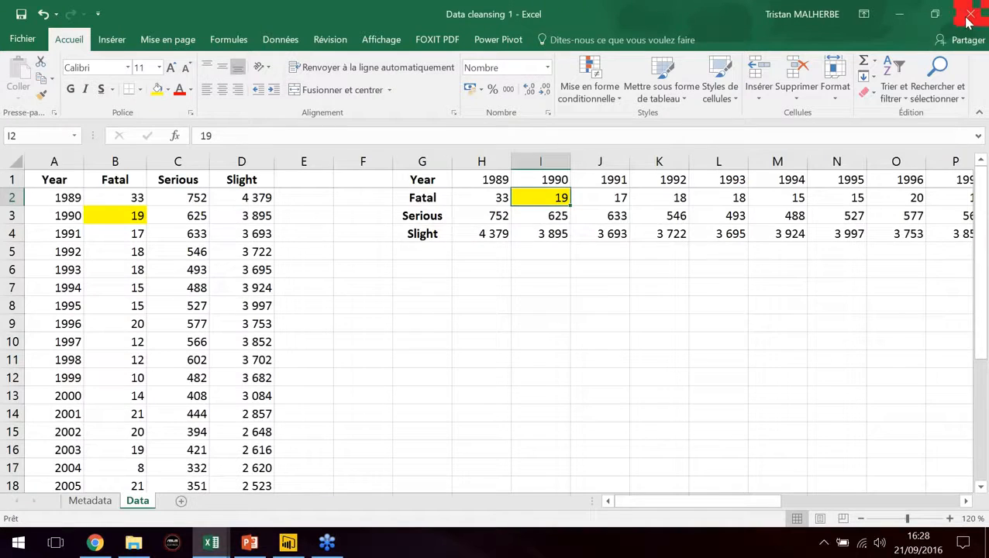
left_click(970, 14)
left_click(513, 308)
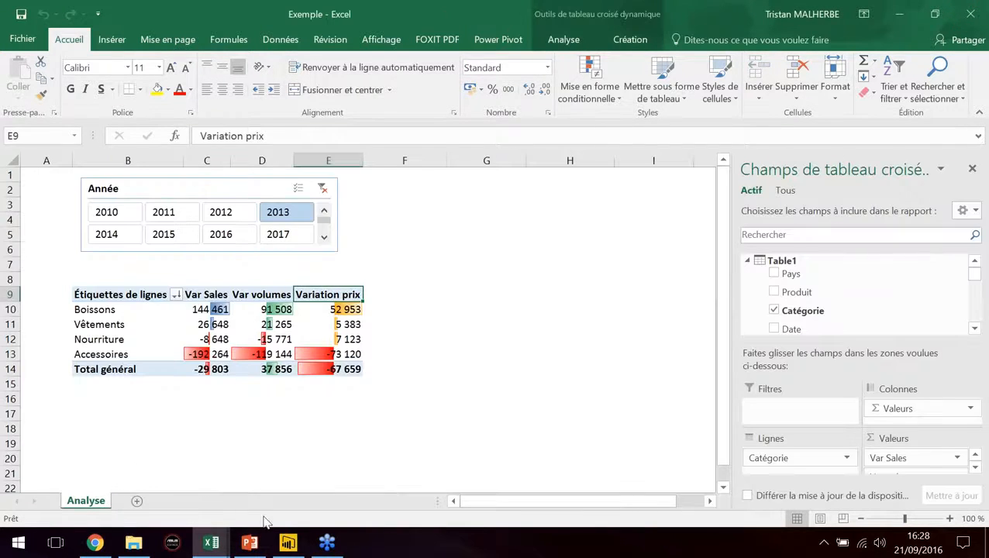
- Switch to the PowerPoint presentation, start the slide show at the "2nde démo" slide and reveal its sales analysis diagram
left_click(249, 543)
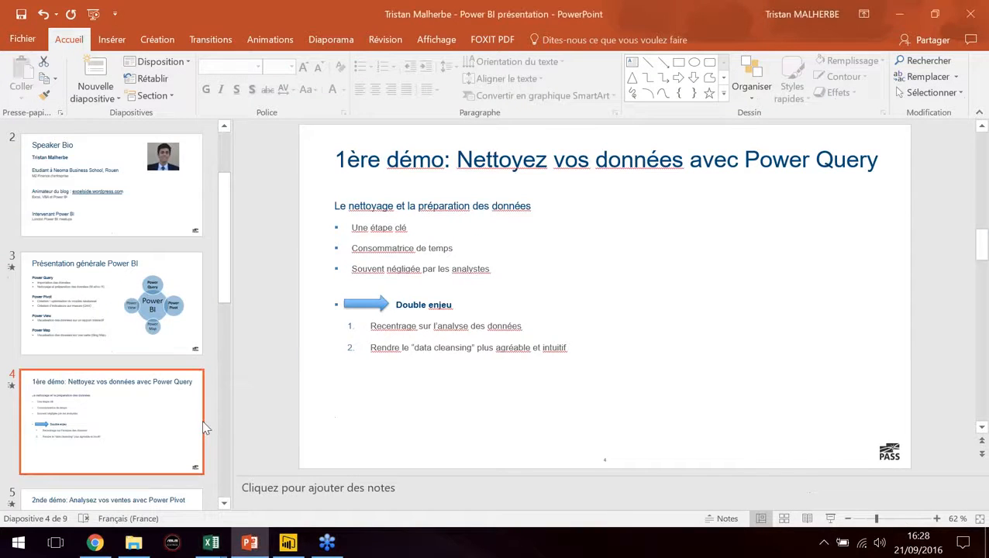
key("Down")
key("shift+F5")
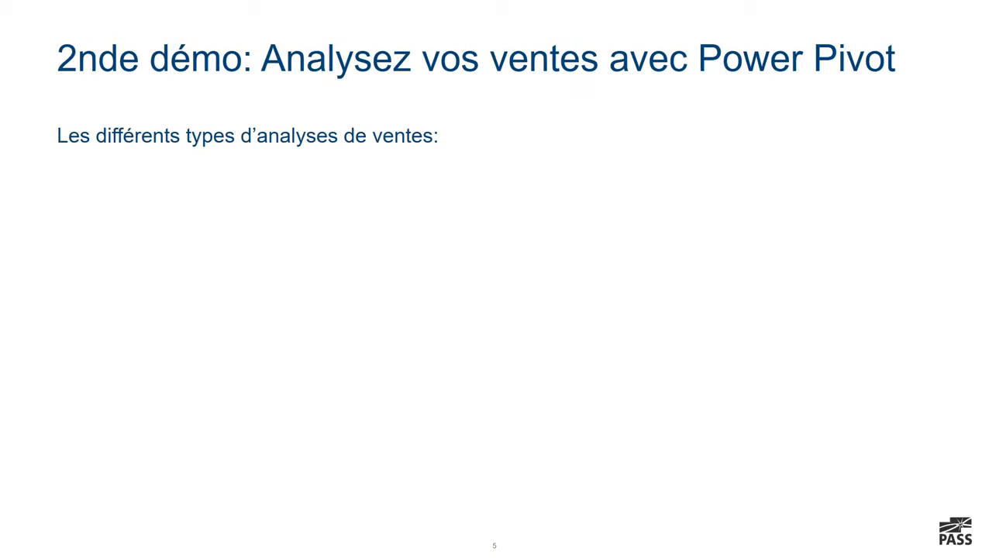
key("Right")
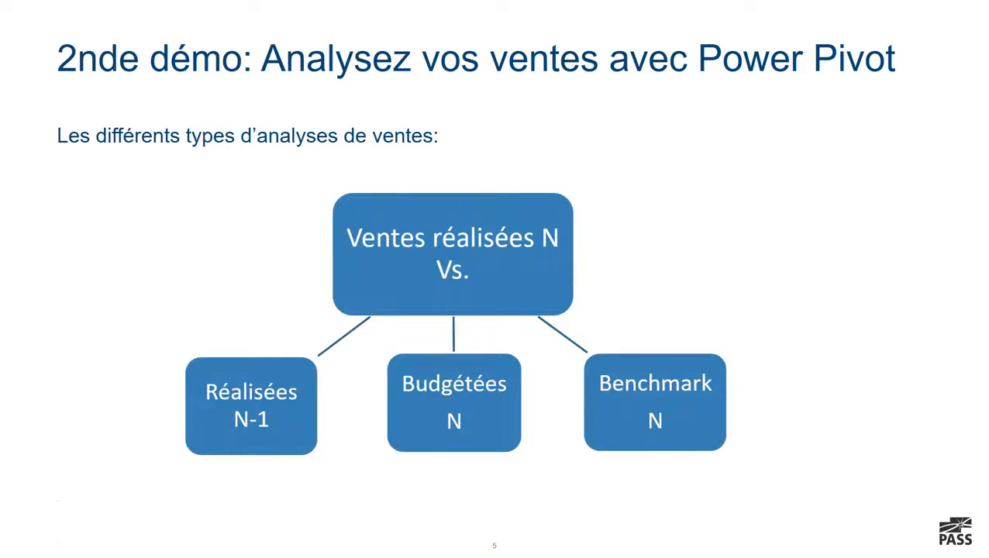
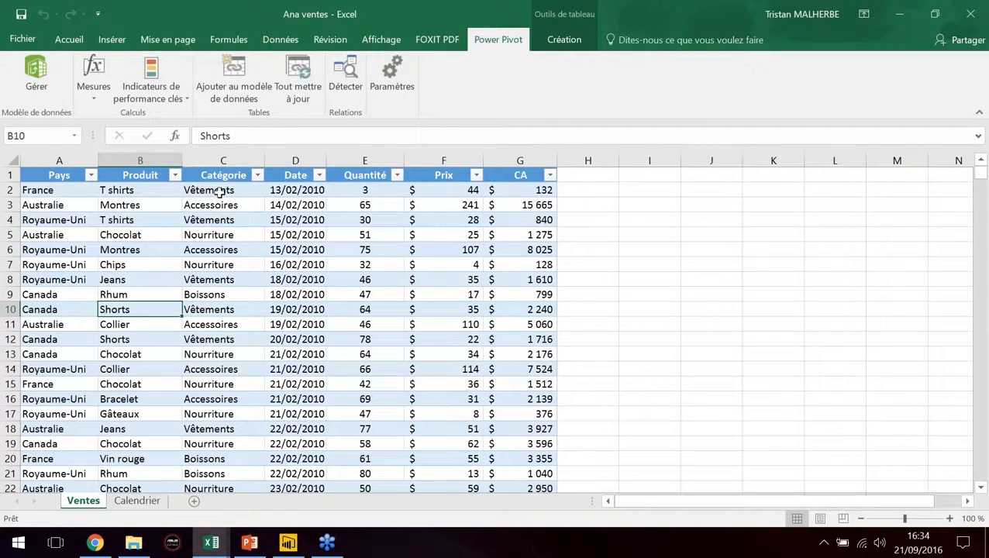
- Examine the Catégorie and Pays columns of the Ventes table and check the available Pays filter values without applying a filter
left_click(221, 190)
left_click(221, 204)
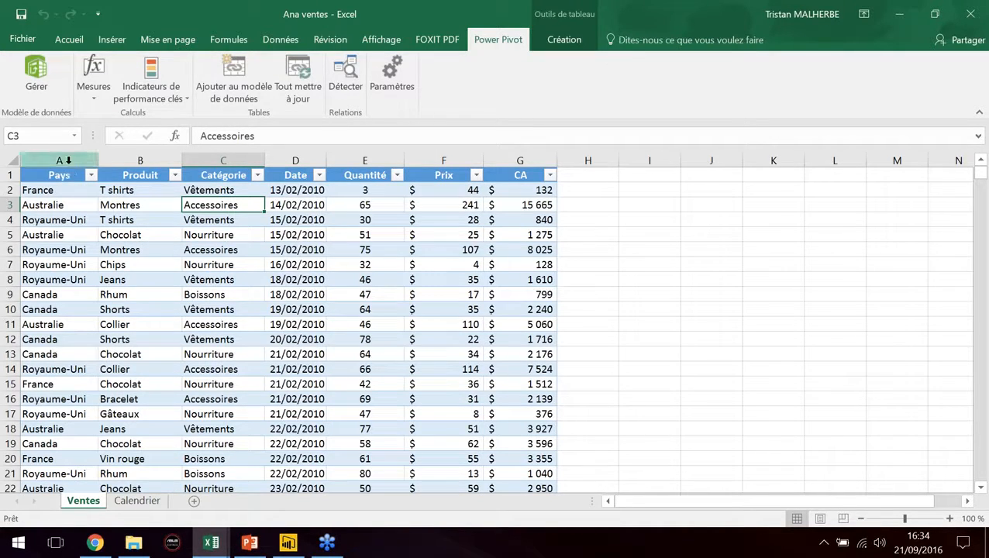
left_click(68, 160)
left_click(66, 192)
left_click(62, 204)
key("Down")
key("Down")
key("Down")
key("Down")
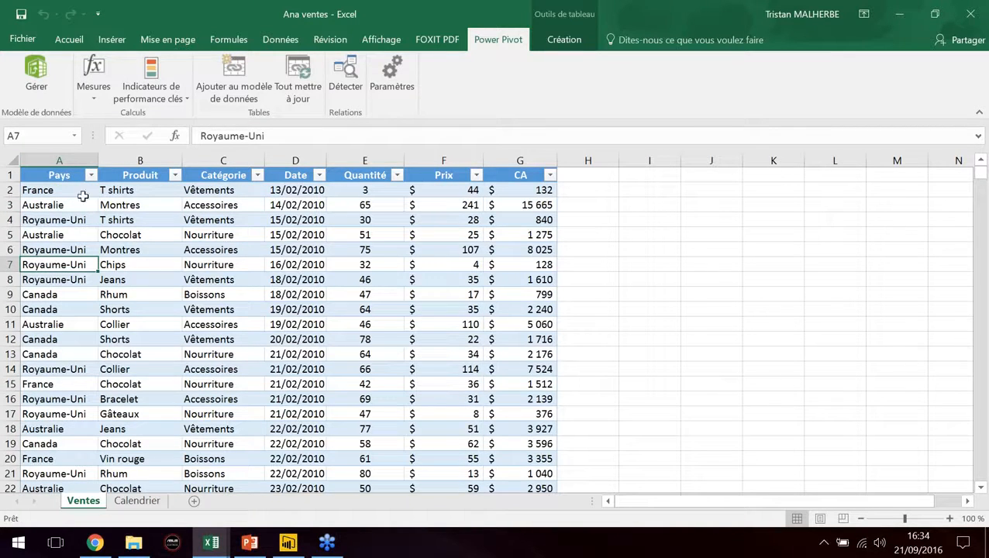
left_click(90, 176)
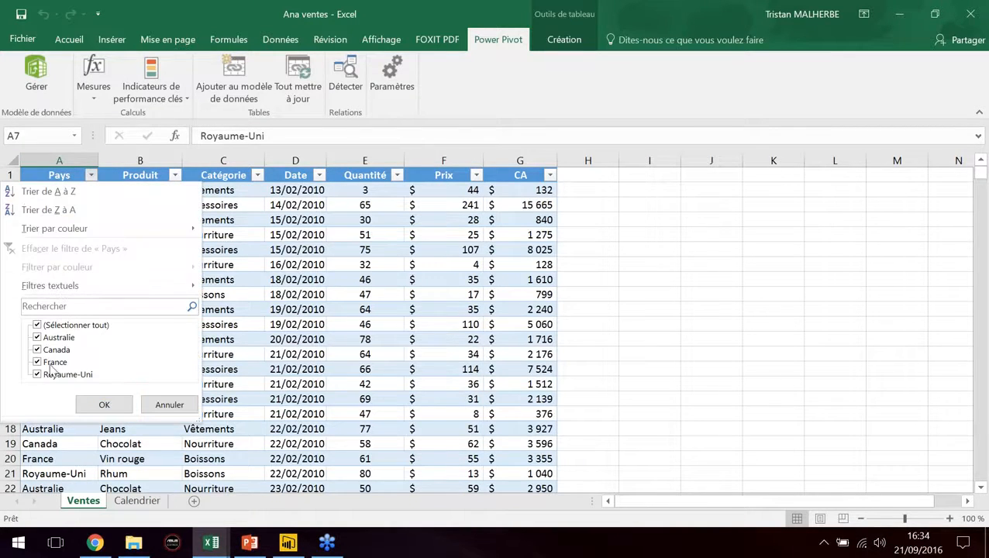
left_click(147, 403)
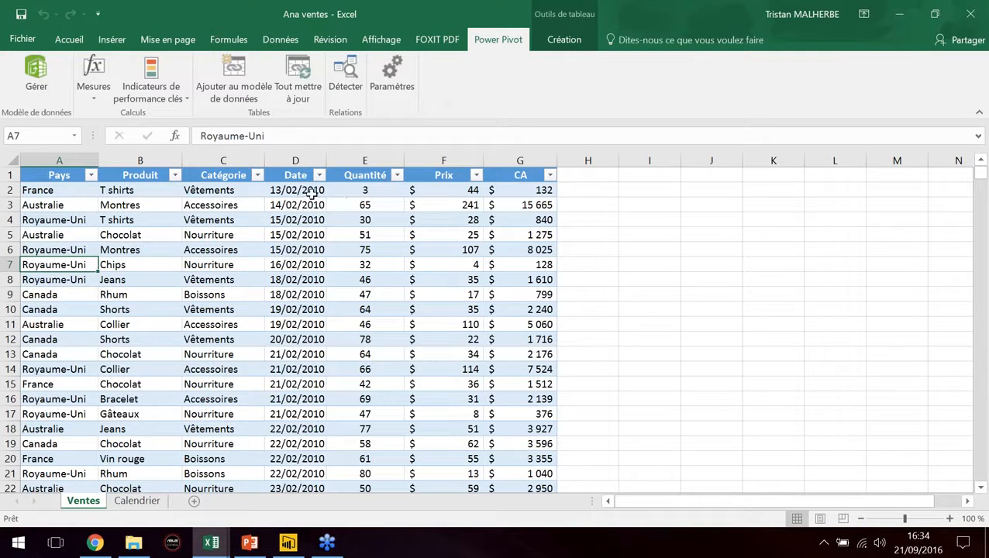
- Check the date range of the Ventes table by viewing the first and last rows of its Date column
left_click(297, 160)
left_click(295, 194)
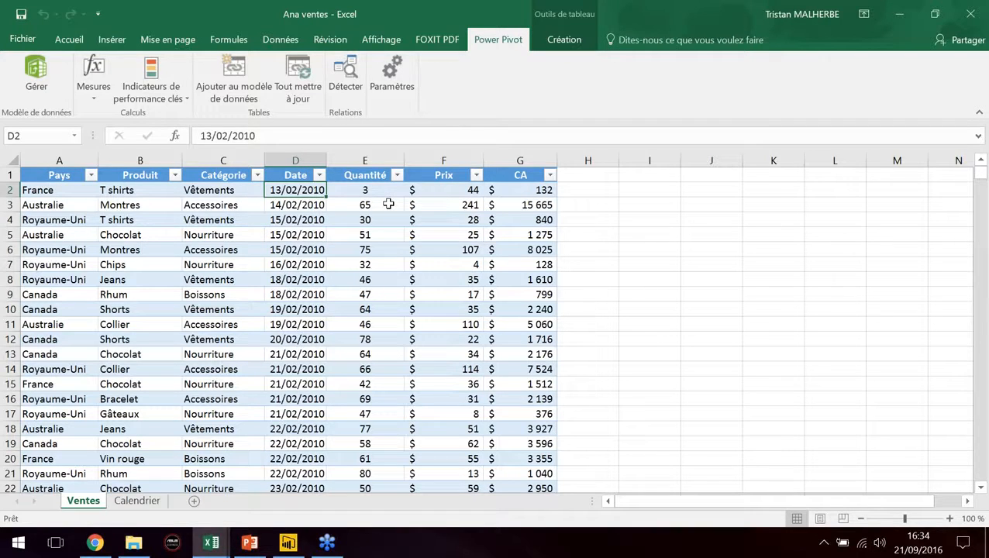
key("ctrl+Down")
key("Down")
key("Down")
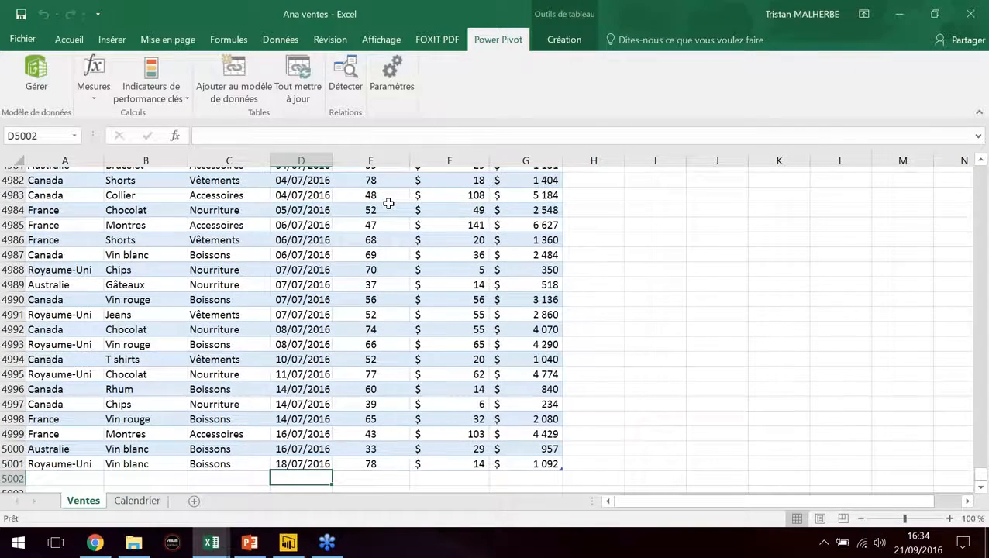
key("Up")
key("Up")
key("Left")
key("Left")
key("Left")
key("Right")
key("Right")
key("Right")
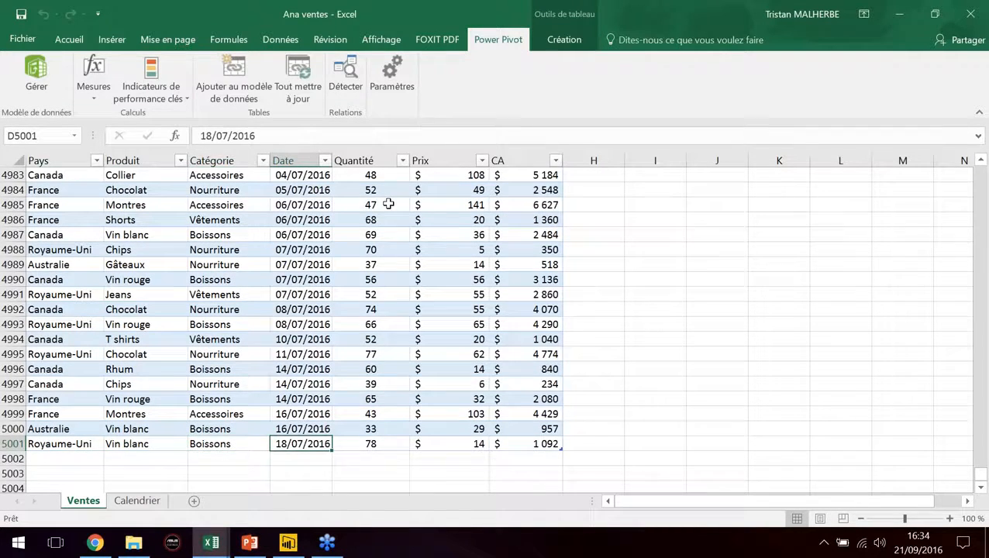
key("ctrl+Up")
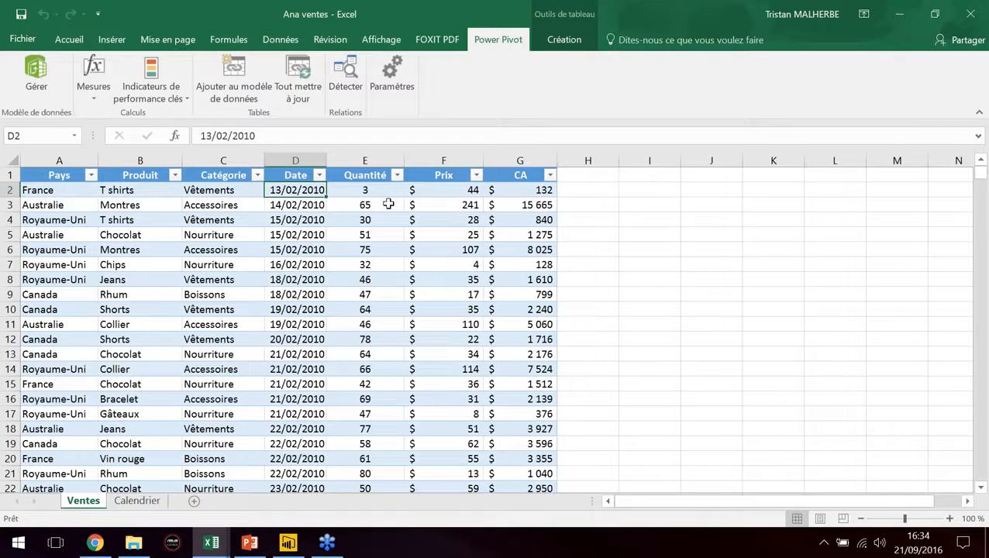
- Look through the consecutive dates in the Date column of the Calendrier sheet, starting from its header
left_click(136, 502)
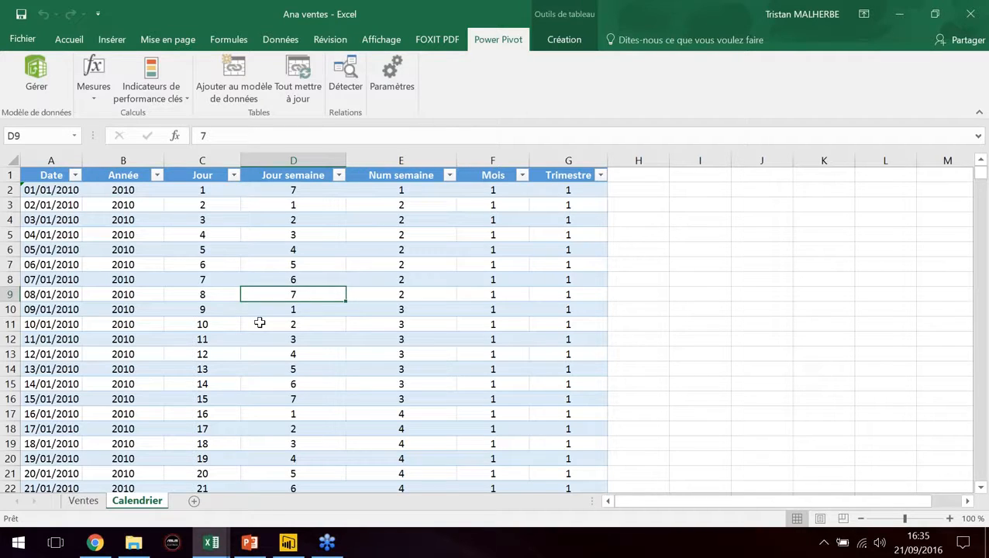
key("ctrl+Home")
key("Down")
key("Down")
key("Down")
key("Down")
key("Down")
key("Down")
key("Down")
key("Down")
key("Down")
key("Down")
key("Down")
key("Down")
key("Down")
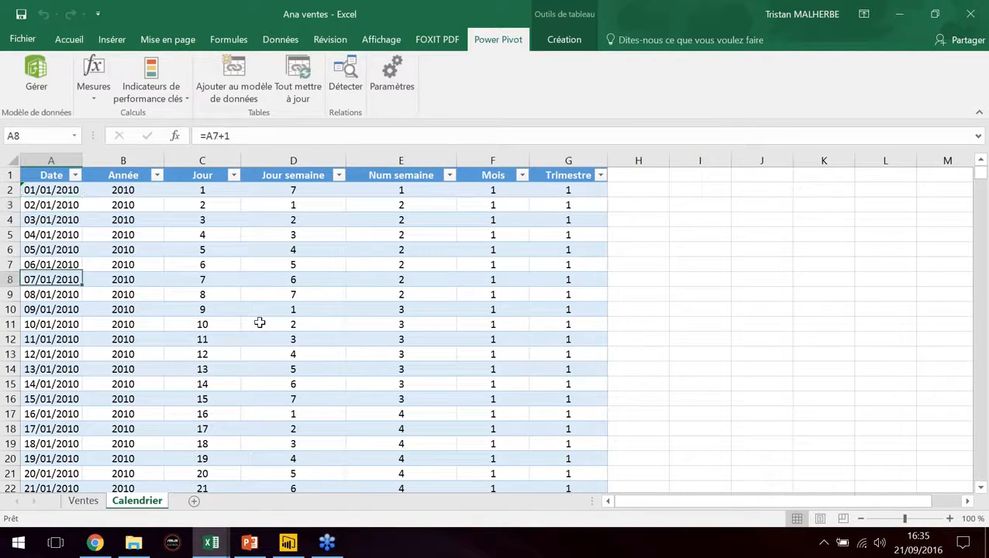
key("Down")
key("Down")
key("Down")
key("Down")
key("Down")
key("Down")
key("Down")
key("Down")
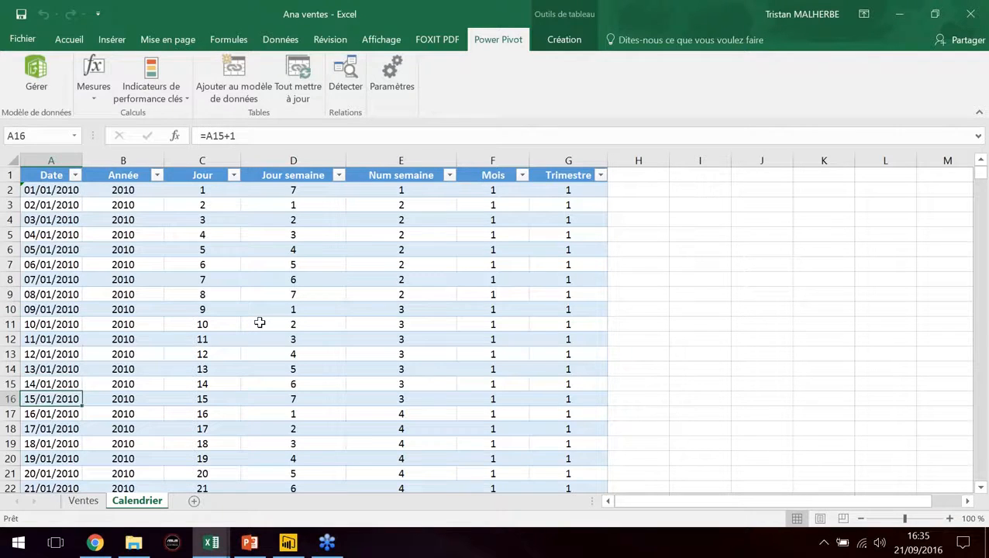
- Check the first and last dates of the Calendrier table, returning to the Date header
key("ctrl+Down")
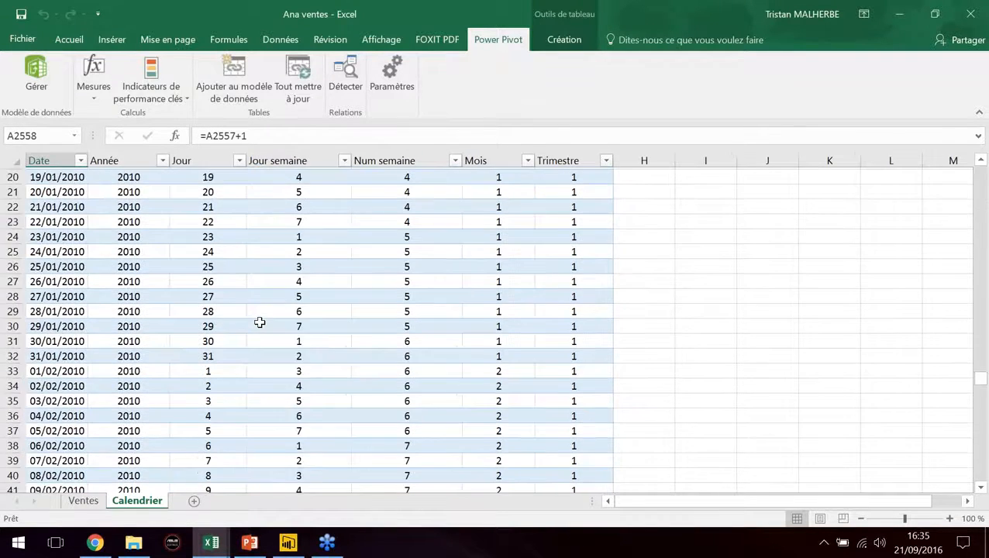
key("ctrl+Up")
key("Down")
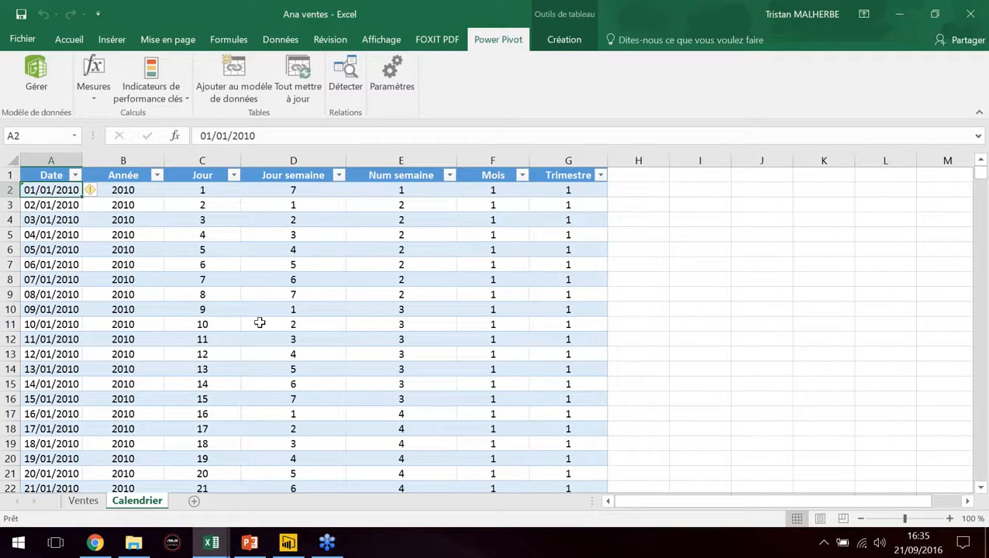
key("ctrl+Down")
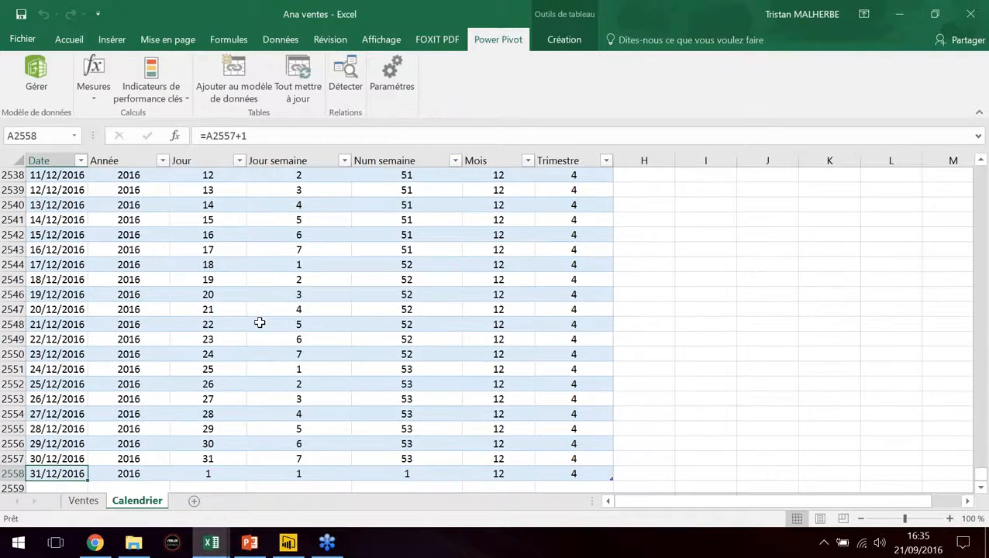
key("ctrl+Up")
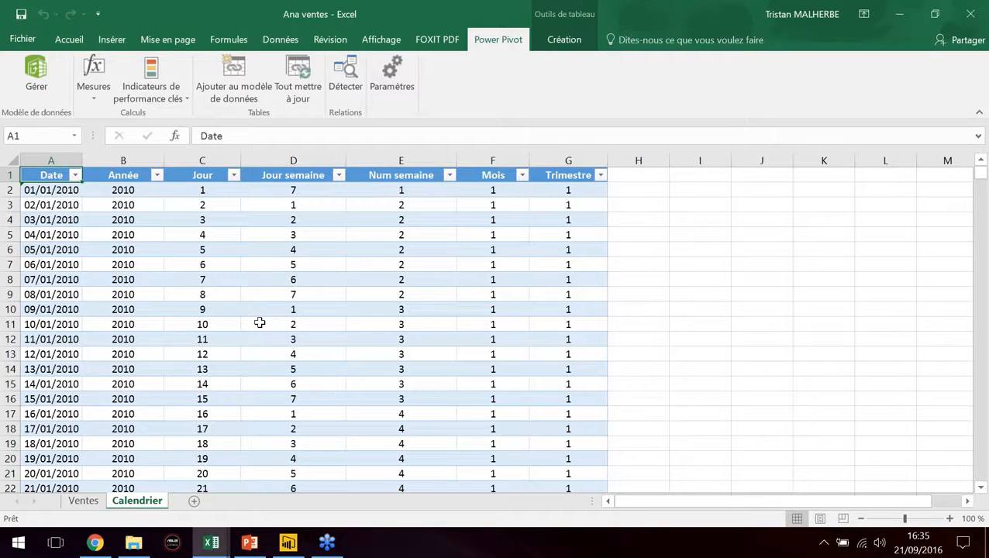
- Compare the Ventes and Calendrier sheets, examining the first cells of Calendrier's Date, Année and Jour columns
left_click(82, 501)
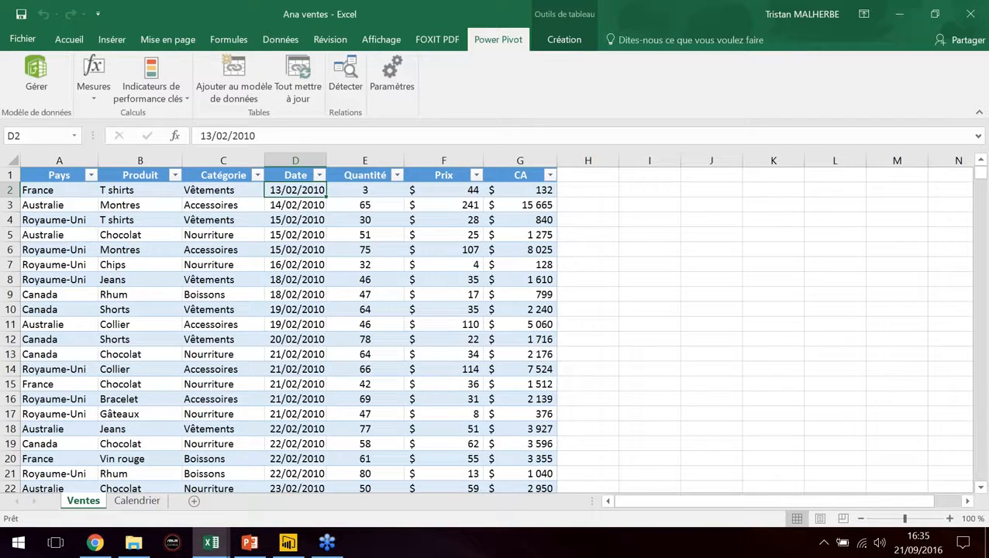
left_click(150, 502)
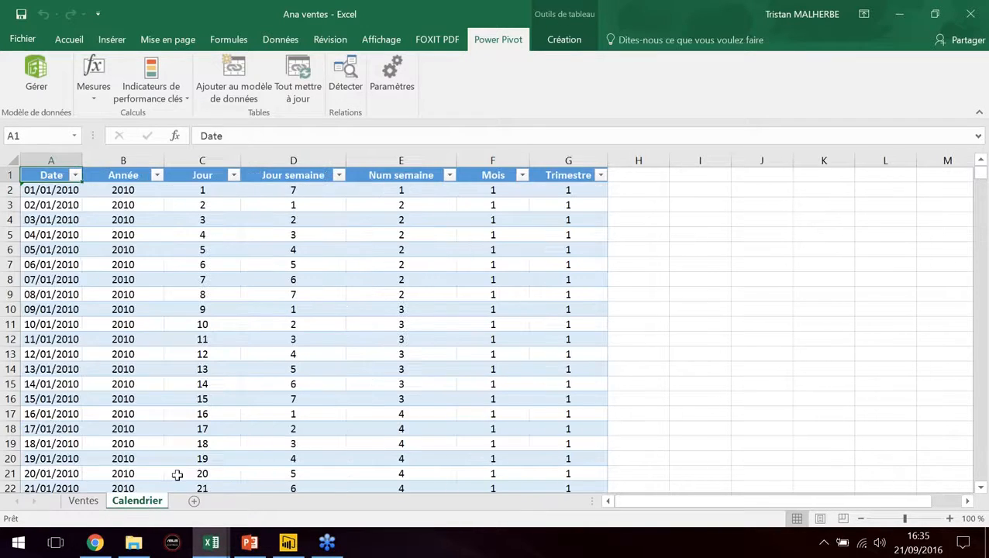
left_click(133, 192)
key("Left")
key("Up")
key("Right")
key("Right")
key("Down")
key("Left")
key("Left")
key("Right")
key("Right")
key("Left")
key("Left")
key("Up")
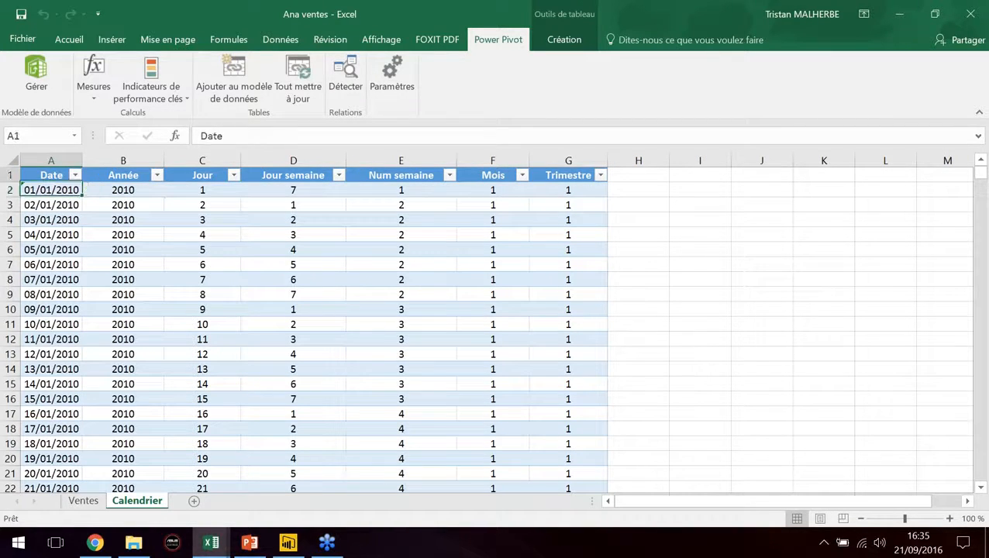
- Review the Calendrier column headers one by one, from Année through Trimestre
key("Right")
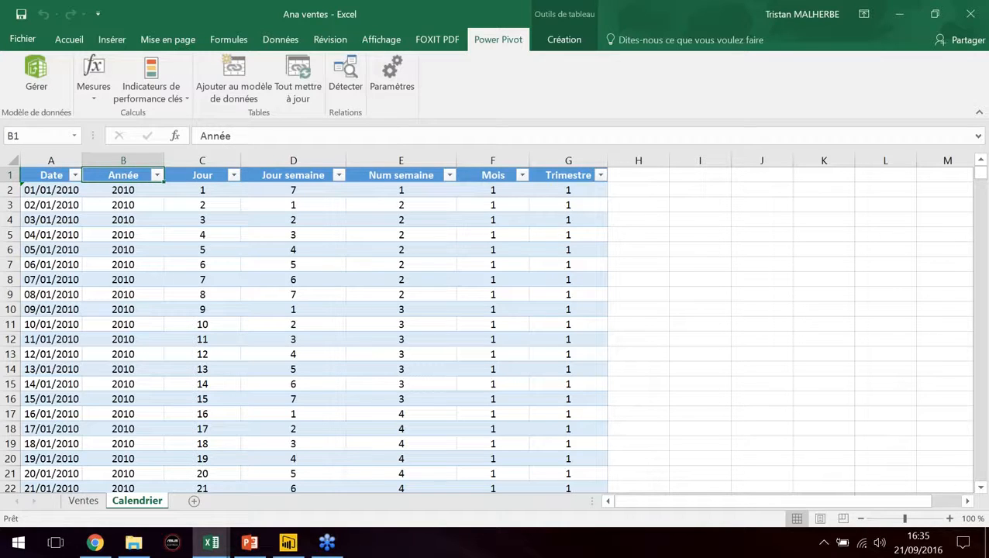
key("Right")
key("Right")
key("Right")
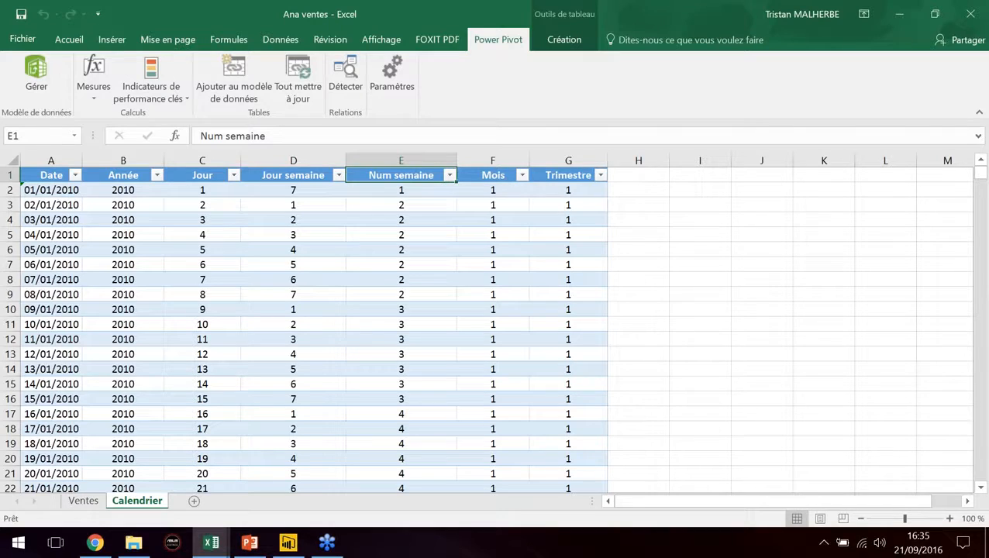
key("Right")
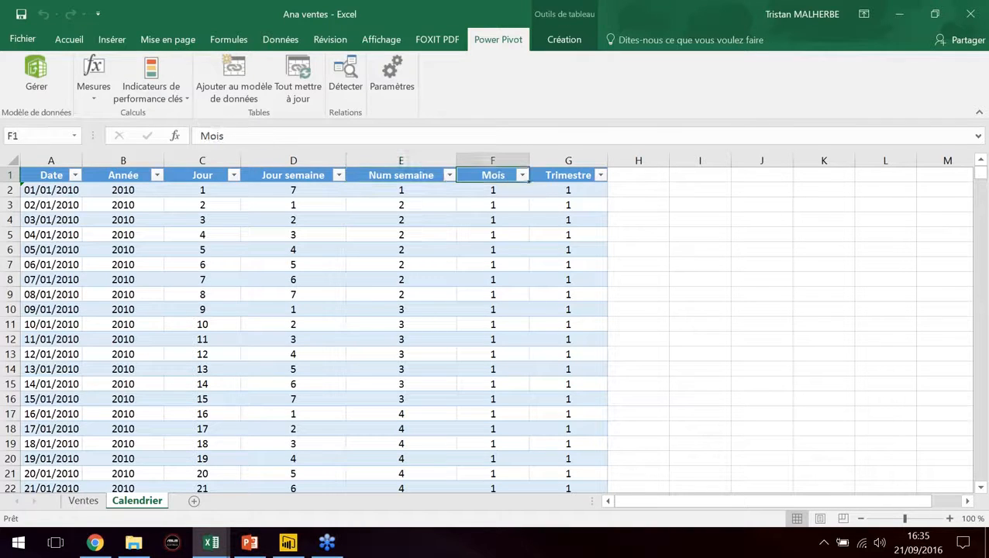
key("Right")
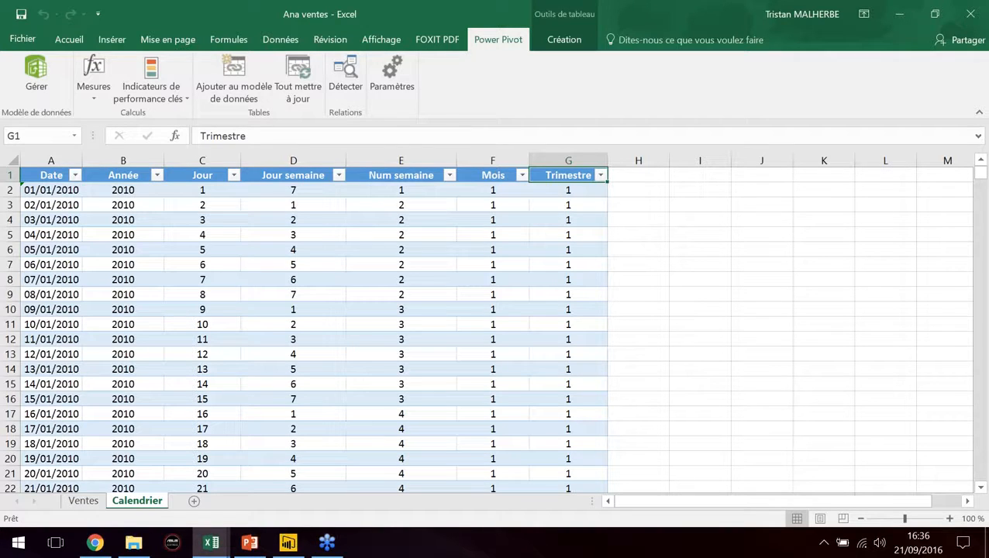
- Return to the Ventes sheet, open the Power Pivot data model and check its Ventes and Calendrier tables
left_click(83, 501)
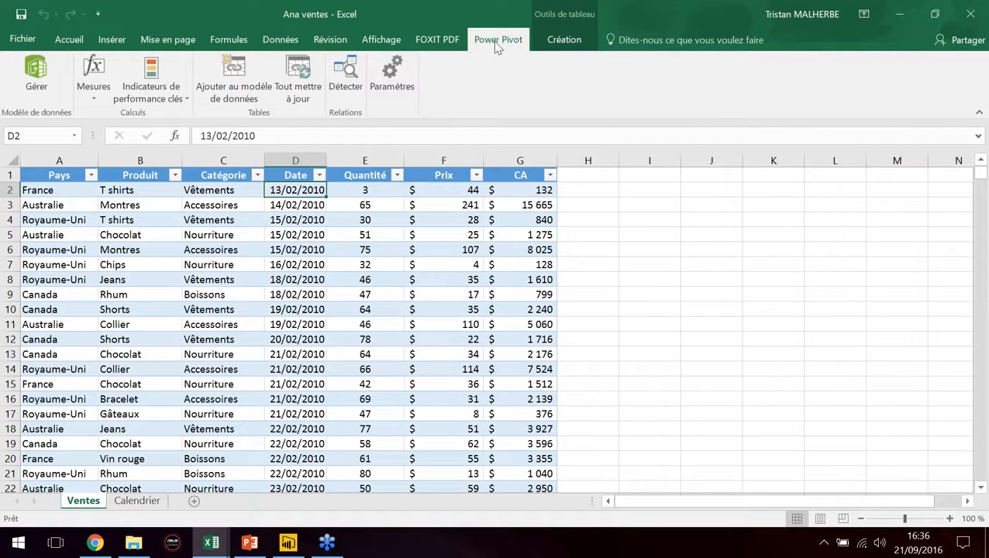
left_click(36, 78)
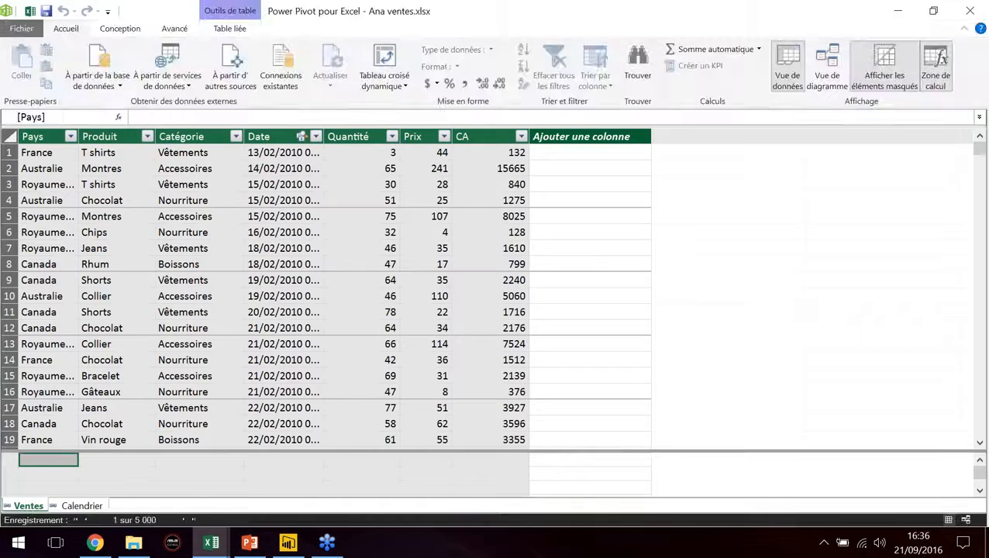
left_click(79, 511)
left_click(28, 506)
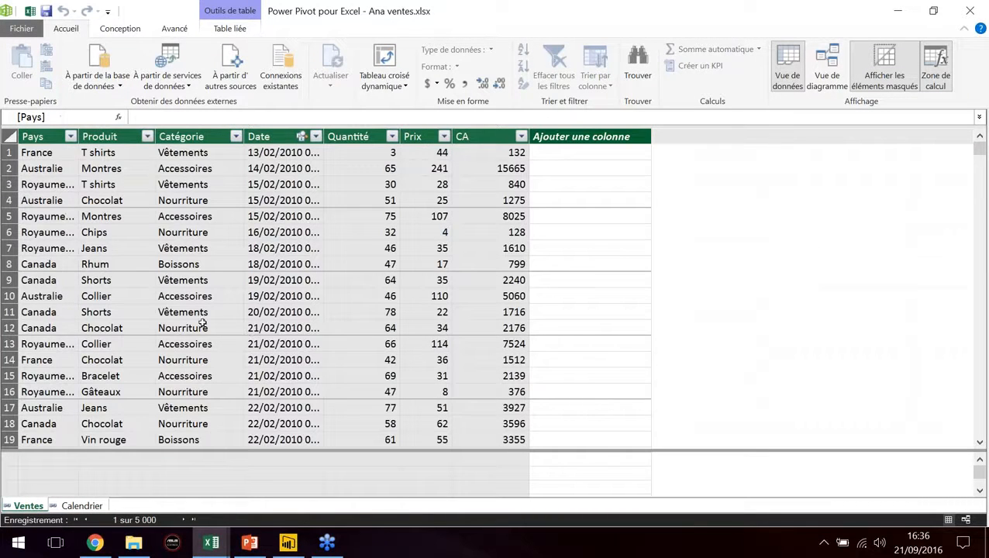
left_click(79, 512)
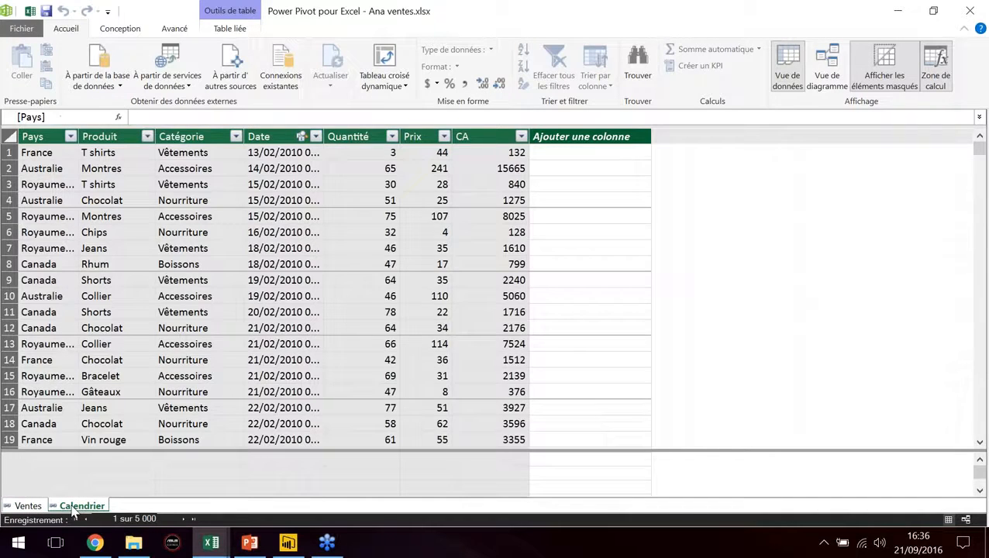
- Show the data model as a diagram, widen the Calendrier table slightly, and inspect its Date relationship with Ventes
left_click(824, 64)
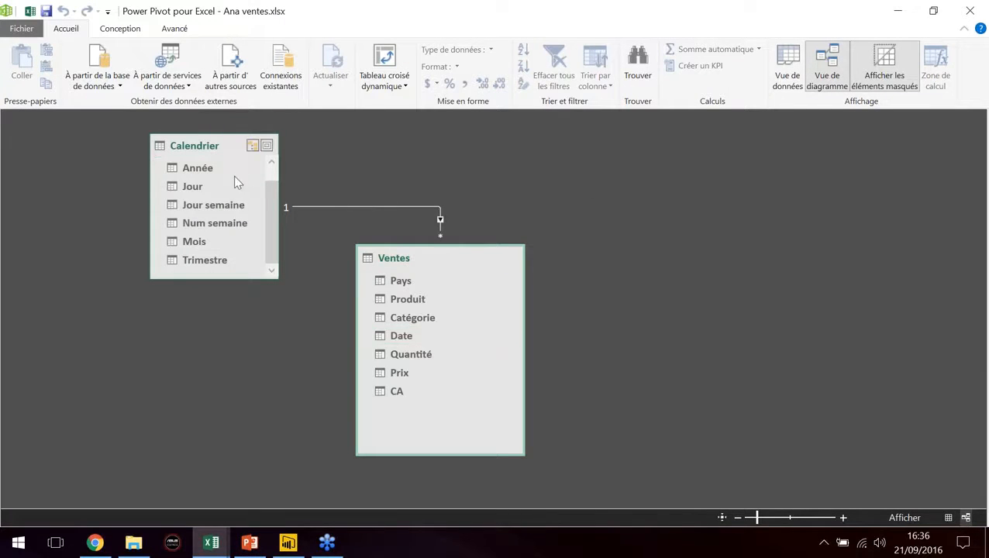
left_click_drag(276, 197, 280, 180)
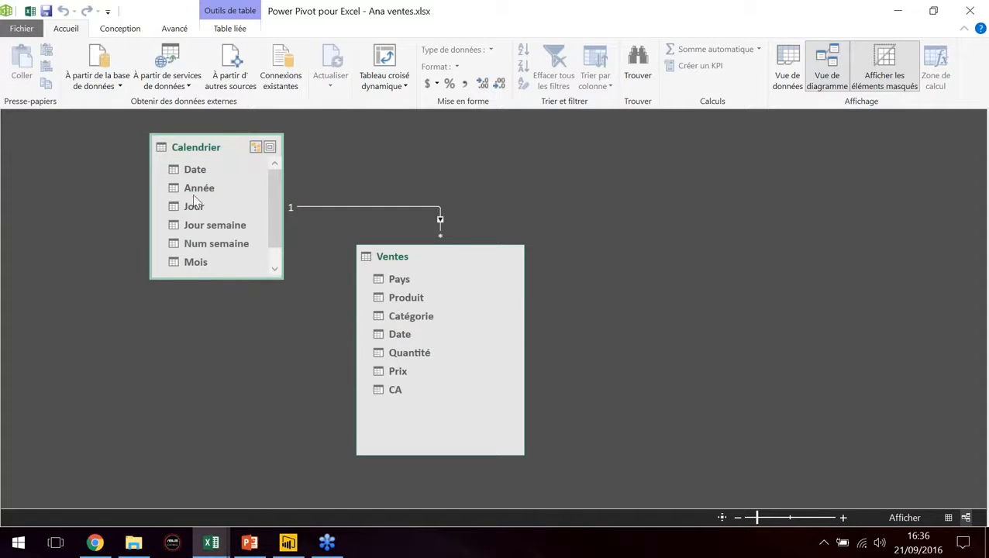
scroll(272, 223, "down", 1)
scroll(272, 224, "up", 1)
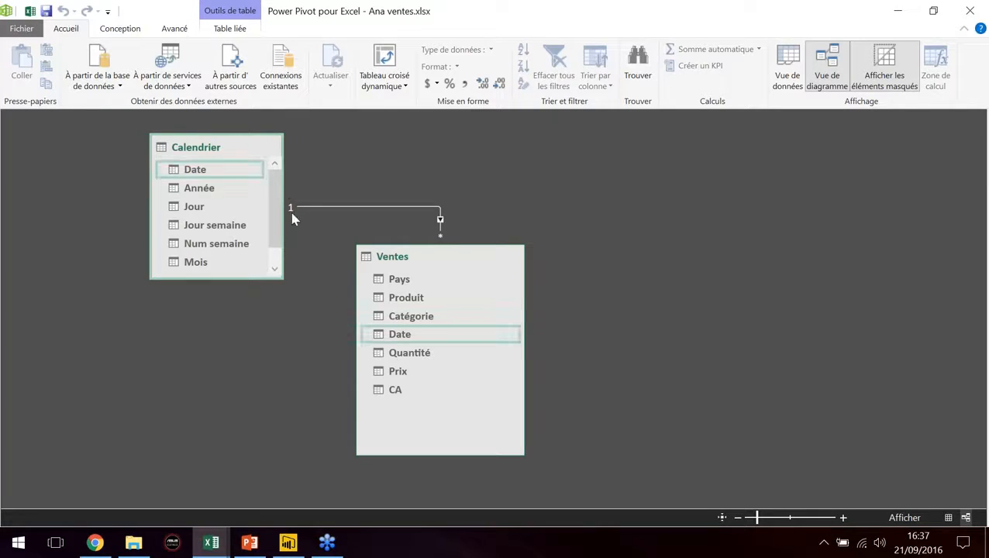
mouse_move(297, 206)
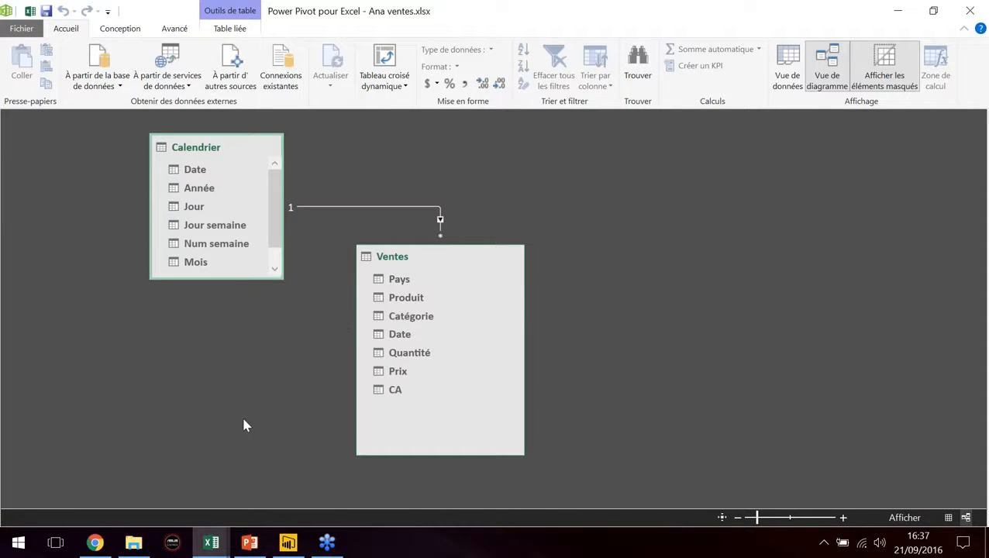
- Bring up the open Excel windows to switch away from the Power Pivot diagram
left_click(210, 542)
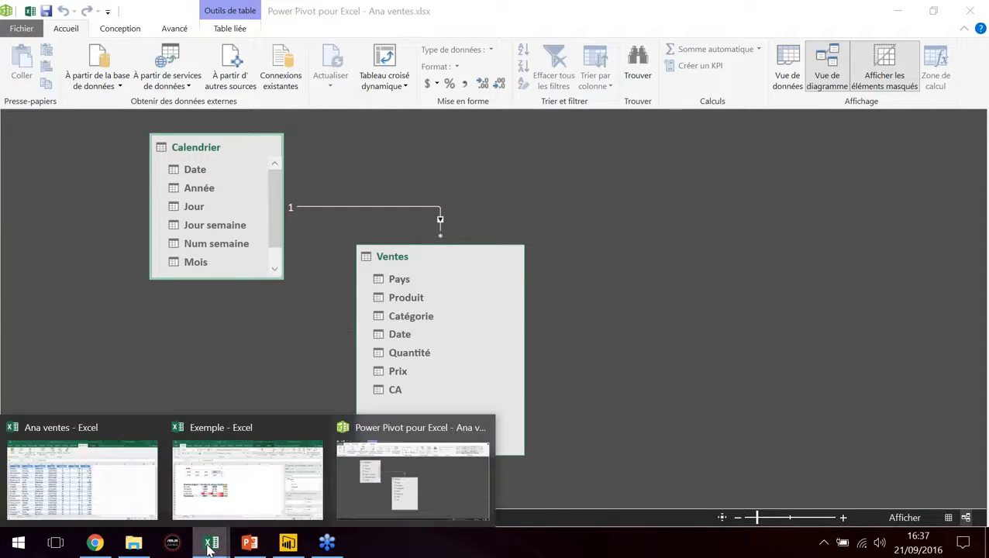
- Switch to the Exemple workbook and filter its pivot table by the years 2014, 2015, 2016 and 2013 in turn
left_click(225, 485)
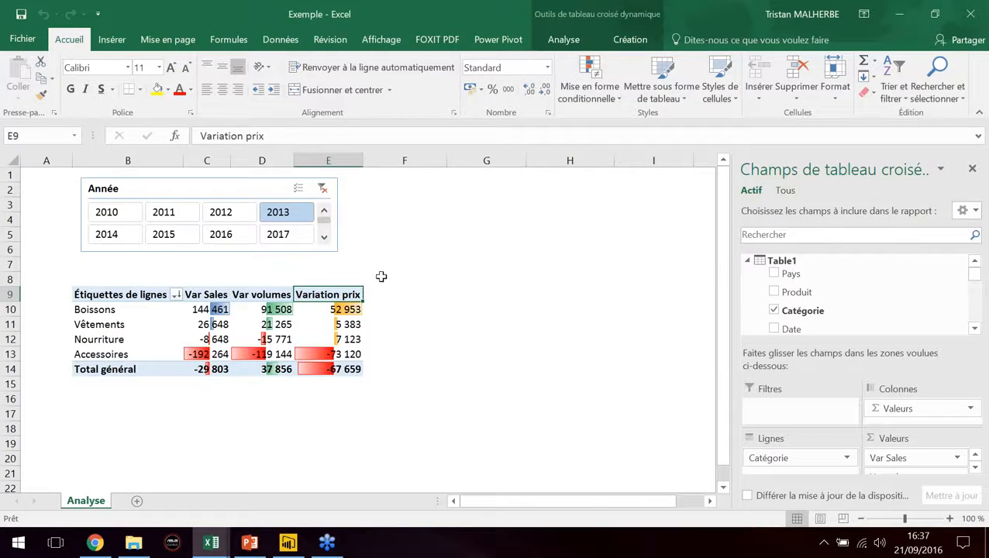
left_click(411, 233)
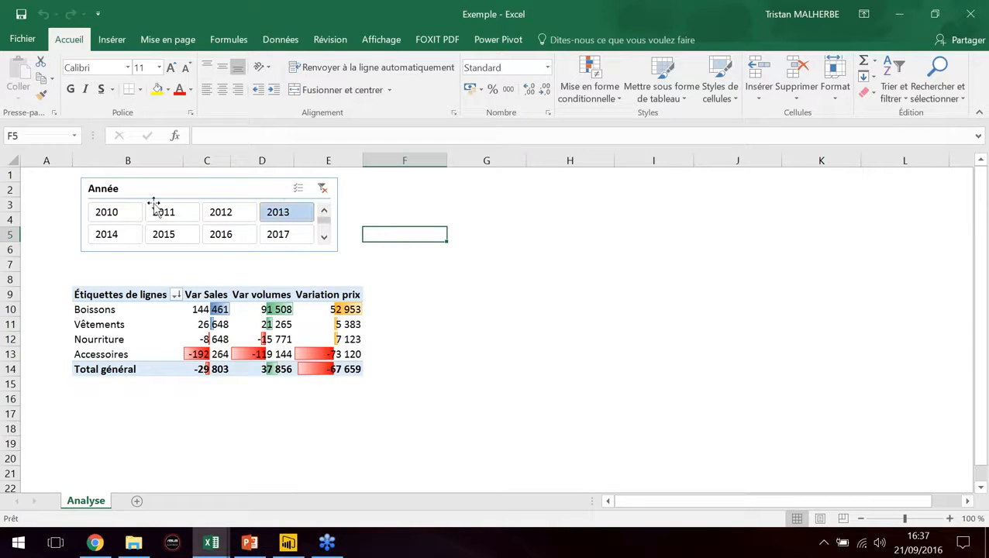
left_click(124, 239)
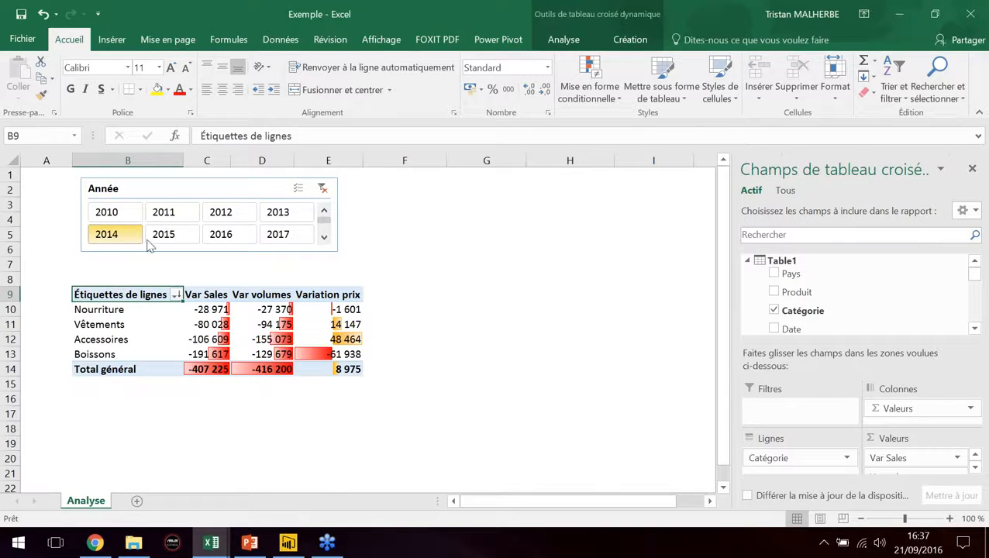
left_click(152, 241)
left_click(222, 237)
left_click(279, 214)
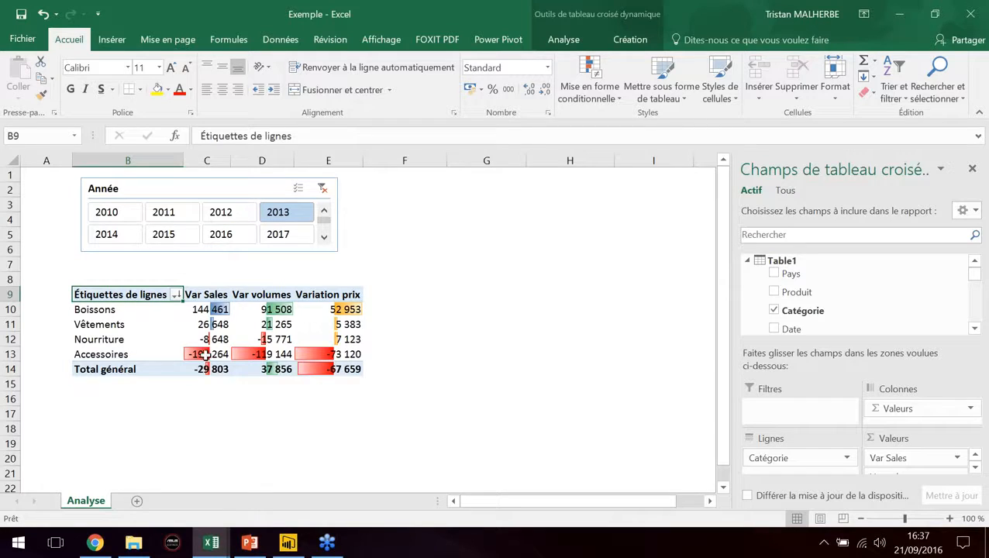
- Examine the Var Sales, Var volumes and Variation prix figures for each category in the pivot table
left_click(111, 309)
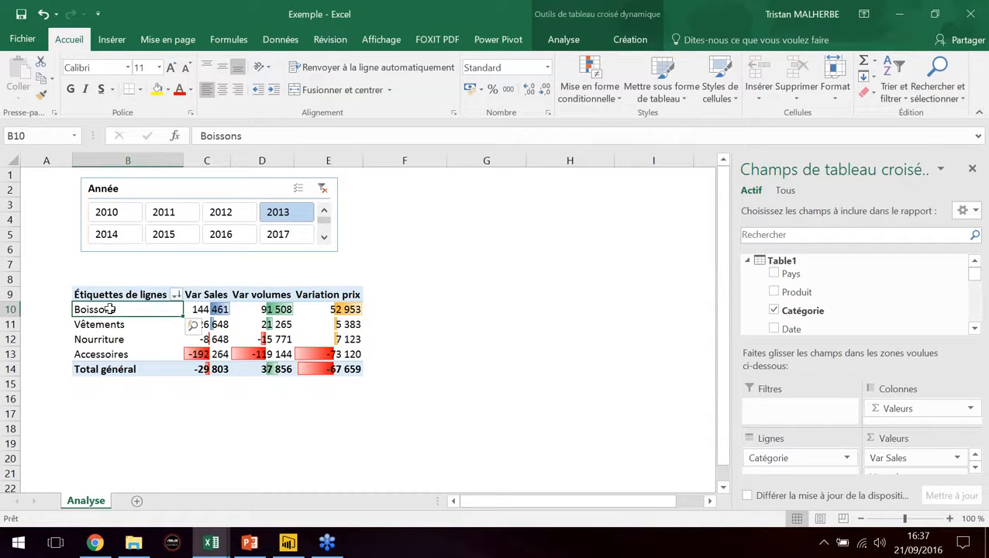
key("Down")
key("Right")
key("Up")
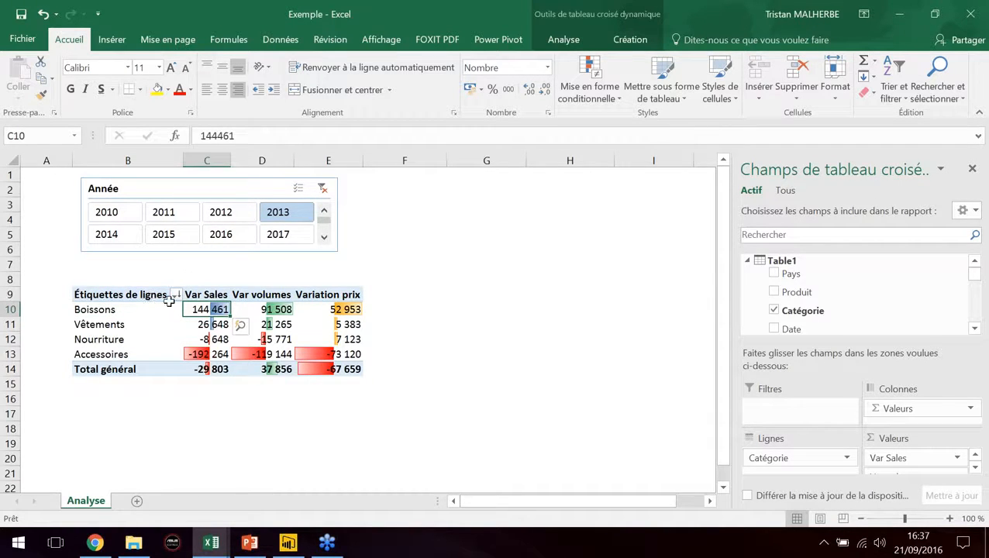
left_click(199, 287)
left_click(202, 293)
left_click(88, 309)
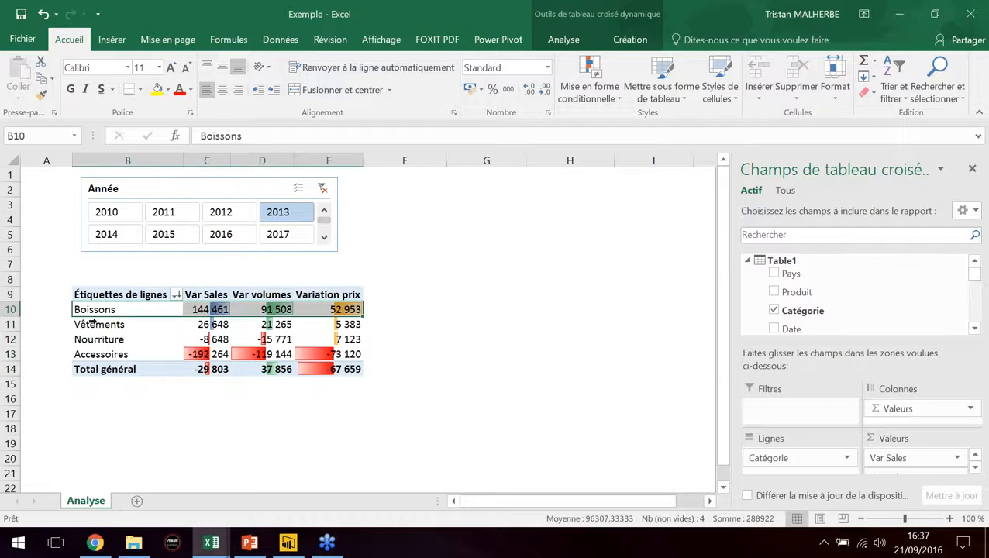
left_click(91, 324)
left_click(93, 339)
left_click(93, 354)
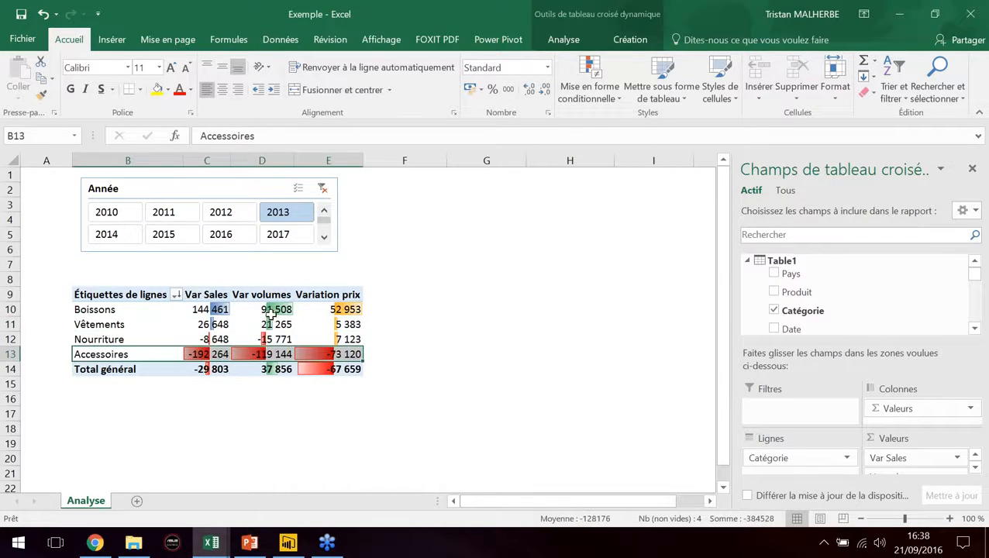
left_click(266, 314)
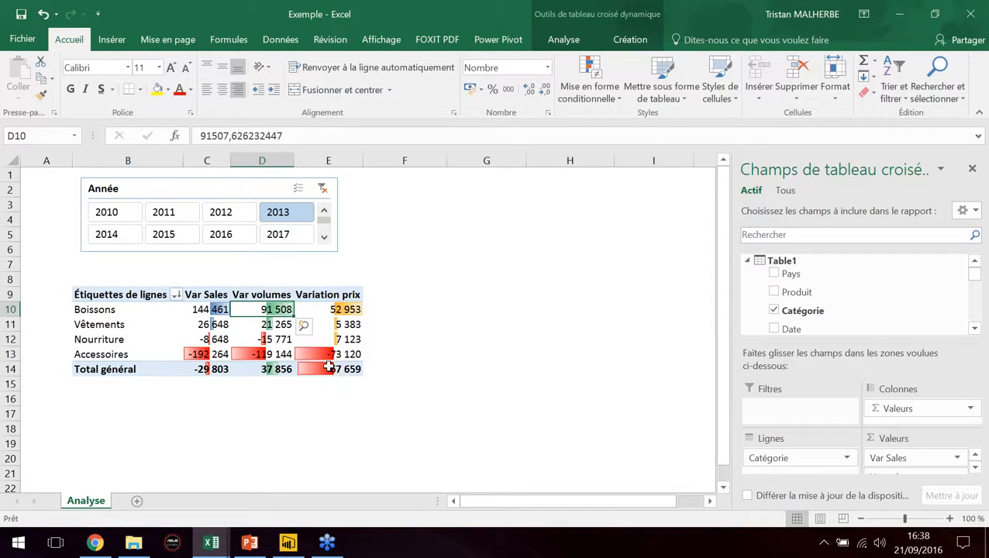
left_click(342, 309)
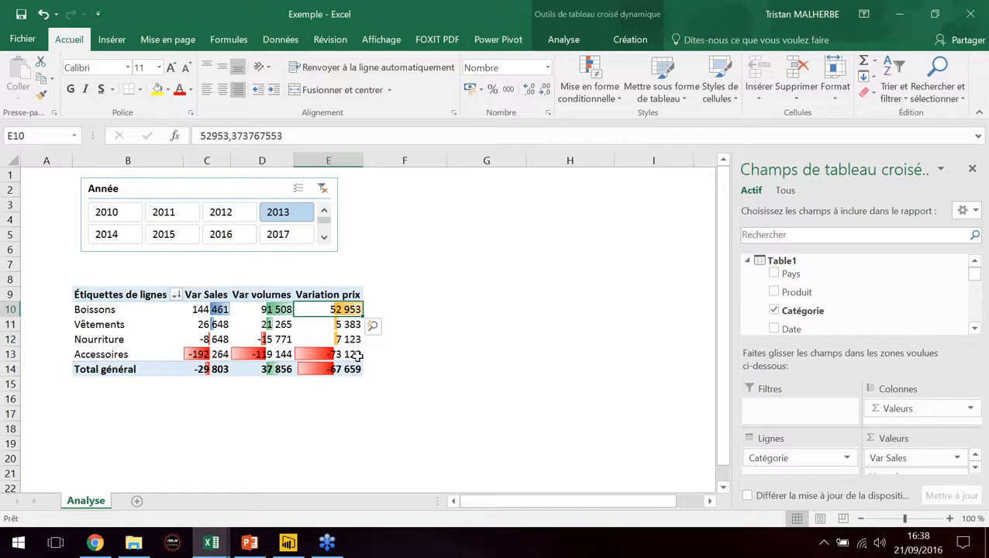
- Filter the pivot table by 2012, and close the Exemple workbook without saving
left_click(235, 218)
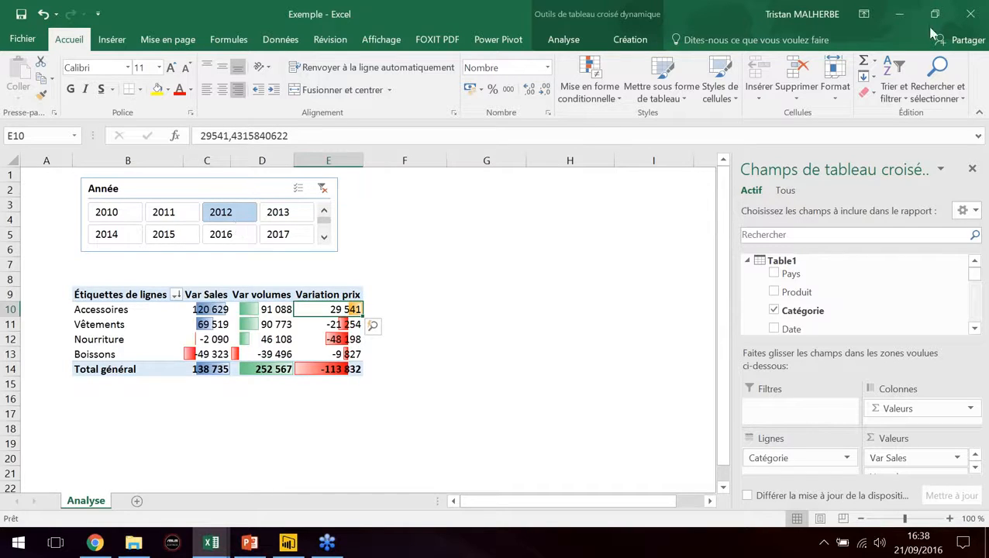
left_click(961, 14)
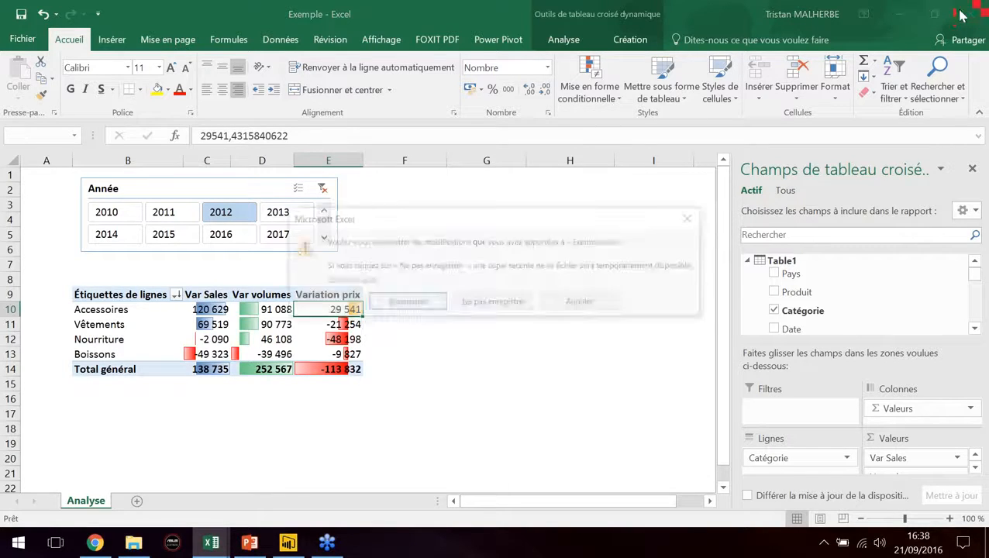
left_click(492, 302)
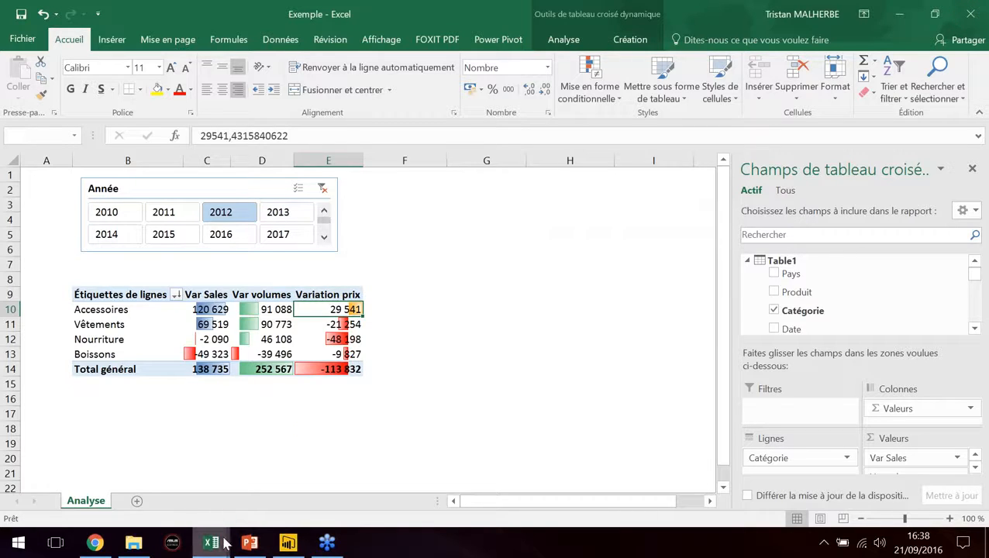
- Create a PivotTable on a new worksheet from the Power Pivot data model of the Ana ventes workbook
mouse_move(222, 545)
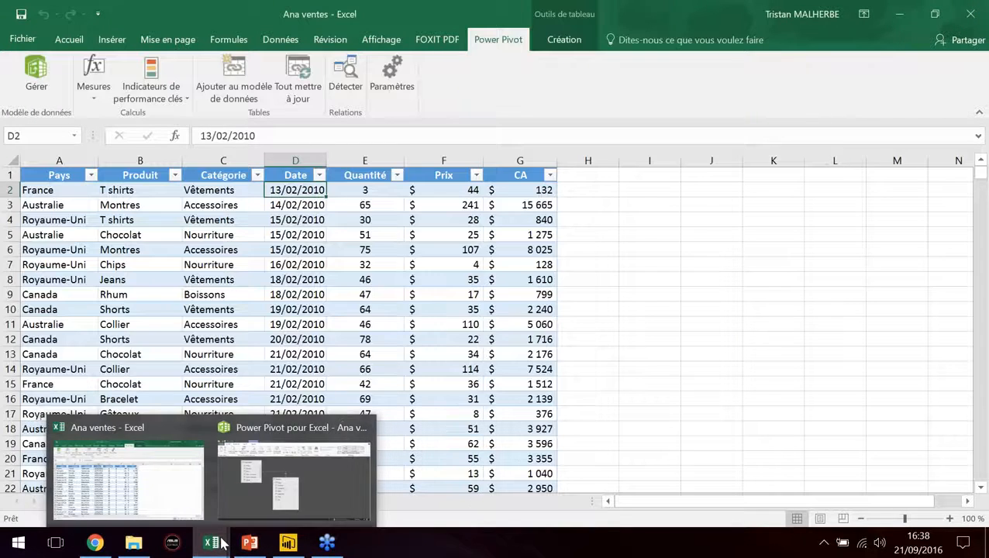
left_click(155, 474)
left_click(167, 340)
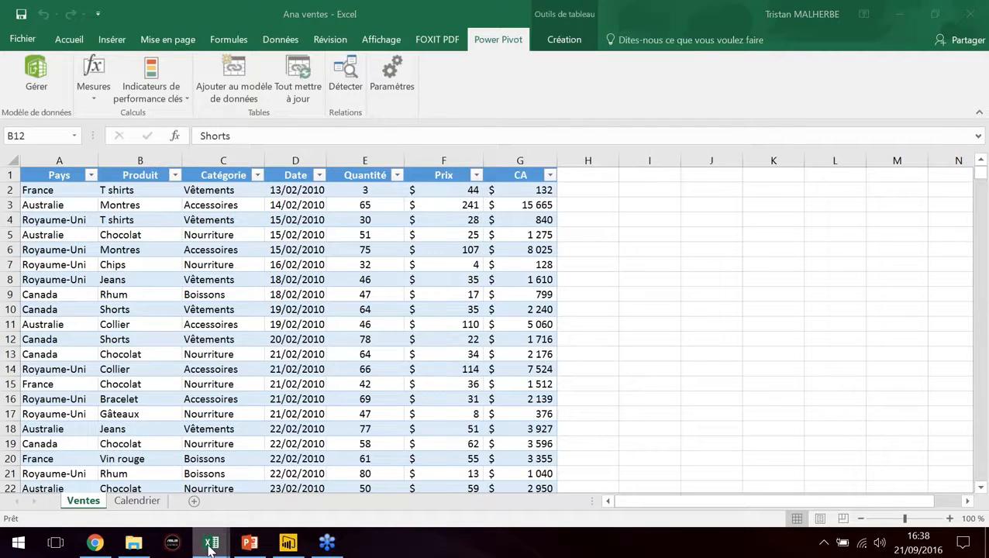
mouse_move(211, 542)
left_click(258, 507)
left_click(394, 82)
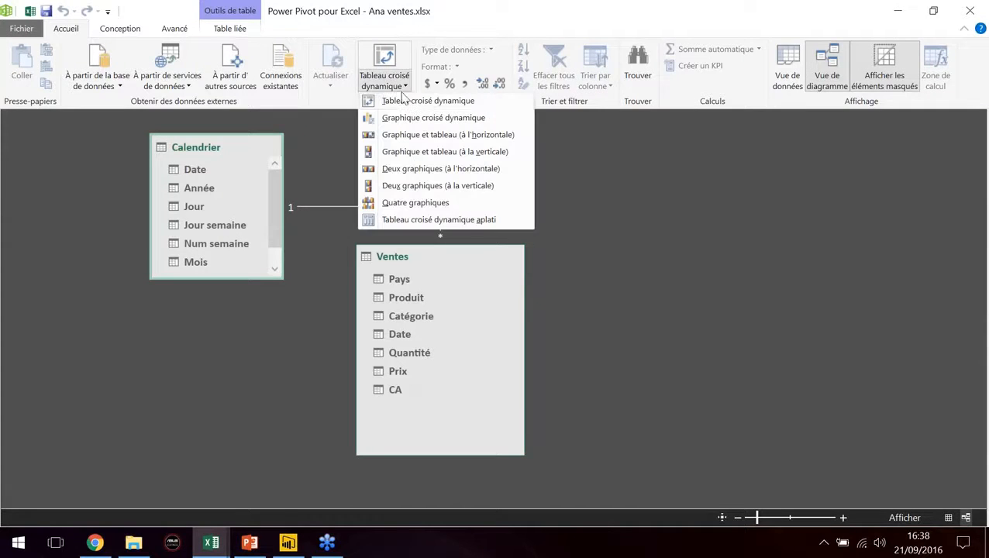
left_click(408, 103)
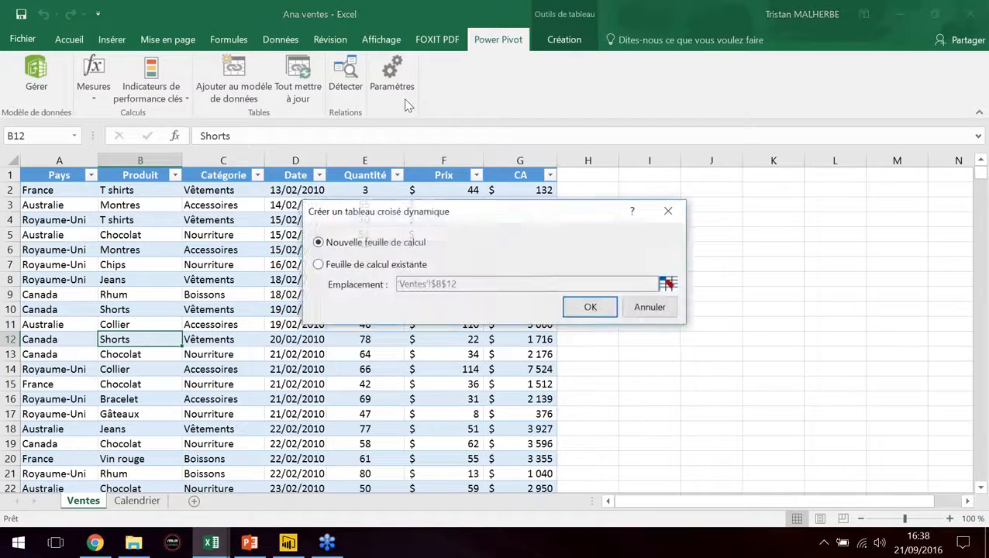
left_click(590, 308)
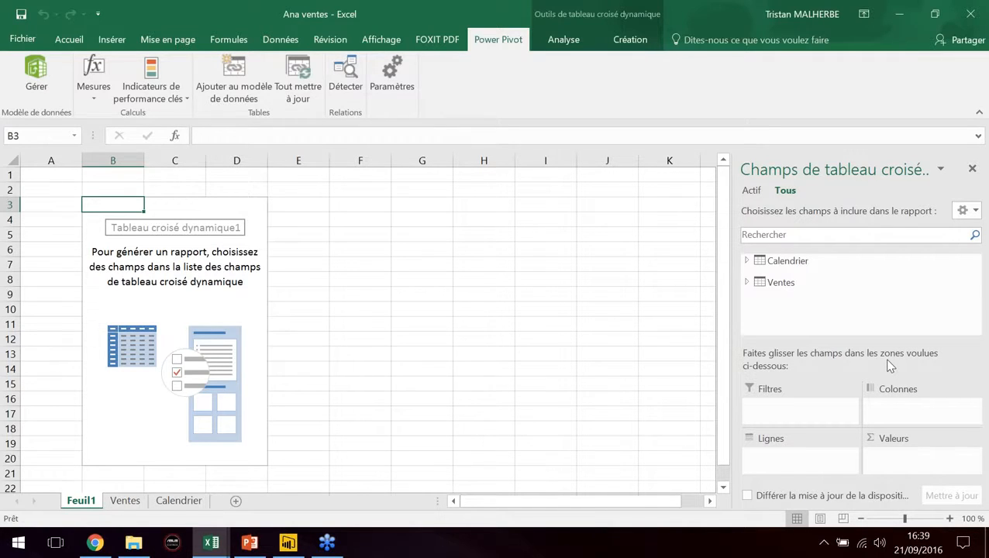
- Rename the new worksheet as Analyse and hide its gridlines
double_click(91, 500)
type("Analyse")
key("Return")
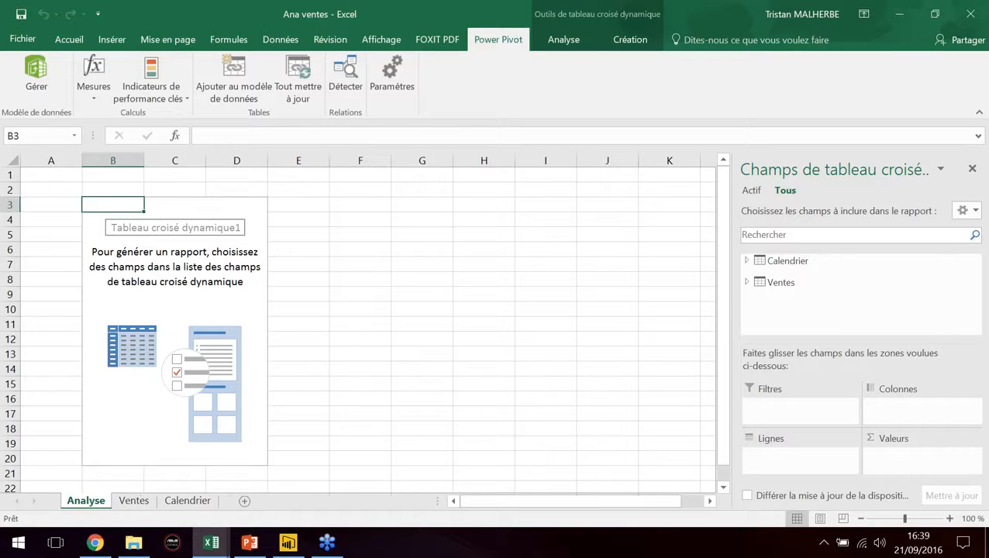
left_click(331, 305)
left_click(377, 43)
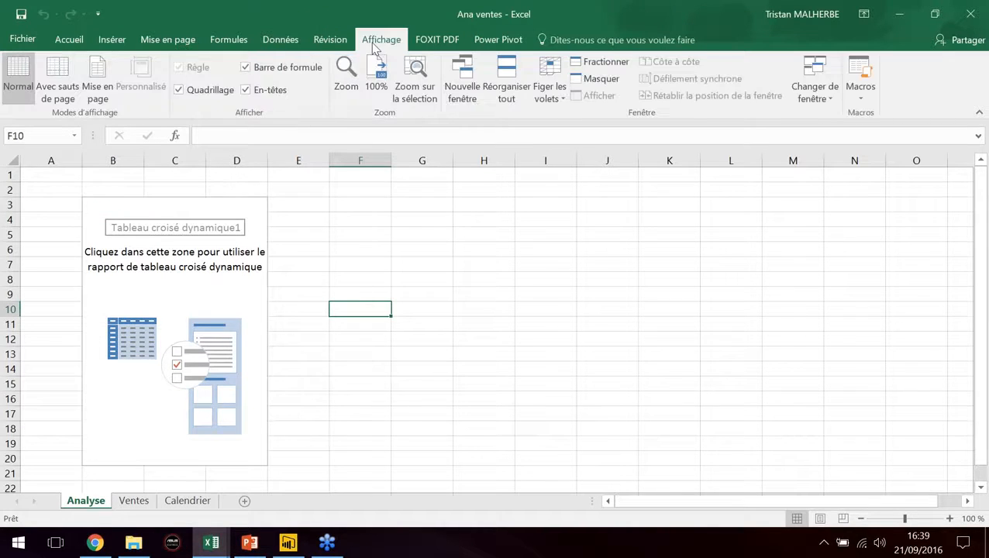
left_click(179, 90)
- Add Catégorie from the Ventes table as the pivot table's rows and CA as its summed values
left_click(185, 227)
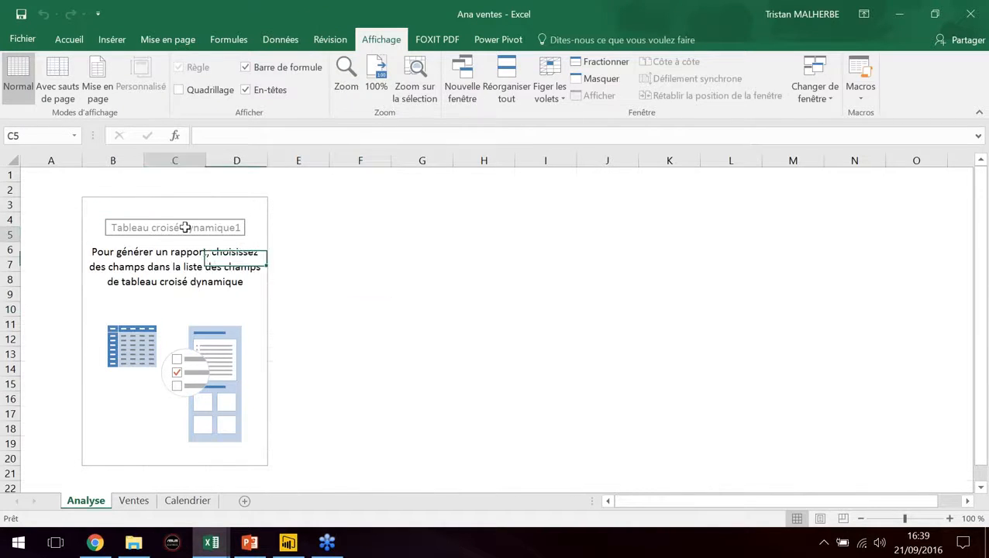
left_click(746, 283)
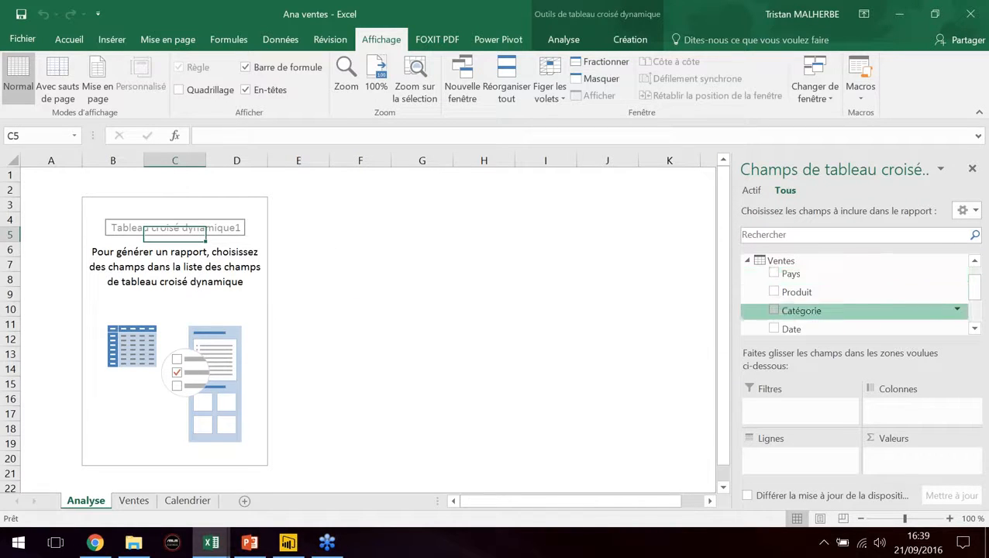
left_click_drag(974, 290, 979, 311)
left_click(774, 287)
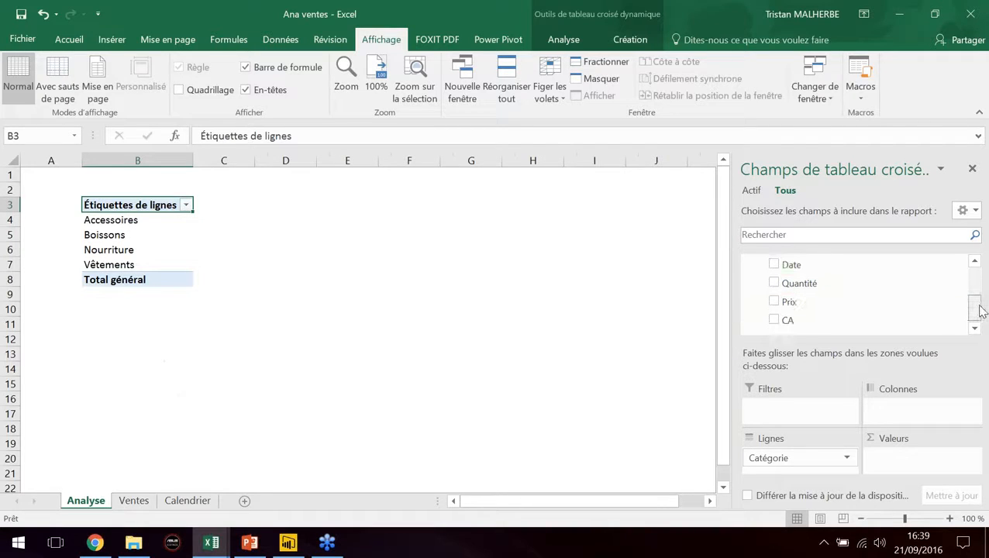
left_click(774, 317)
left_click(242, 220)
left_click_drag(242, 219, 243, 278)
left_click(355, 249)
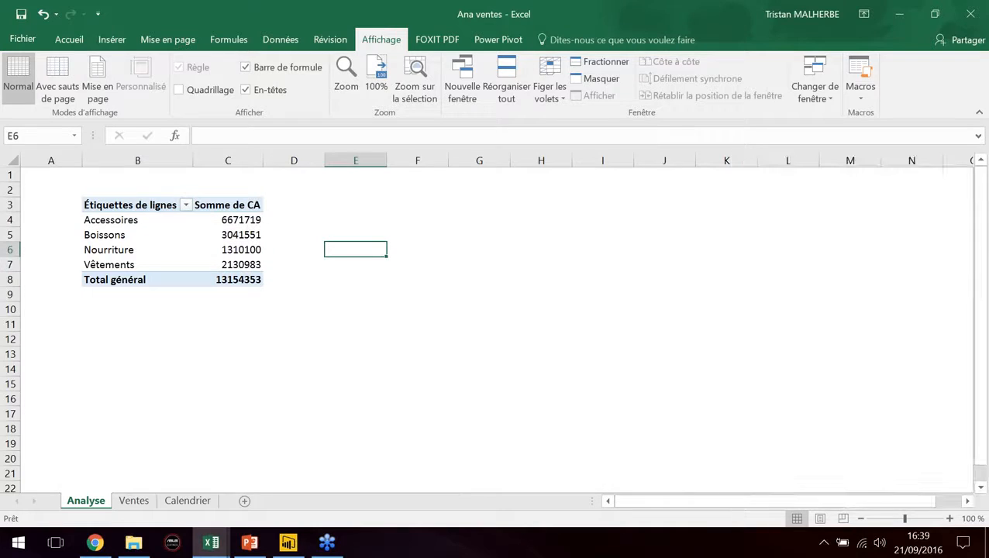
- Open a new Power Pivot measure and assign it to the Ventes table
left_click(230, 221)
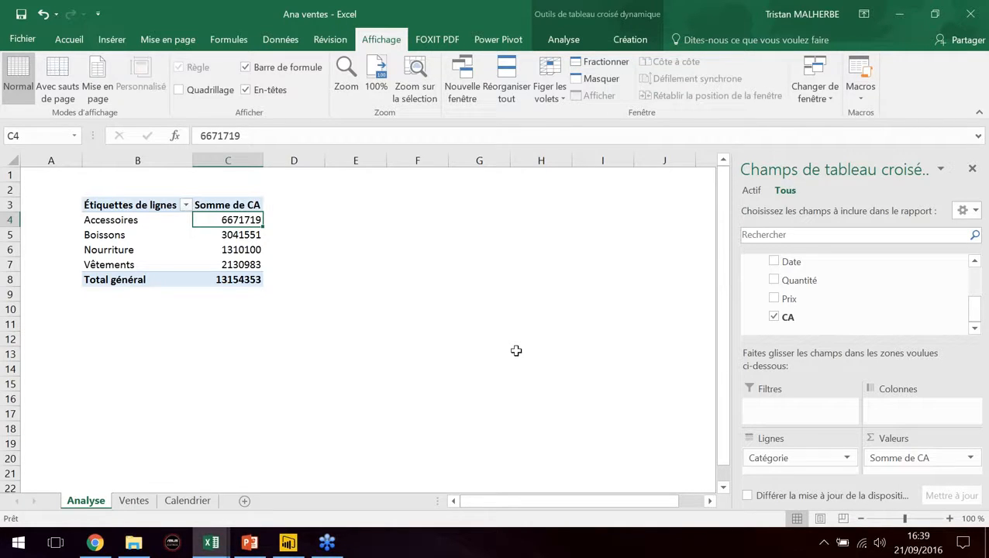
left_click(497, 39)
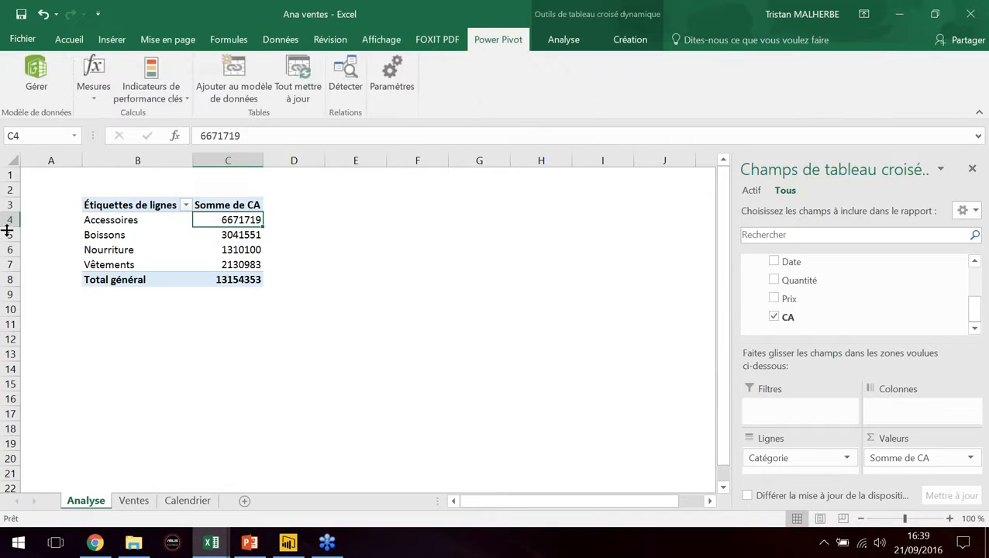
left_click(93, 99)
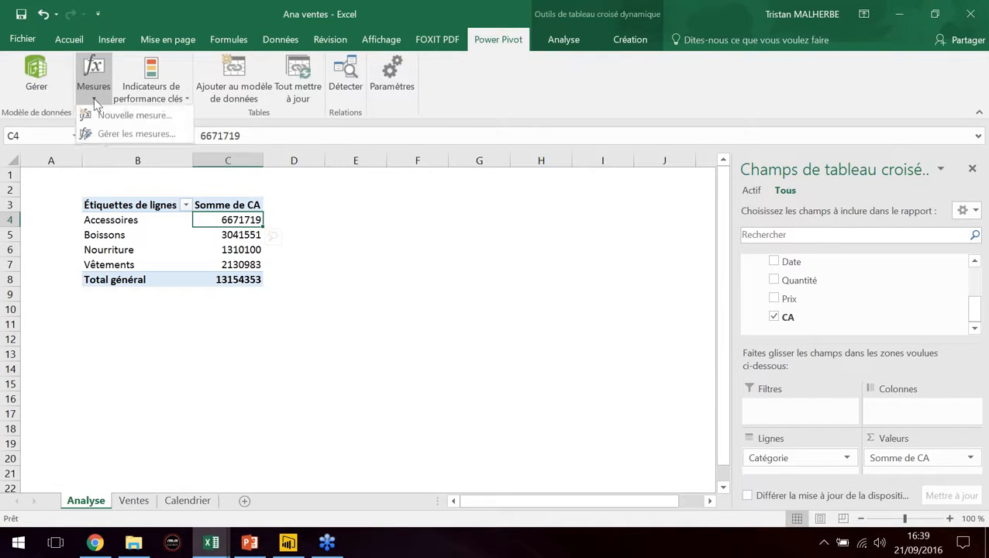
left_click(108, 113)
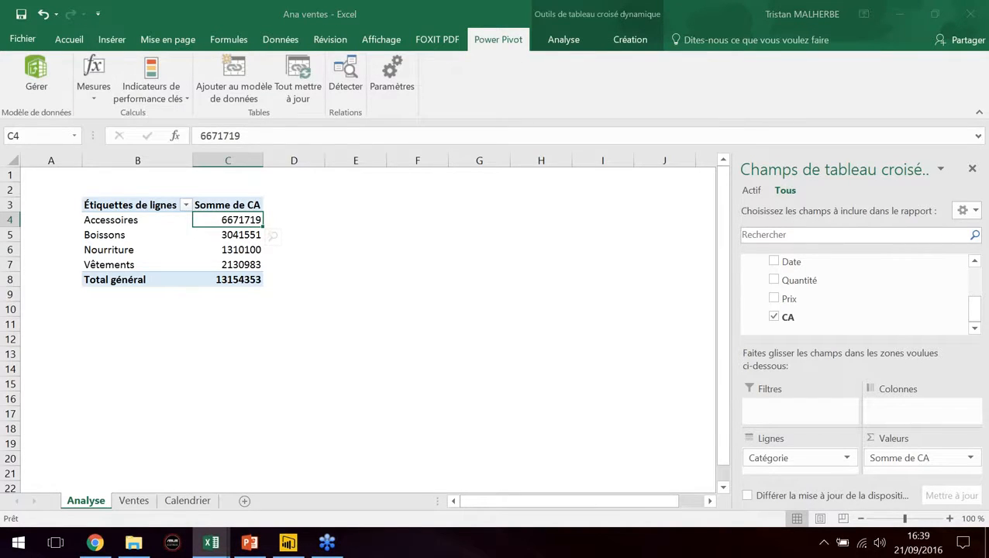
left_click_drag(510, 115, 643, 102)
left_click_drag(581, 101, 613, 95)
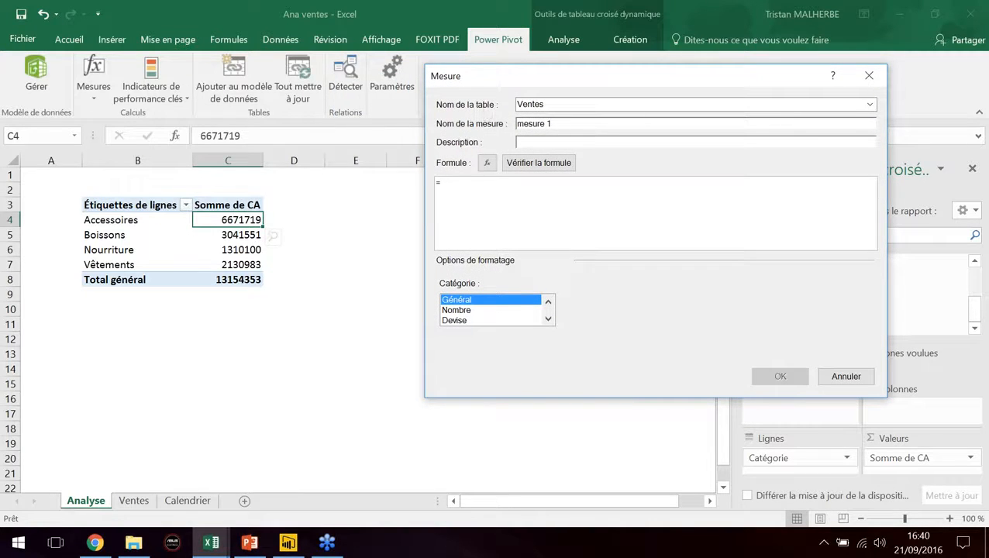
left_click(868, 105)
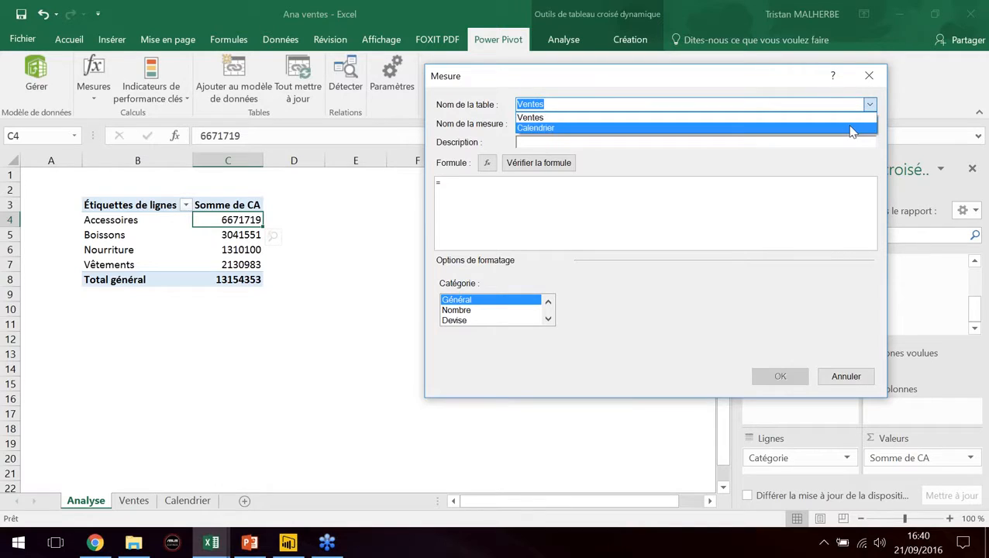
left_click(842, 119)
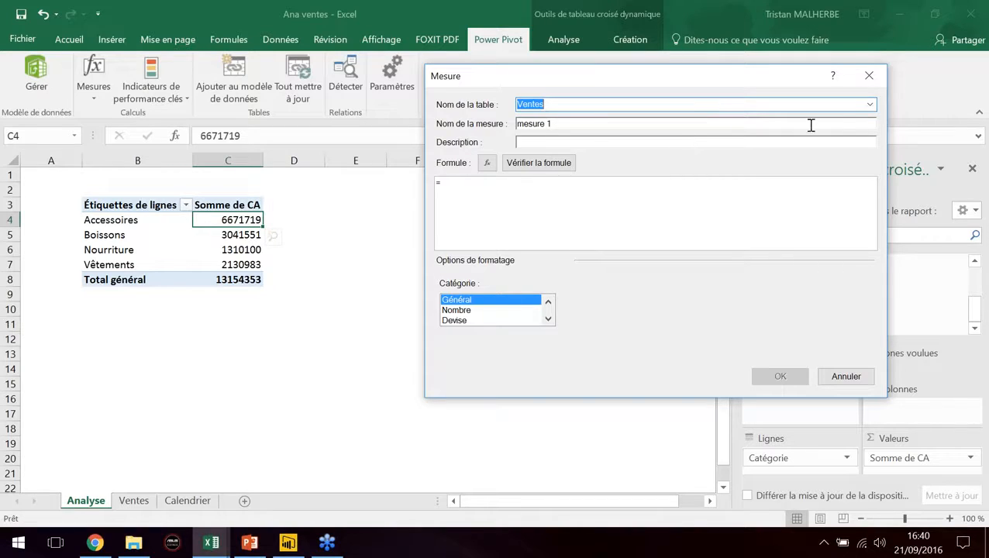
- Name the new measure Ventes N
left_click(767, 125)
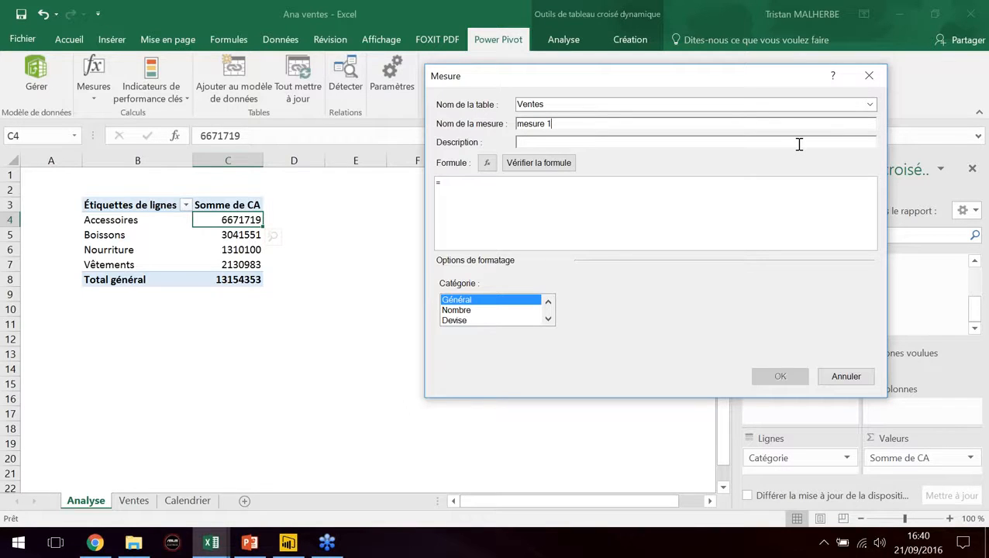
left_click_drag(560, 85, 575, 92)
left_click_drag(589, 127, 475, 130)
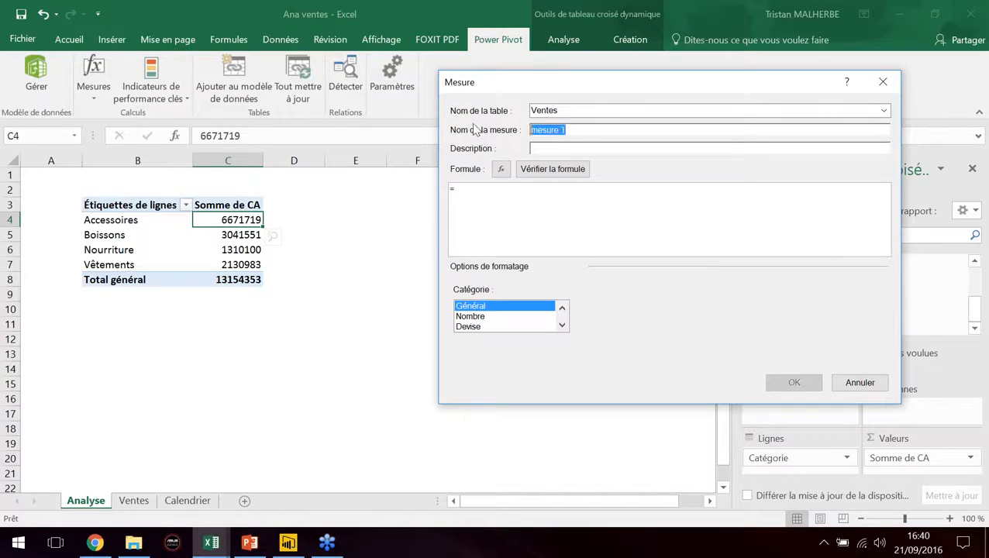
type("Vent")
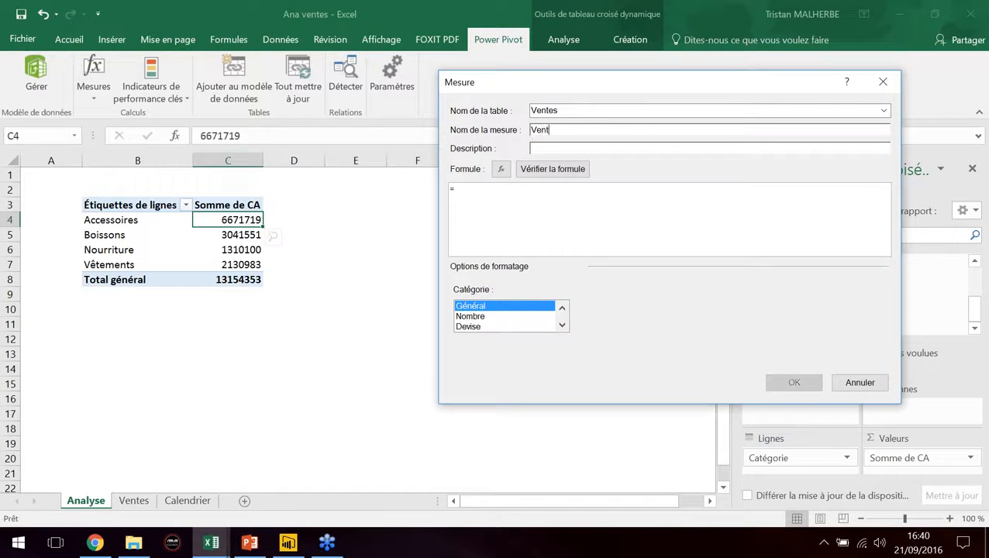
type("es N")
- Define the Ventes N measure's formula as =SUM(Ventes[CA])
left_click(541, 195)
type("sum")
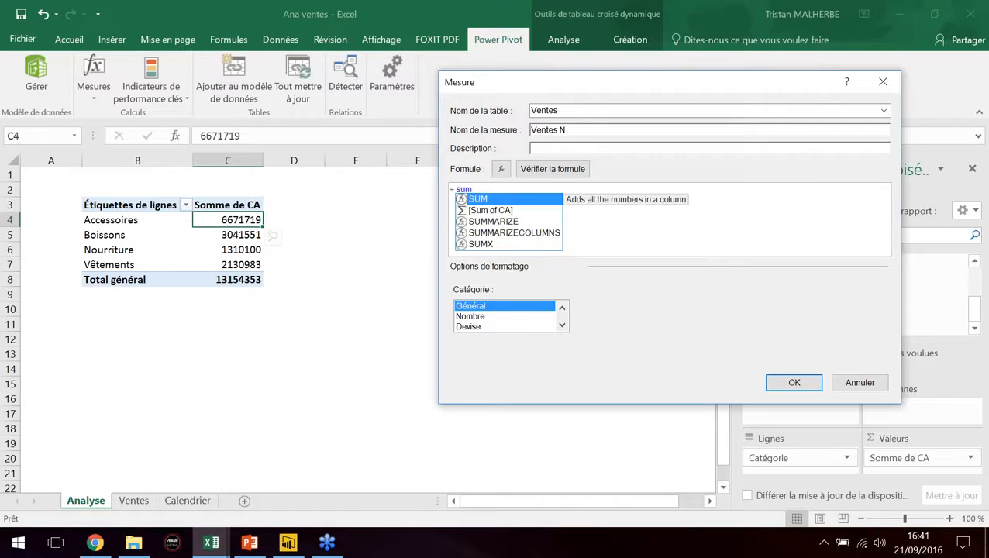
key("Tab")
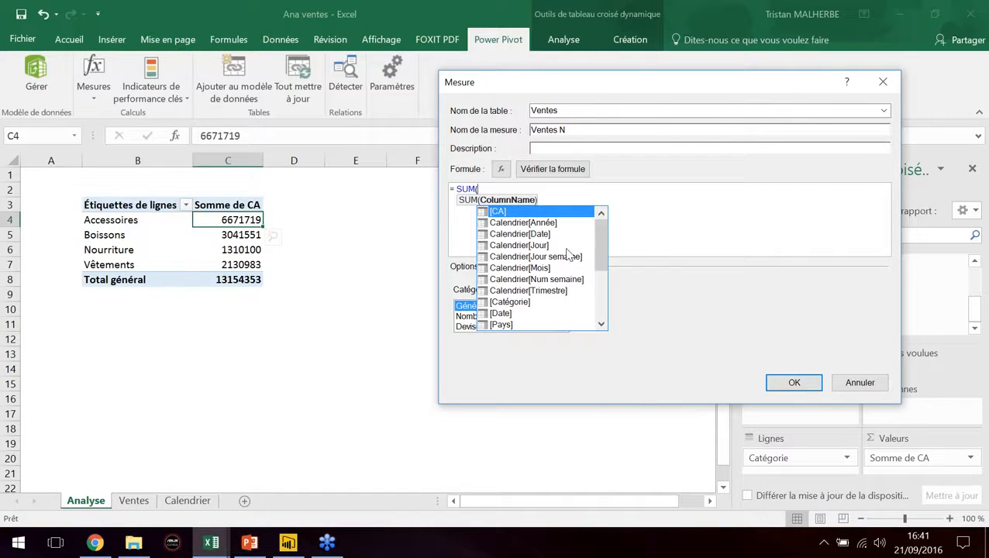
type("ven")
key("Tab")
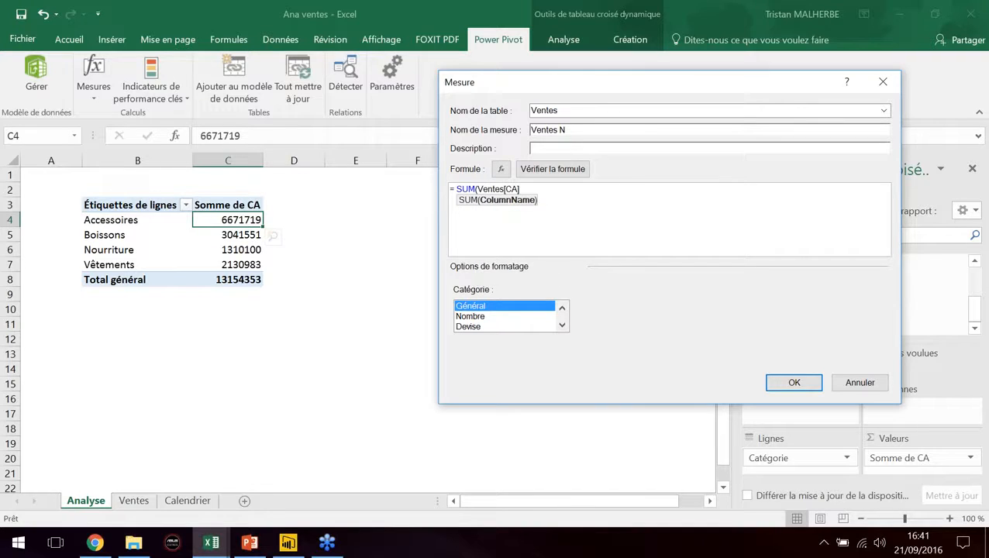
type(")")
- Format the measure as a decimal number with a thousands separator and 0 decimals
left_click(563, 326)
left_click(498, 309)
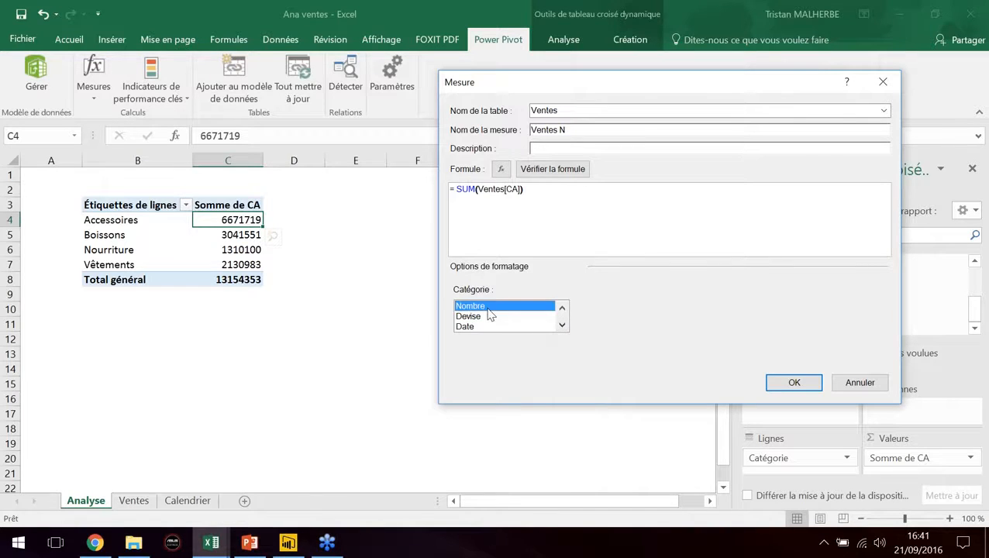
left_click(587, 346)
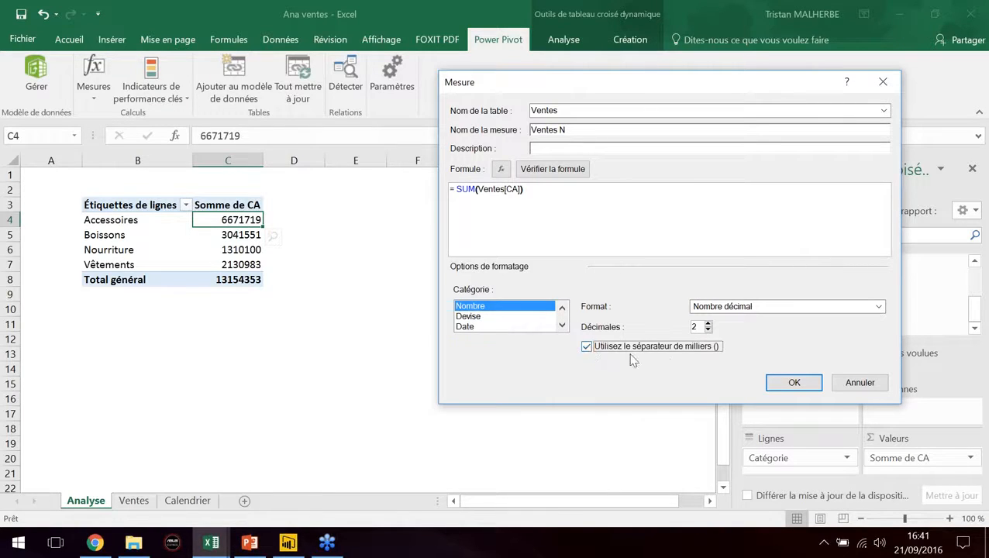
left_click(708, 329)
left_click(707, 329)
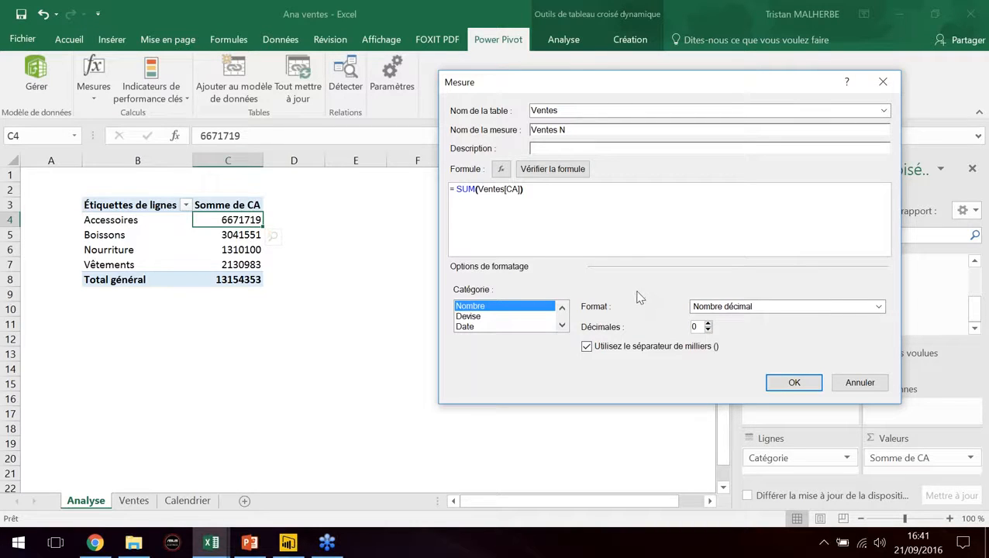
left_click_drag(582, 85, 625, 83)
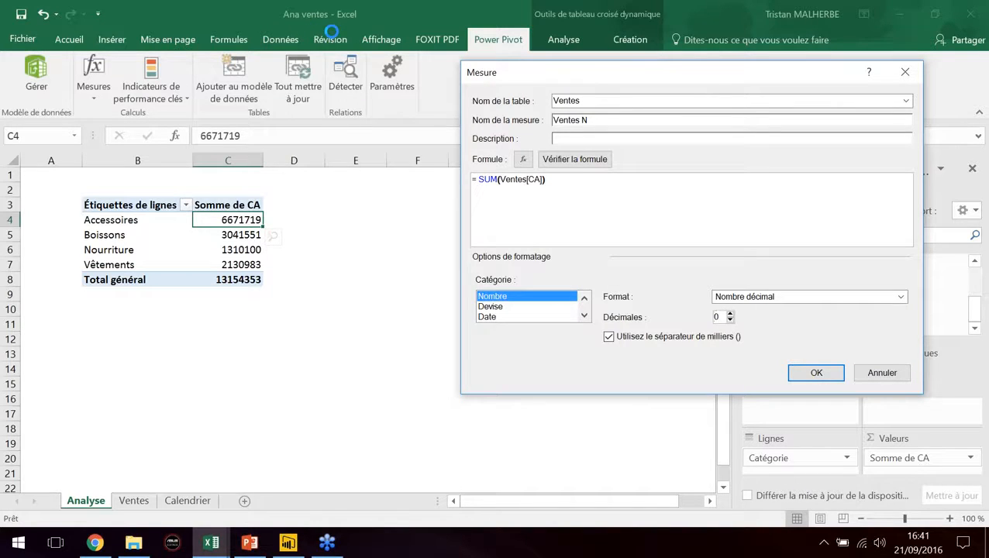
- Examine the SUM function and its Ventes[CA] column argument in the measure's formula
mouse_move(496, 179)
left_mouse_down()
mouse_move(478, 180)
mouse_move(487, 190)
left_mouse_up()
left_click(491, 191)
left_click_drag(543, 180, 504, 181)
left_click(538, 180)
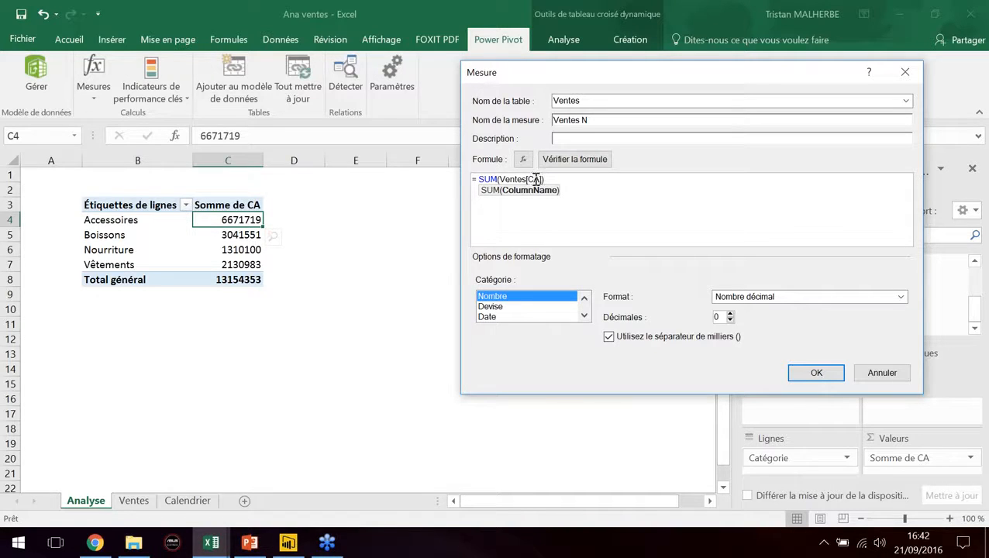
left_click_drag(527, 179, 500, 181)
left_click(572, 210)
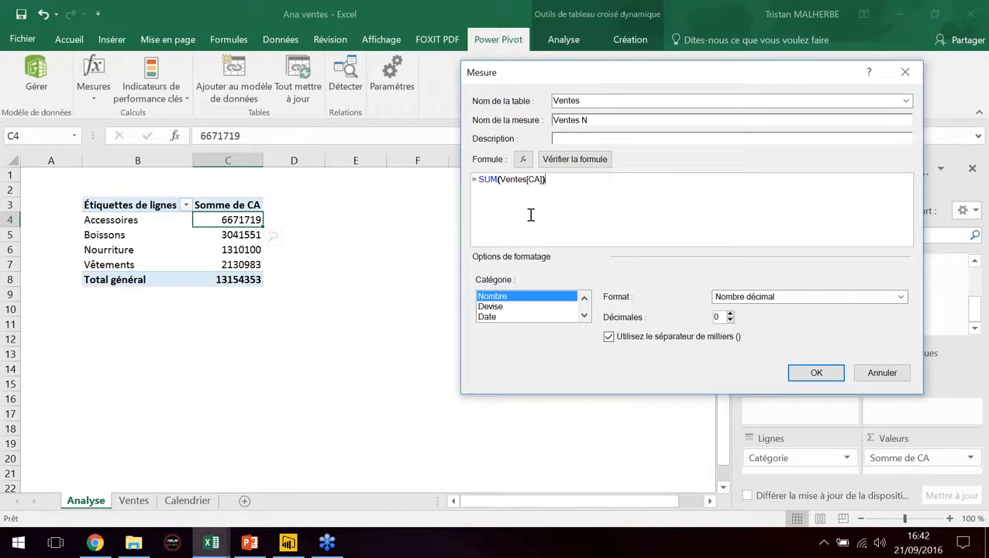
left_click(534, 179)
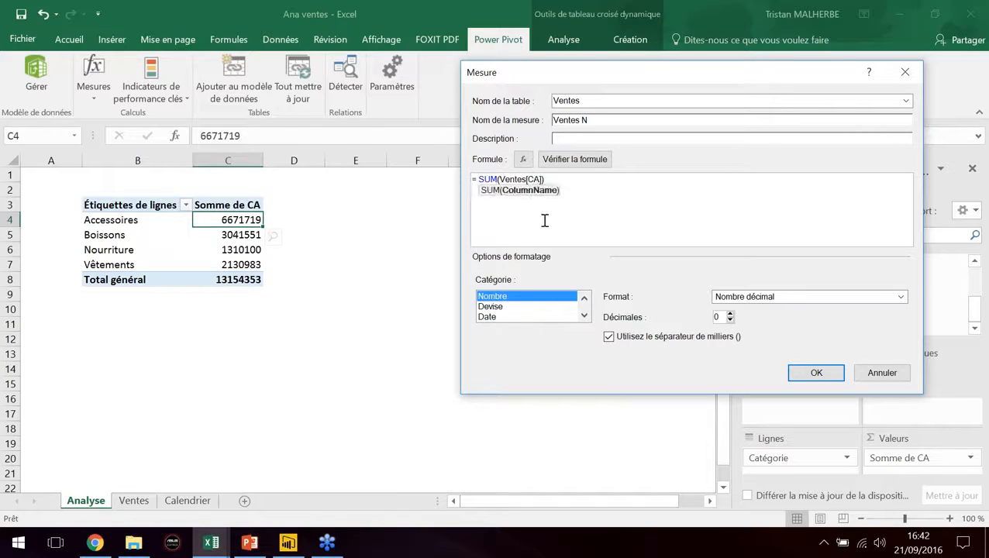
left_click_drag(498, 180, 484, 180)
left_click(539, 180)
- Create the Ventes N measure and locate it among the Ventes table's fields
left_click(817, 373)
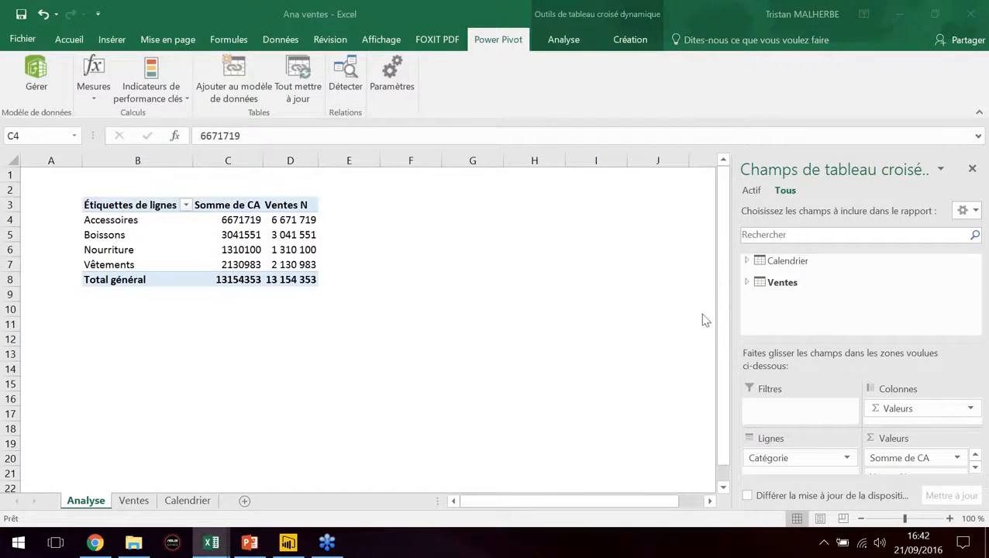
left_click(756, 283)
left_click_drag(983, 288, 979, 313)
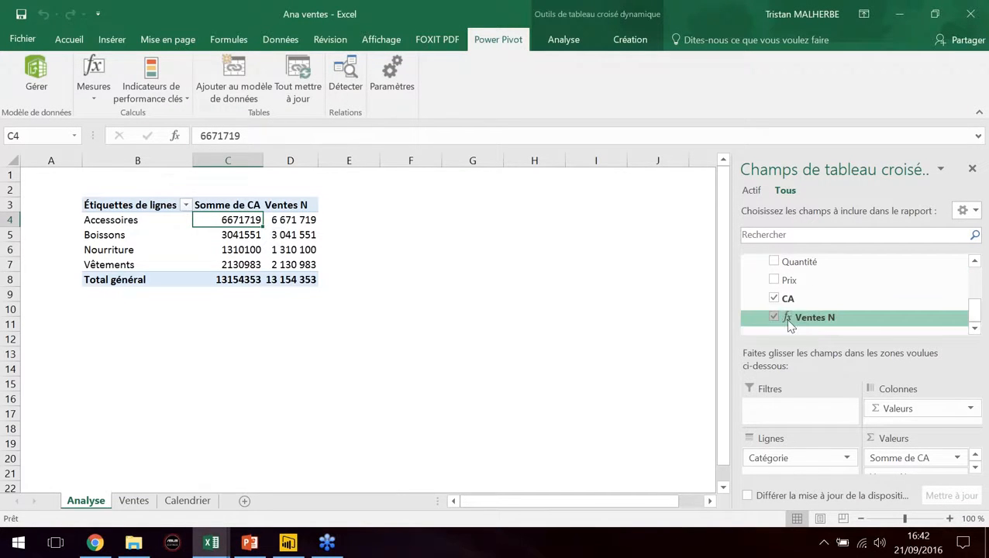
scroll(792, 321, "up", 3)
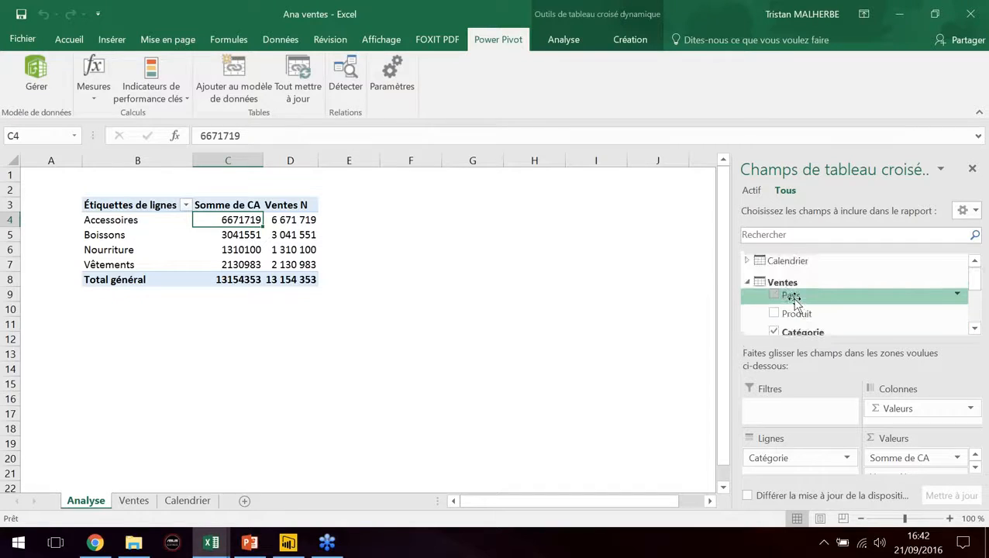
left_click_drag(974, 287, 975, 311)
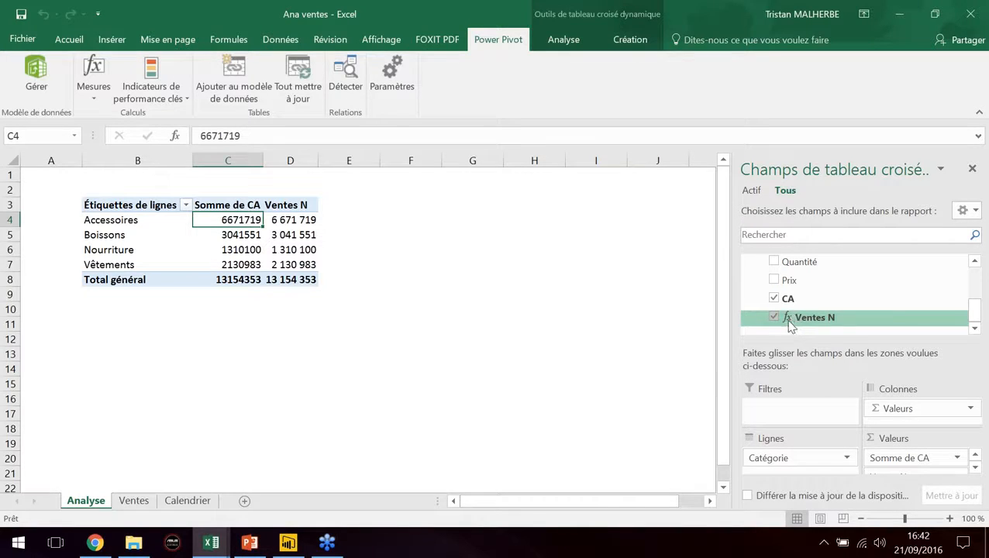
- Compare the Somme de CA and Ventes N columns, and remove Somme de CA from the pivot table's values
left_click(279, 235)
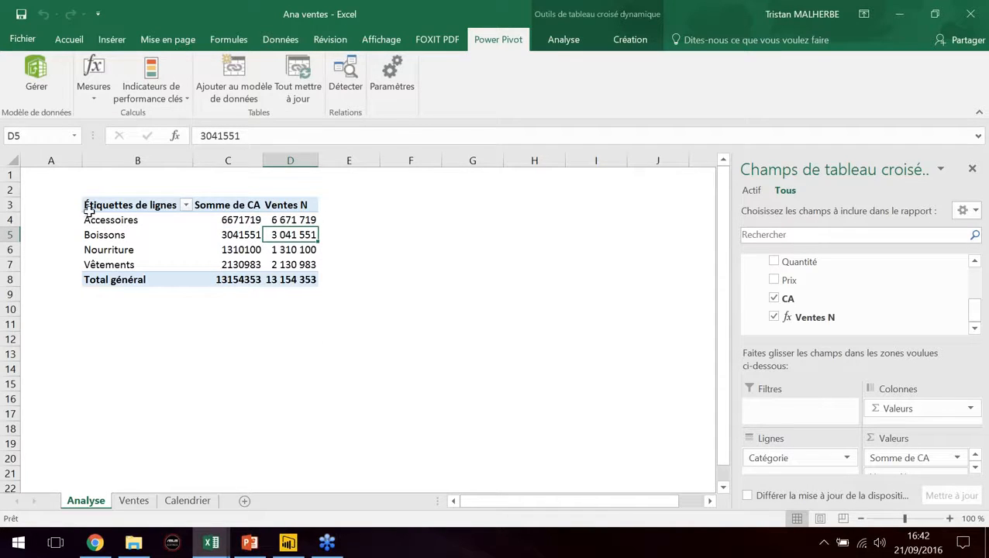
left_click(235, 222)
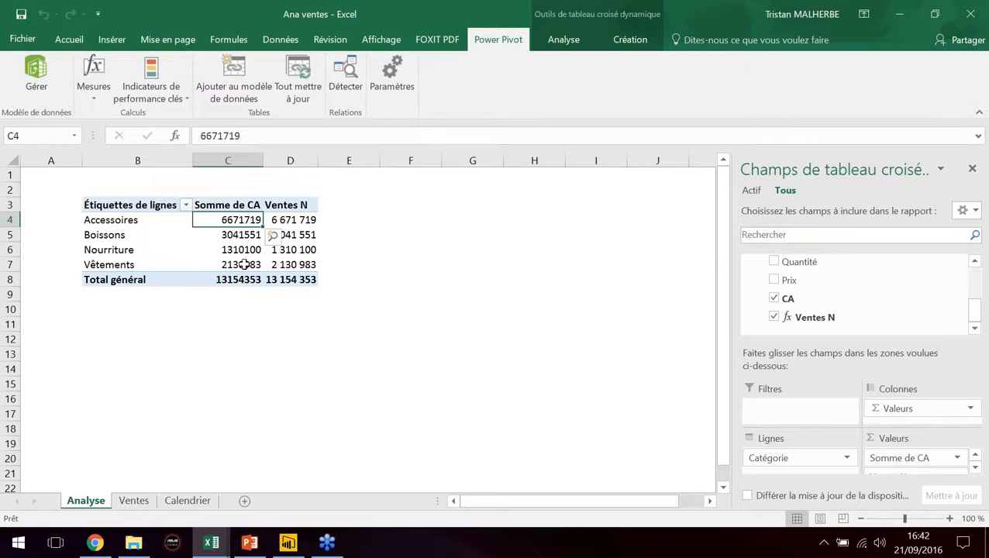
left_click(288, 220)
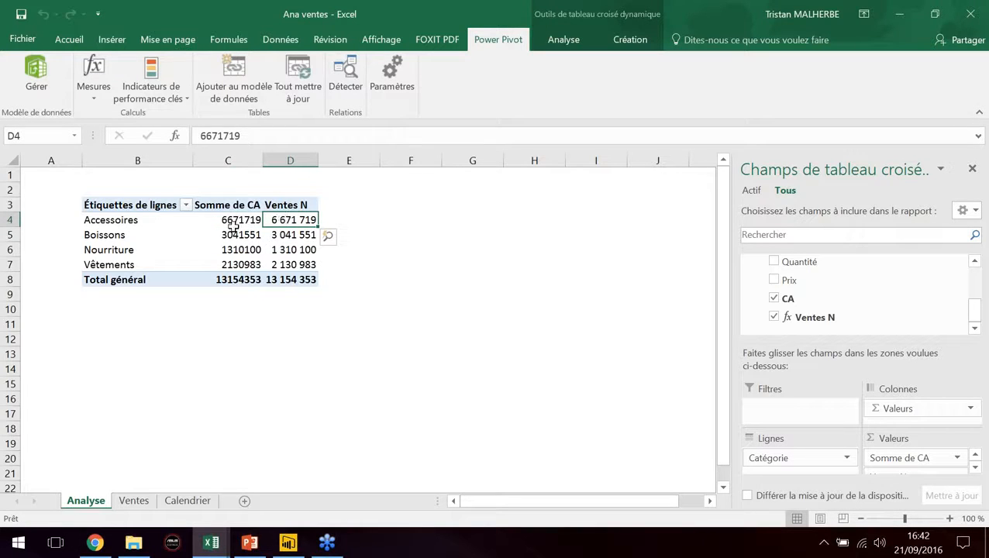
left_click_drag(232, 223, 241, 280)
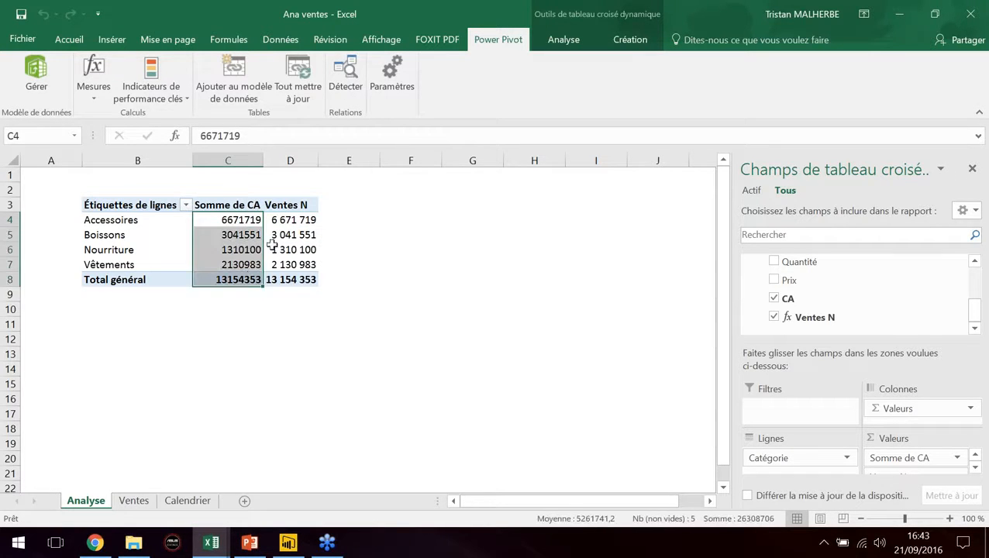
left_click(286, 233)
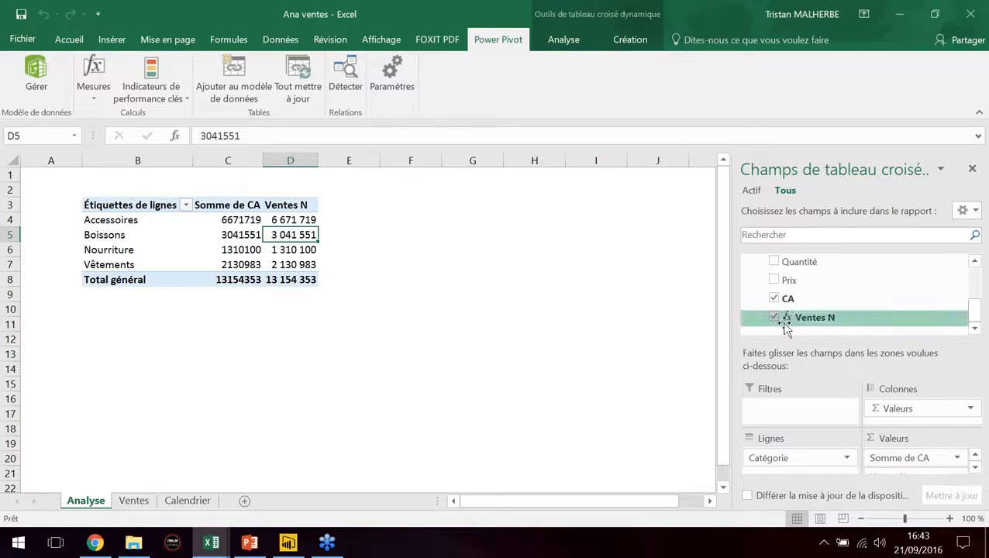
left_click_drag(930, 457, 884, 301)
left_click(220, 233)
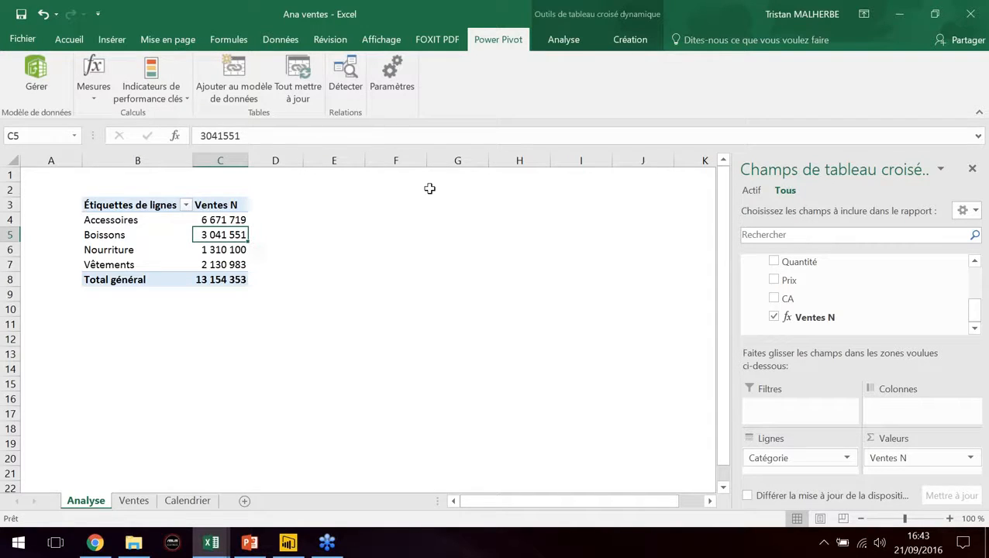
- Insert a slicer for the pivot table on Année from the Calendrier table
left_click(555, 48)
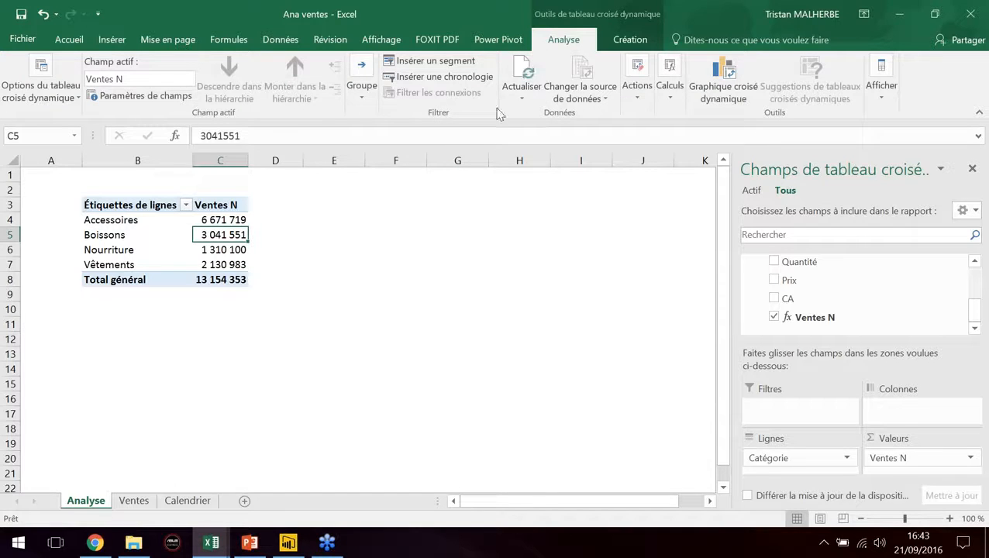
left_click(427, 62)
left_click(438, 130)
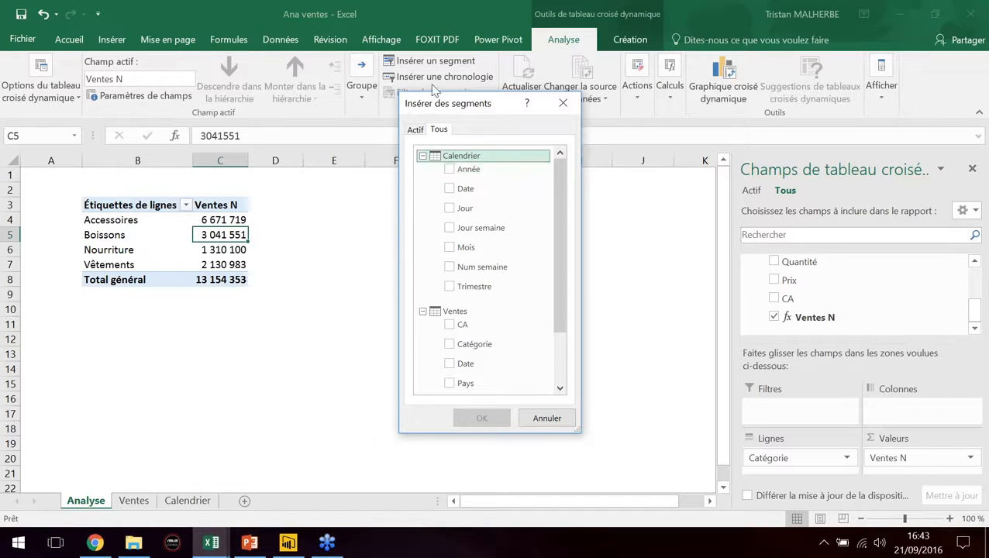
left_click(454, 173)
left_click(473, 417)
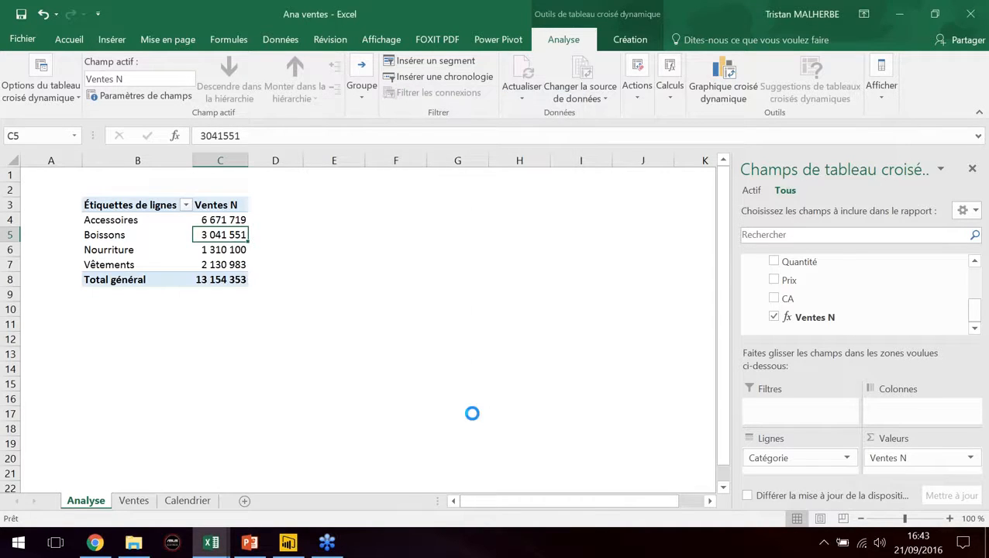
- Place the Année slicer beside the pivot table with 4 columns, about 2.73 cm high and 8.75 cm wide
left_click_drag(366, 245, 356, 187)
left_click_drag(445, 382, 552, 248)
left_click(823, 58)
left_click(824, 57)
left_click(824, 58)
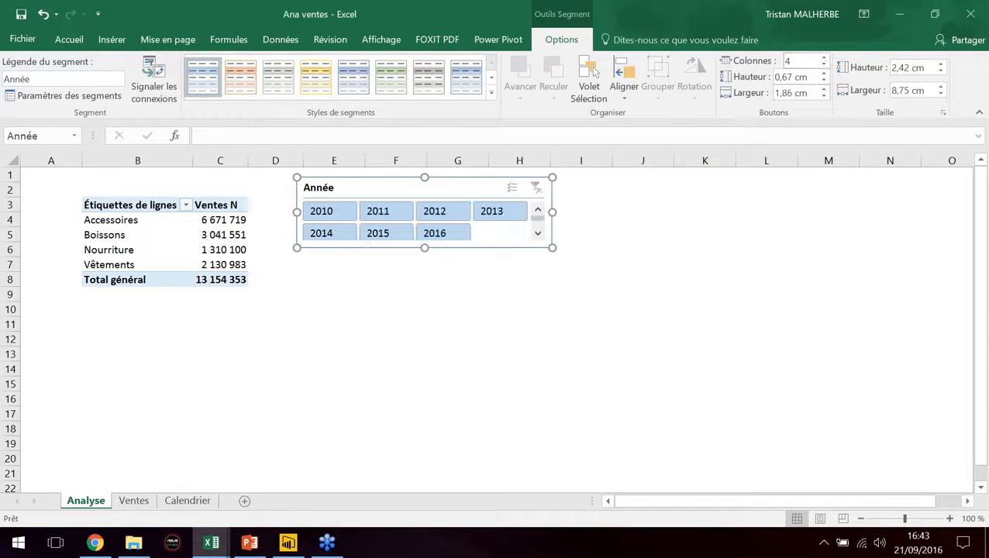
left_click_drag(426, 249, 431, 257)
left_click_drag(450, 187, 461, 185)
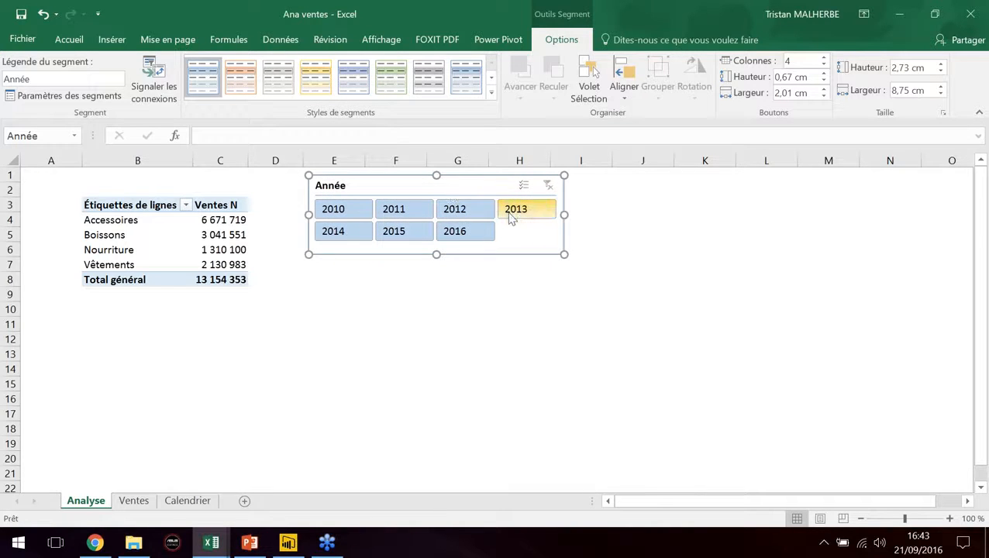
- Test the Année slicer on several years including 2013 and 2015, and leave the pivot table filtered on 2012
left_click(503, 301)
left_click(517, 209)
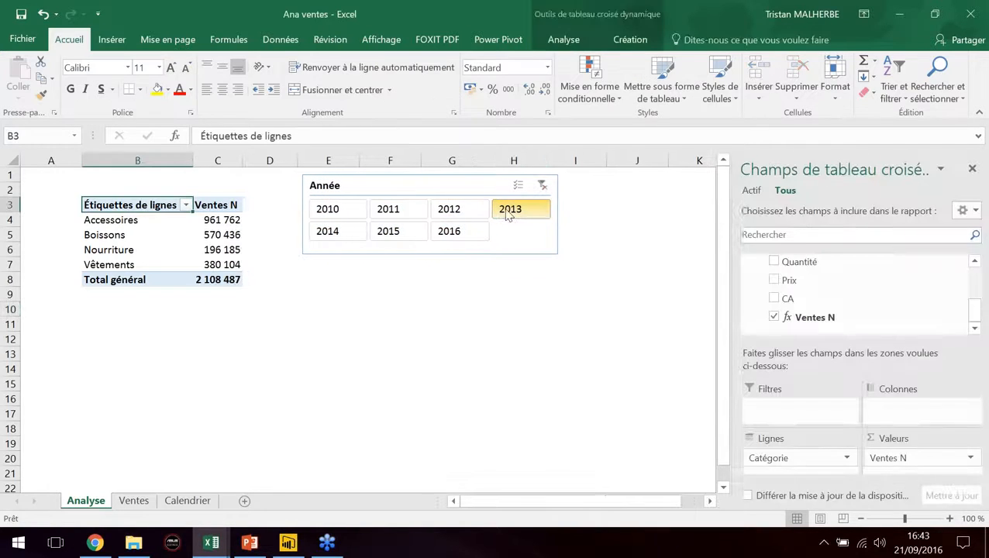
left_click(475, 210)
left_click(407, 233)
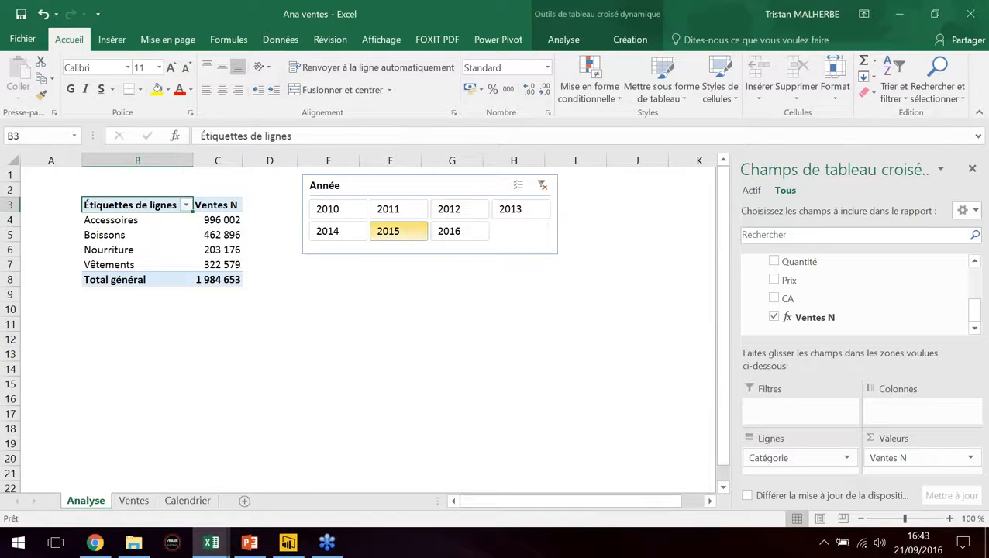
left_click(448, 208)
- Examine how the Année slicer and the category rows determine the Ventes N values
left_click_drag(223, 220, 224, 266)
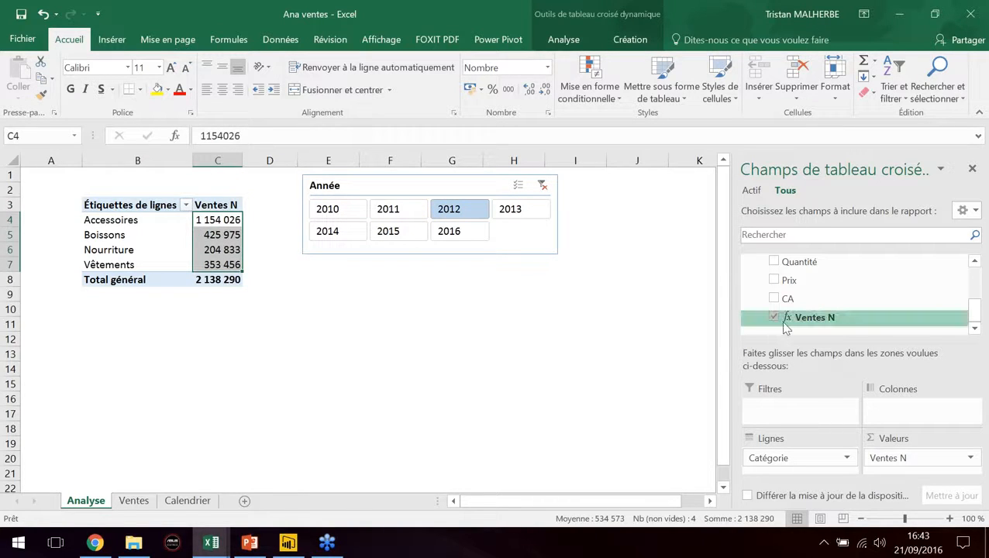
left_click(270, 281)
left_click(221, 233)
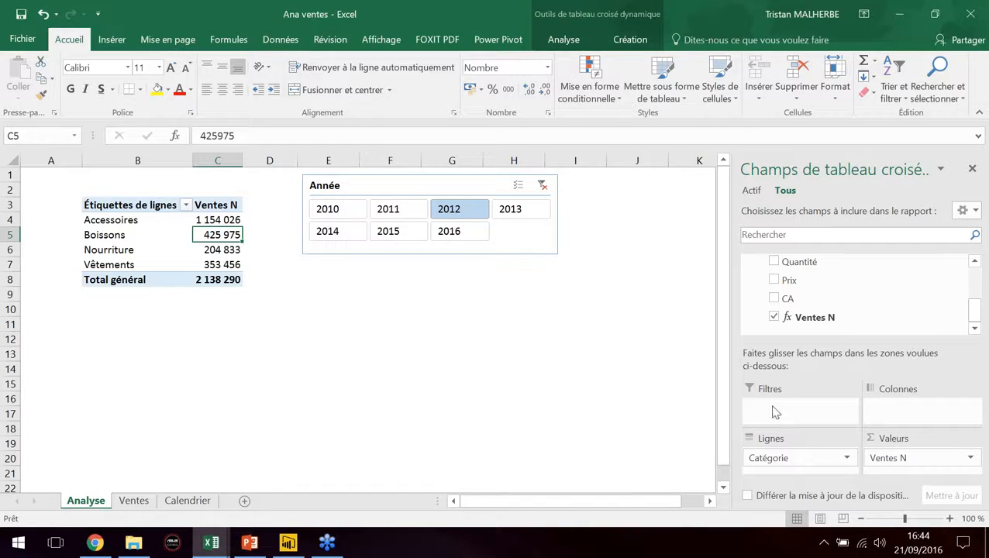
left_click(466, 184)
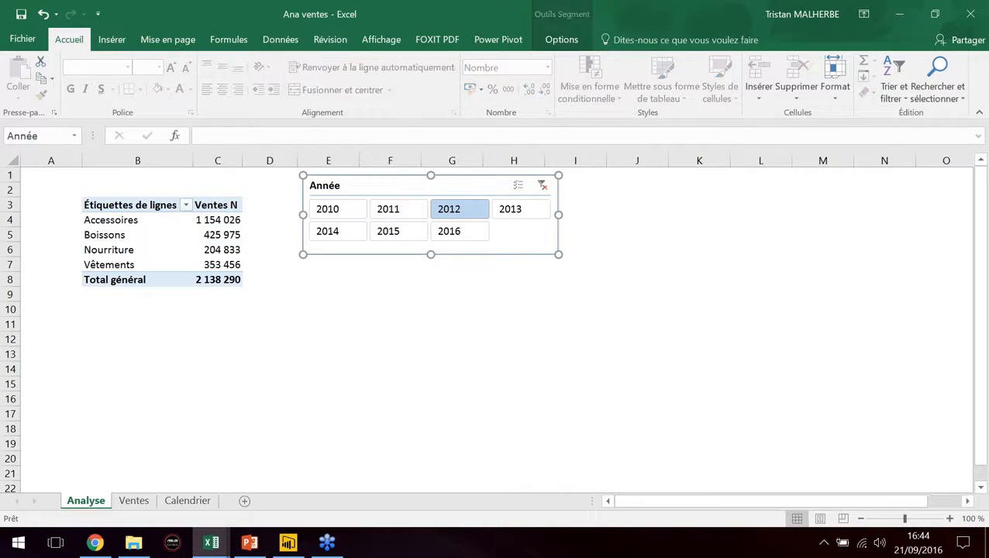
left_click(195, 235)
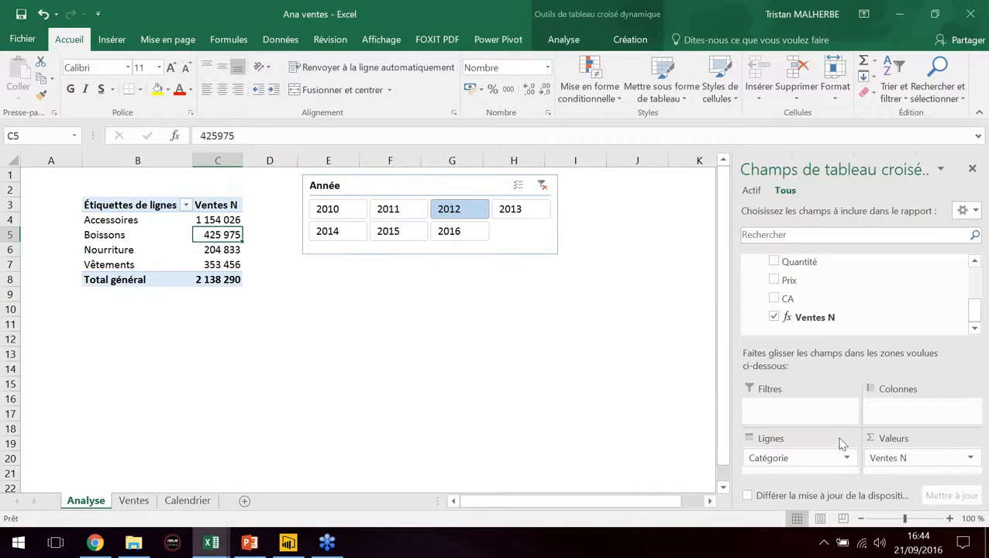
left_click_drag(118, 219, 123, 263)
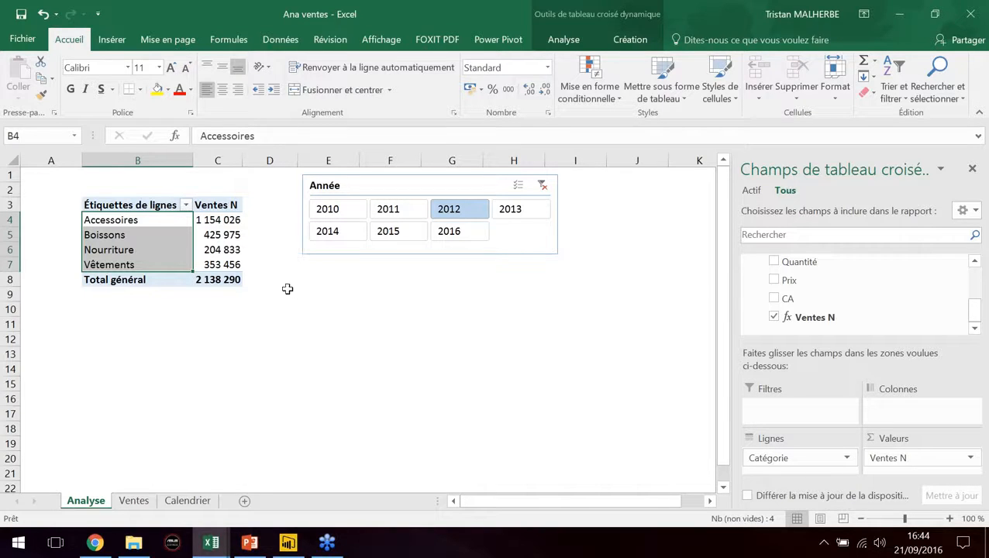
- Fill the Ventes N value for Boissons with yellow and shift the Année slicer slightly sideways
left_click(226, 233)
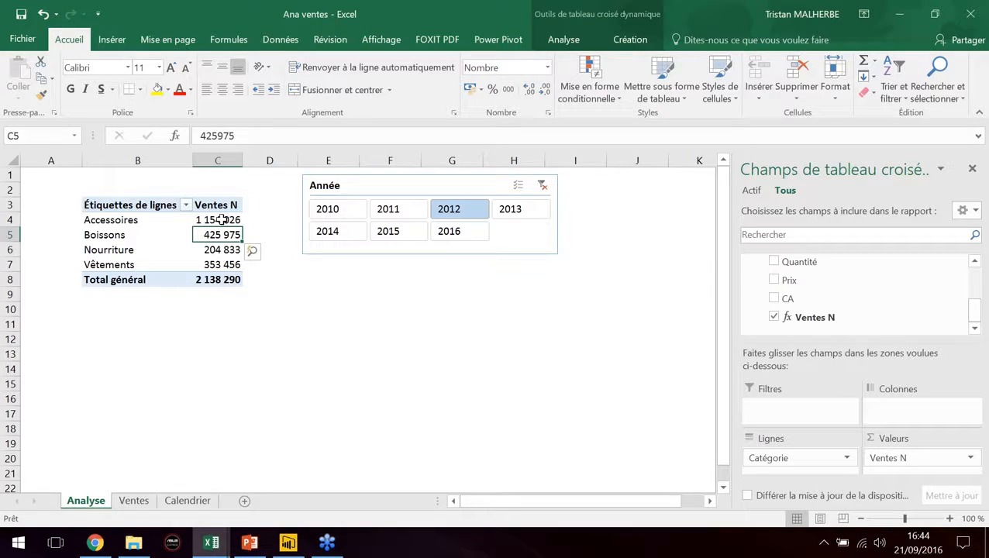
left_click(157, 88)
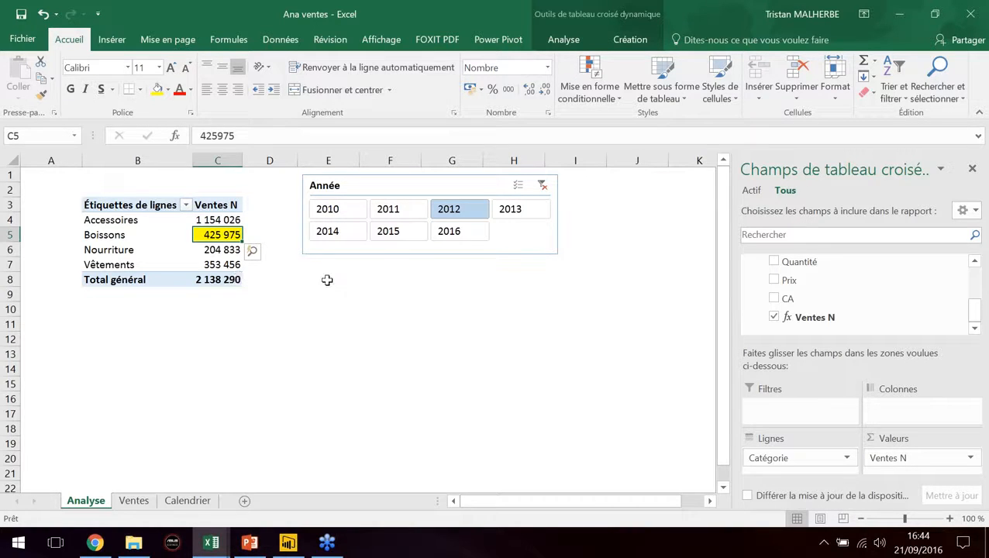
left_click_drag(459, 181, 461, 181)
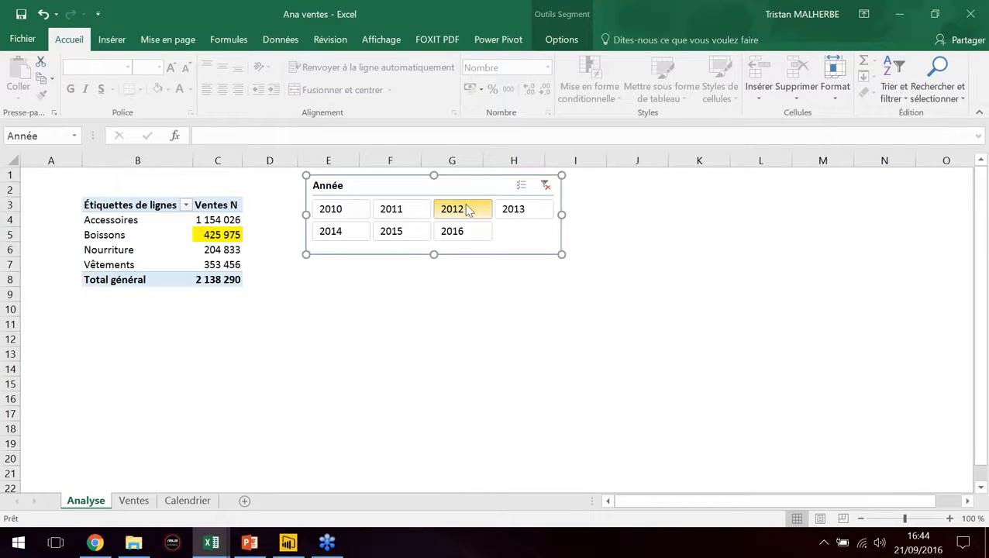
- Examine how the 2012 slicer selection and the Boissons and Nourriture rows determine their Ventes N values
left_click(467, 210)
left_click(92, 238)
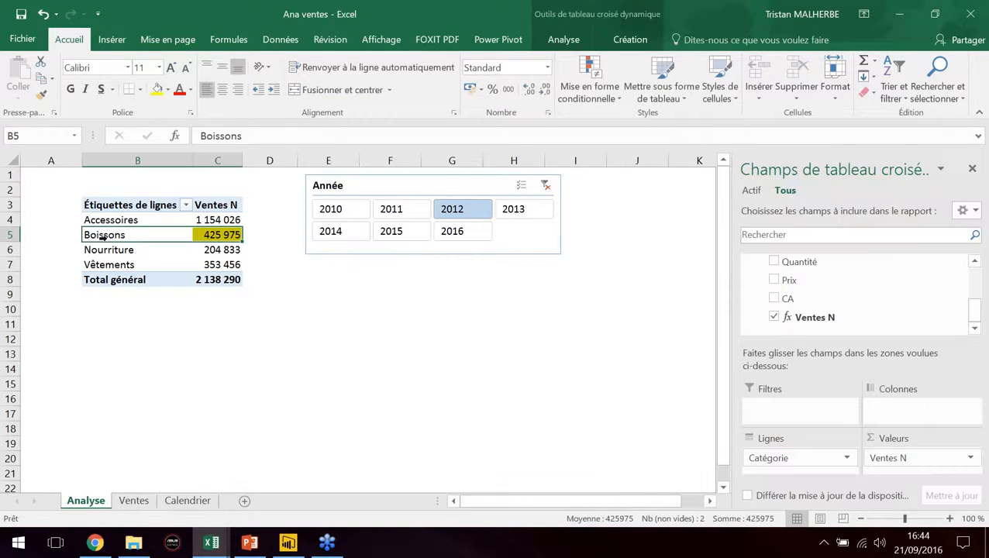
left_click(210, 249)
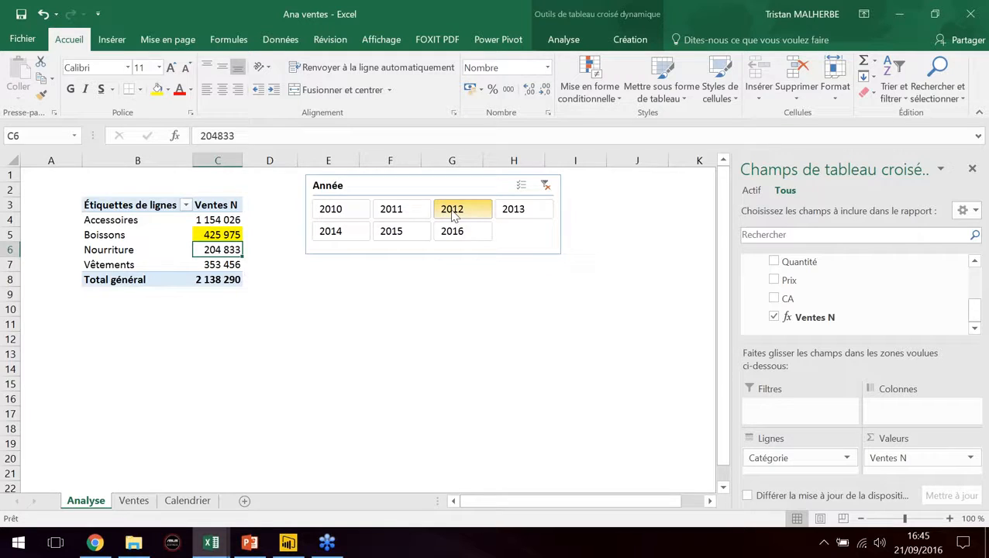
left_click(97, 250)
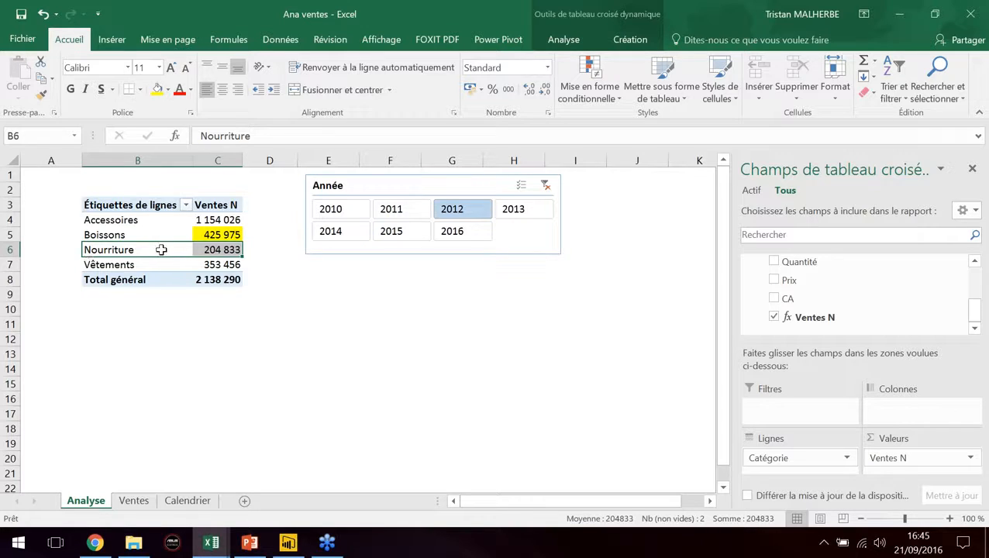
left_click(246, 224)
left_click(214, 231)
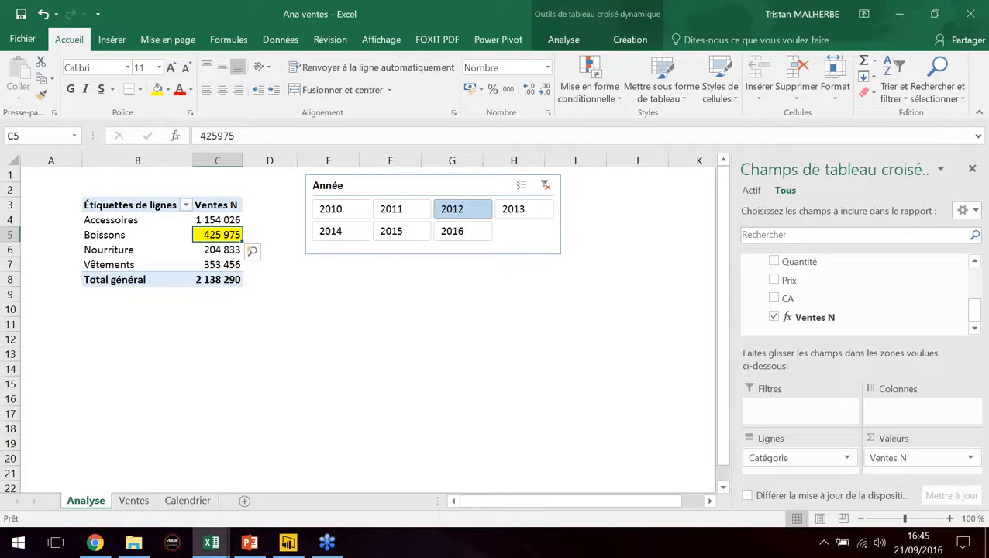
- Nudge the Année slicer slightly closer to the pivot table and filter the pivot table on 2013
left_click_drag(416, 186, 411, 186)
left_click(404, 279)
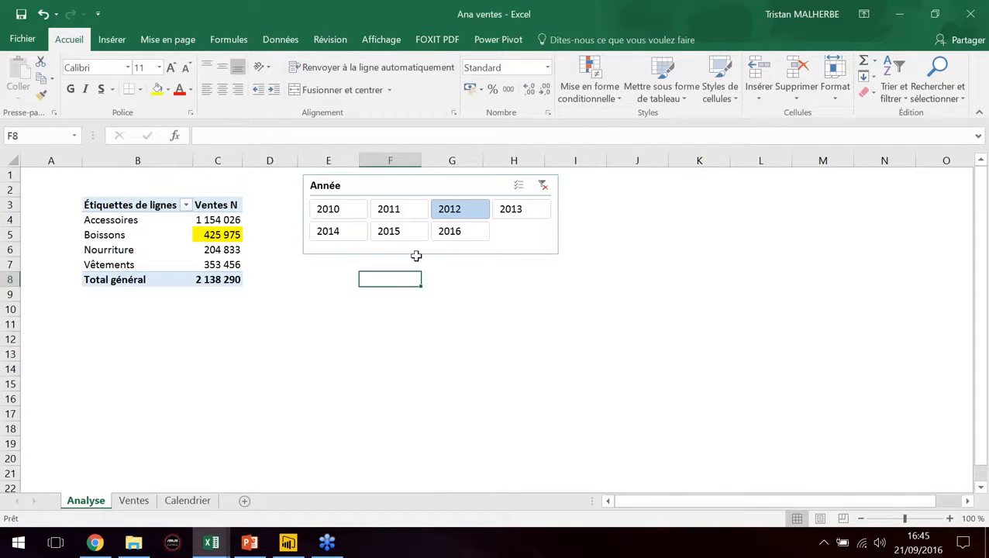
left_click(420, 217)
left_click(463, 220)
left_click(523, 223)
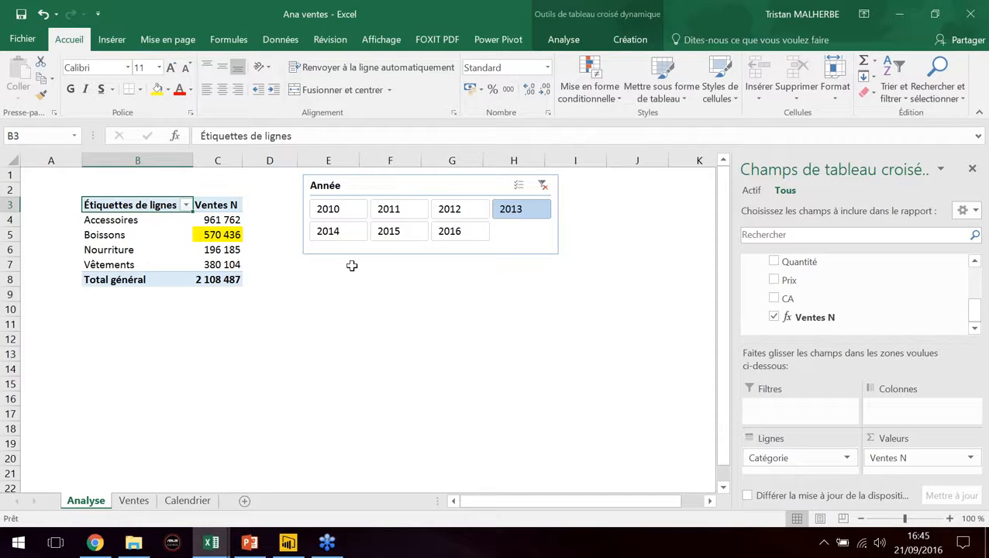
- Examine the Accessoires value in the Ventes N column under the 2013 filter
left_click(233, 220)
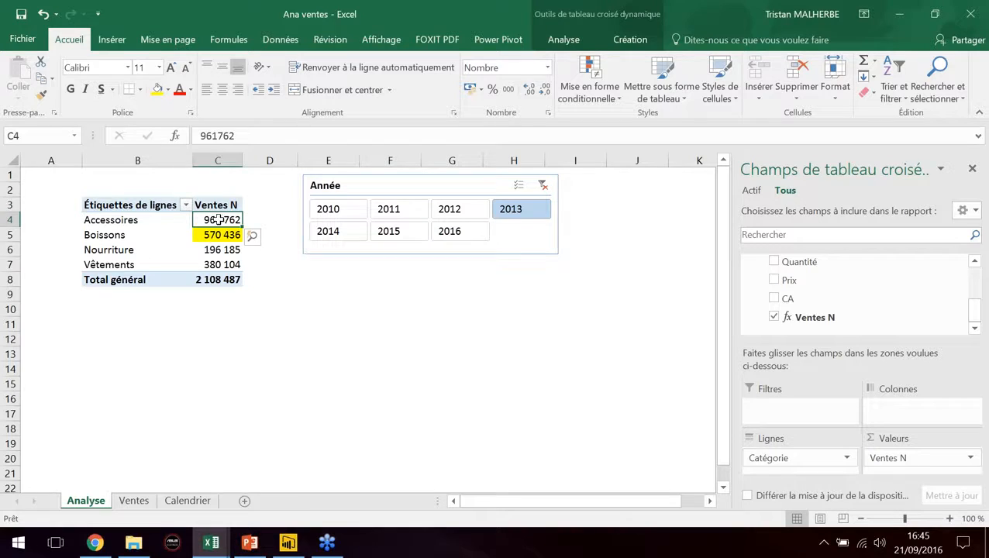
left_click(222, 203)
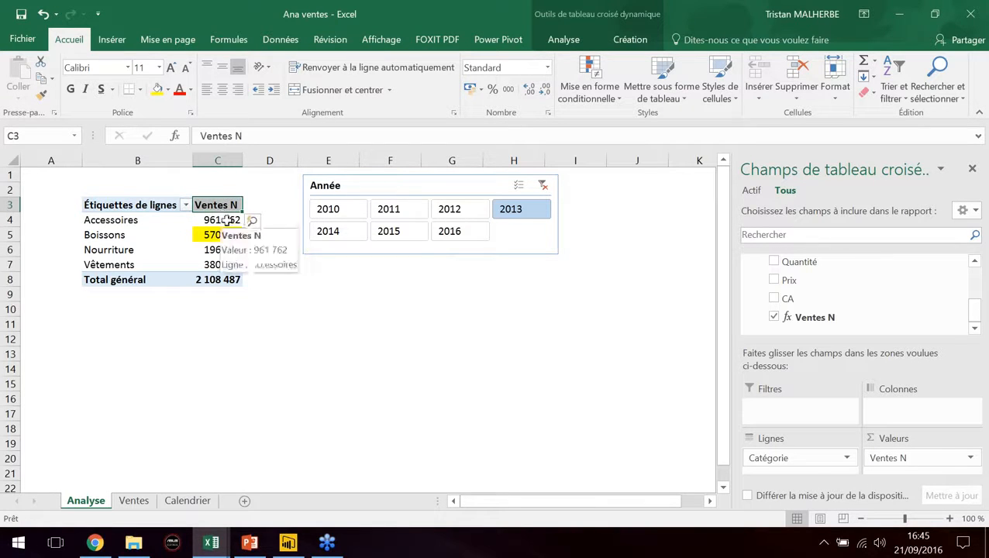
left_click(227, 221)
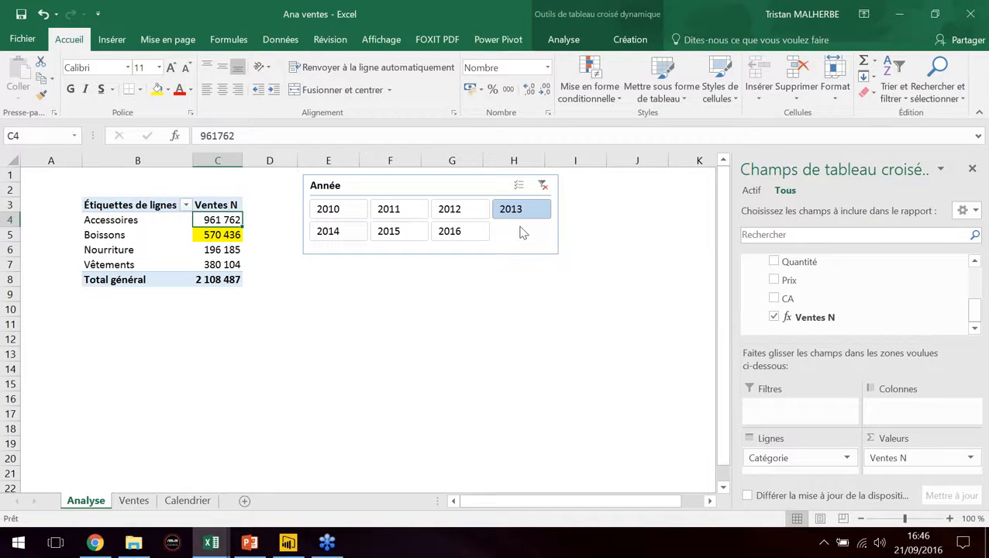
key("alt+Tab")
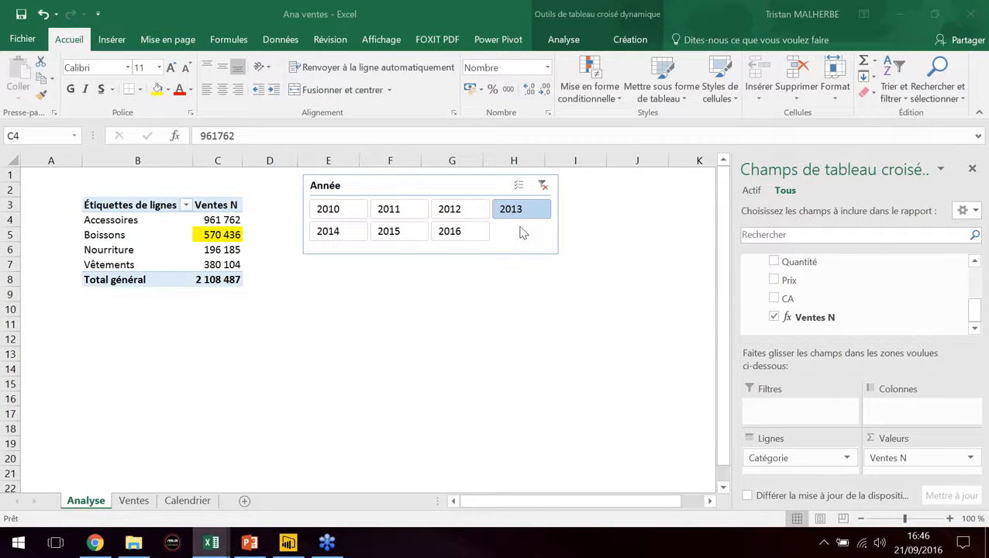
key("alt+Tab")
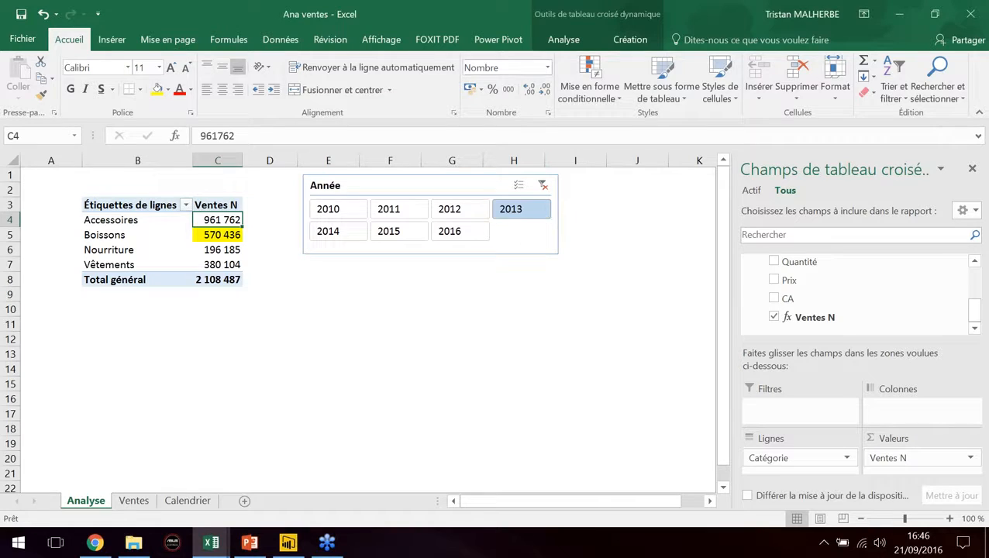
- Start a new Power Pivot measure in the Ventes table and name it Quantités N
left_click(500, 39)
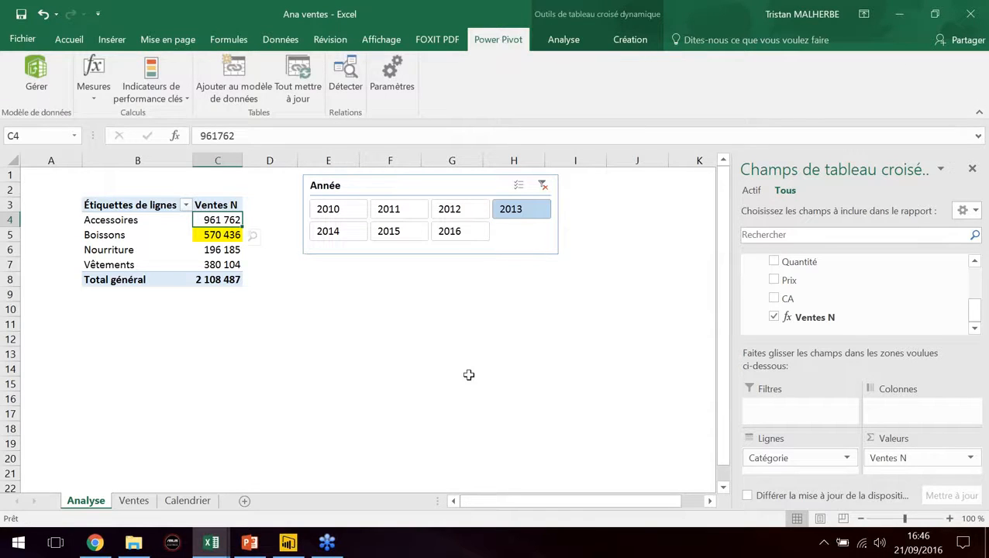
mouse_move(976, 317)
left_mouse_down()
mouse_move(974, 271)
mouse_move(974, 314)
left_mouse_up()
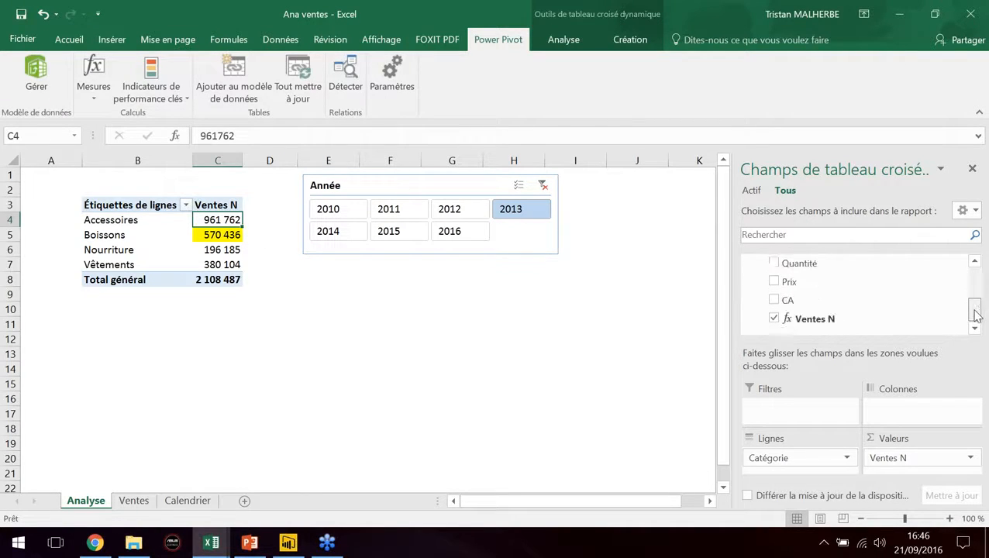
left_click(94, 96)
left_click(112, 113)
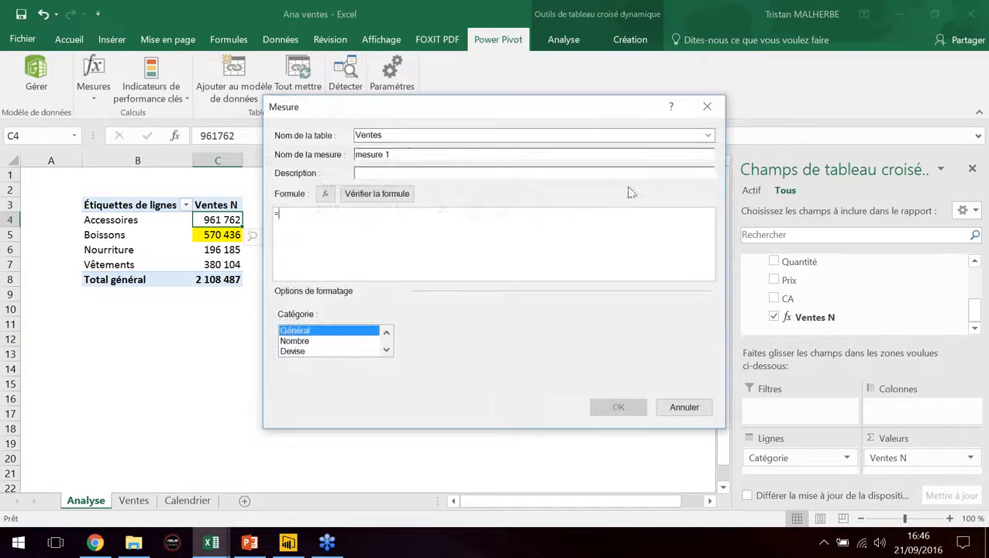
type("Quantités N")
key("Tab")
key("Tab")
key("Tab")
key("Tab")
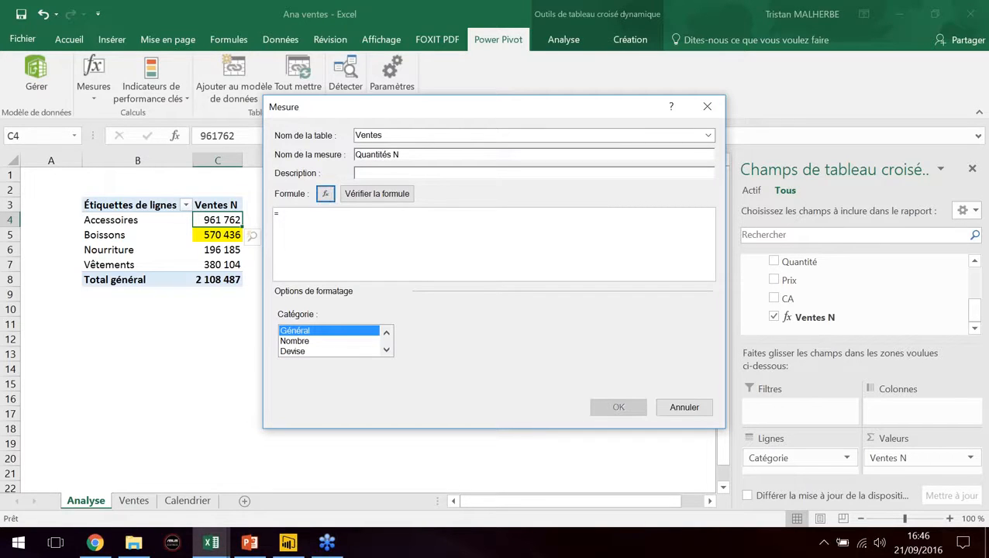
- Enter the Quantités N formula as = SUM( Ventes[Quantité] )
type("SUM(")
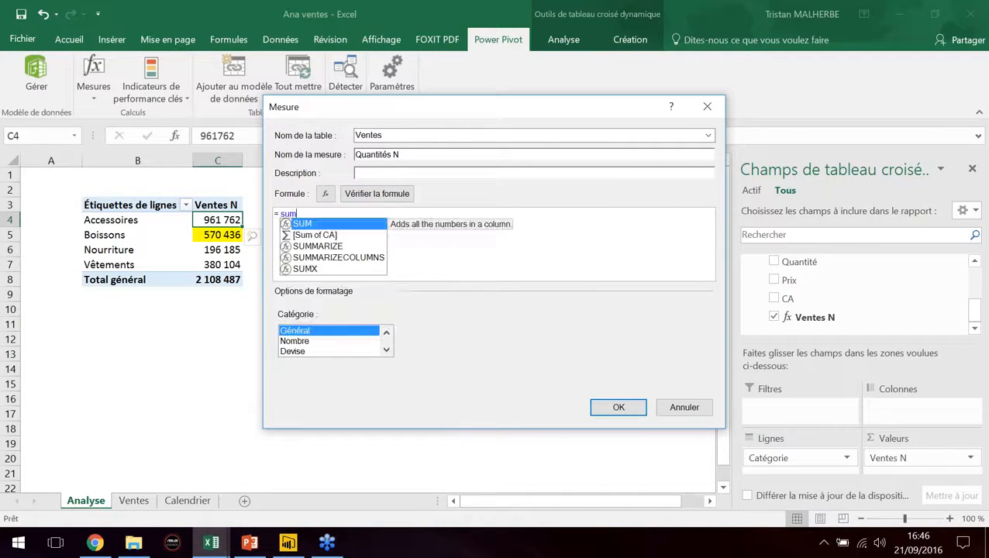
type(" q")
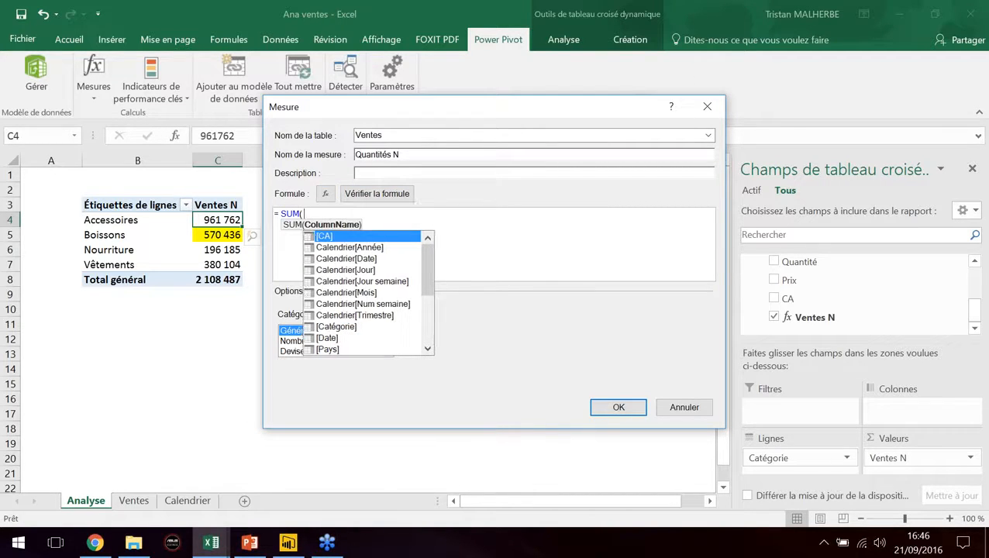
key("Down")
key("Tab")
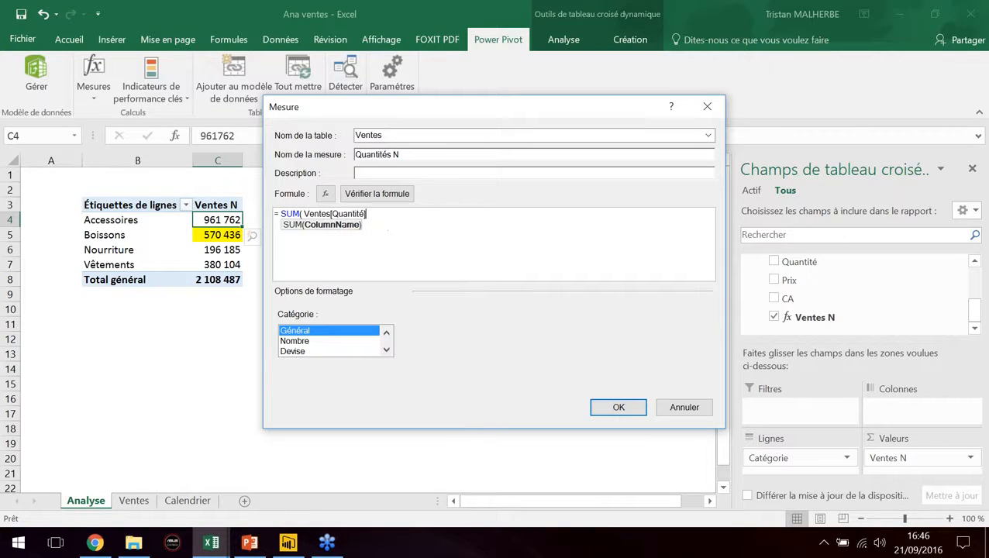
type(")")
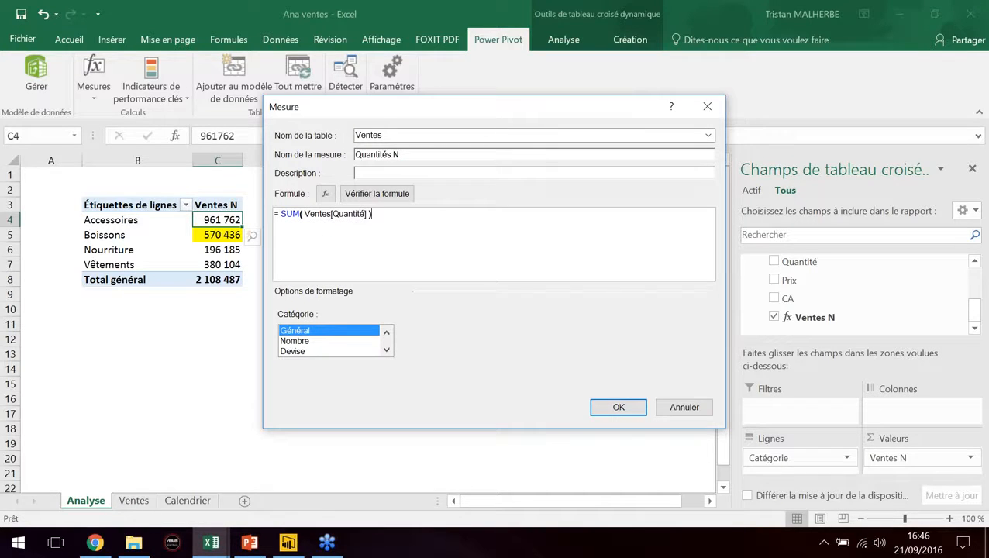
- Format Quantités N as a decimal number with 0 decimals and a thousands separator, and create the measure
left_click(310, 341)
left_click(533, 355)
left_click(532, 354)
left_click(410, 371)
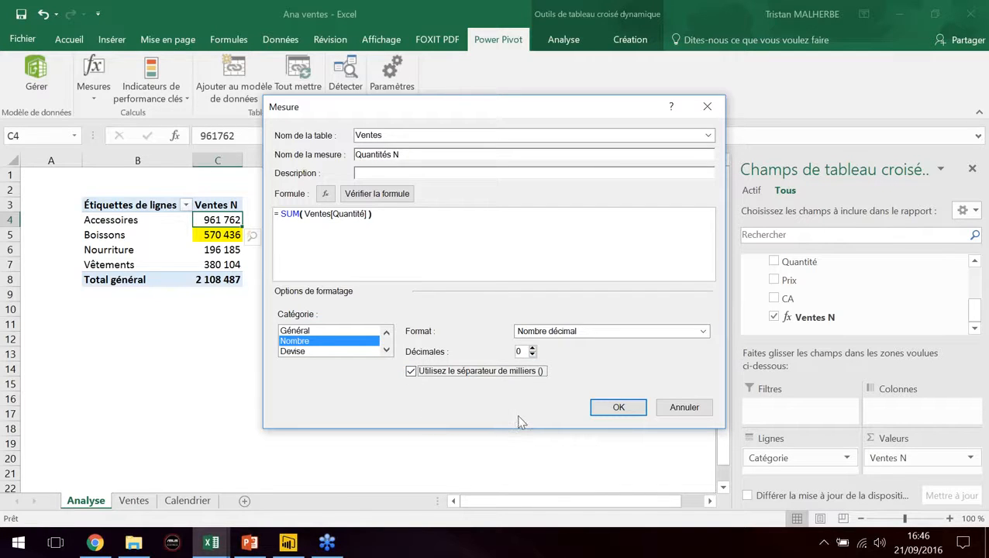
left_click(606, 410)
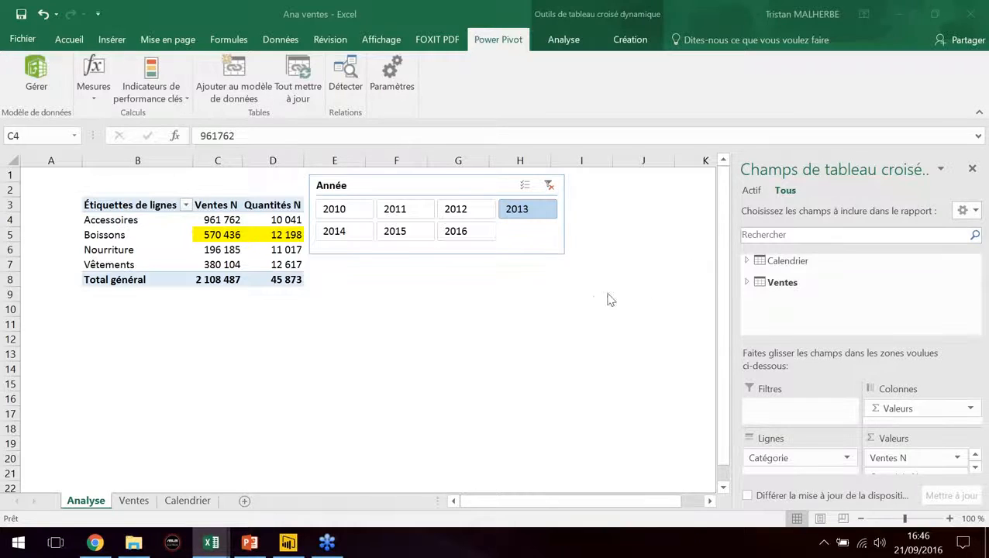
- Move the Année slicer clear of the widened pivot table and replace the yellow fill on the Boissons values with white
left_click_drag(486, 184, 549, 184)
left_click(281, 225)
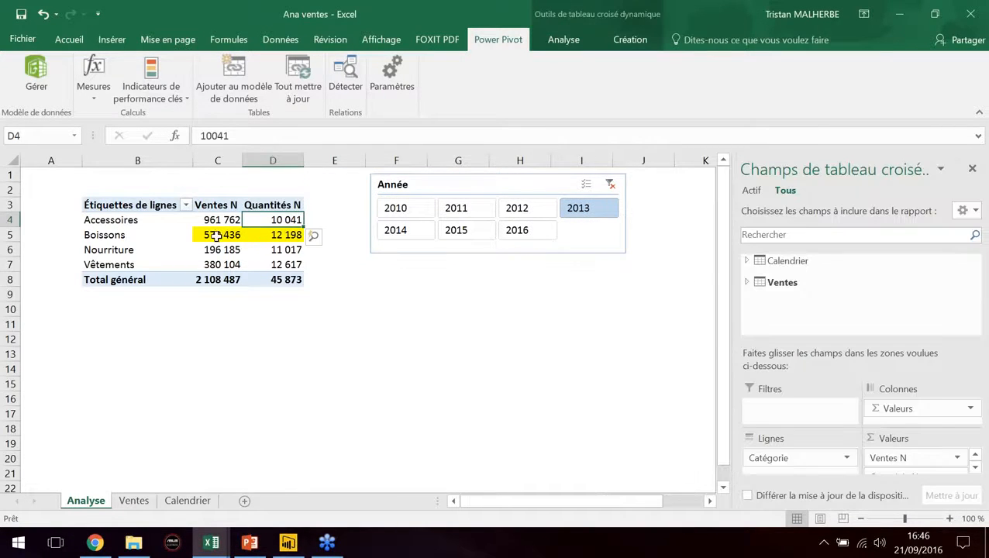
left_click_drag(218, 234, 283, 235)
left_click(69, 40)
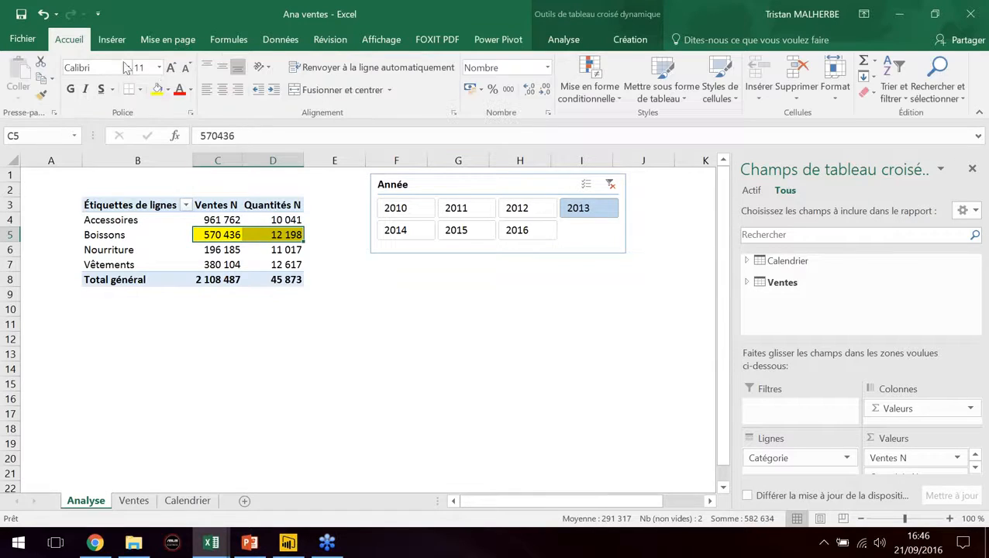
left_click(168, 89)
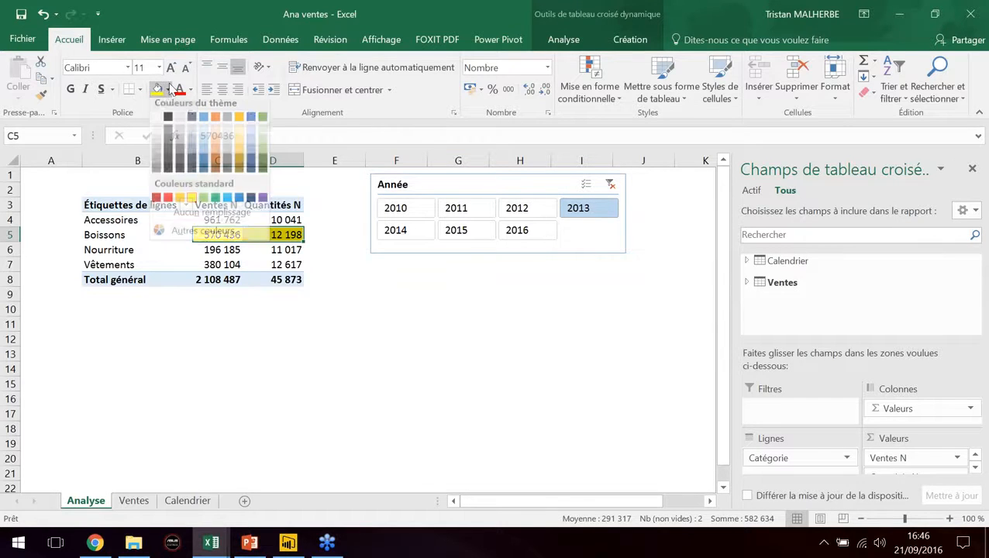
left_click(157, 121)
left_click(332, 233)
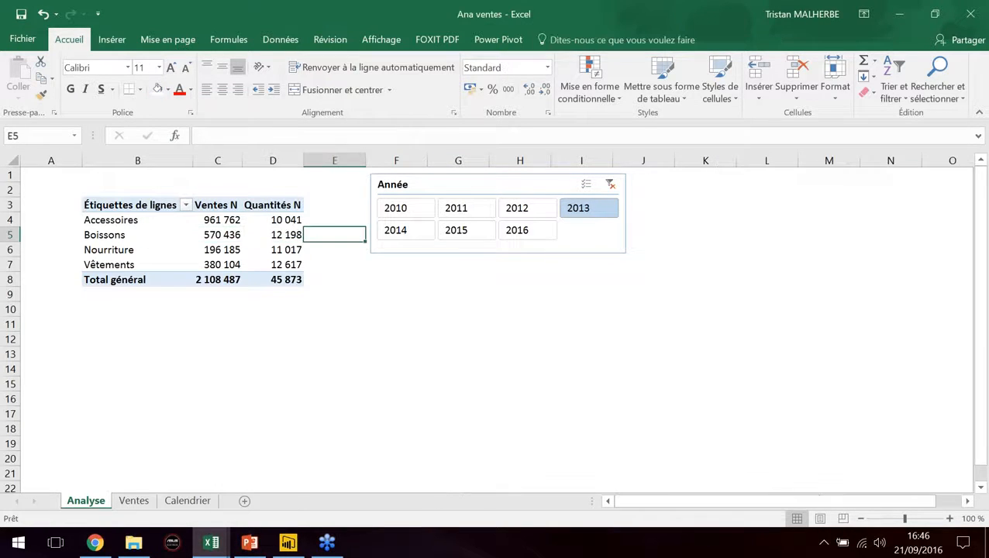
- Start a new Power Pivot measure named Ventes N-1 in the Ventes table and move its dialog clear of the pivot table
left_click(271, 234)
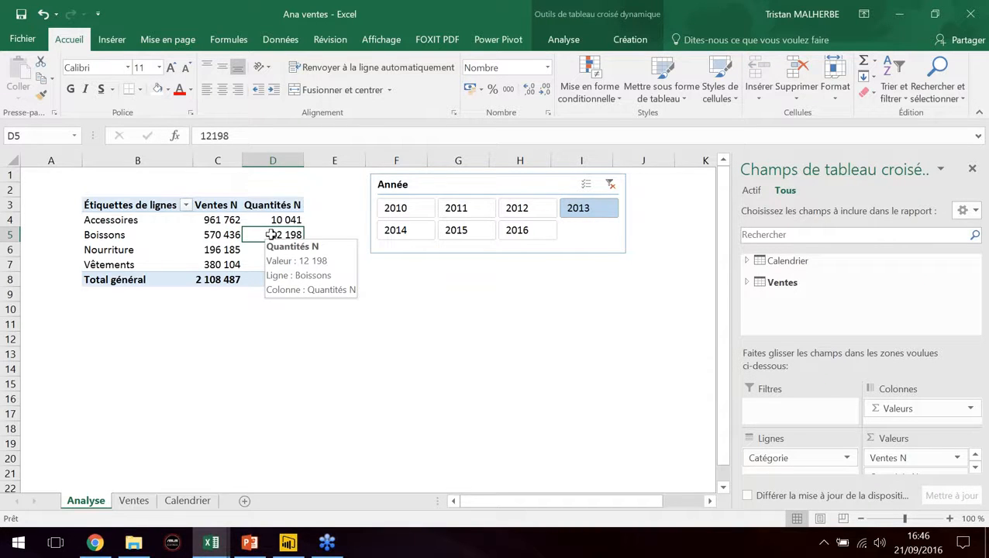
left_click(211, 206)
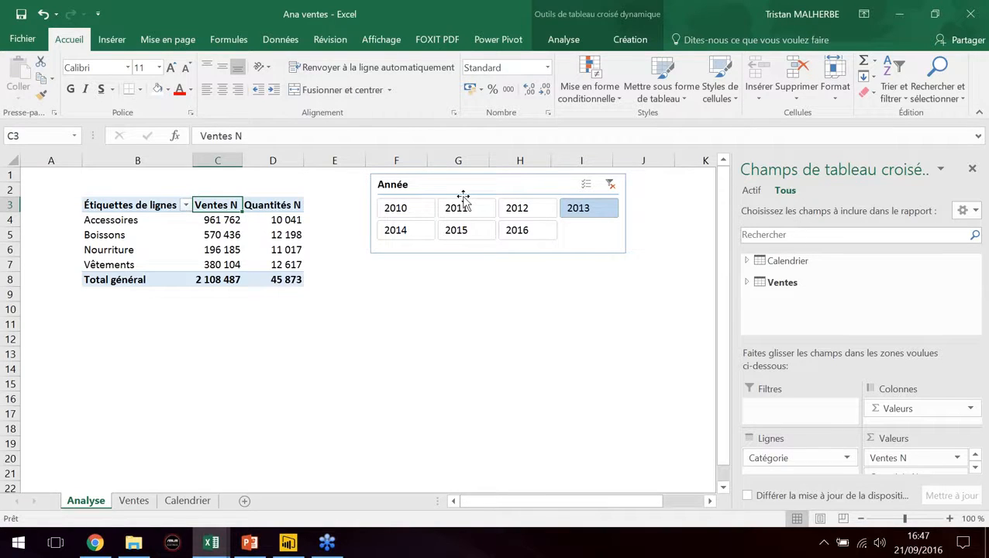
left_click(515, 40)
left_click(87, 105)
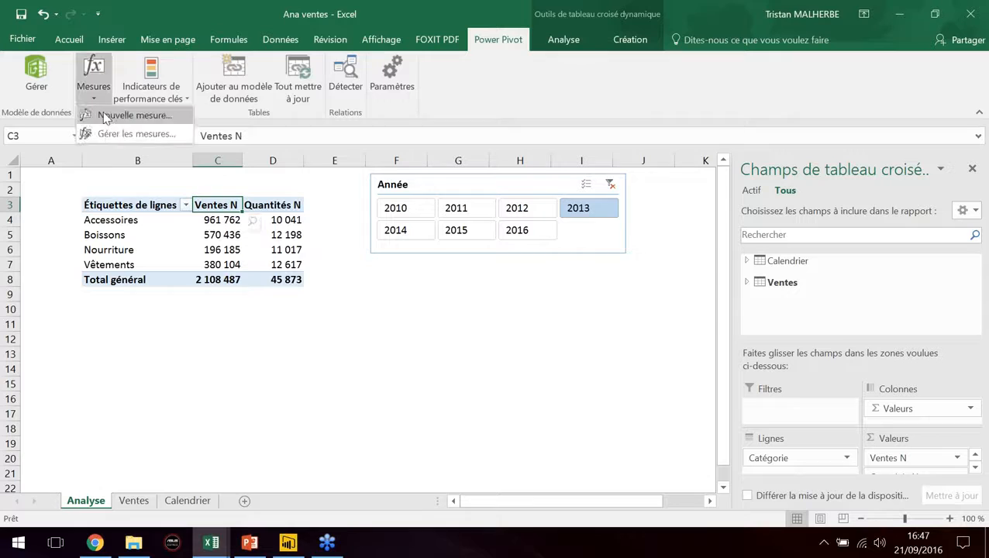
left_click(105, 115)
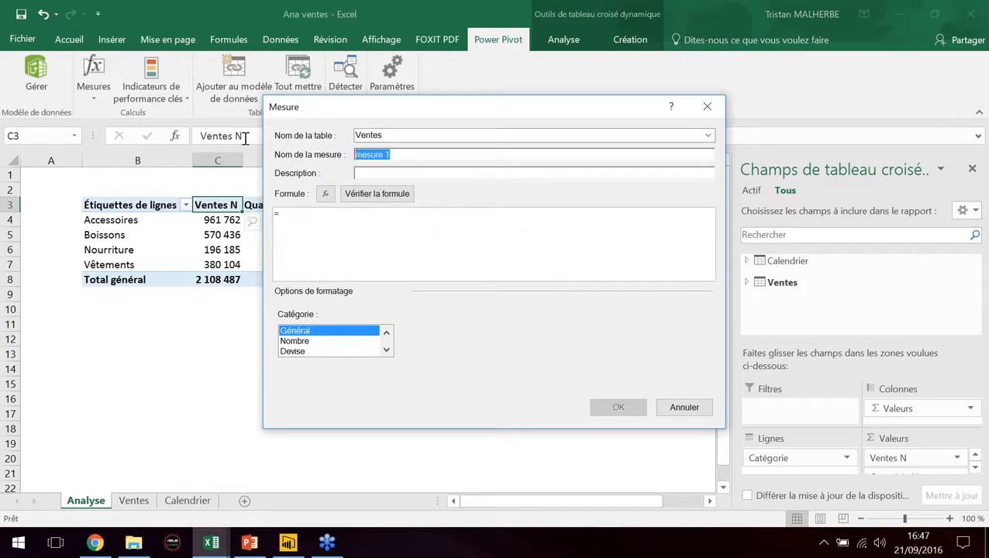
type("Vente")
key("Tab")
key("Tab")
key("Tab")
key("Tab")
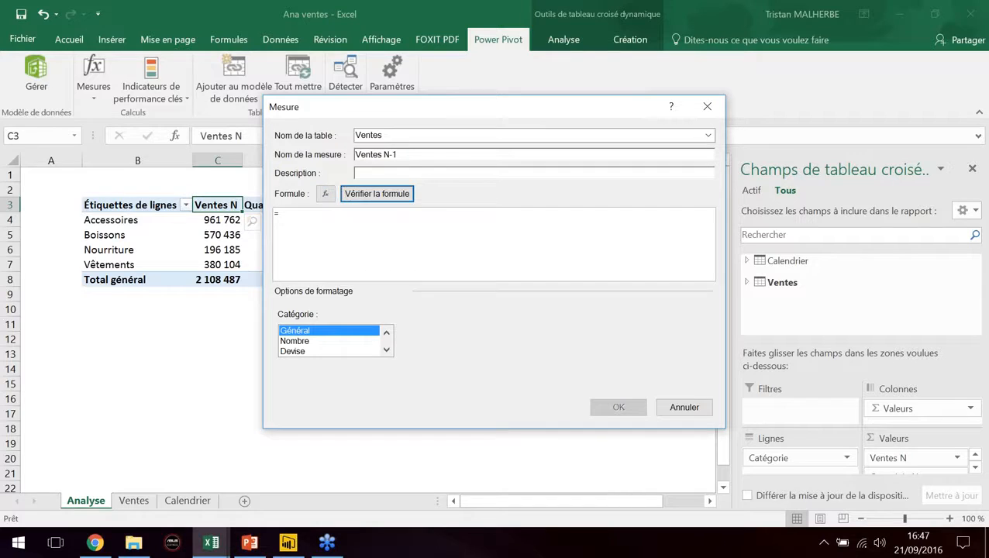
left_click_drag(522, 114, 605, 143)
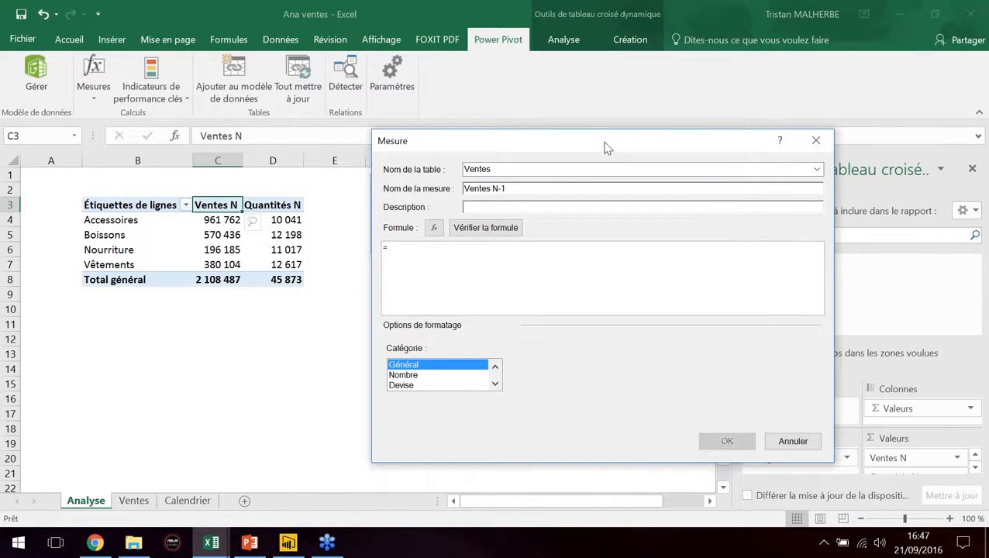
- Begin the Ventes N-1 formula with CALCULATE( [Ventes N], using the existing measure as the expression
type("calcul")
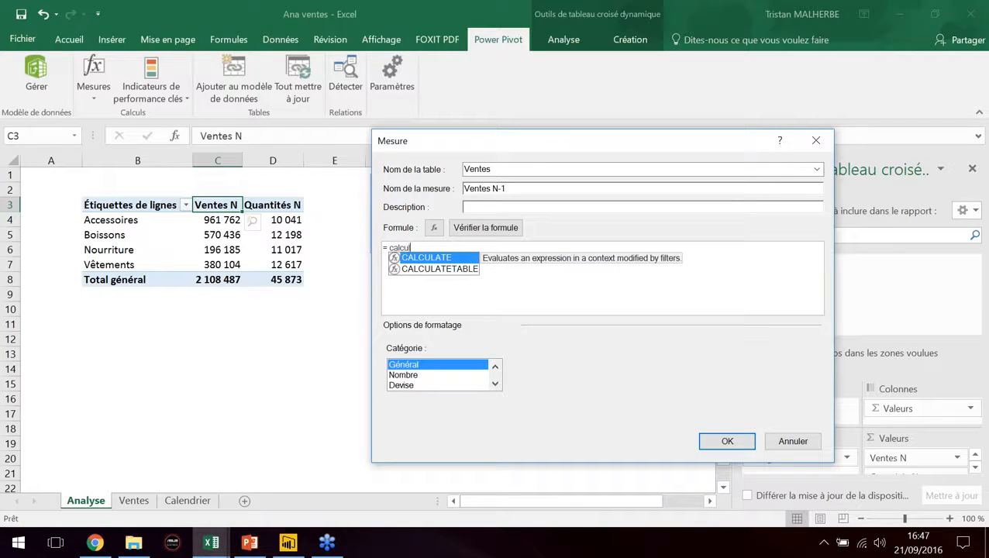
key("Tab")
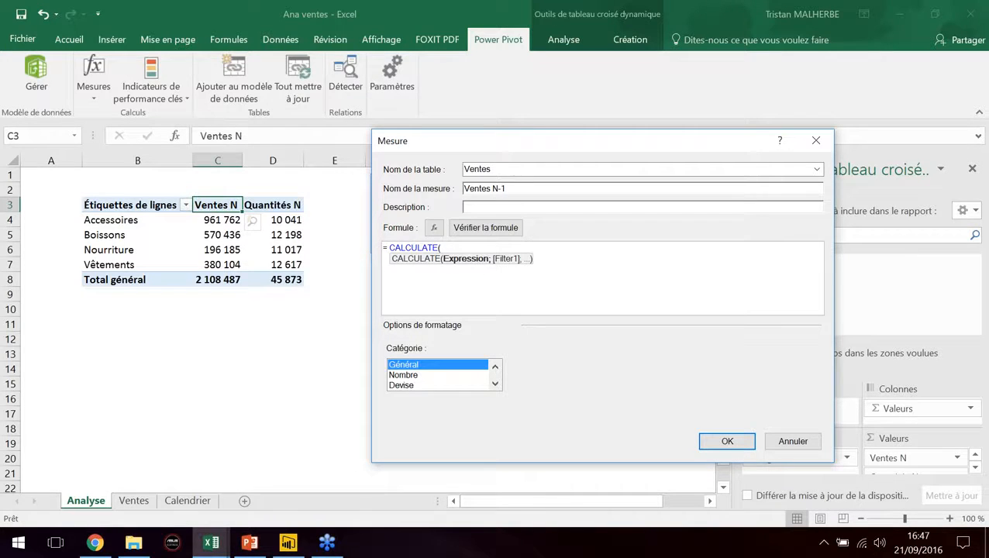
type("ventes")
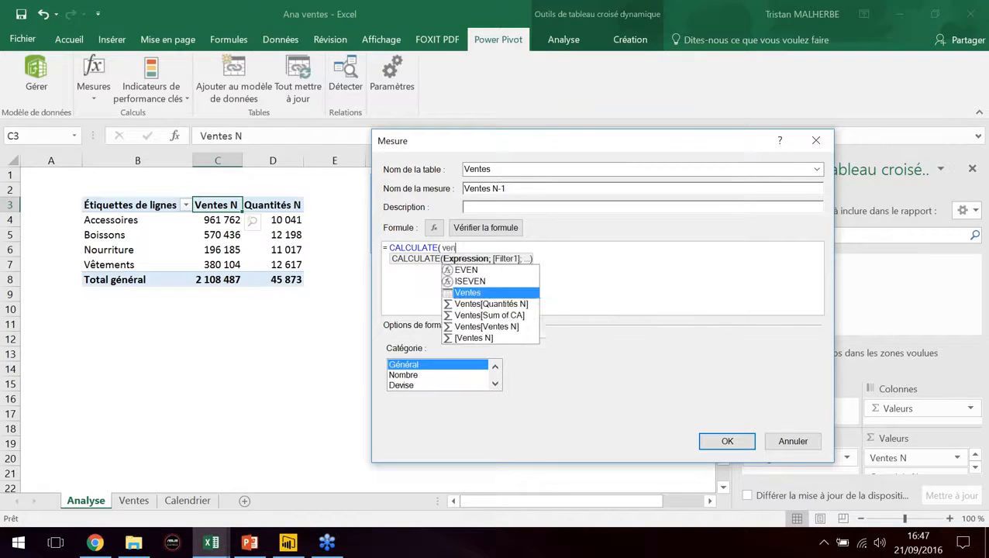
key("Down")
key("Down")
key("Down")
key("Down")
key("Tab")
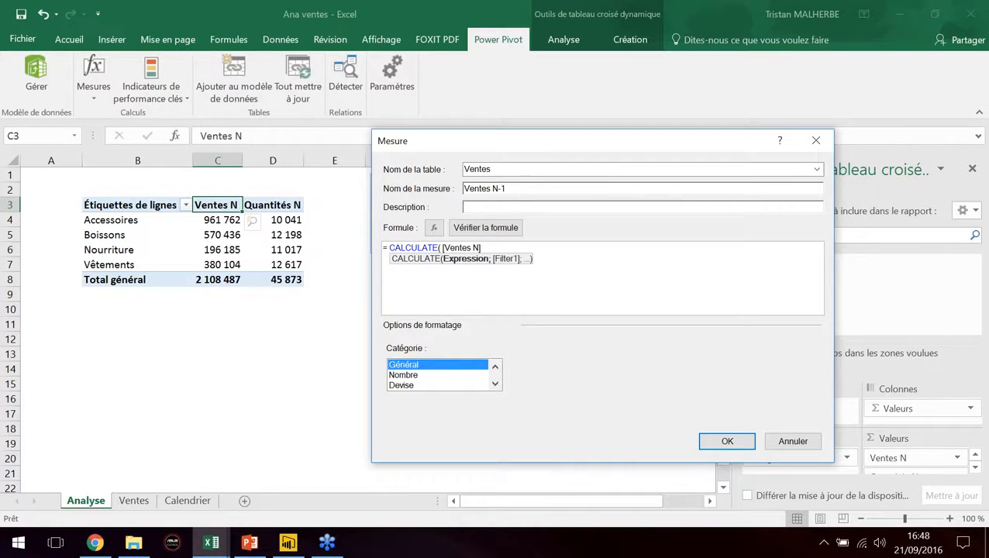
- Add a FILTER argument to the formula that uses ALL(Calendrier[Année]) as its table
type(";")
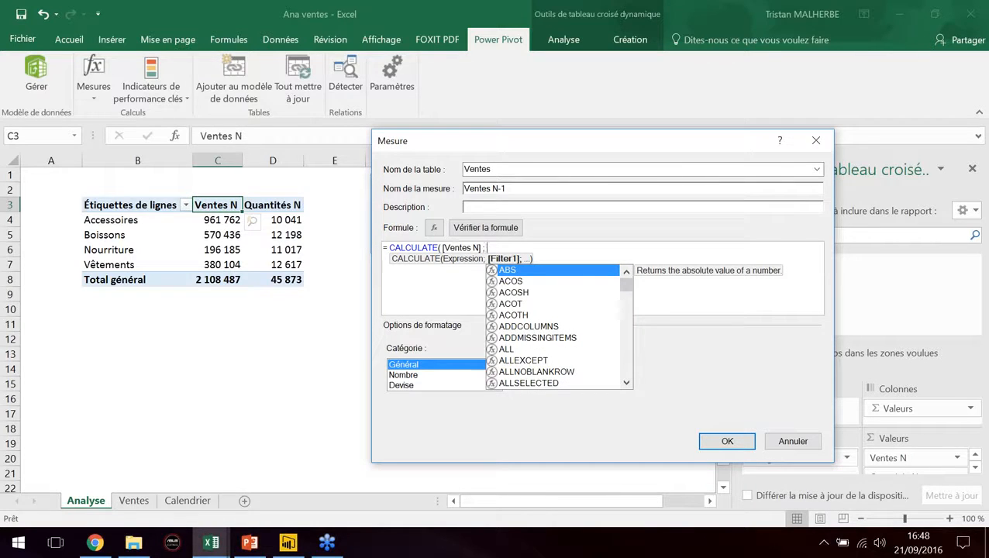
type(" FILTER(")
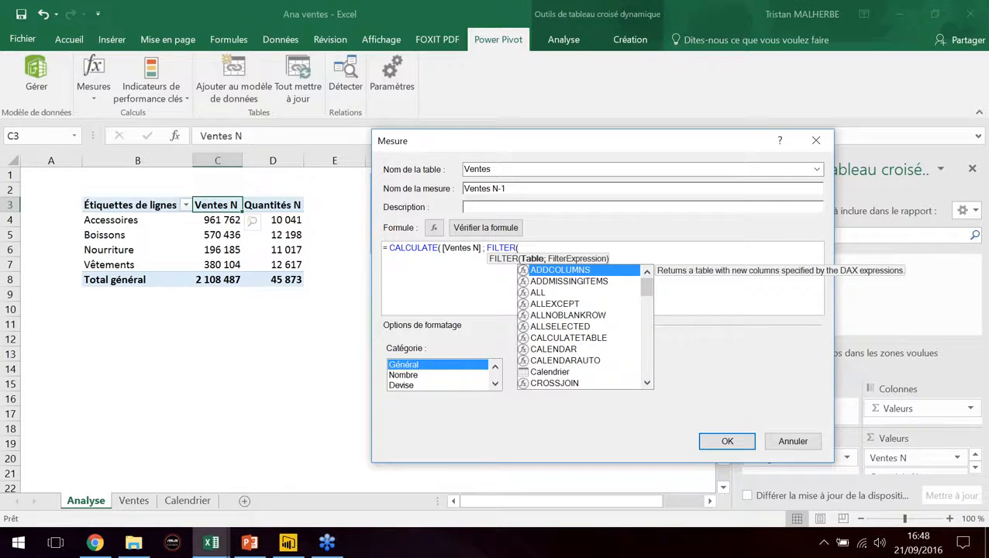
type("ALL(")
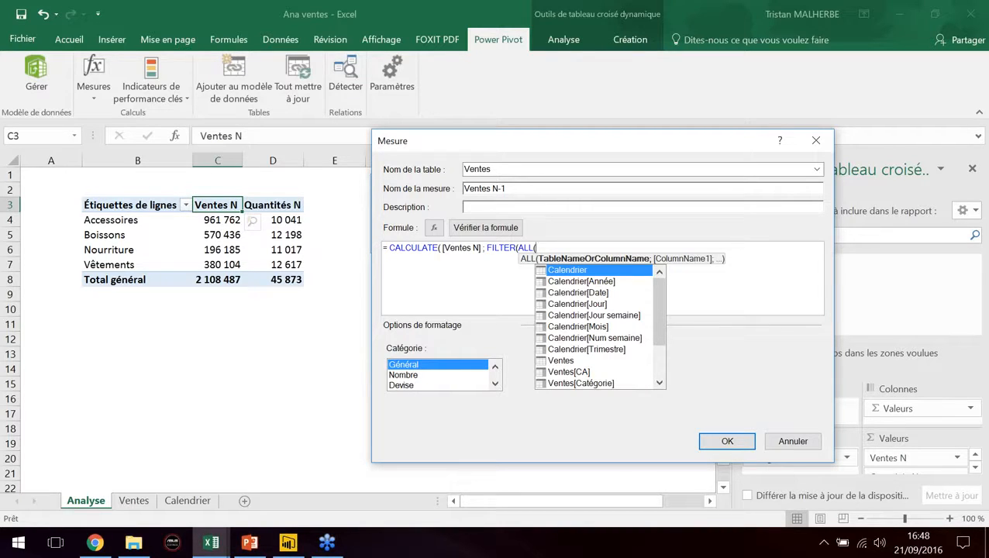
key("Down")
key("Tab")
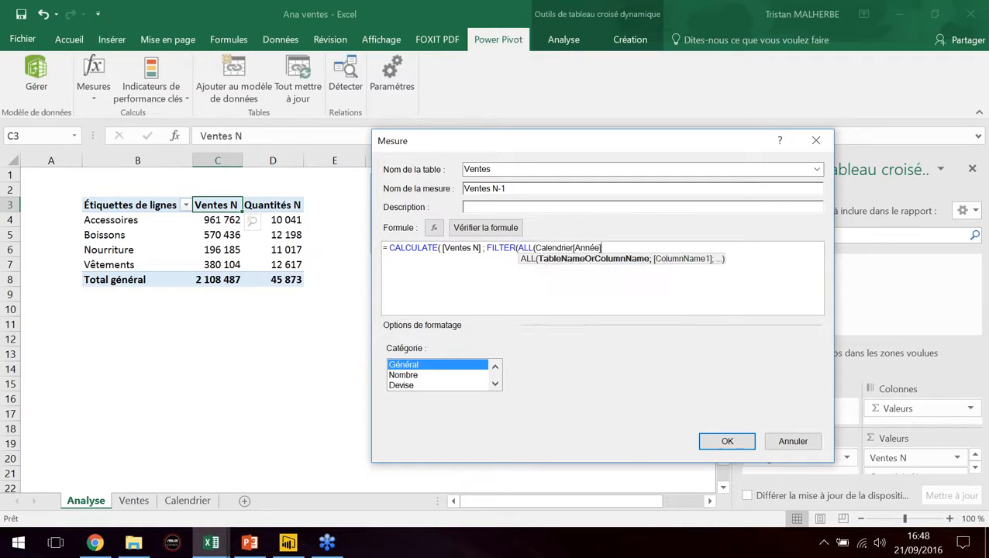
type(")")
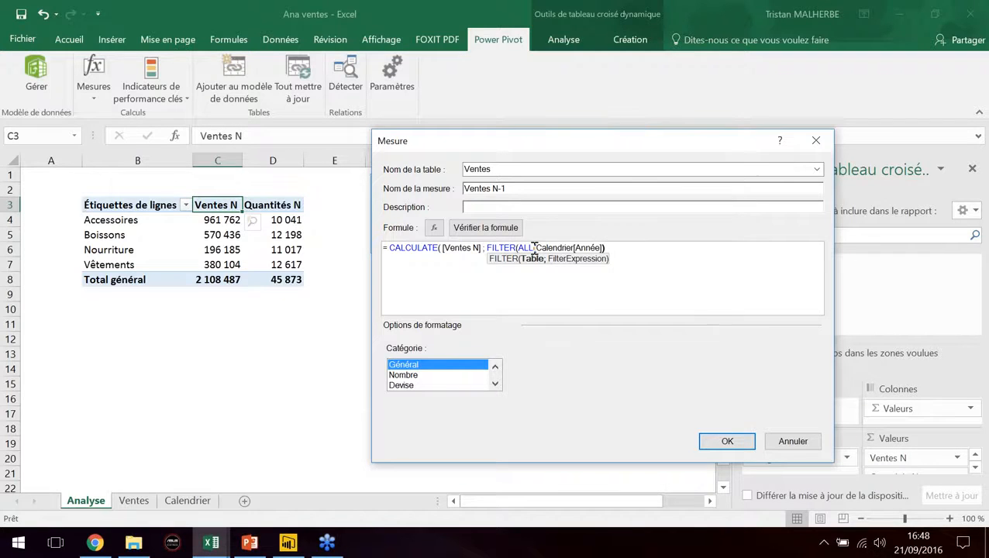
- Reposition the Mesure dialog to look at the Année slicer alongside the pivot table
left_click_drag(627, 144, 573, 276)
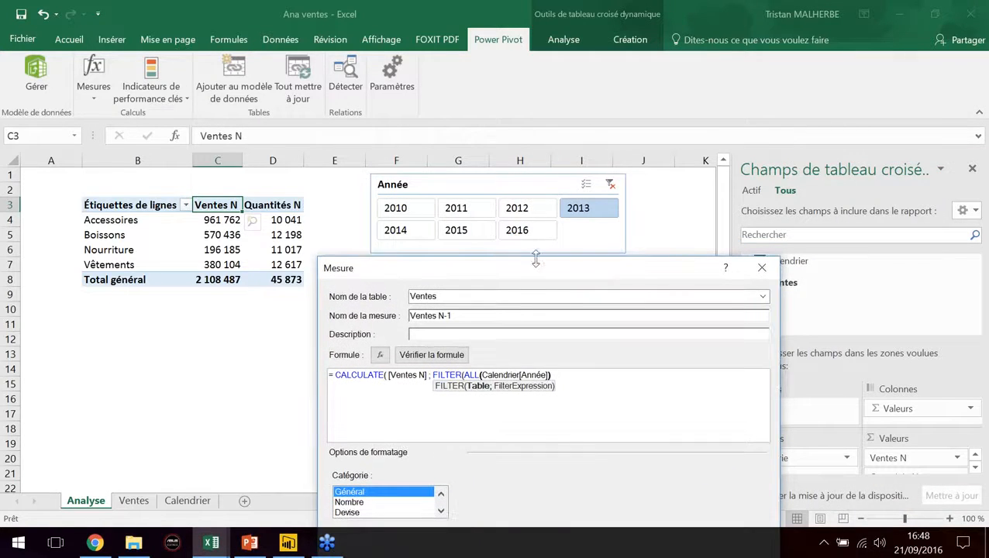
left_click_drag(508, 274, 521, 272)
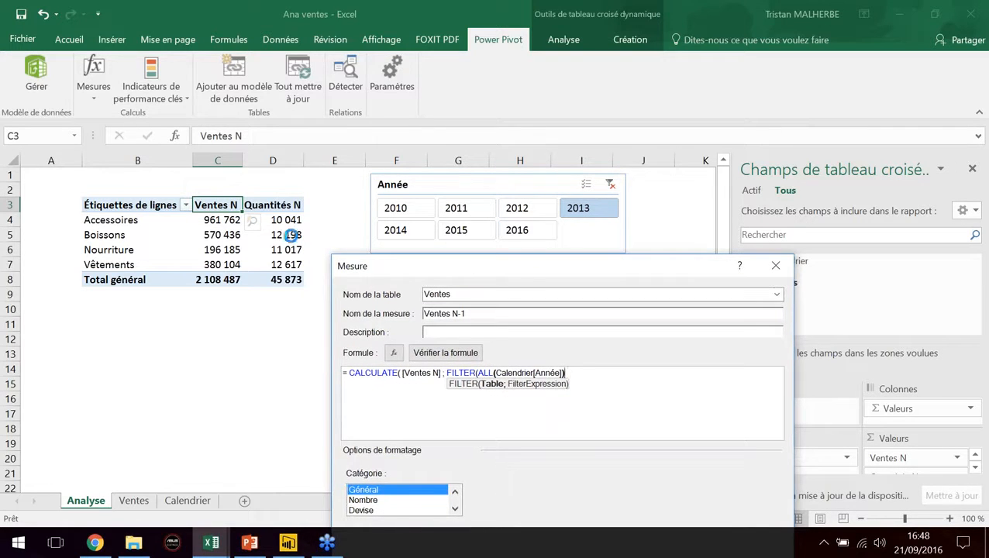
left_click_drag(516, 262, 551, 199)
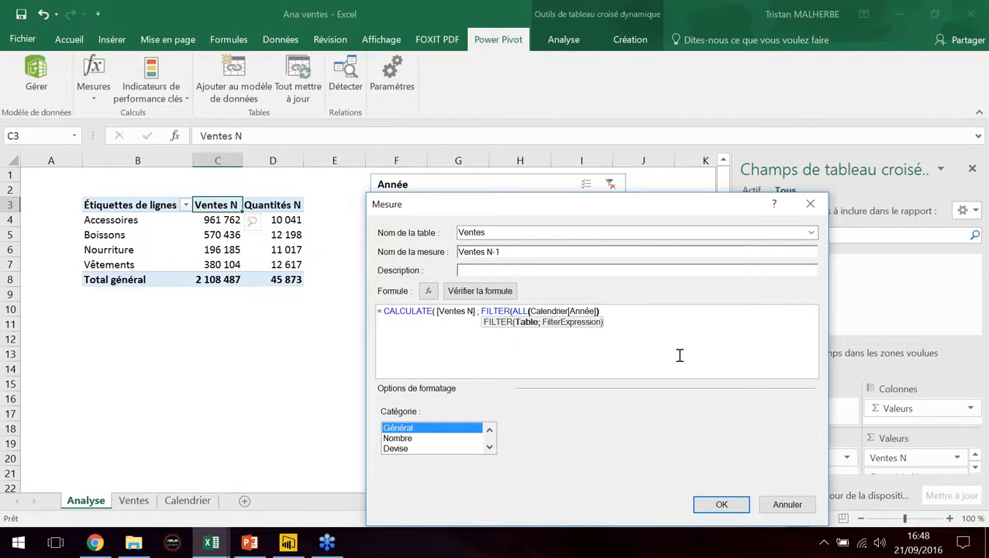
- Add the filter condition Calendrier[Année] = MAX(Calendrier[Année]) to the FILTER function
type(";")
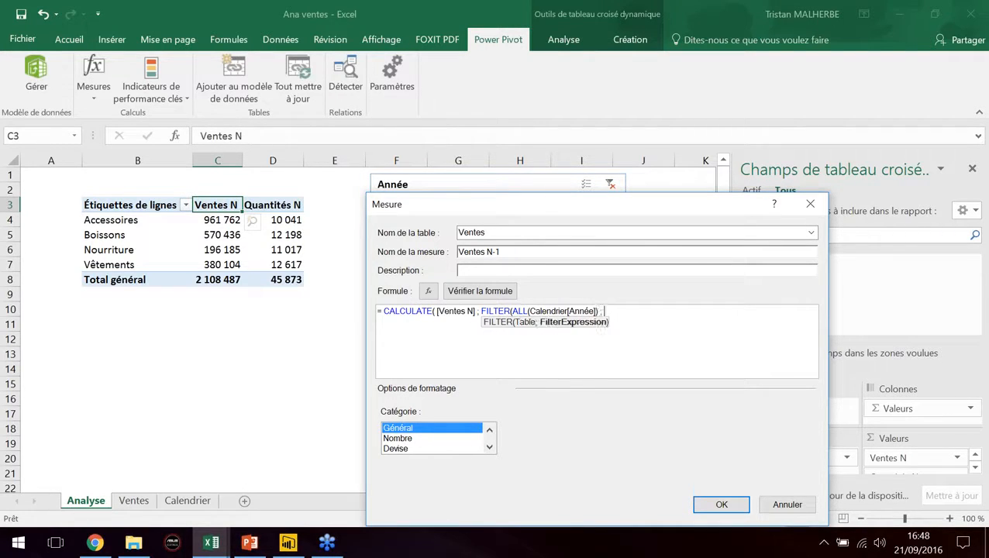
type(" ann")
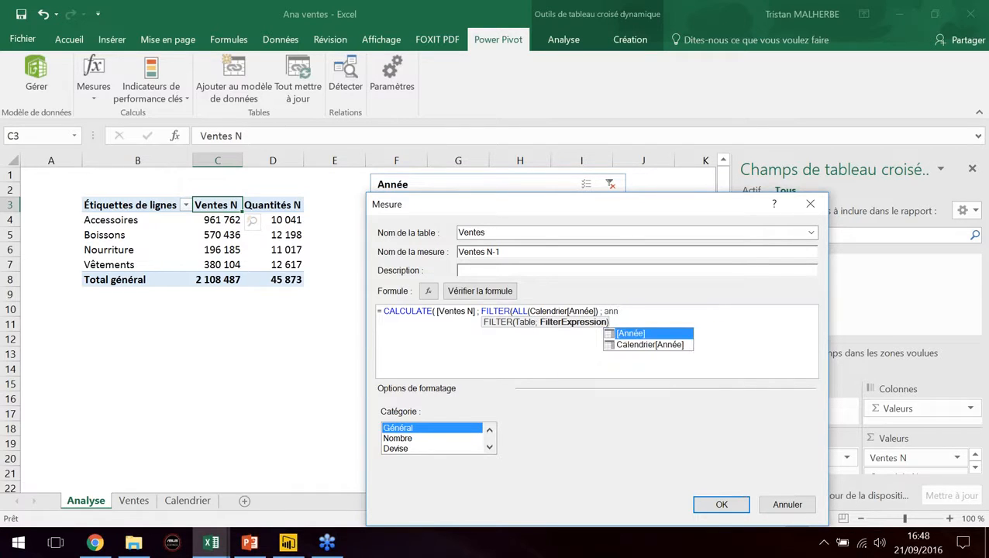
key("Down")
key("Tab")
type("= max")
key("Tab")
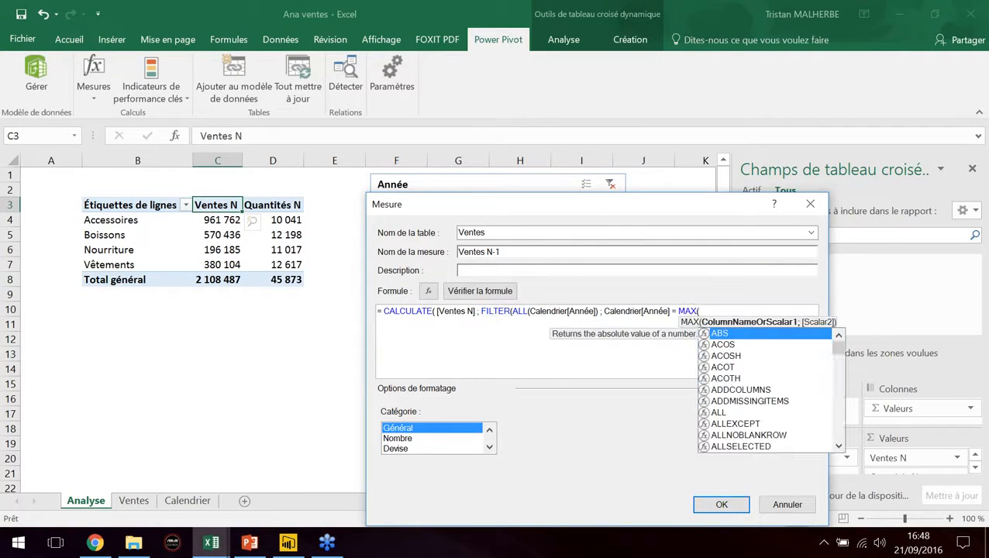
type("ann")
key("Down")
key("Tab")
type(")")
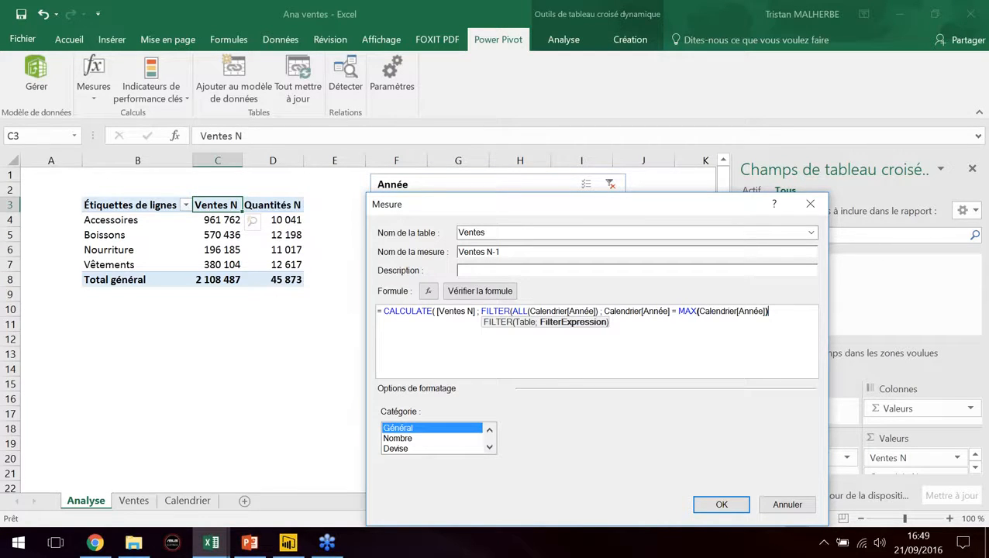
- Subtract 1 from the MAX year in the condition and close the FILTER and CALCULATE parentheses
left_click_drag(679, 310, 773, 326)
left_click(778, 315)
type("- 1))")
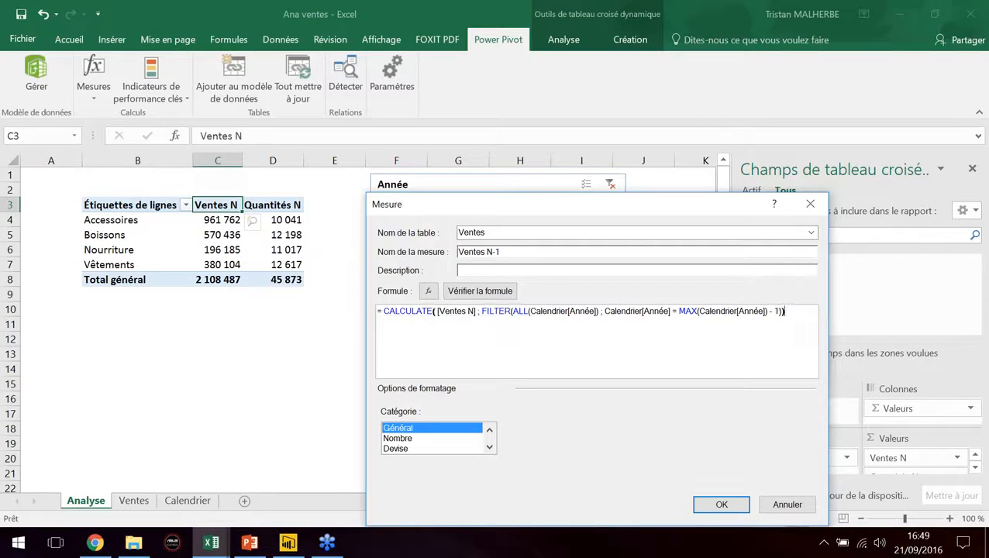
- Format Ventes N-1 as a decimal number with 0 decimals and a thousands separator, and create the measure
left_click(412, 438)
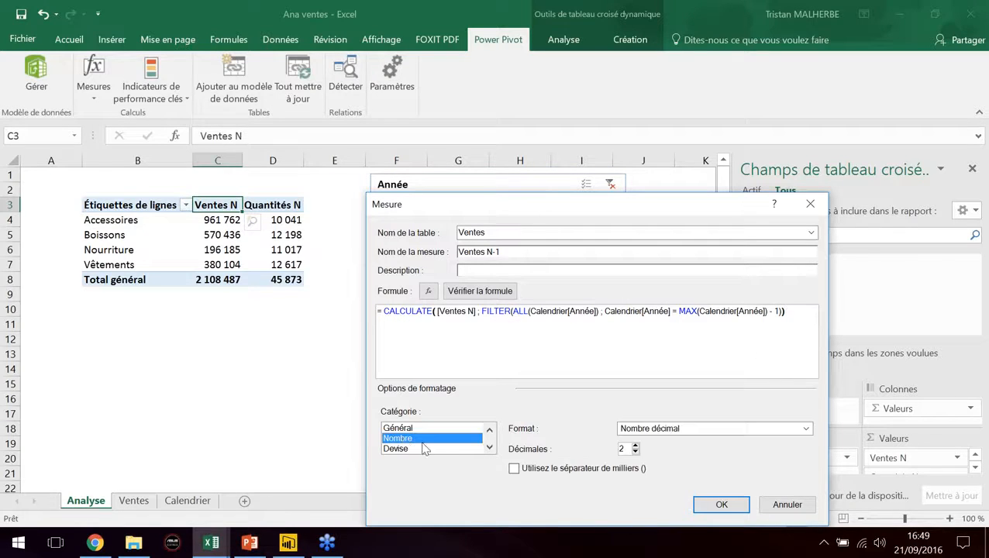
left_click(635, 453)
left_click(634, 453)
left_click(515, 468)
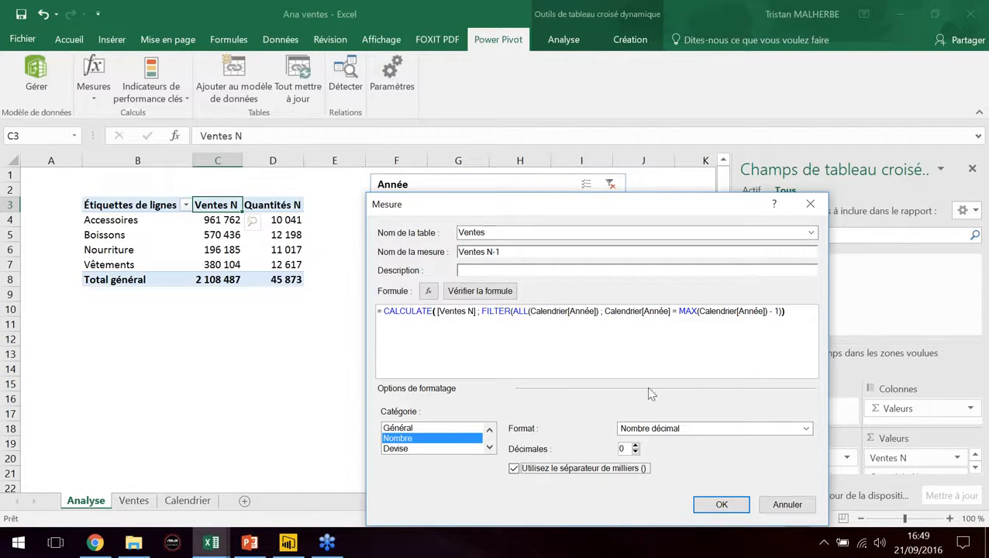
left_click(722, 504)
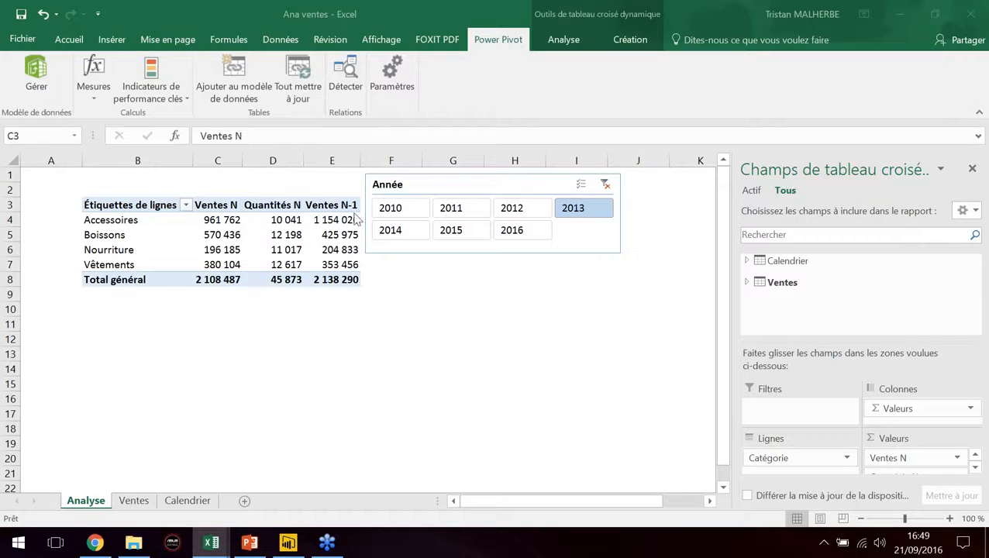
- Move the Année slicer clear of the widened pivot table and remove Quantités N from the table's values
left_click_drag(438, 185, 471, 186)
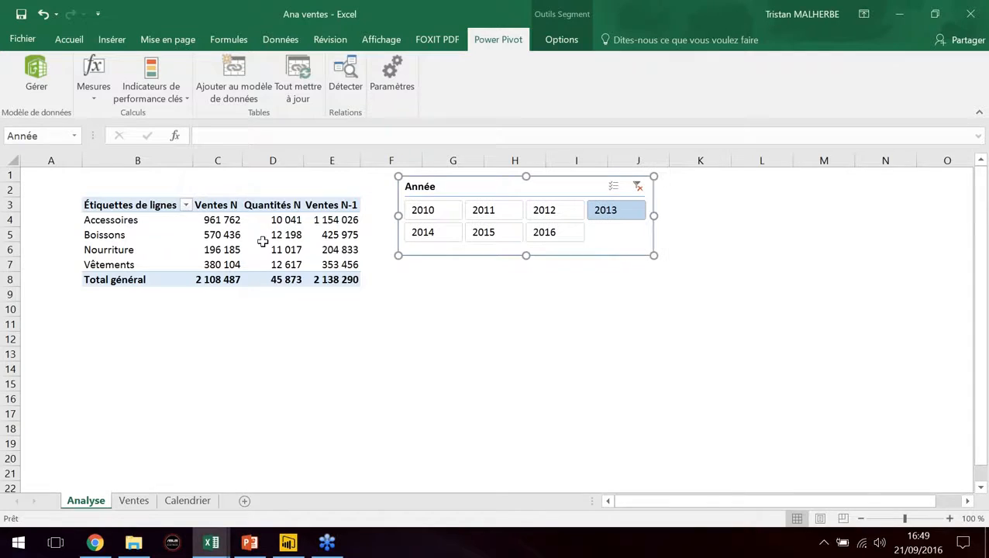
left_click(262, 237)
scroll(958, 453, "down", 1)
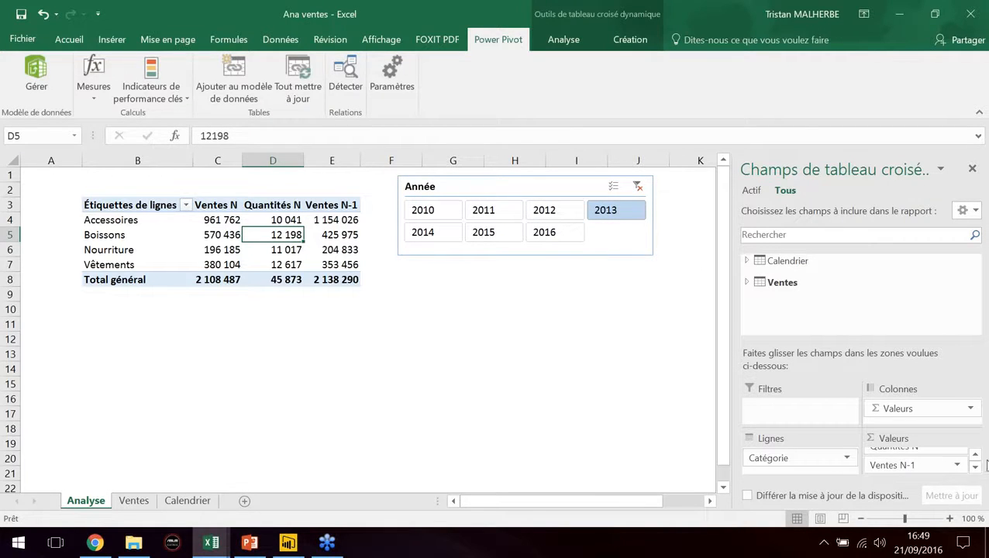
left_click(975, 455)
left_click_drag(942, 458, 883, 302)
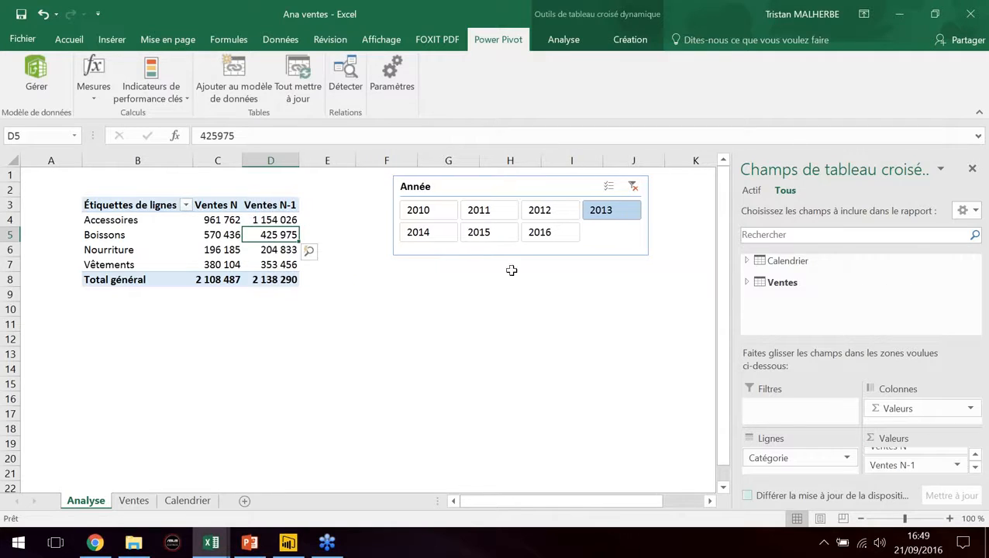
- Compare the Ventes N and Ventes N-1 values of Accessoires for 2013
left_click(221, 220)
left_click(264, 206)
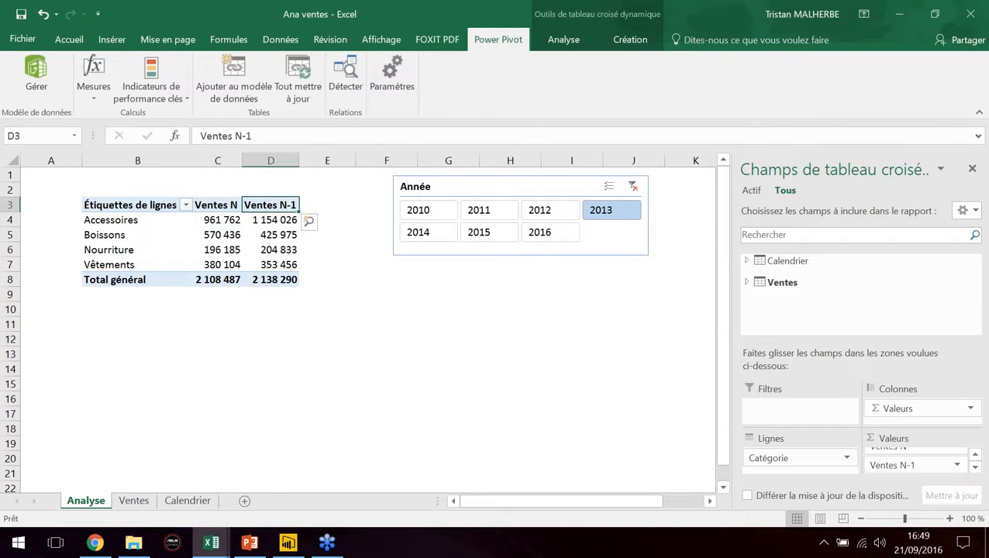
left_click(217, 221)
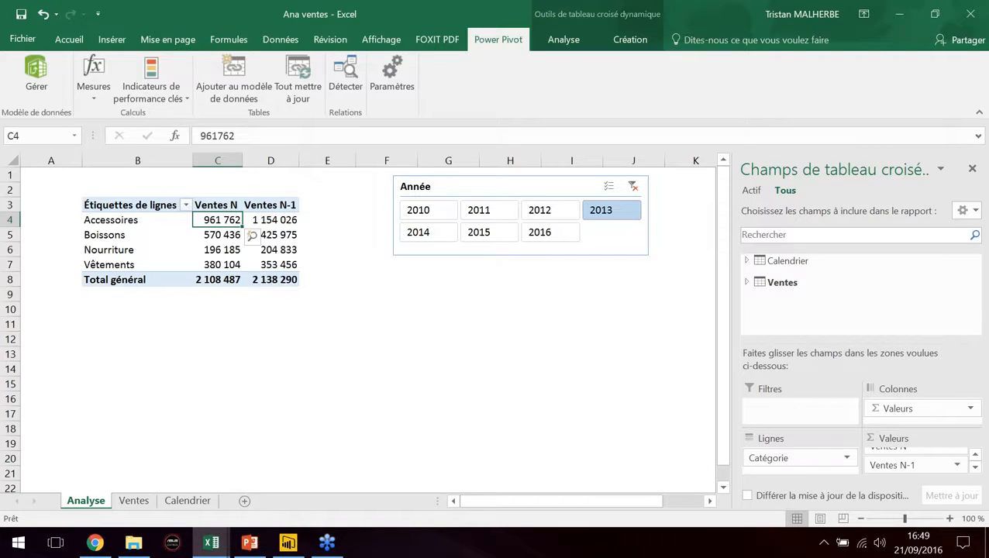
left_click(69, 39)
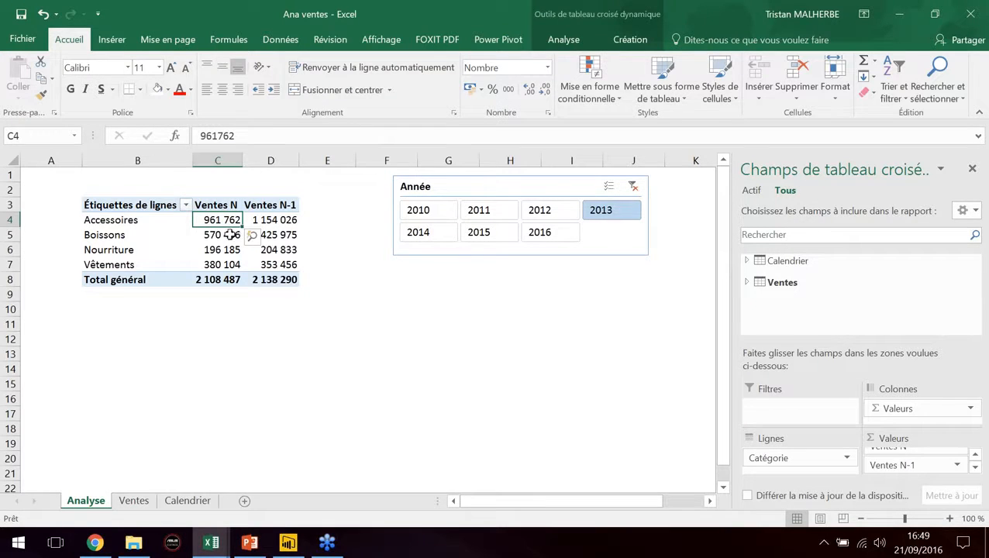
left_click(266, 220)
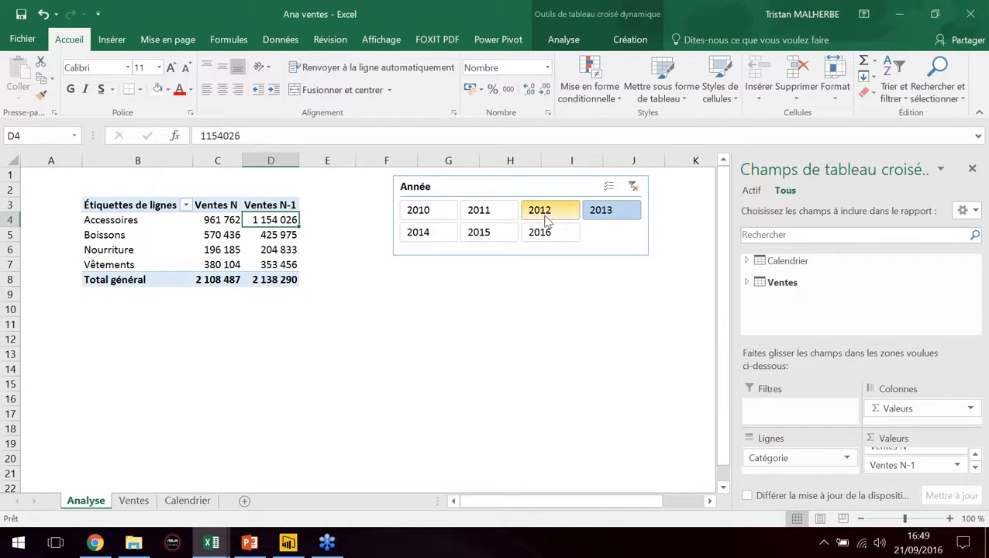
left_click(211, 219)
- Filter the pivot table to 2012 and then to 2011, comparing Ventes N with Ventes N-1 for each year
left_click(554, 218)
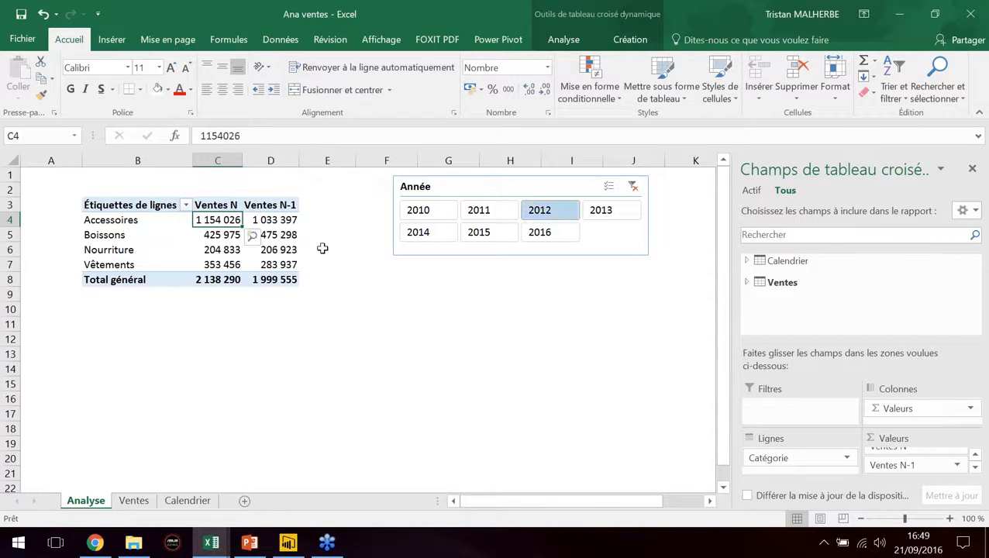
left_click(283, 237)
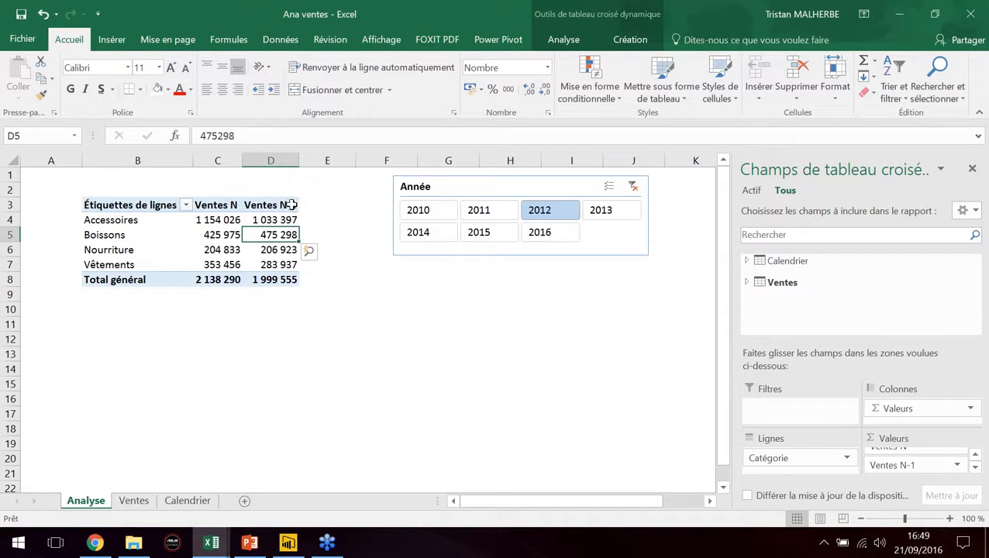
left_click(478, 212)
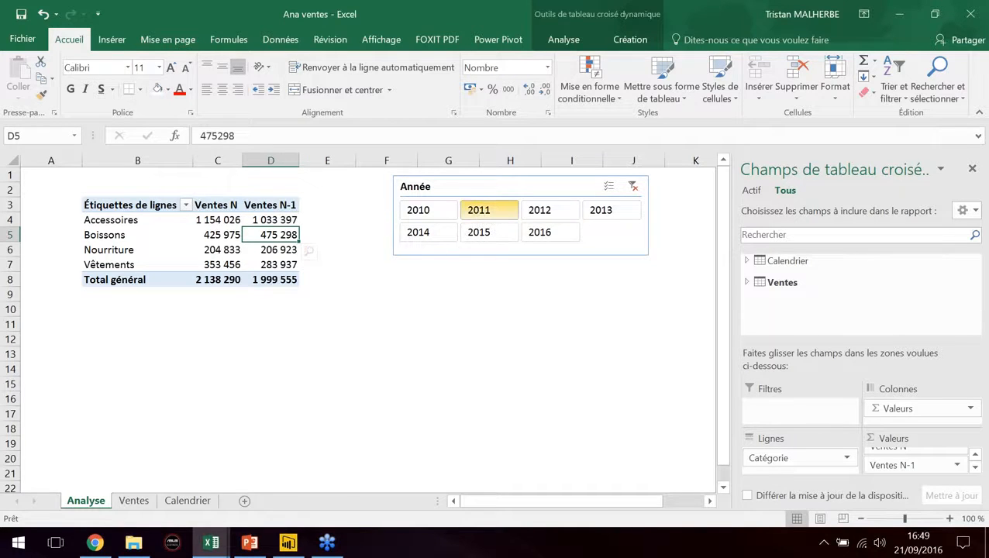
left_click(226, 236)
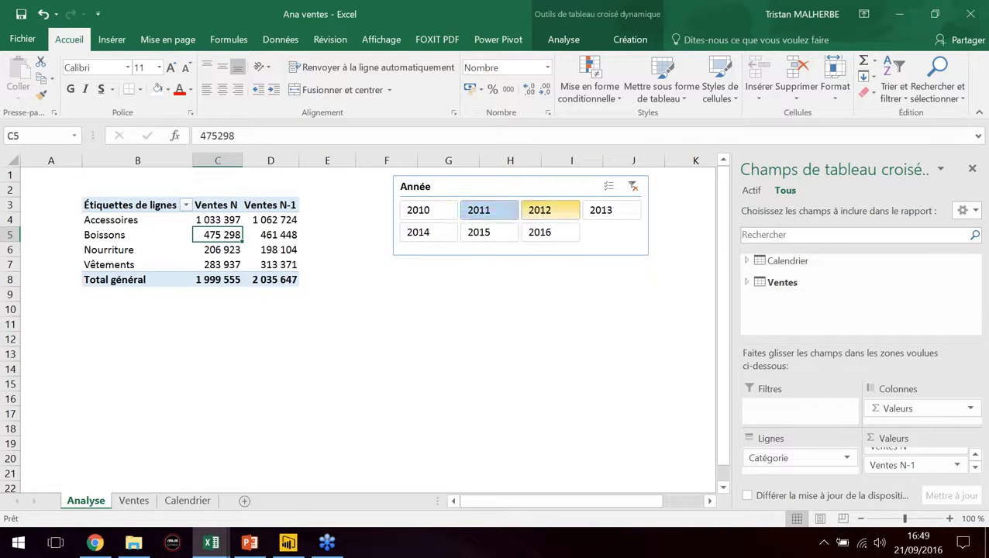
left_click(249, 236)
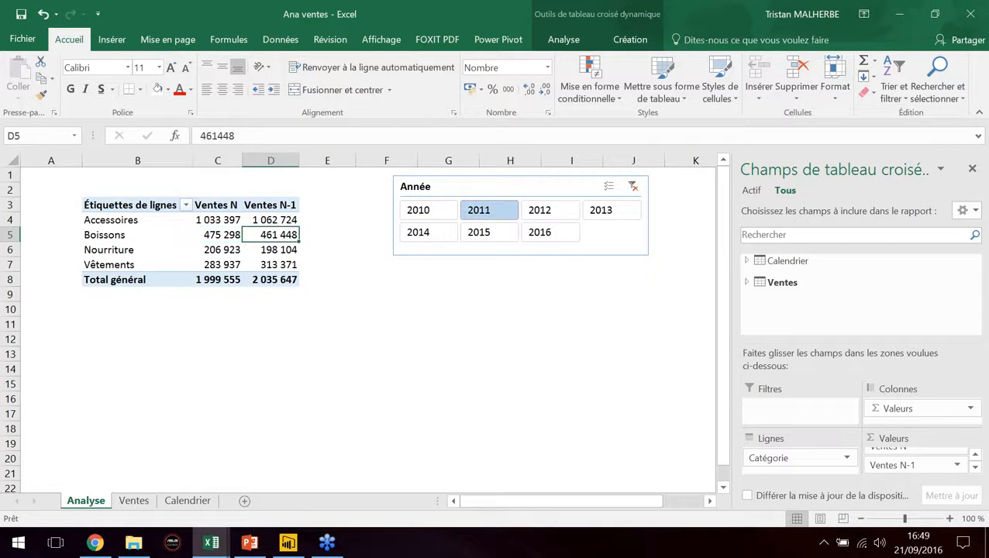
left_click(217, 206)
left_click(279, 207)
left_click(221, 207)
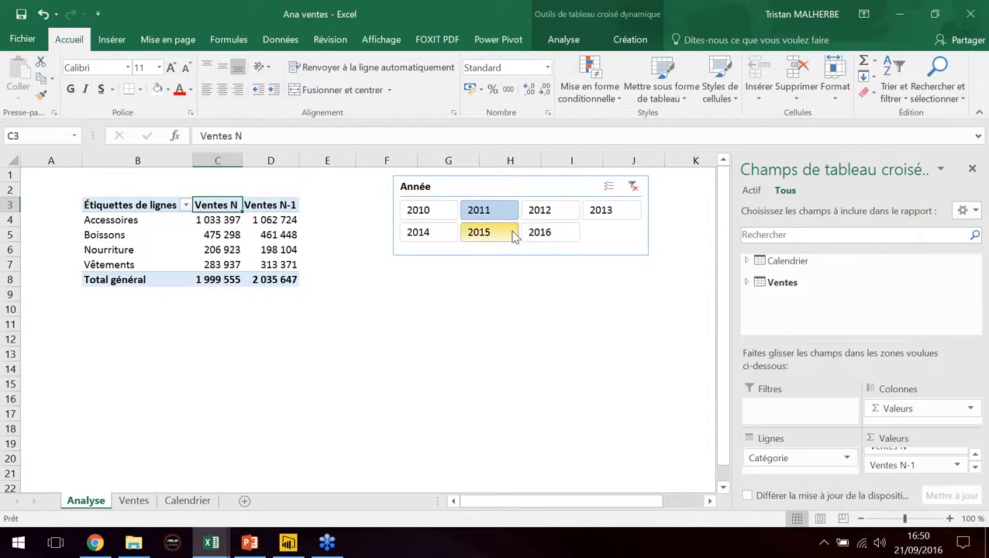
left_click(264, 206)
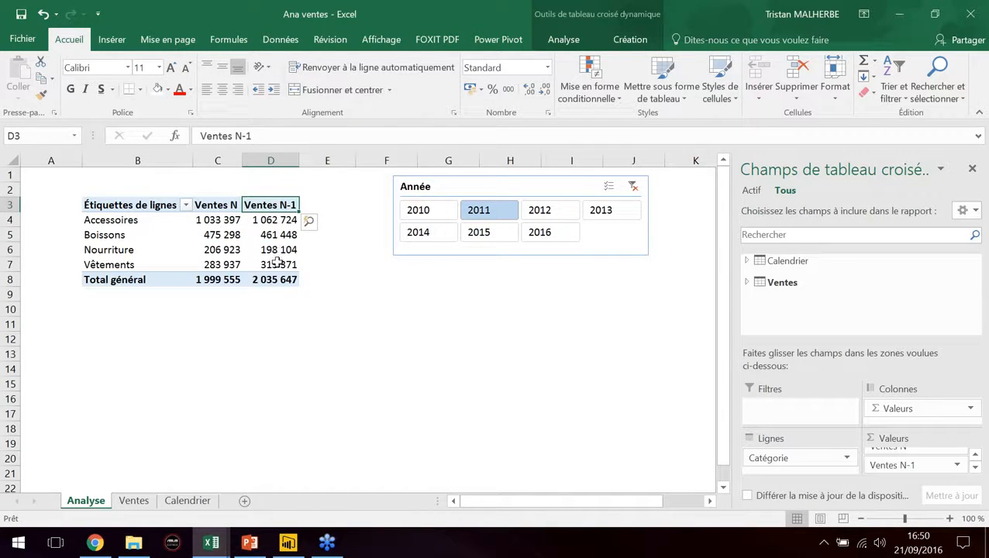
- Start a new Power Pivot measure in the Ventes table and name it Variation Ventes
left_click(498, 40)
left_click(97, 99)
left_click(124, 113)
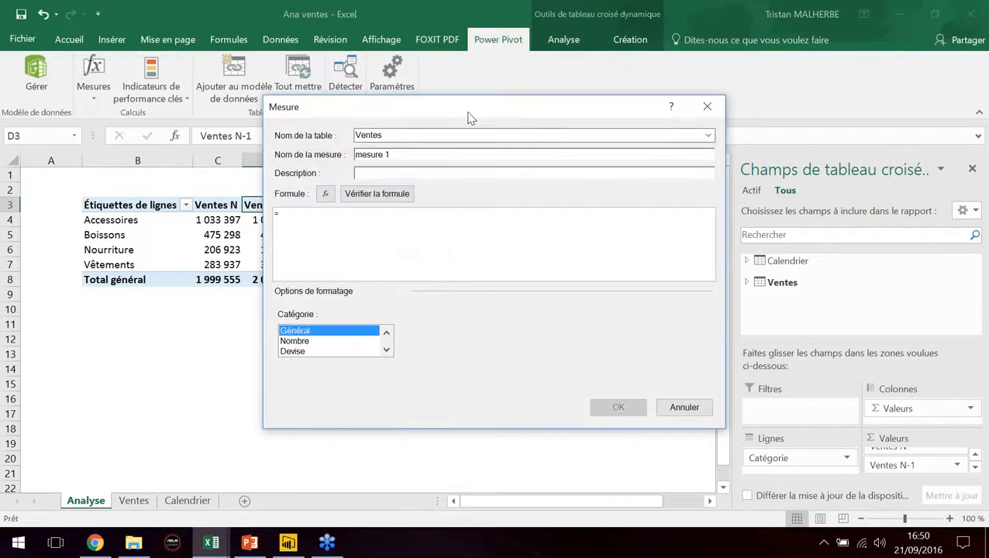
left_click_drag(470, 118, 698, 128)
type("Variation Ven")
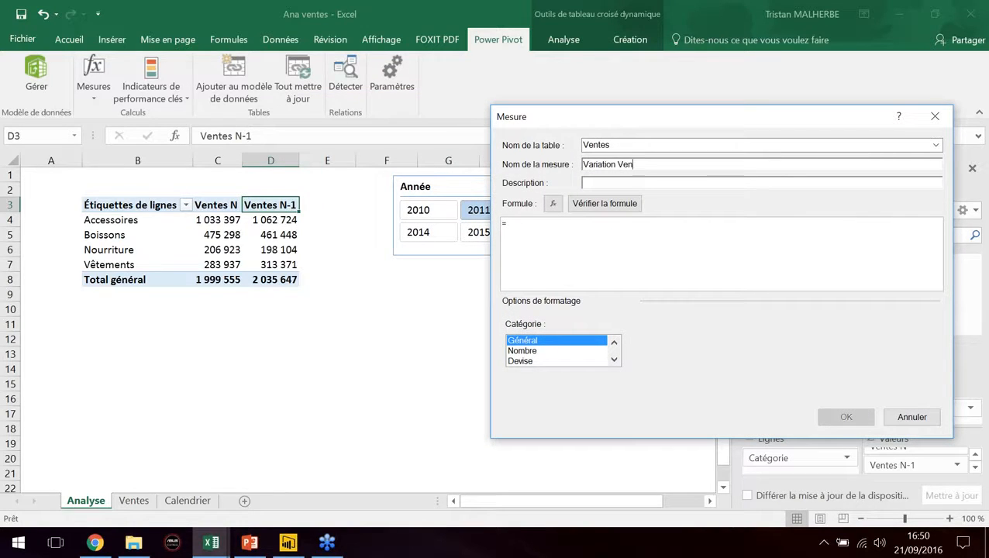
key("Tab")
key("Tab")
key("Tab")
- Enter = [Ventes N] - [Ventes N-1] as the formula of the Variation Ventes measure
type("ventes")
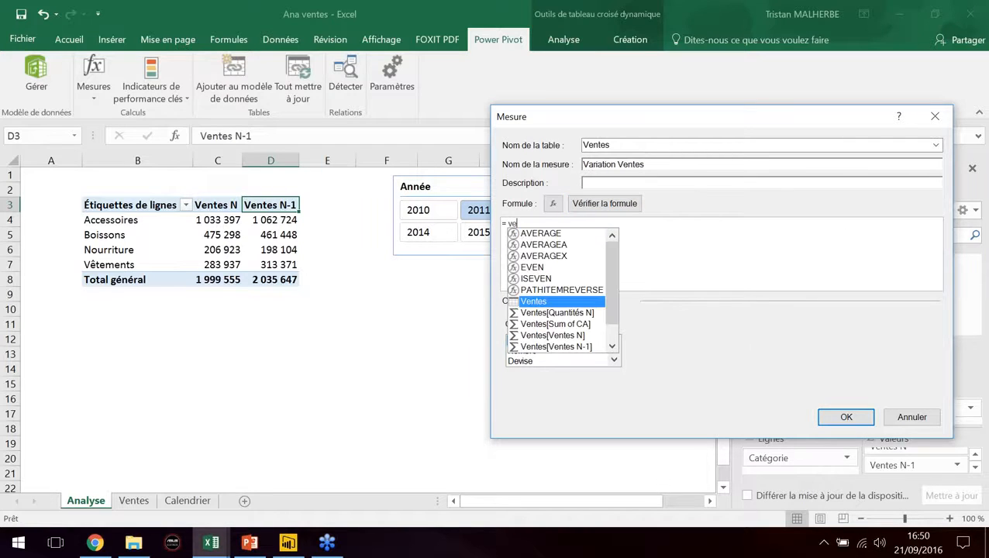
key("Down")
key("Down")
key("Down")
key("Down")
key("Down")
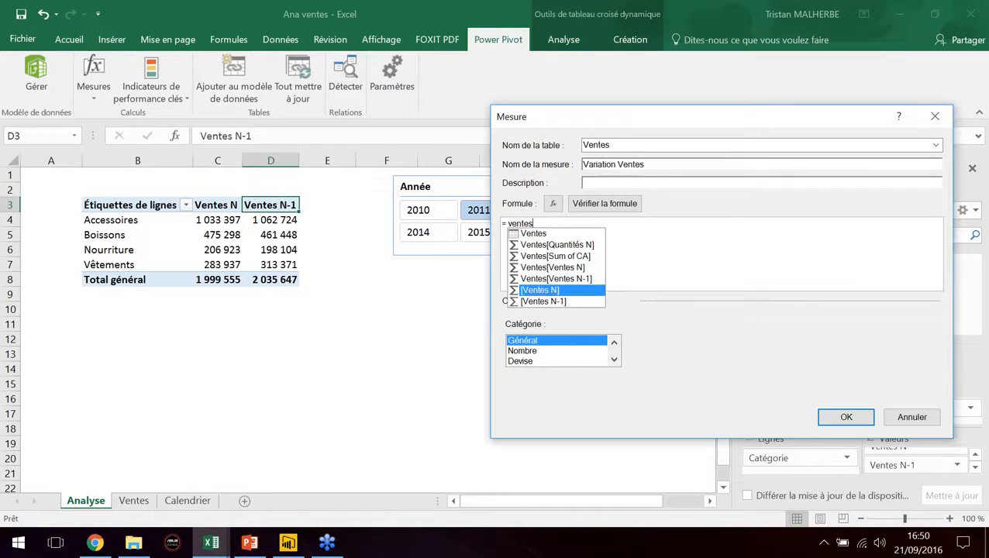
key("Tab")
type("- Ventes")
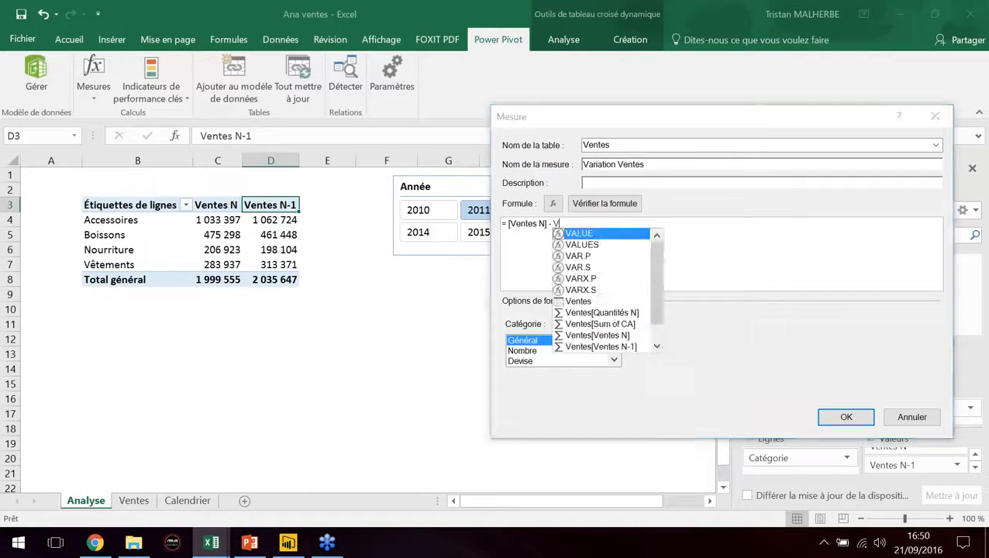
key("Down")
key("Down")
key("Down")
key("Down")
key("Down")
key("Down")
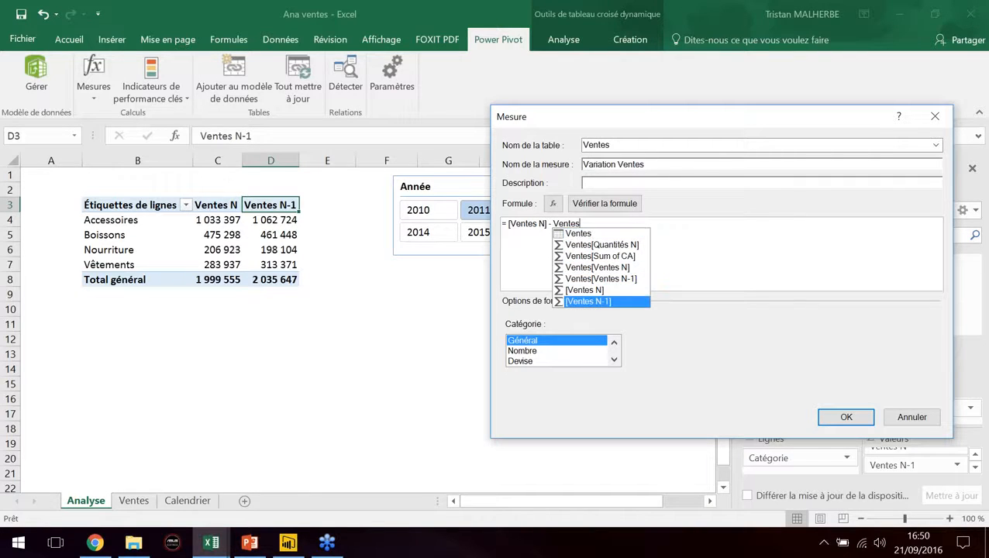
key("Tab")
- Format Variation Ventes as a decimal number with 0 decimals and a thousands separator, and create the measure
left_click(522, 351)
left_click(759, 364)
left_click(760, 364)
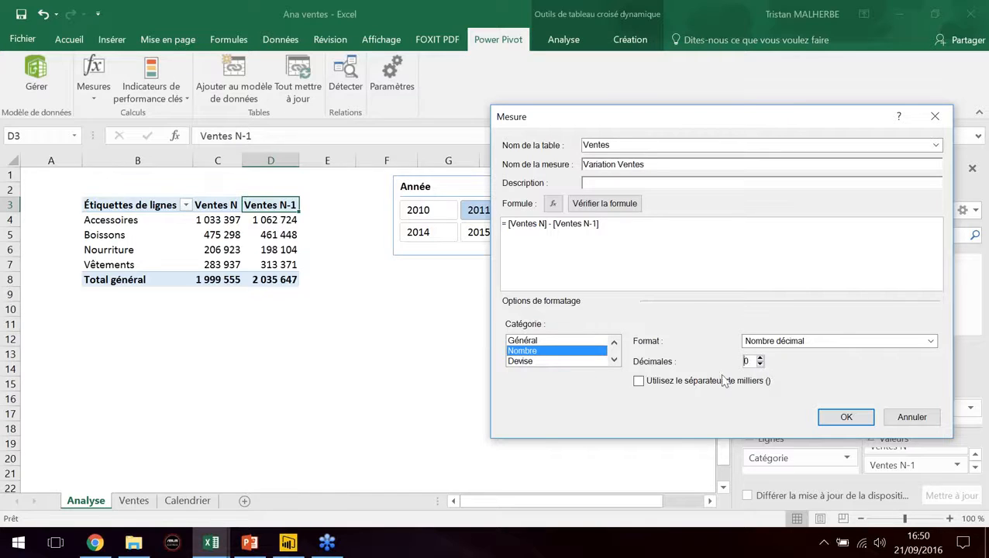
left_click(639, 380)
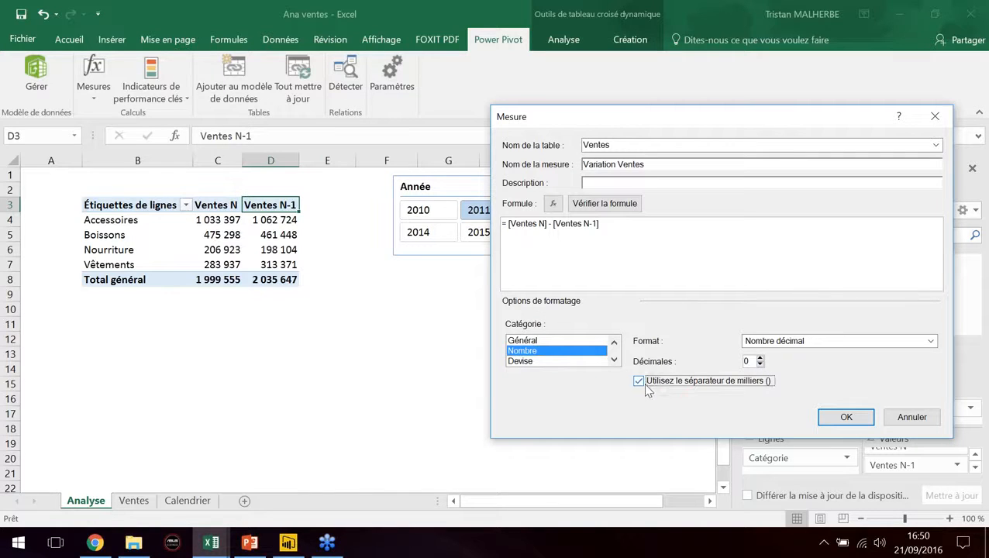
left_click(849, 417)
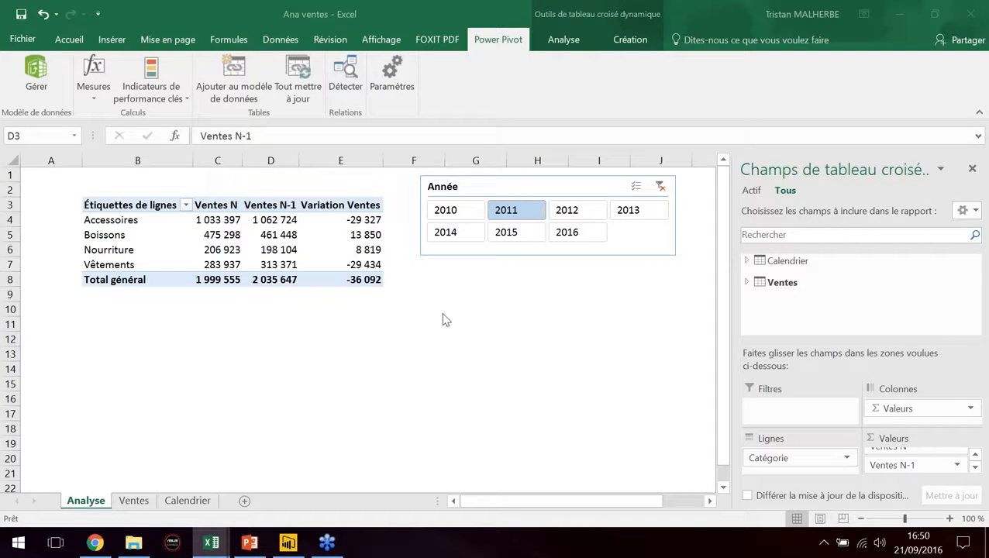
- Review the 2011 Variation Ventes of Accessoires, Boissons and Nourriture, and filter the pivot table to 2012
left_click(361, 222)
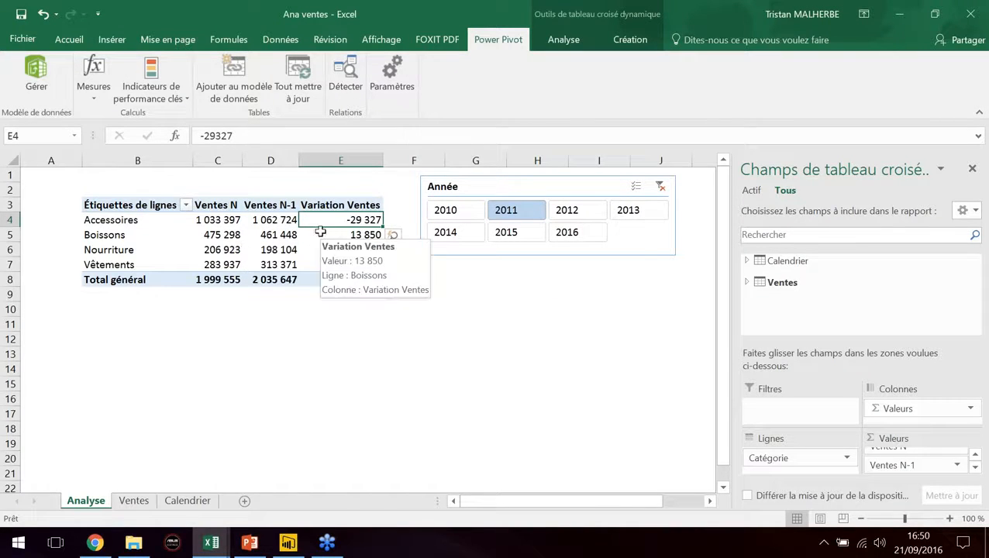
left_click(351, 234)
left_click(362, 248)
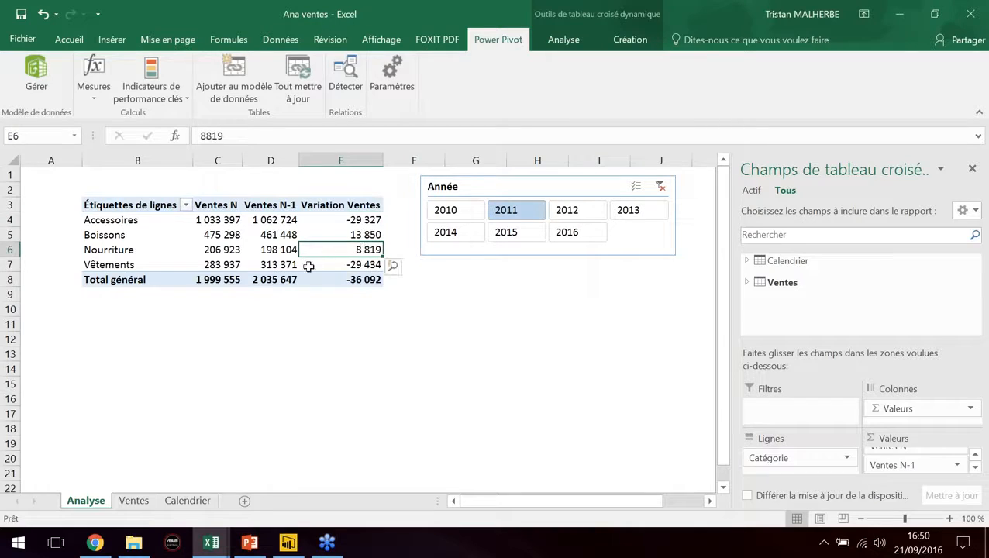
left_click(575, 210)
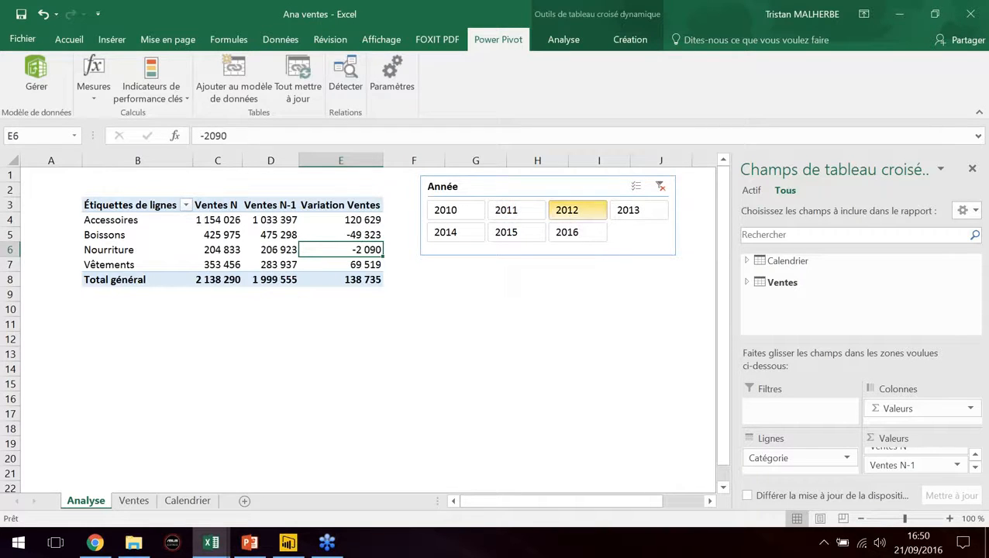
- Remove Ventes N and Ventes N-1 from the pivot table's values and move the Année slicer closer to the table
left_click(975, 456)
left_click_drag(899, 457, 859, 322)
left_click_drag(899, 458, 834, 307)
left_click(265, 231)
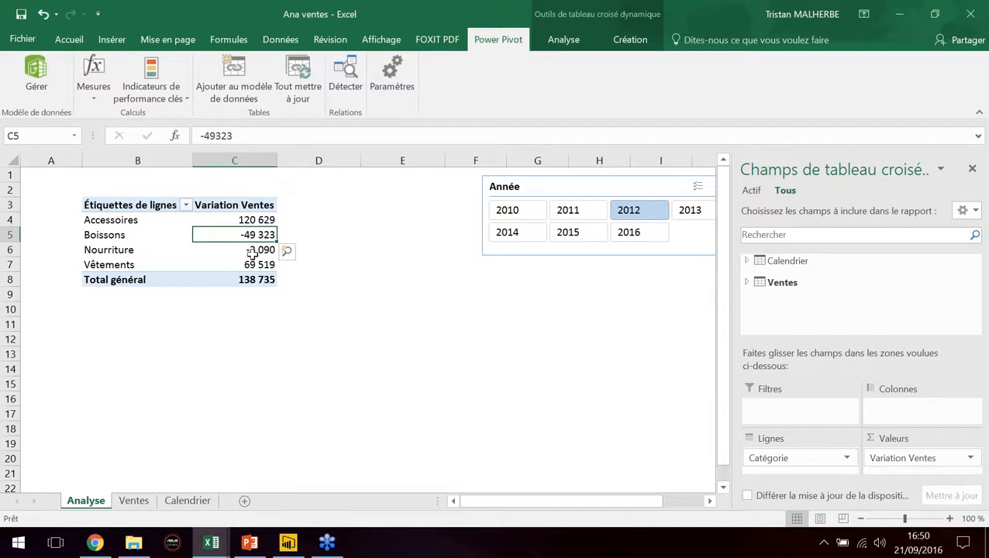
left_click_drag(555, 196, 407, 193)
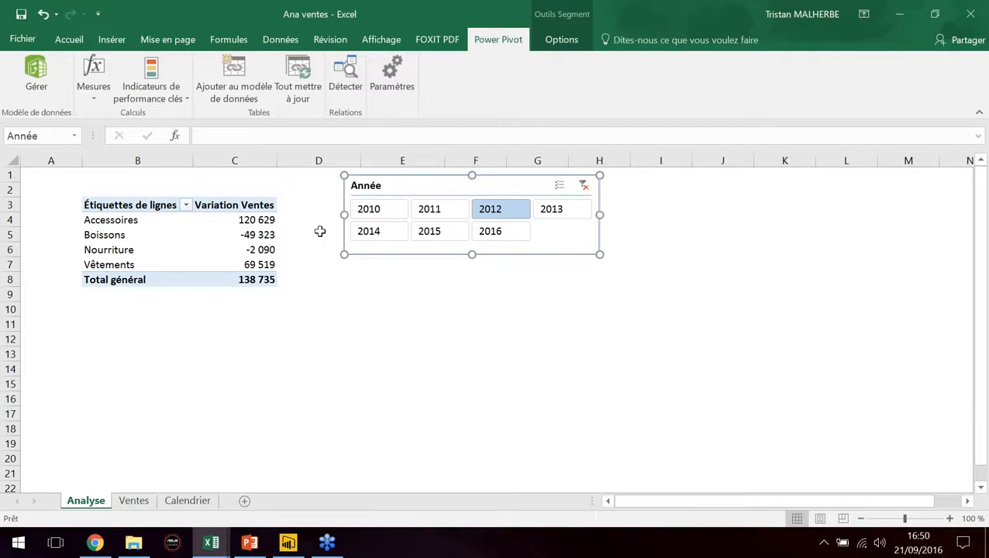
- Review the 2012 sales variations by category, consult the price and quantity variance formulas on the PowerPoint slide, and return to the Excel workbook
left_click_drag(261, 220, 261, 266)
left_click(254, 544)
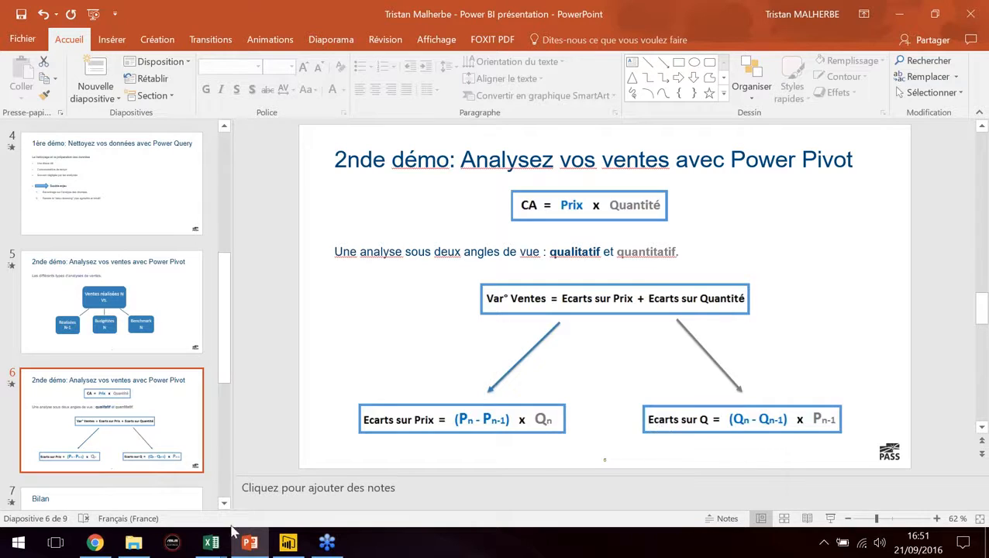
mouse_move(211, 541)
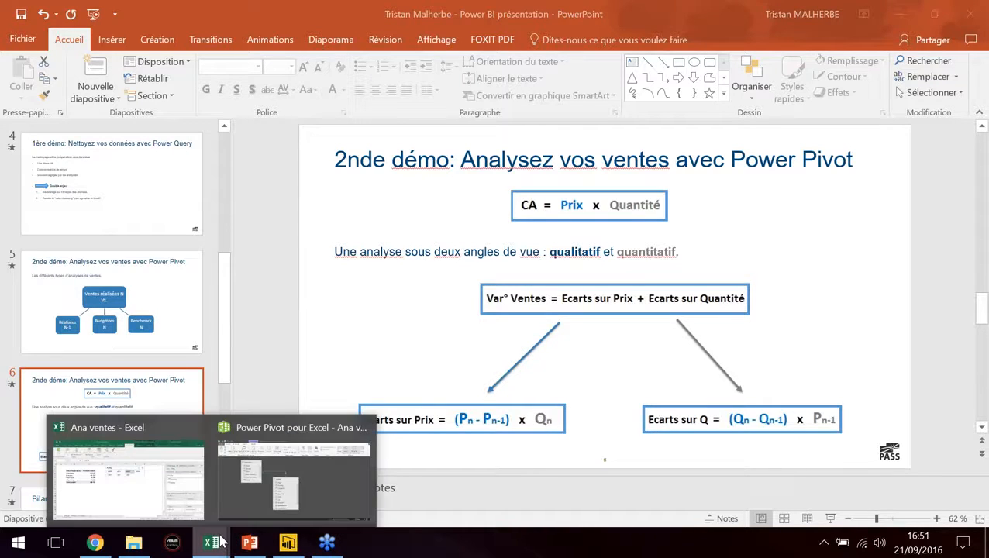
left_click(195, 491)
- On the Ventes sheet, start a new Power Pivot measure in the Ventes table named Quantités N-1
left_click(290, 203)
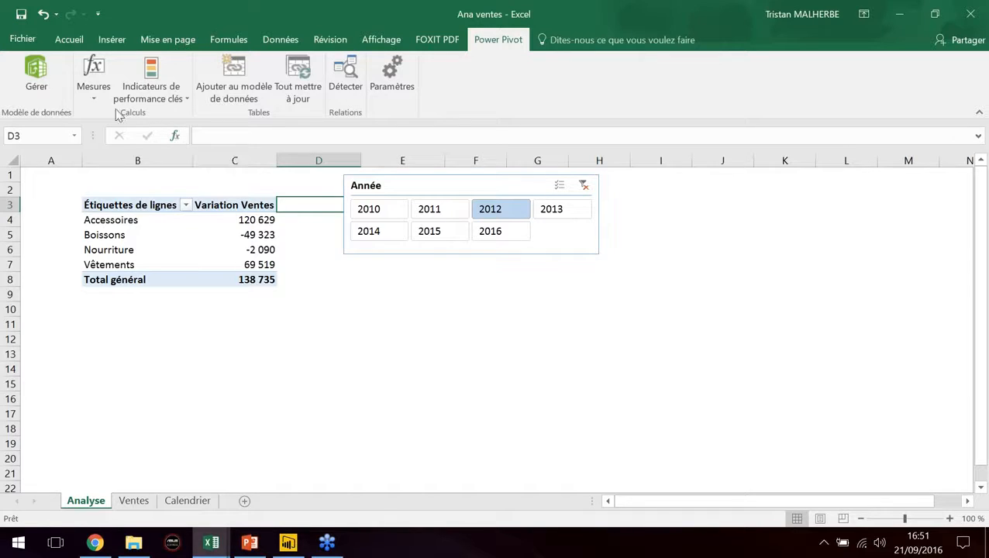
left_click(132, 502)
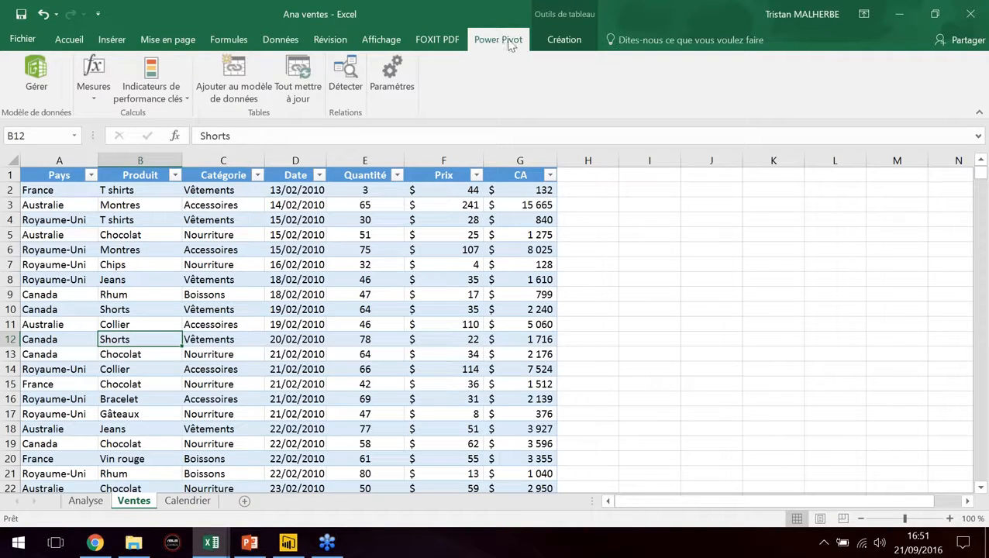
left_click(92, 104)
left_click(128, 115)
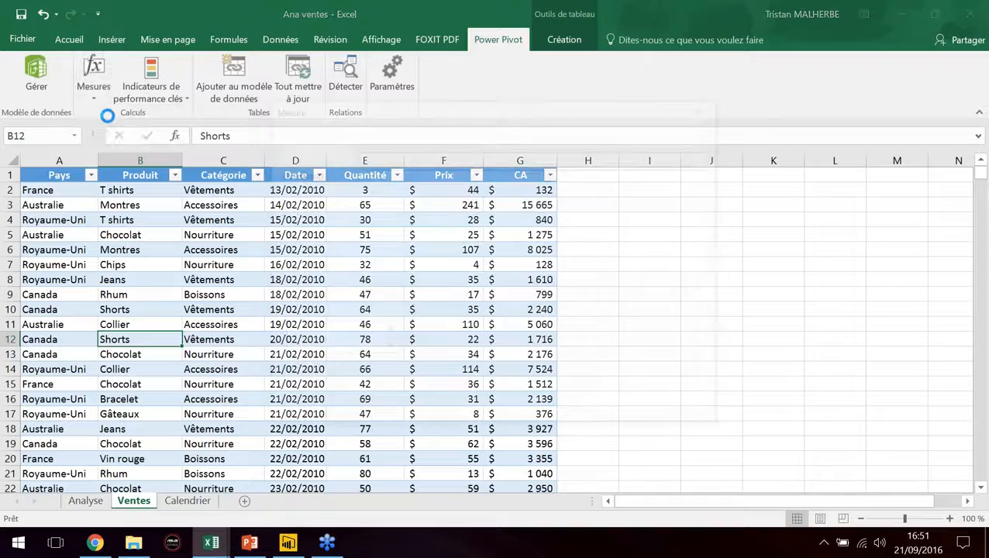
left_click_drag(413, 107, 671, 110)
left_click_drag(662, 152, 583, 155)
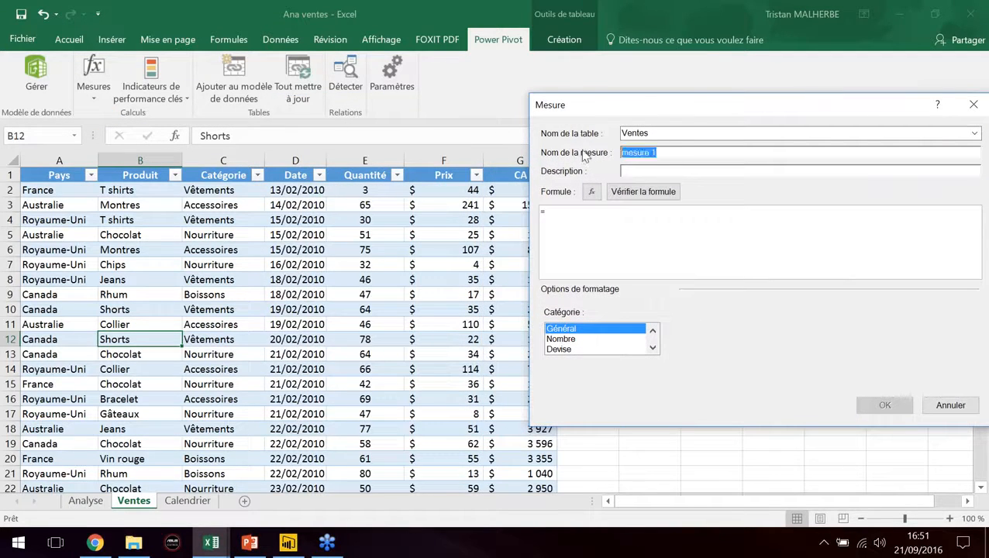
type("Quantités N-1")
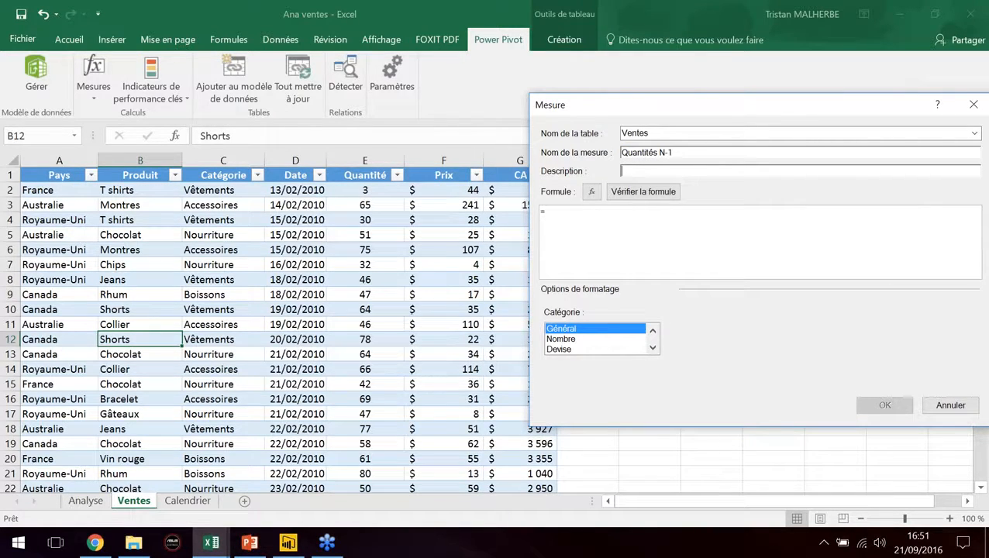
- Begin the Quantités N-1 formula with CALCULATE( [Quantités N] ; FILTER(ALL(Calendrier[Année])
left_click(632, 225)
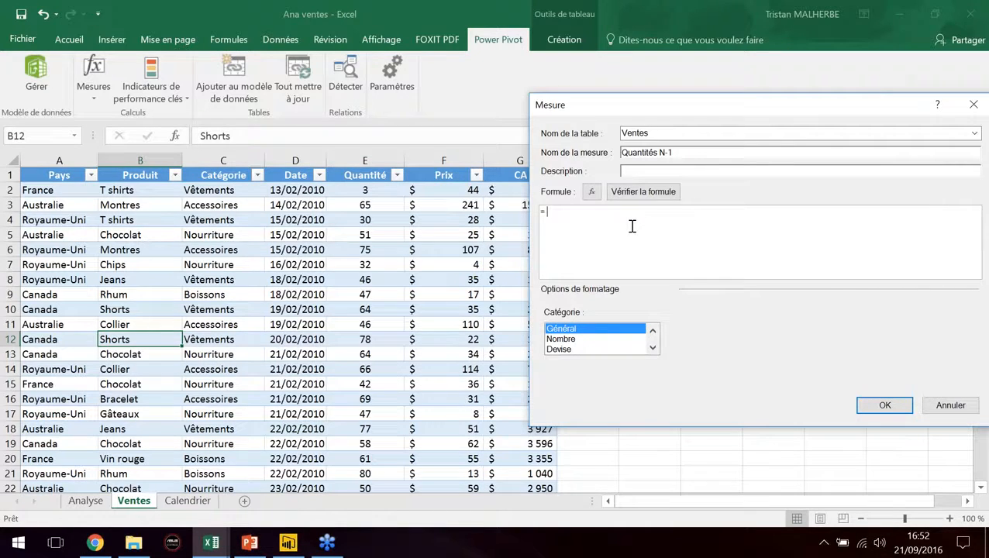
type("CALCULATE(")
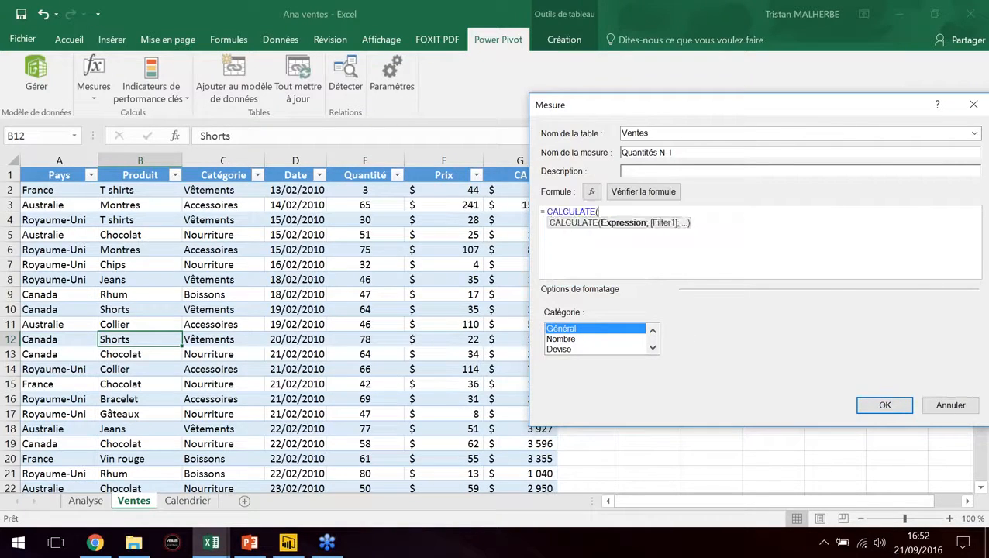
type(" [Quanti")
key("Tab")
type("; FILTER(")
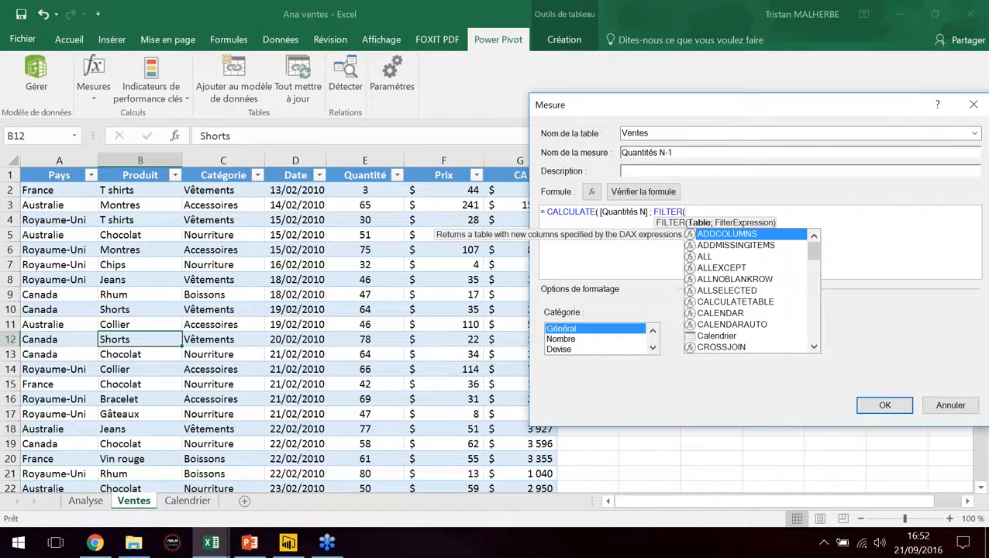
type("ALL(Cal")
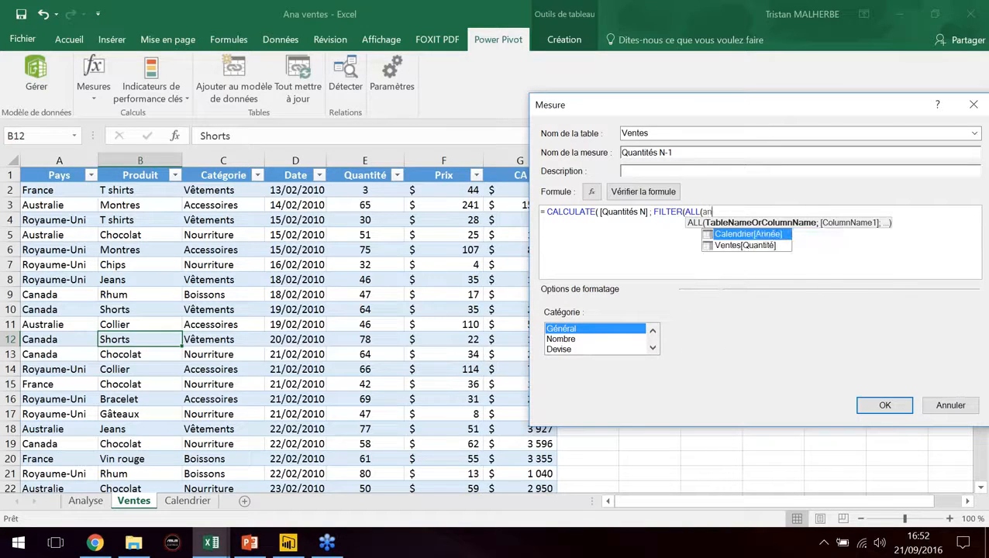
key("Tab")
type(") = ")
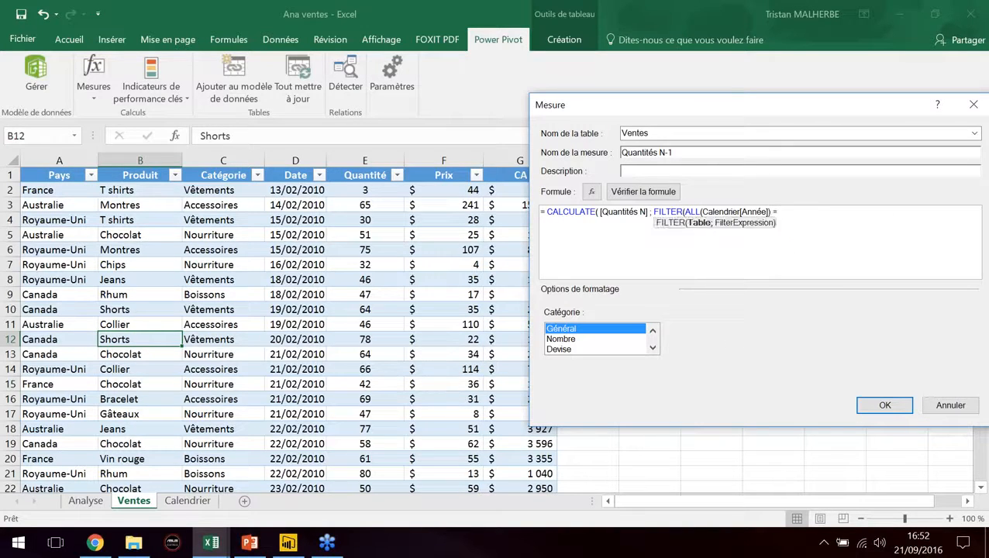
key("BackSpace")
key("BackSpace")
key("BackSpace")
- Complete the FILTER with the condition Calendrier[Année] = MAX(Calendrier[Année]) - 1 and close the formula's parentheses
type(";ann")
key("Down")
key("Tab")
type("= MAX(C")
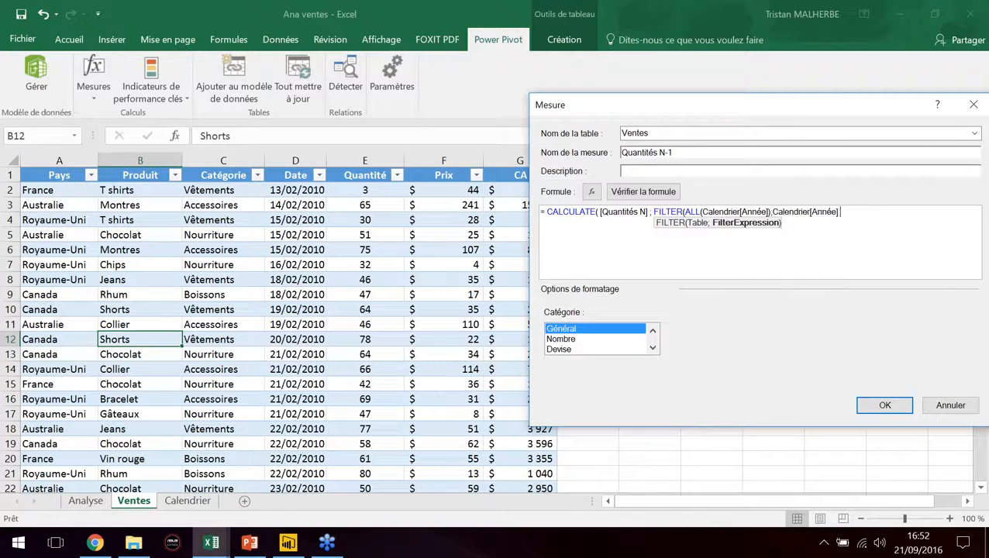
type("alendrier[An")
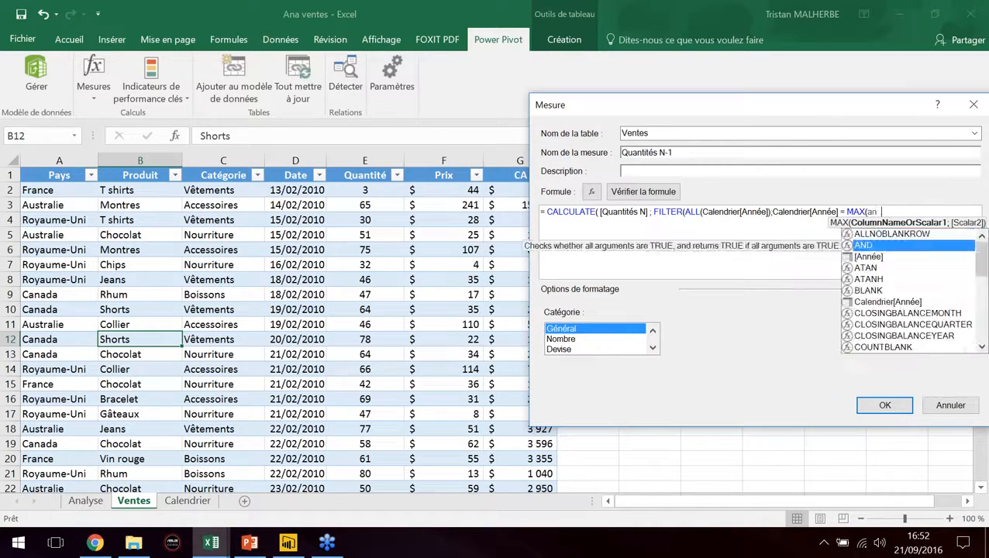
key("Down")
key("Tab")
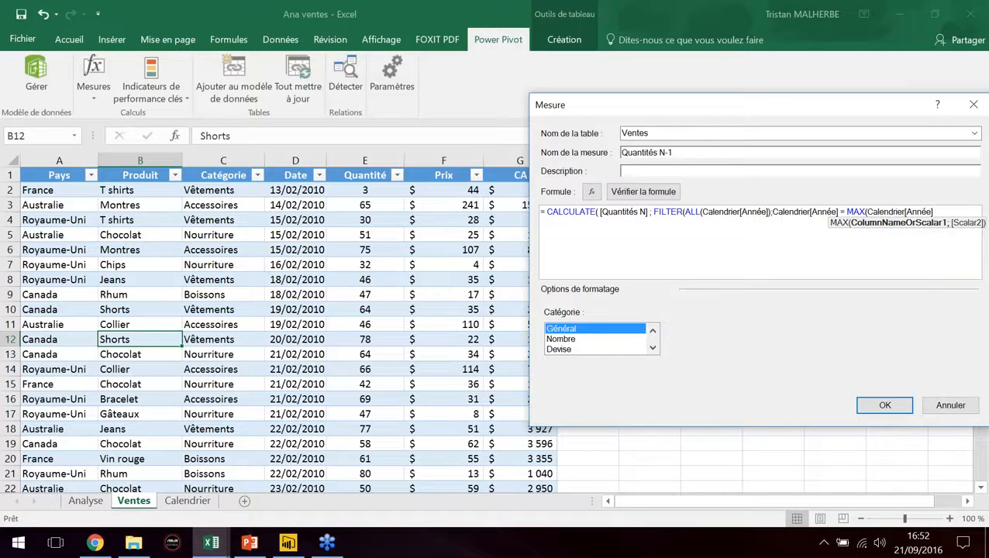
type(") - 1))")
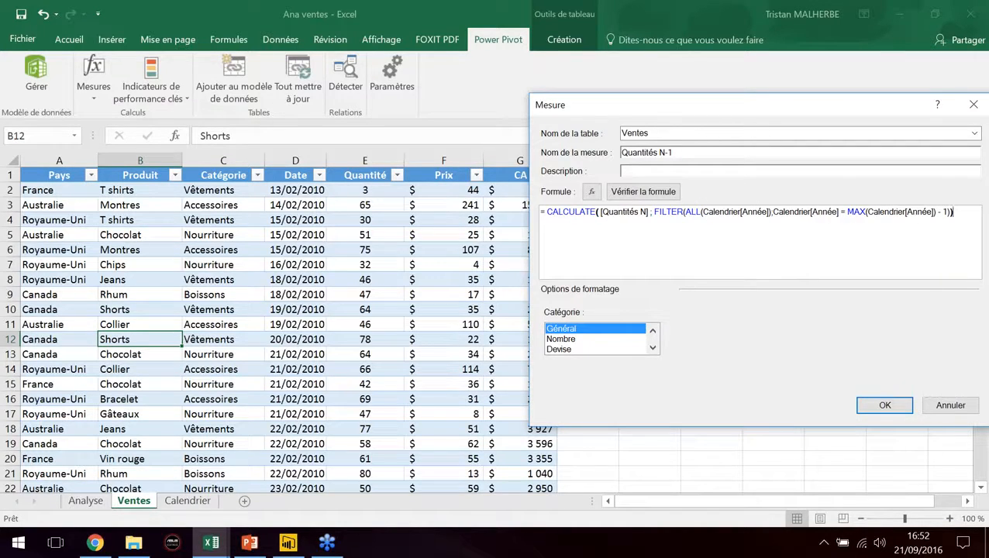
- Format Quantités N-1 as a decimal number with 0 decimals and a thousands separator, check its formula, and create the measure
left_click(573, 339)
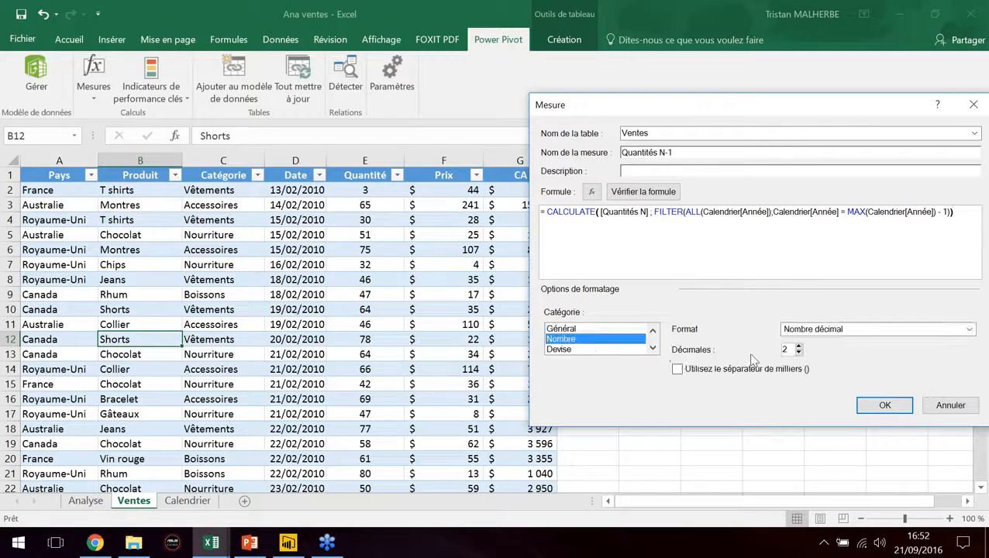
left_click(798, 353)
left_click(799, 353)
left_click(677, 370)
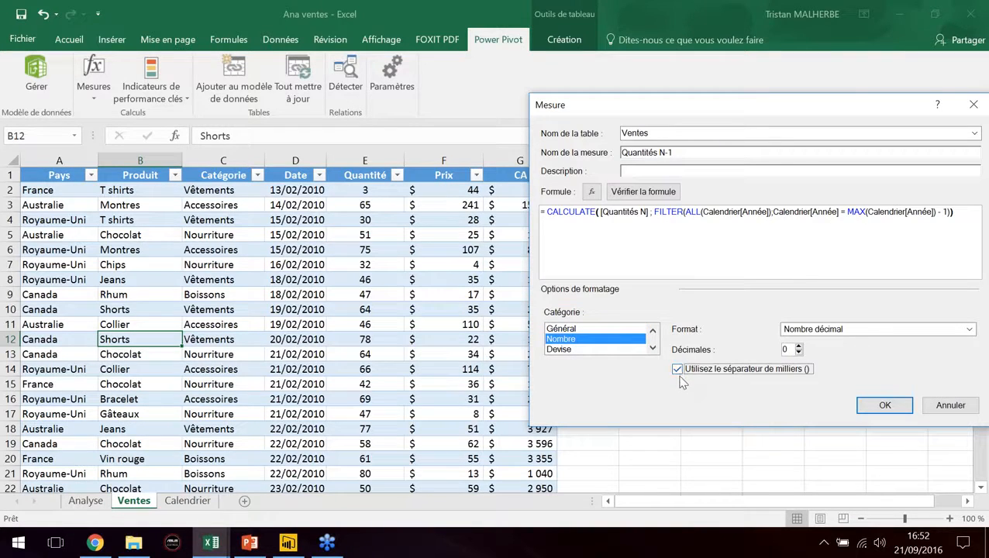
left_click_drag(724, 110, 654, 114)
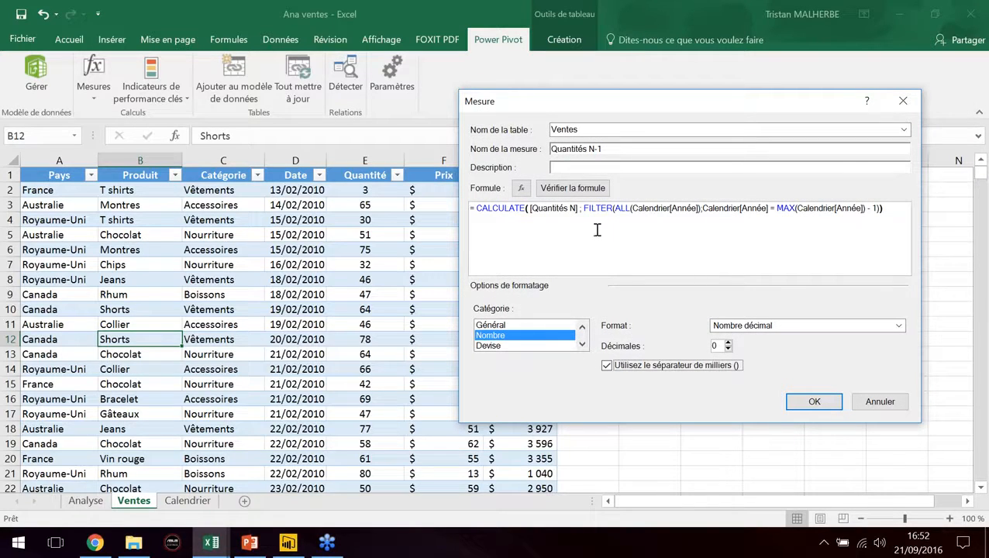
left_click(543, 211)
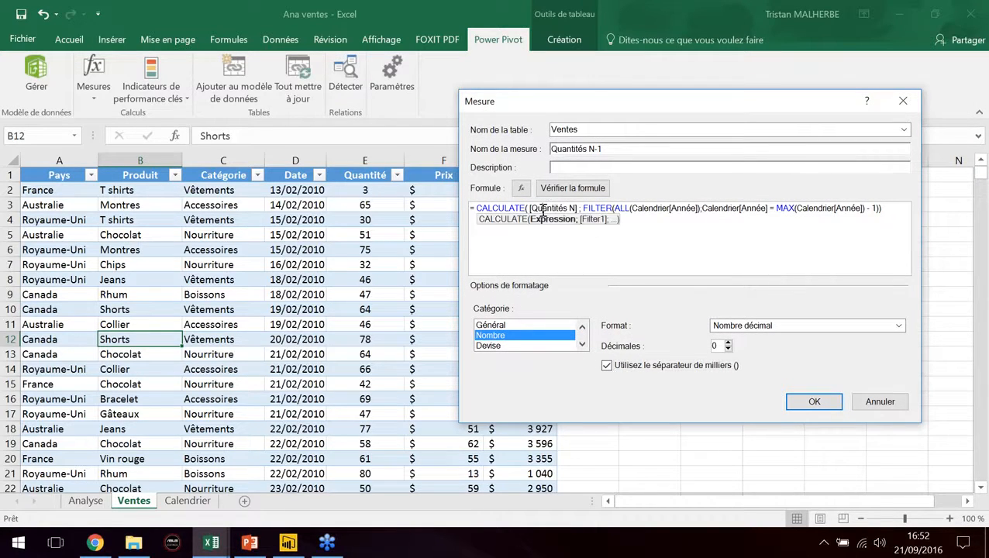
left_click(814, 401)
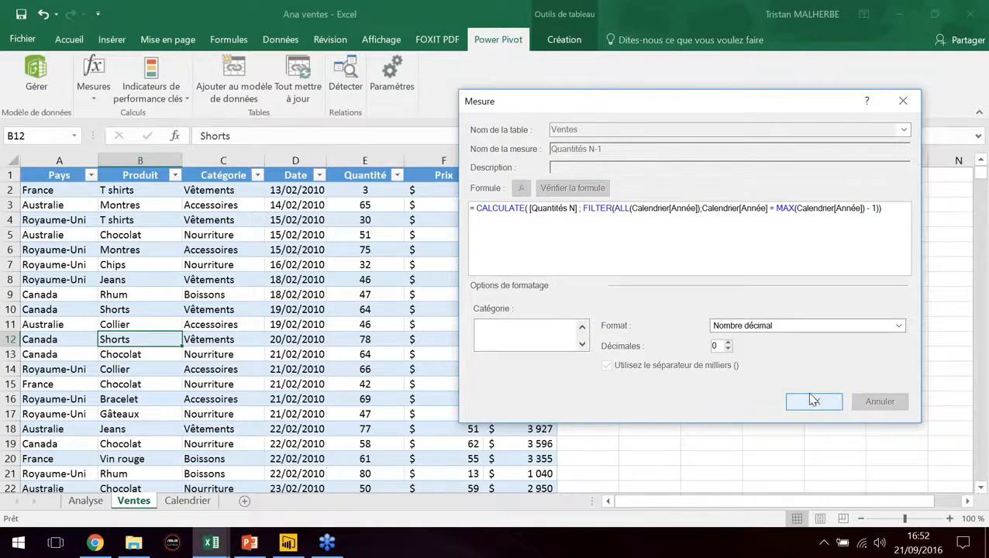
- On the Analyse sheet, expand the Ventes table in the pivot table's field list and view its measures
left_click(901, 14)
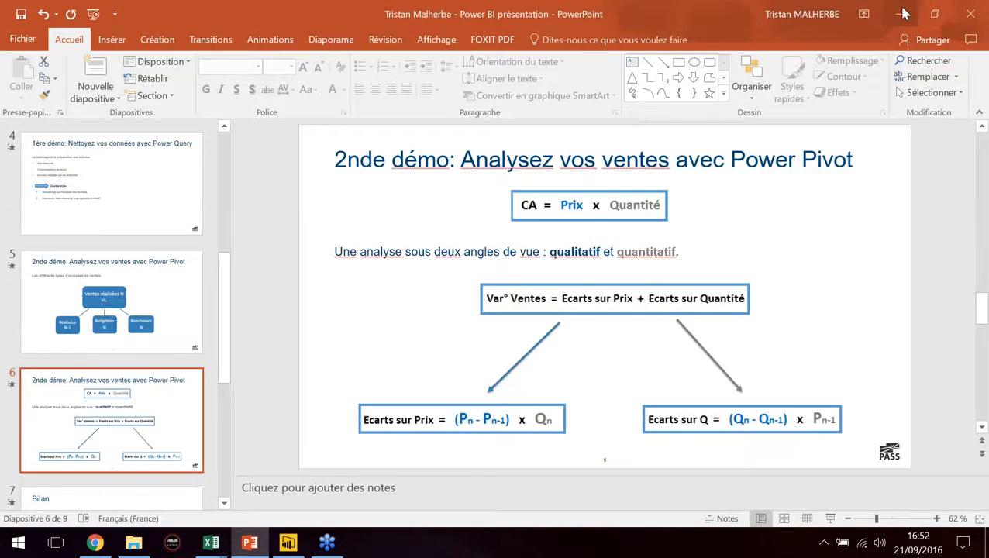
left_click(210, 543)
left_click(85, 500)
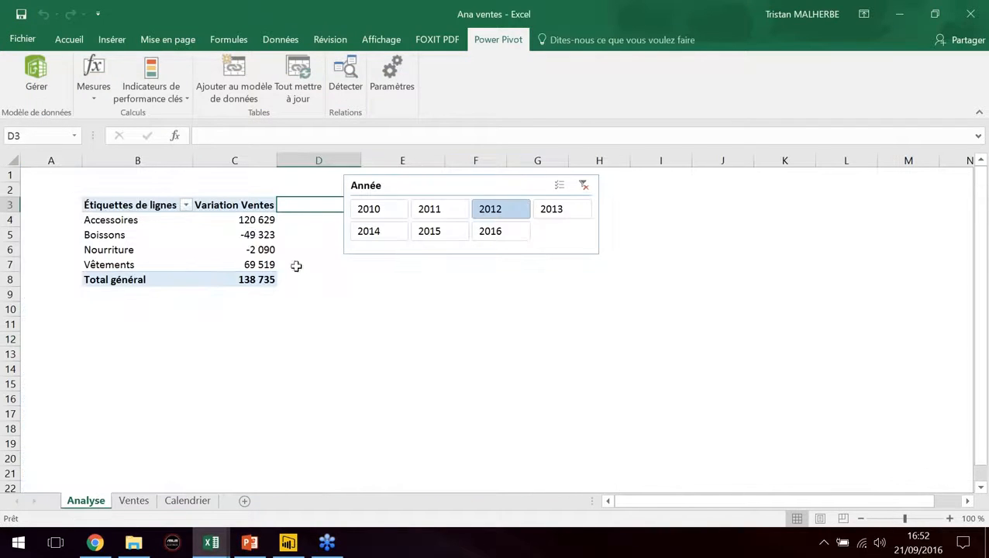
left_click(256, 234)
left_click(749, 283)
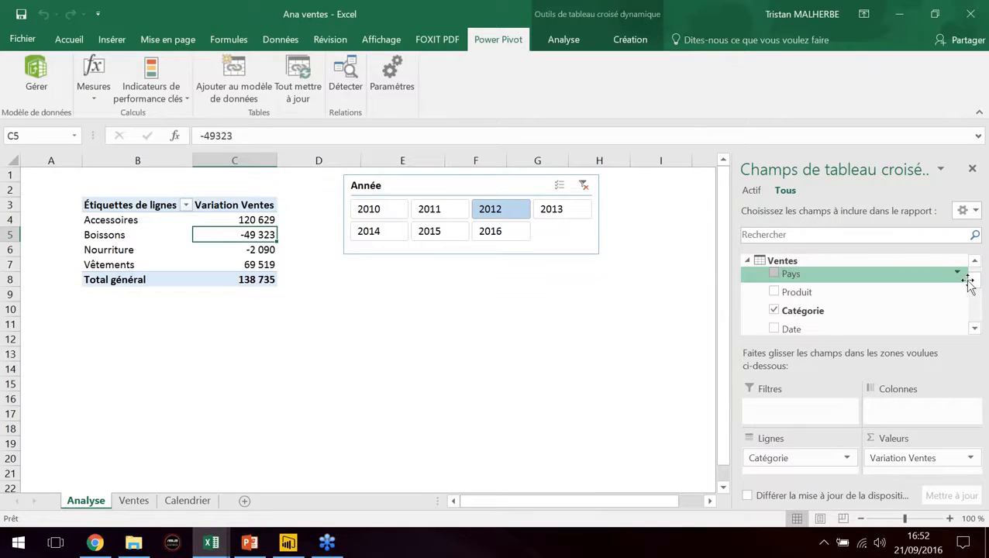
left_click_drag(974, 284, 975, 316)
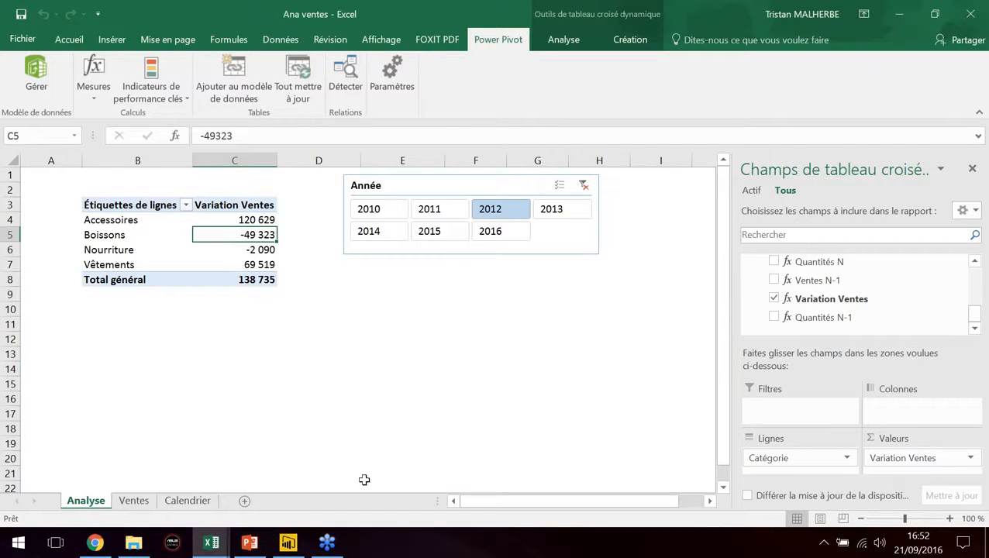
- Review the price and quantity variance formulas on the PowerPoint slide, and return to the Ana ventes workbook
left_click(250, 541)
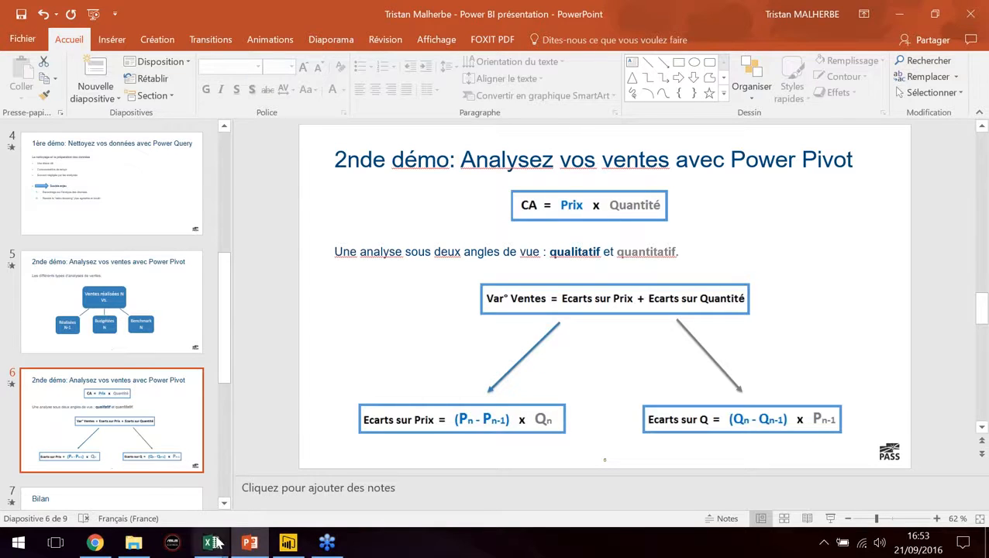
mouse_move(211, 542)
left_click(174, 434)
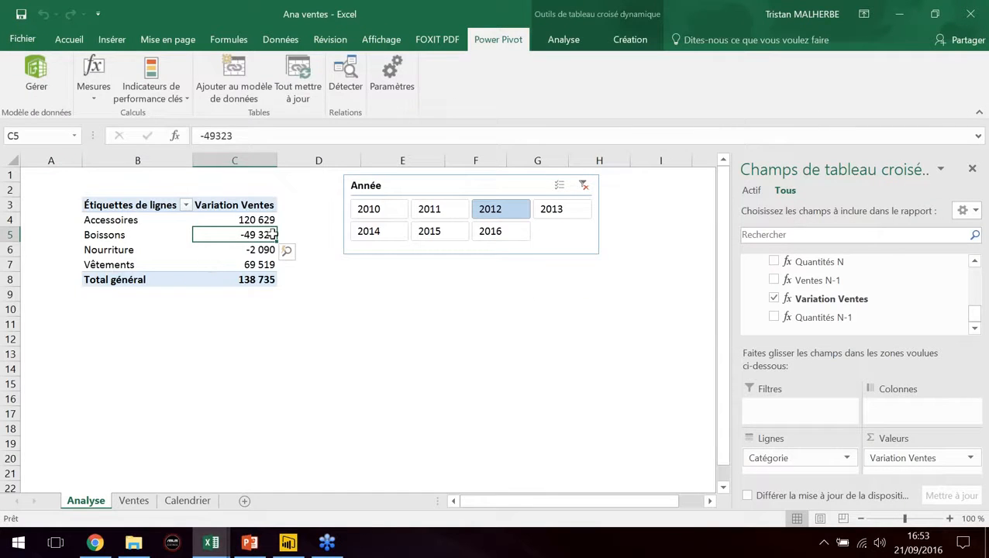
- Start a new Power Pivot measure in the Ventes table named Prix N-1
left_click(94, 99)
left_click(124, 115)
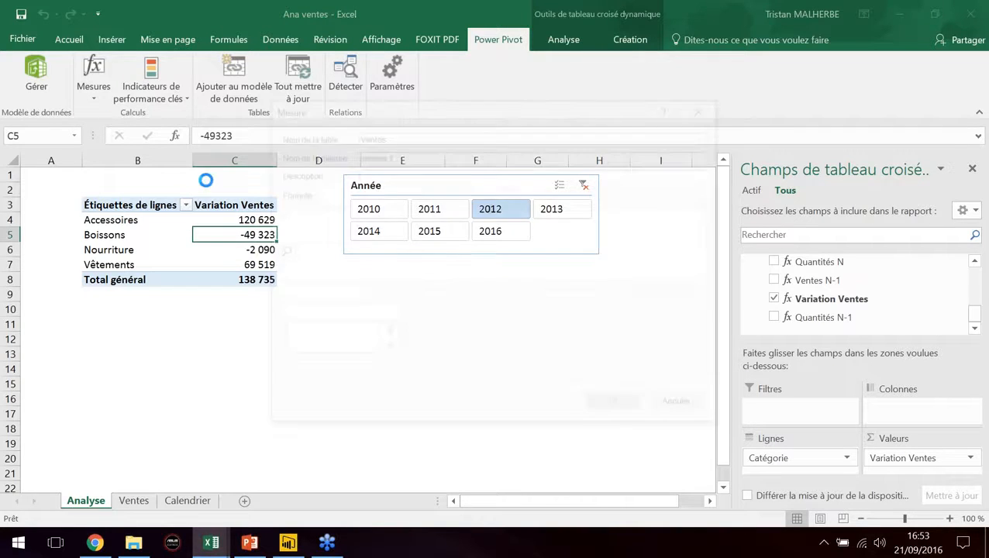
left_click_drag(399, 152, 304, 142)
type("Prix N-")
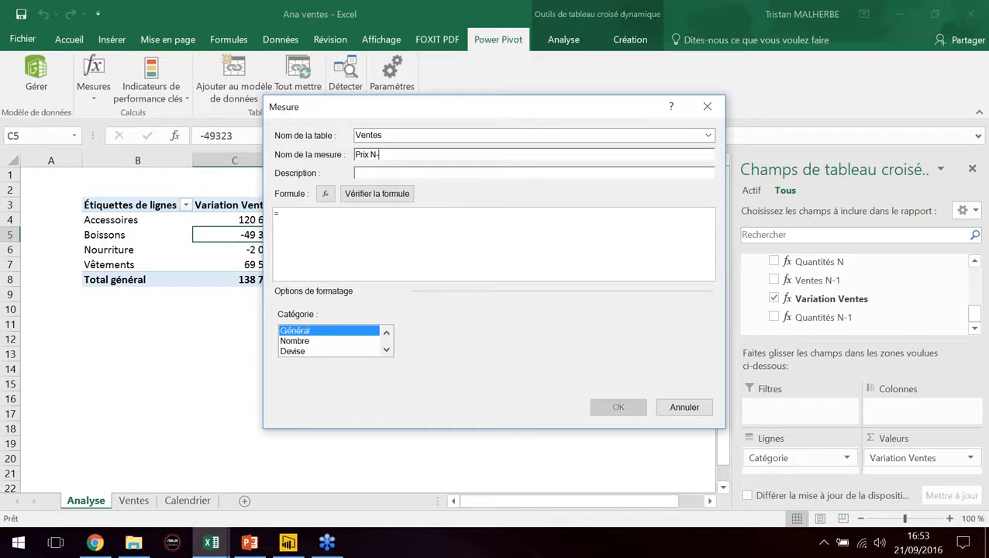
key("Tab")
key("Tab")
key("Tab")
key("Tab")
- Begin the Prix N-1 formula with DIVIDE( and use [Ventes N-1] as the numerator
type("DIVIDE(")
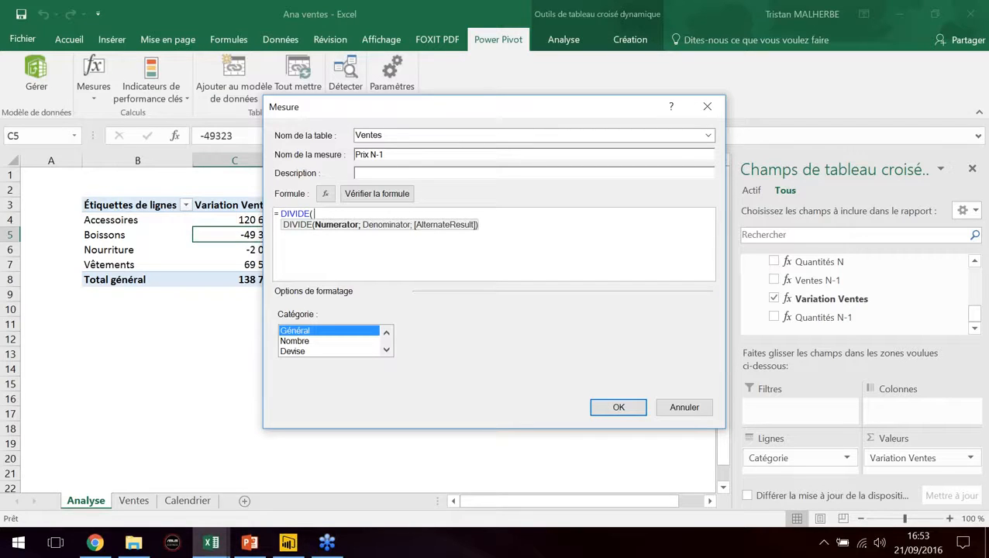
type("[Vente")
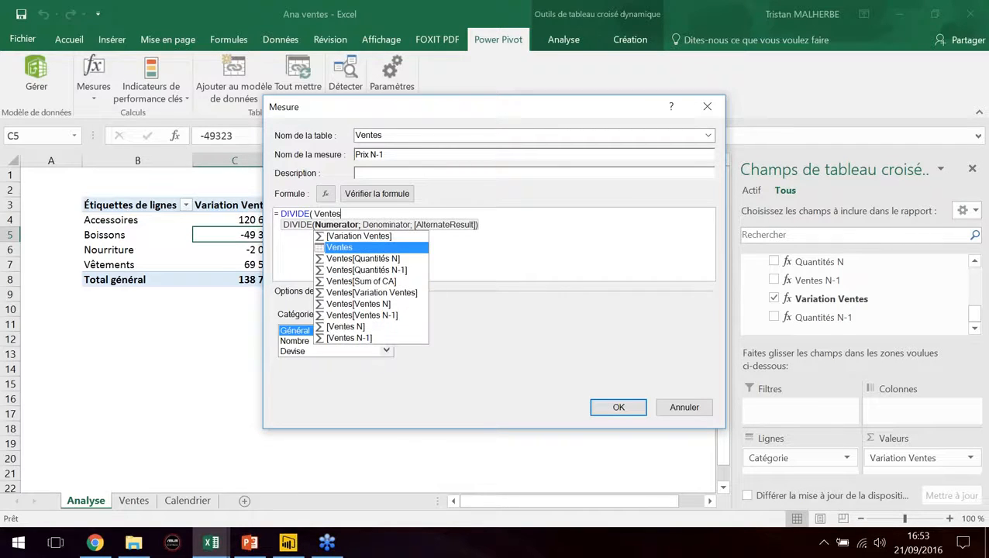
type("s")
key("Down")
key("Down")
key("Down")
key("Down")
key("Down")
key("Down")
key("Down")
key("Down")
key("Tab")
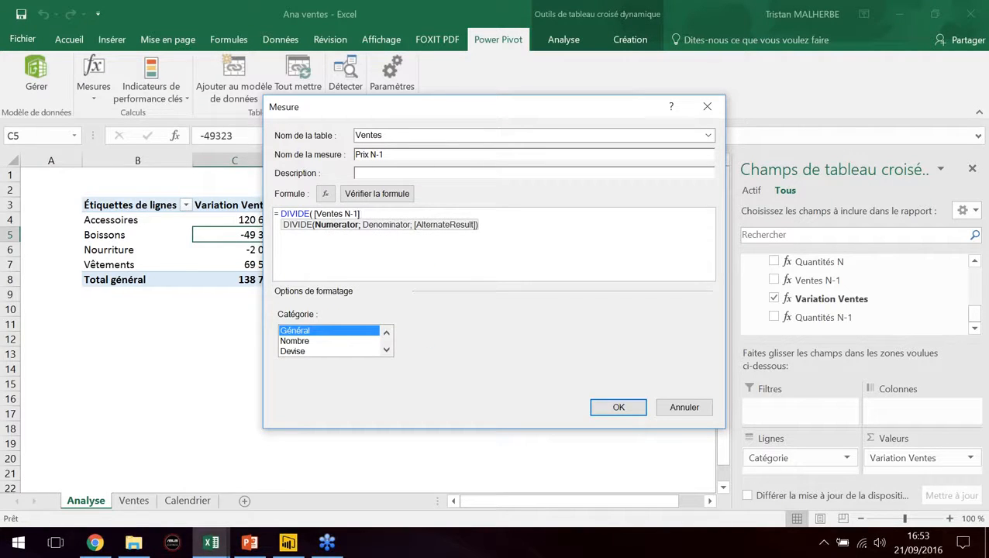
- Complete the DIVIDE formula with [Quantités N-1] as the denominator and close the parenthesis
type("; ")
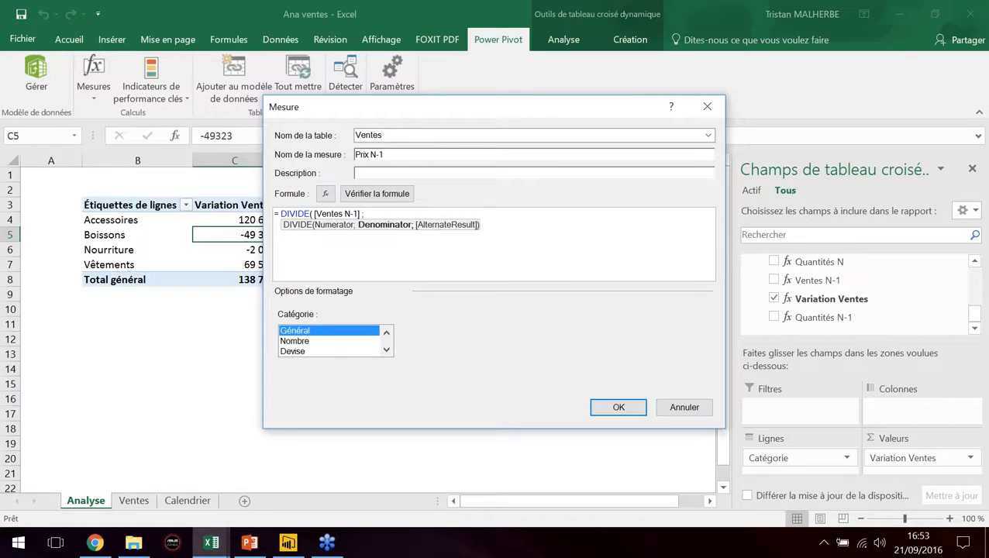
type("Quantit")
key("Down")
key("Tab")
type(")")
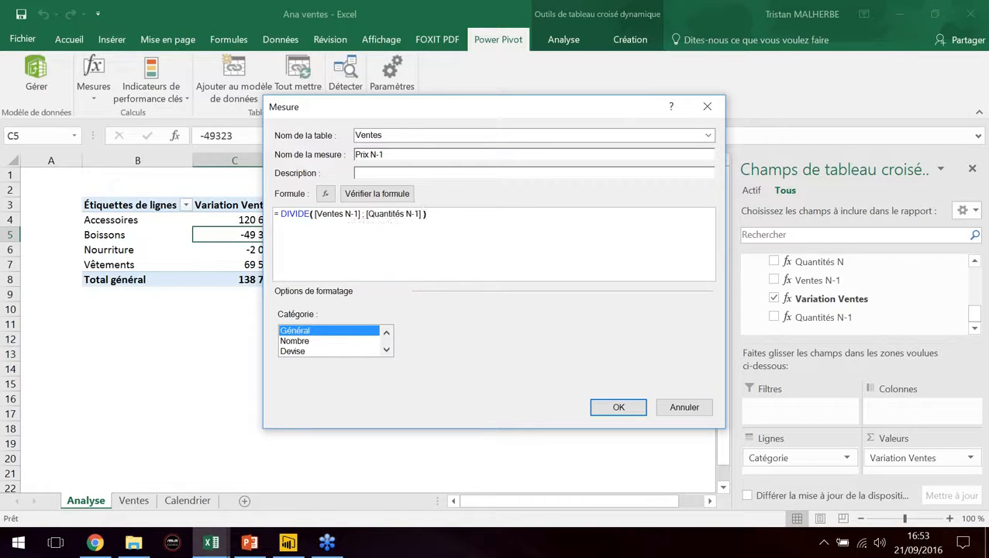
- Format Prix N-1 as a decimal number with 0 decimals and a thousands separator, and create the measure
left_click(291, 342)
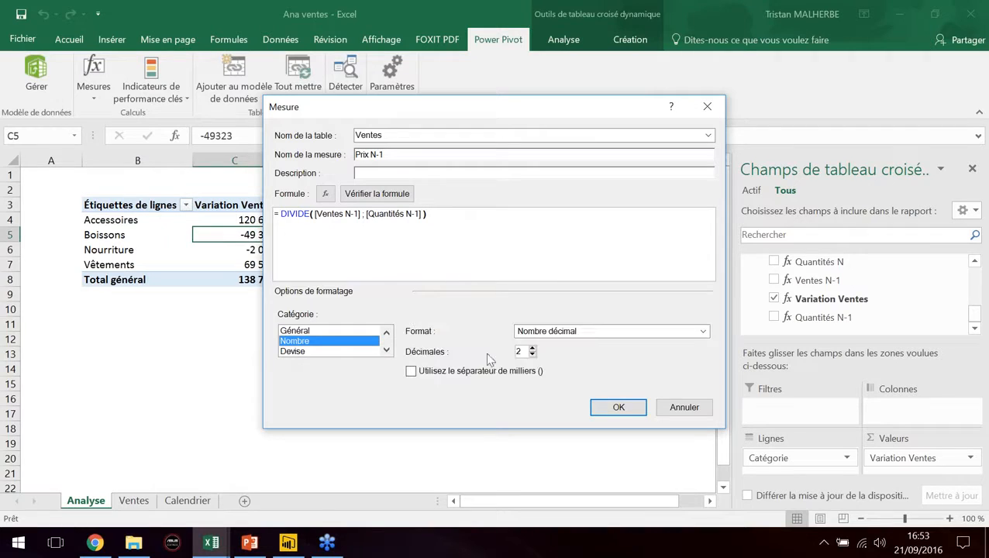
left_click(532, 354)
left_click(531, 355)
left_click(410, 370)
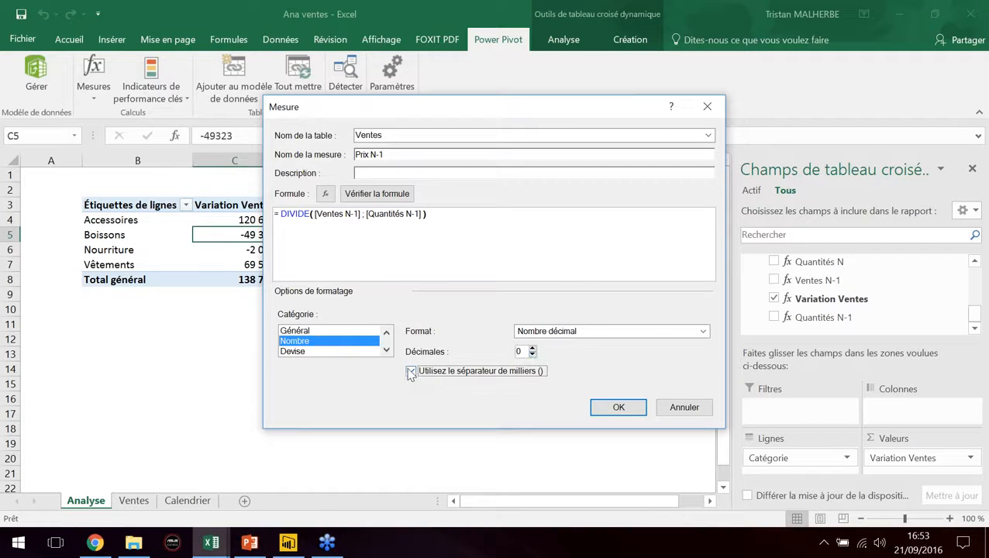
left_click(604, 409)
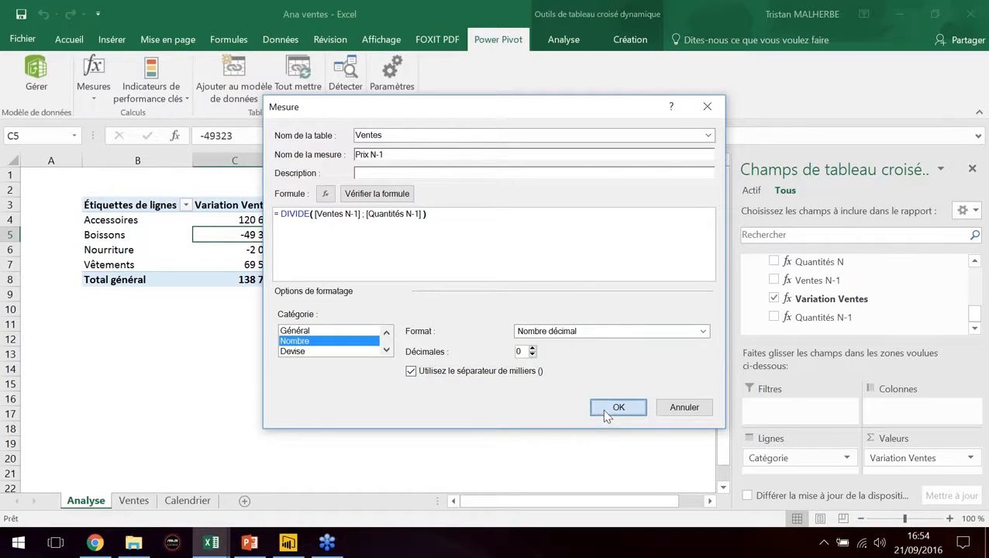
- Check the variance formulas on the PowerPoint slide, and return to Excel to move the Année slicer slightly away from the pivot table
key("alt+Tab")
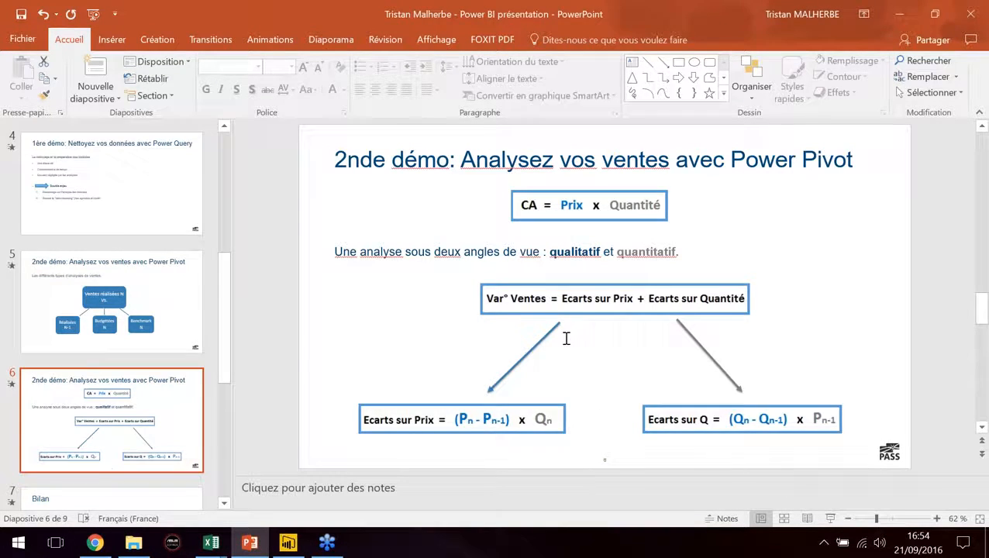
key("alt+Tab")
left_click_drag(480, 186, 539, 191)
- Start a new Power Pivot measure in the Ventes table named Variation Quantités
left_click(94, 82)
left_click(112, 115)
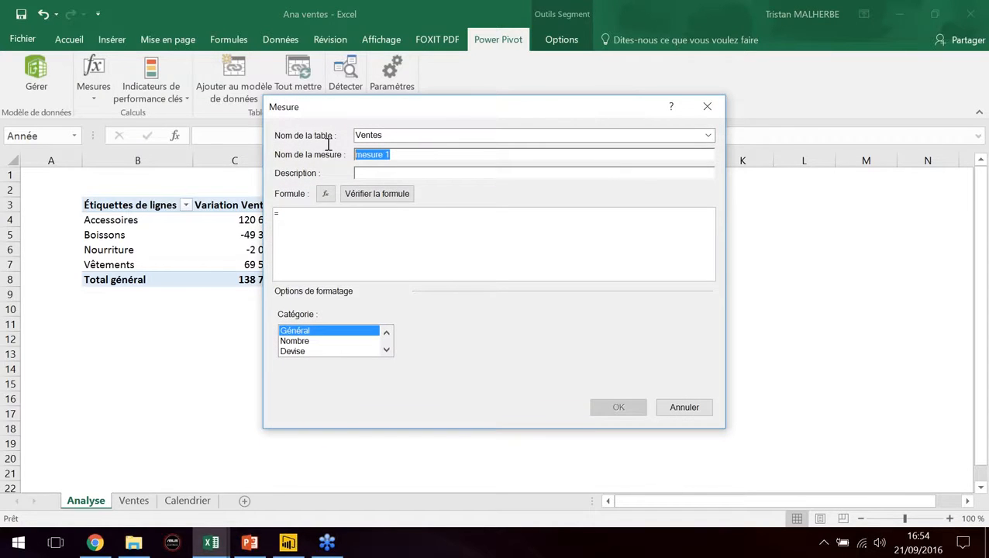
type("Vari")
type("s")
key("Tab")
key("Tab")
key("Tab")
key("Tab")
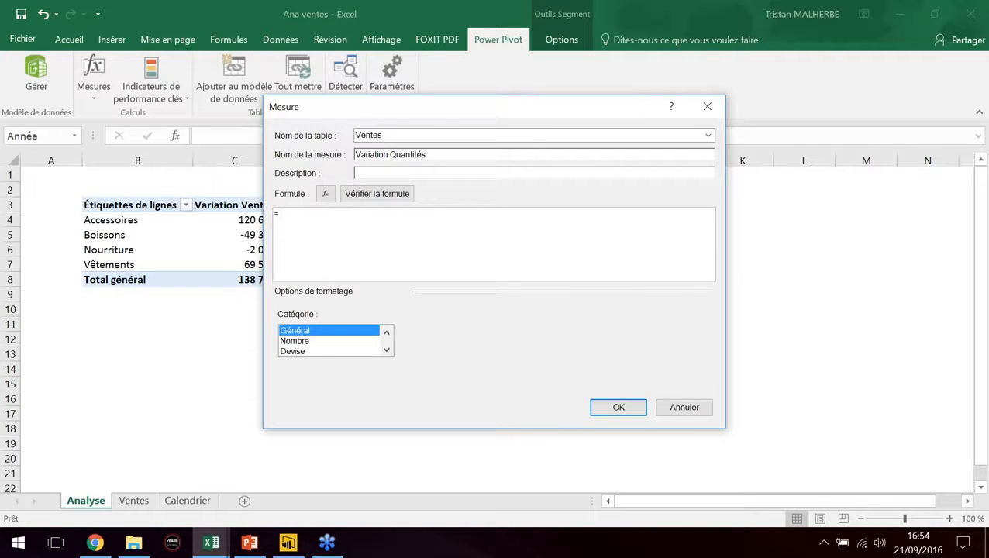
- Enter the formula [Quantités N] - [Quantités N-1] for the Variation Quantités measure
type("[Quantités N]")
key("Tab")
type("- Quan")
key("Down")
key("Tab")
- Format Variation Quantités as a decimal number with 0 decimals and a thousands separator, and create the measure
left_click(307, 341)
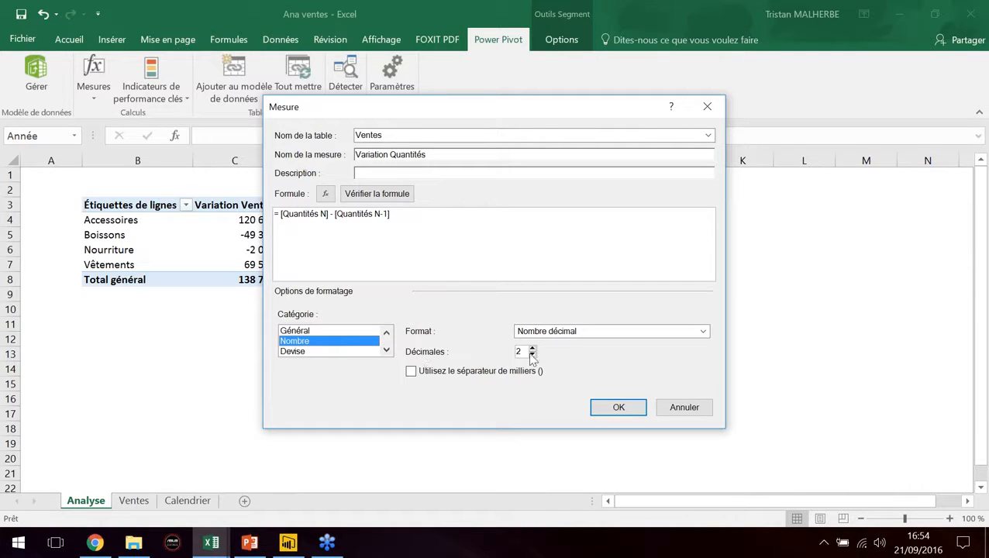
left_click(411, 372)
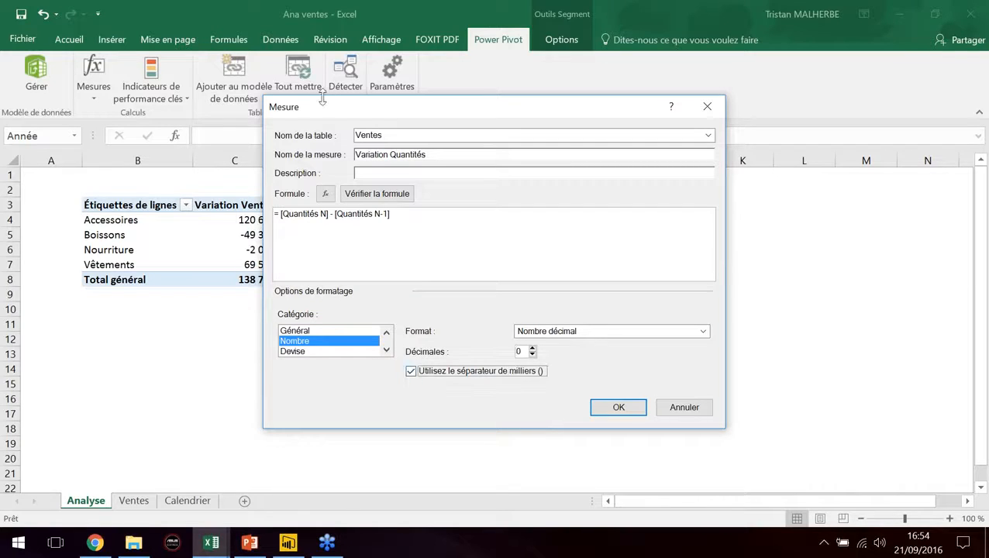
left_click(631, 411)
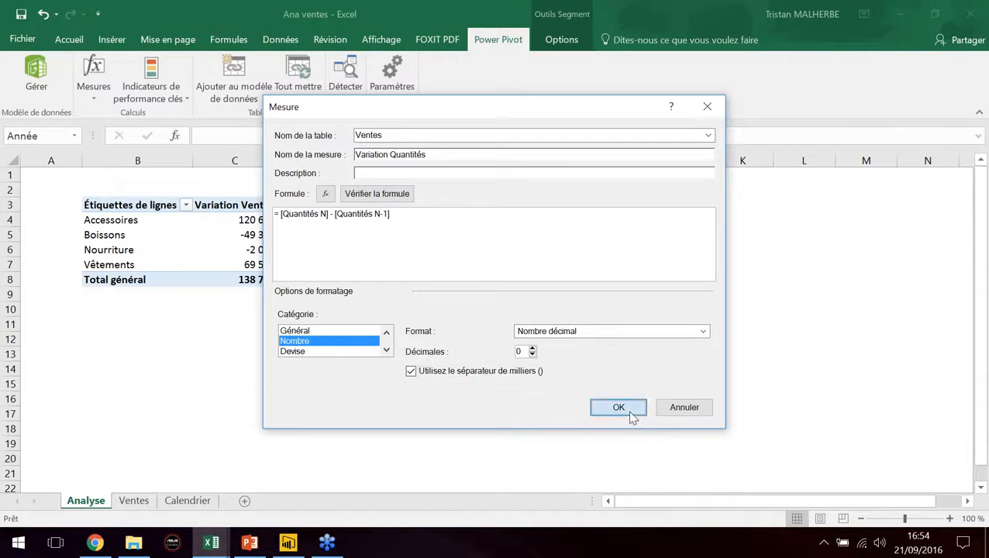
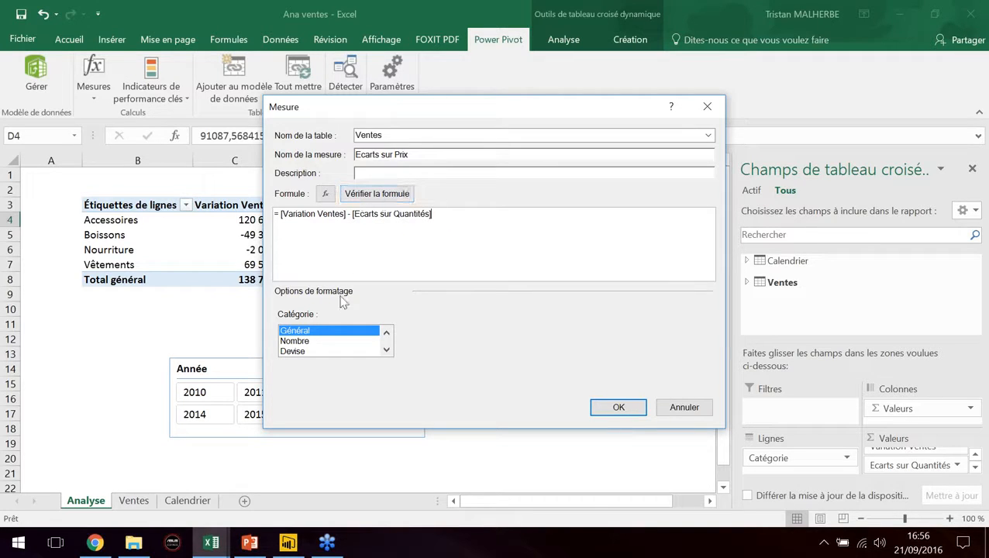
- Format Ecarts sur Prix as a number with 0 decimals and a thousands separator, create the measure, and return to the pivot table
left_click(308, 341)
left_click(533, 355)
left_click(411, 371)
left_click(601, 408)
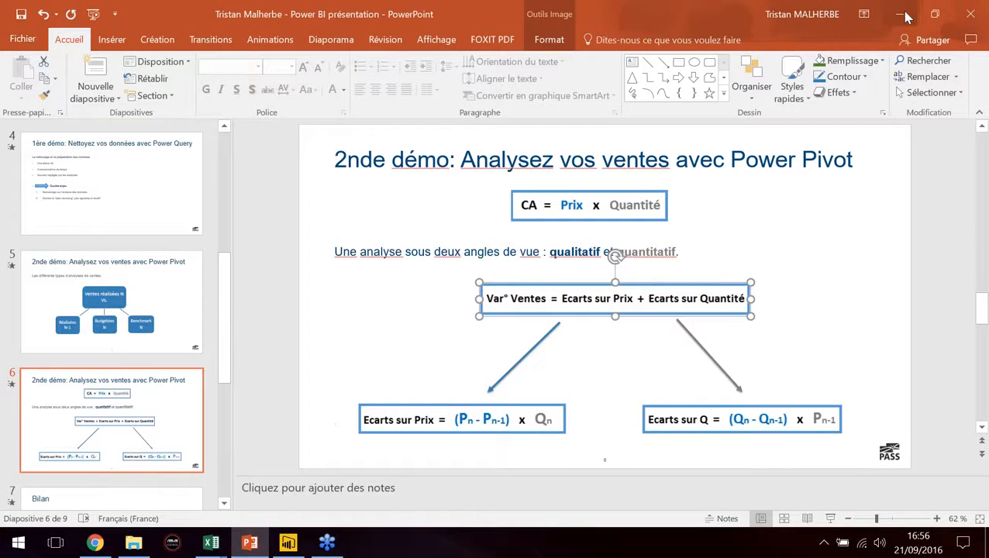
left_click(901, 15)
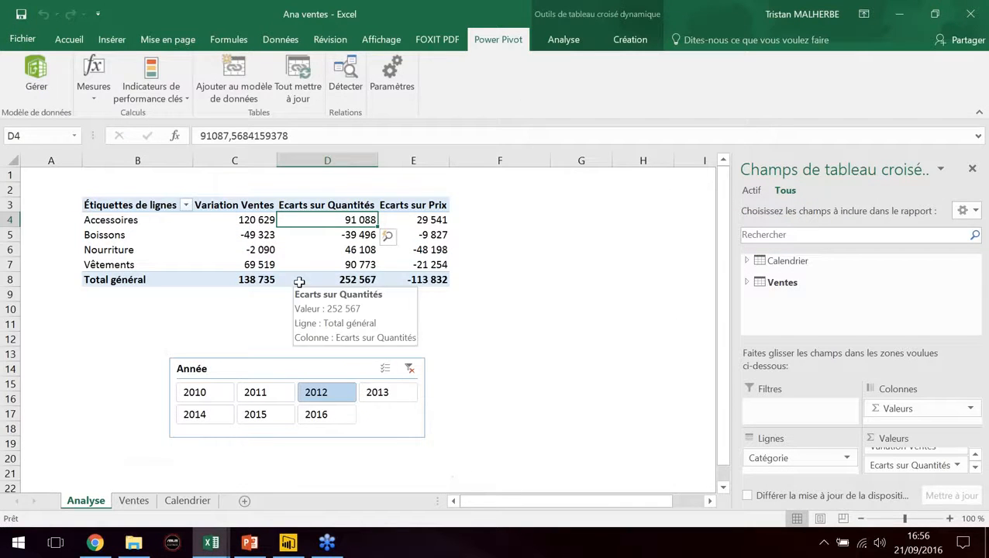
- Move the Année slicer beside the pivot table and add blue gradient data bars to the Variation Ventes column
left_click_drag(316, 350, 597, 163)
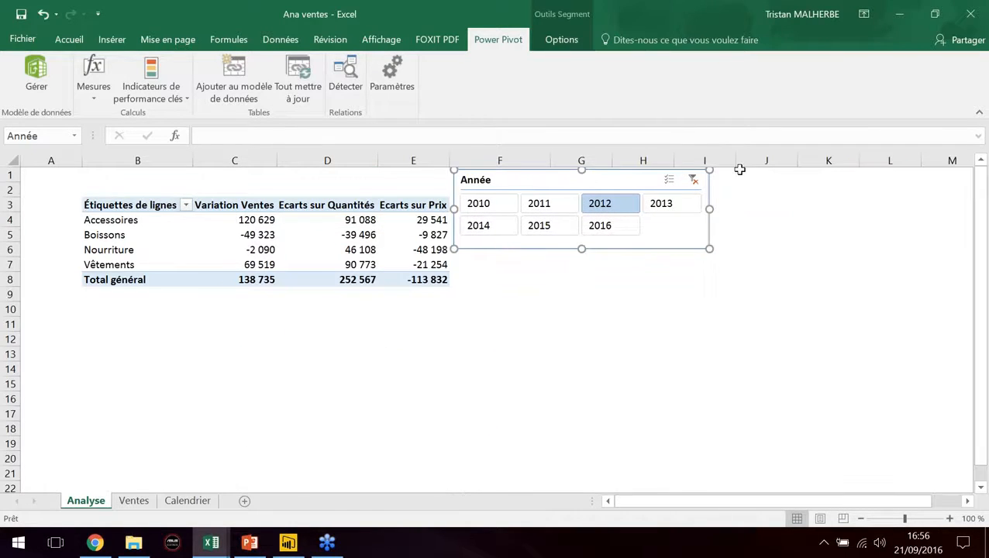
left_click(319, 259)
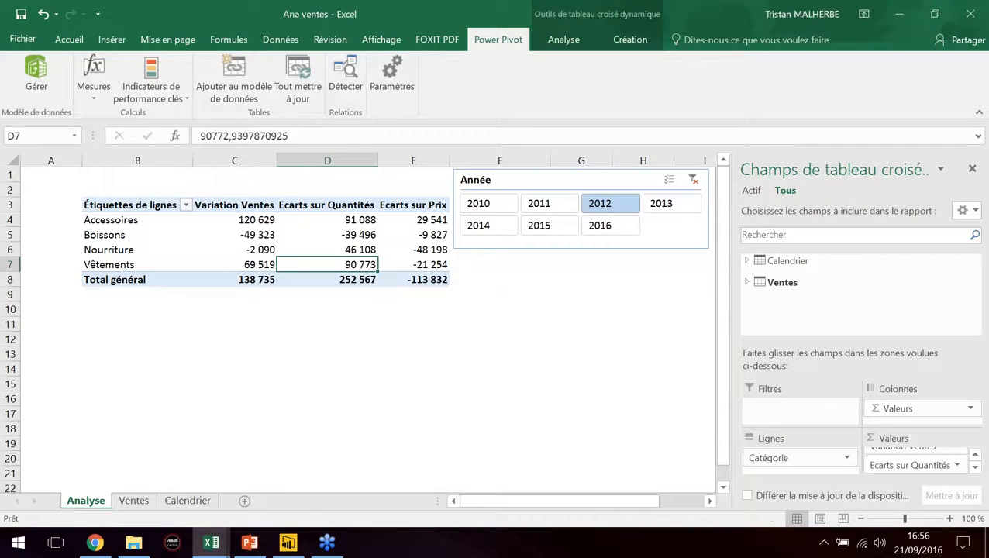
left_click(234, 200)
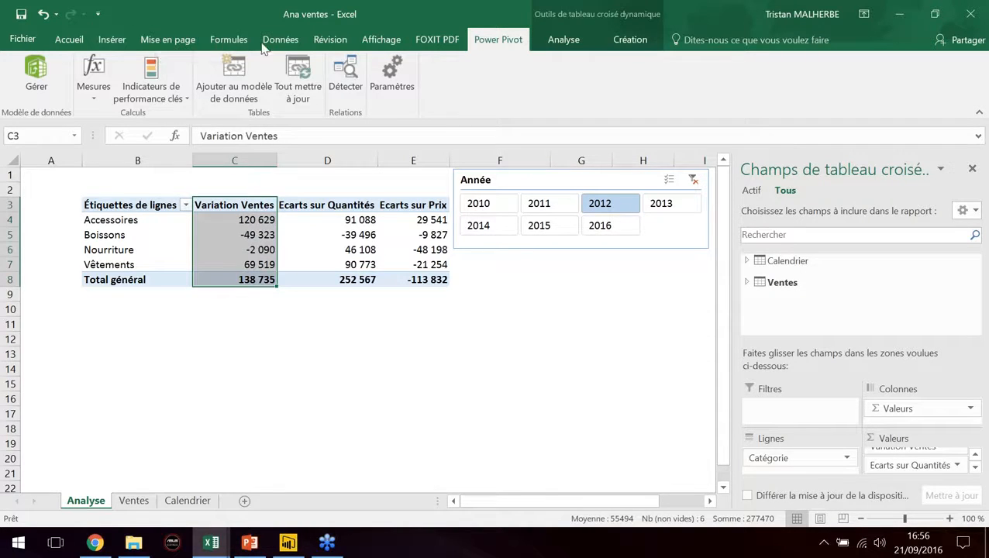
left_click(71, 39)
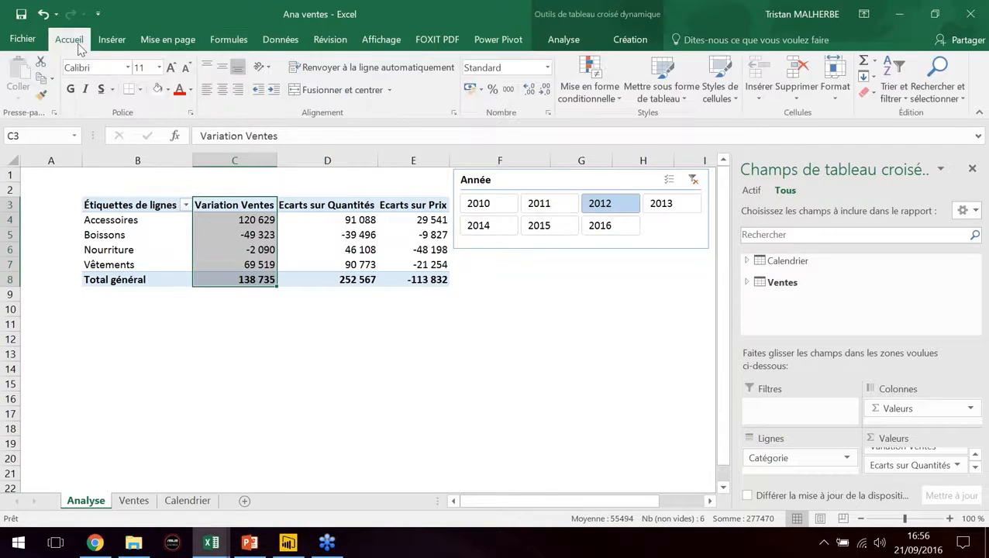
left_click(589, 91)
mouse_move(737, 183)
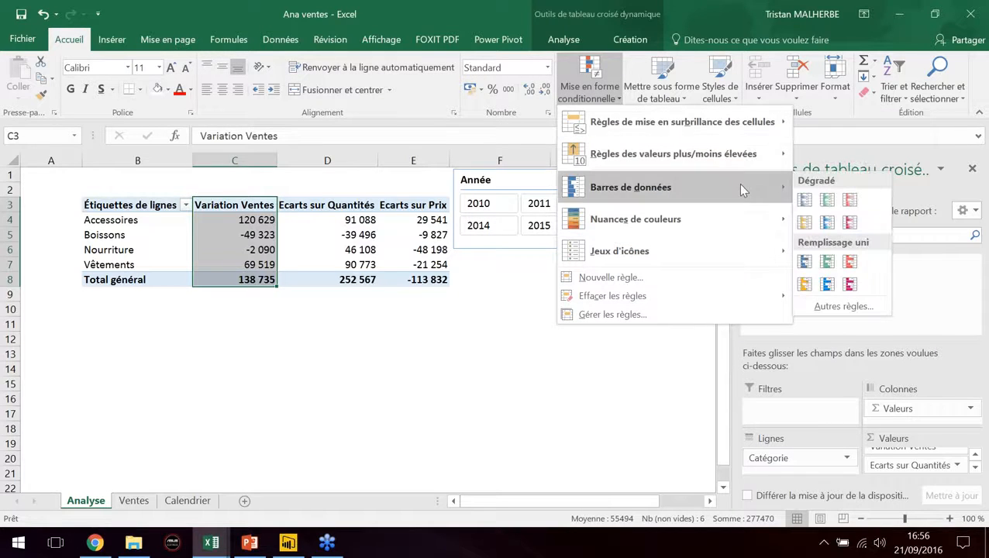
left_click(805, 200)
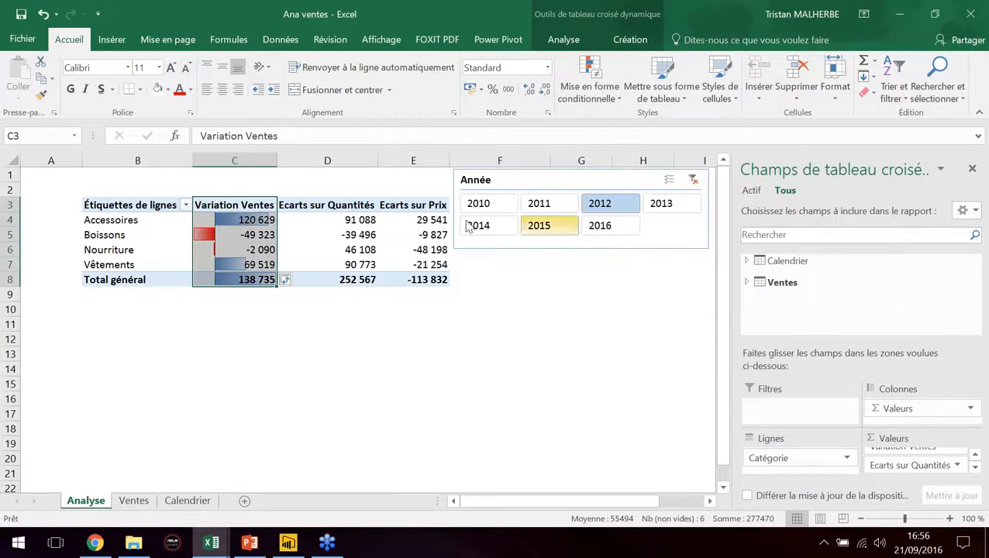
- Add green gradient data bars to the Ecarts sur Quantités column
left_click(373, 197)
left_click(589, 87)
mouse_move(756, 192)
left_click(827, 199)
- Add orange gradient data bars to the Ecarts sur Prix column and shift the Année slicer slightly further from the pivot table
left_click(442, 197)
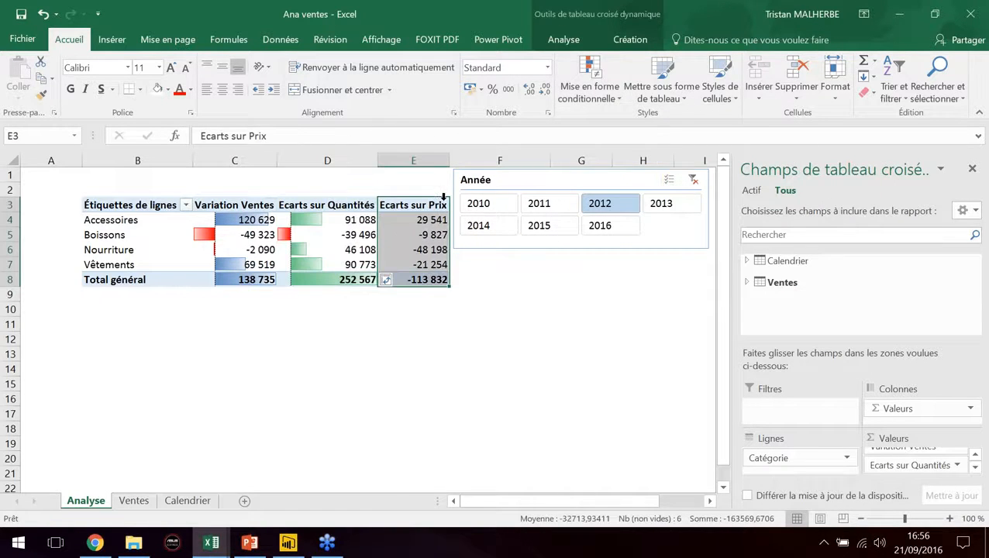
left_click(595, 91)
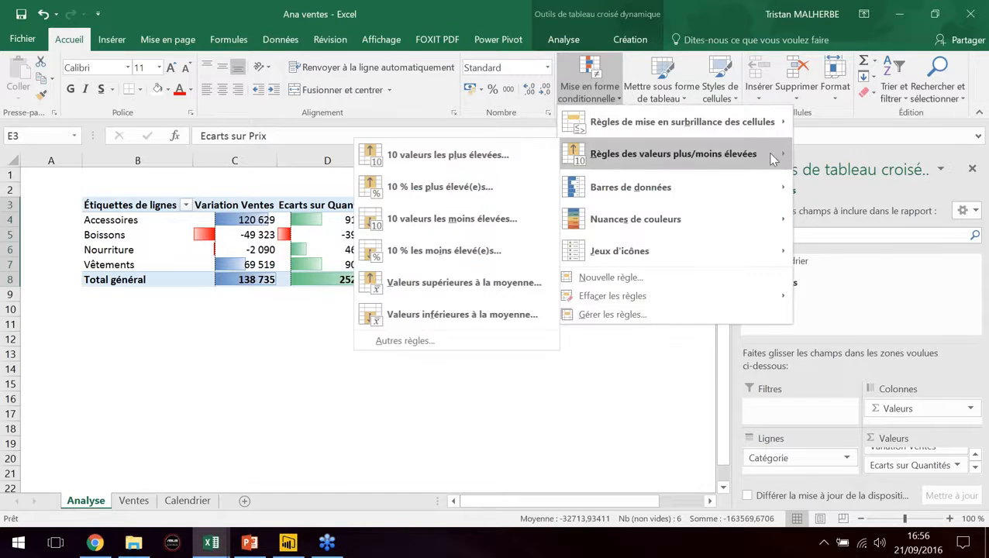
mouse_move(764, 186)
left_click(809, 226)
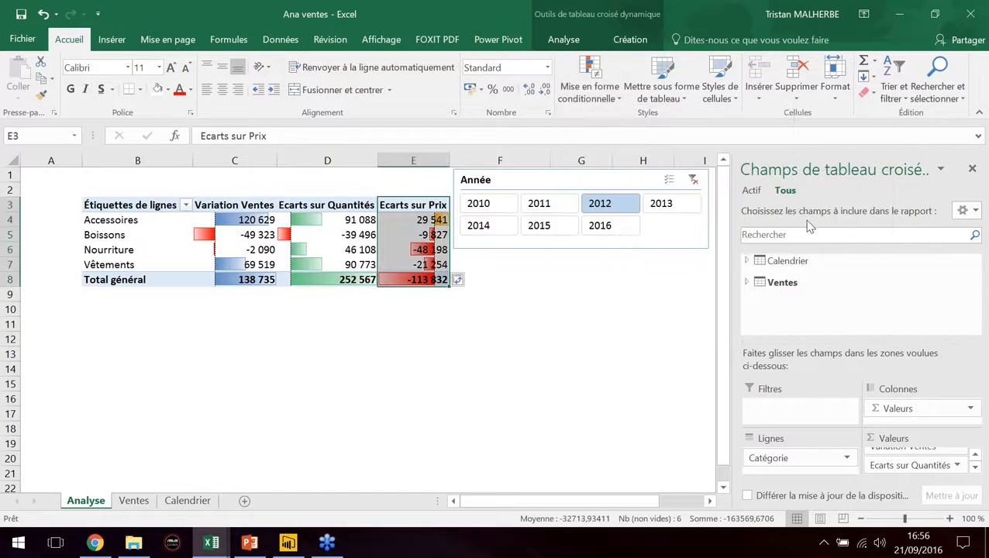
left_click_drag(523, 186, 549, 179)
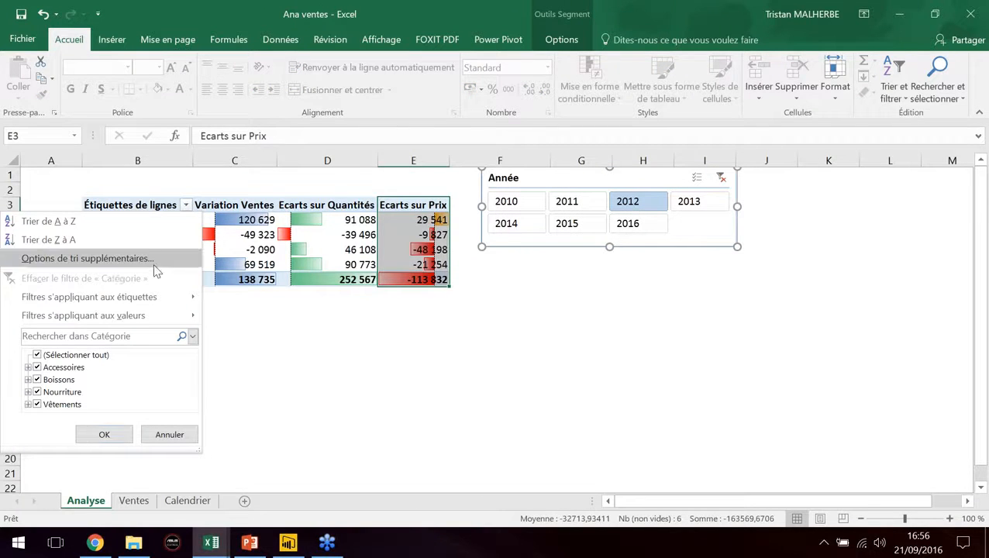
- Sort the pivot table's categories in descending order by Variation Ventes
left_click(192, 260)
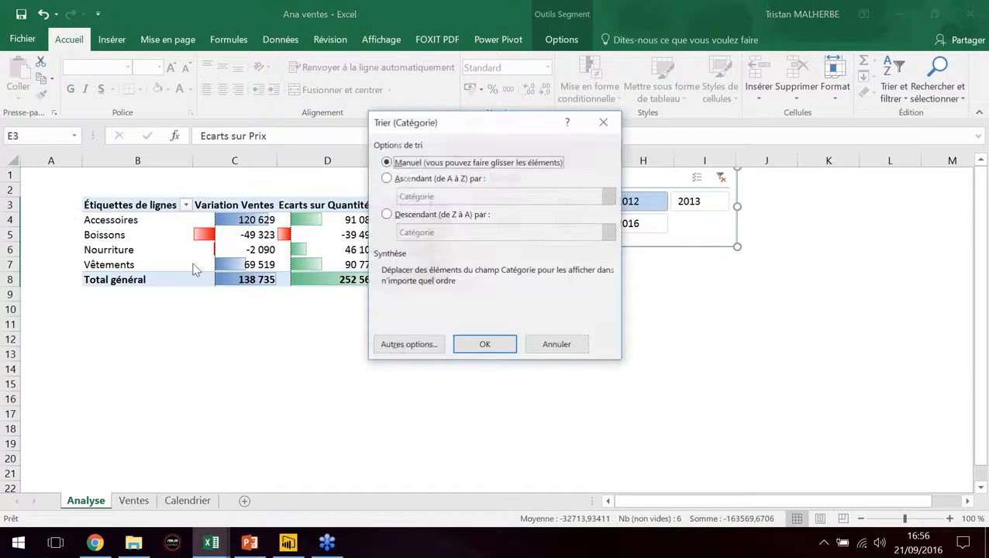
left_click(386, 214)
left_click(454, 233)
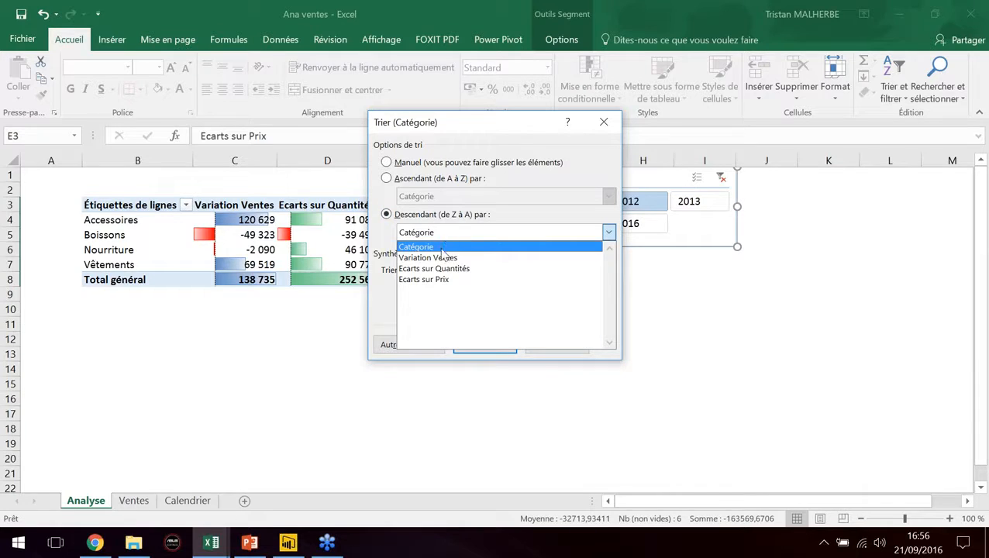
left_click(428, 258)
left_click(483, 343)
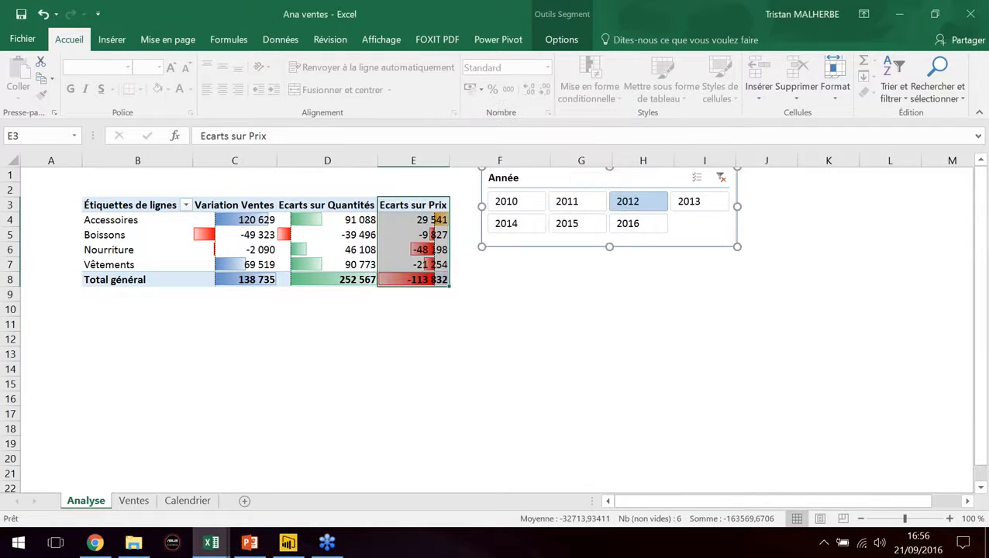
left_click(395, 187)
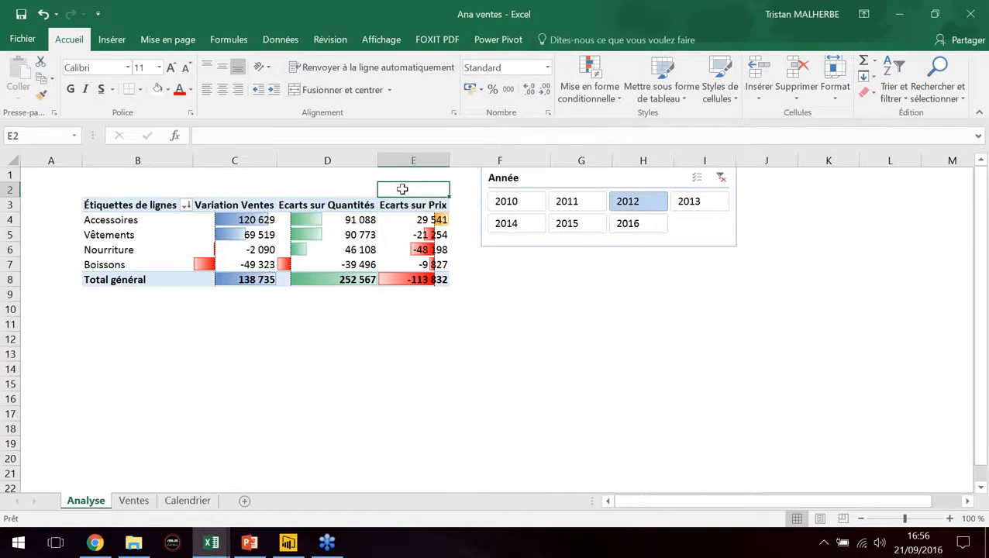
- Compare the pivot table across several years, including 2011, 2013 and 2014, and return the year filter to 2012
left_click(564, 201)
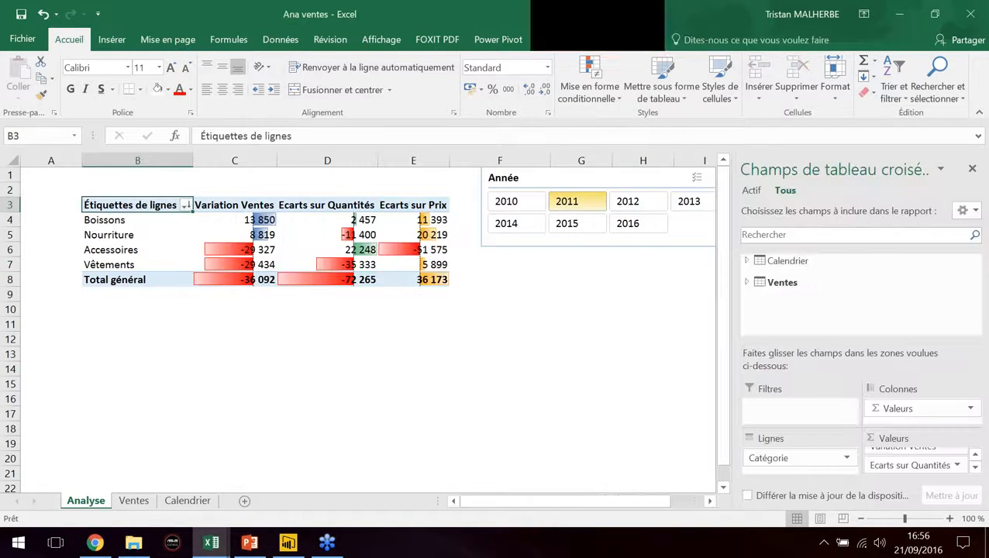
left_click(681, 205)
left_click(625, 208)
left_click(503, 232)
left_click(648, 208)
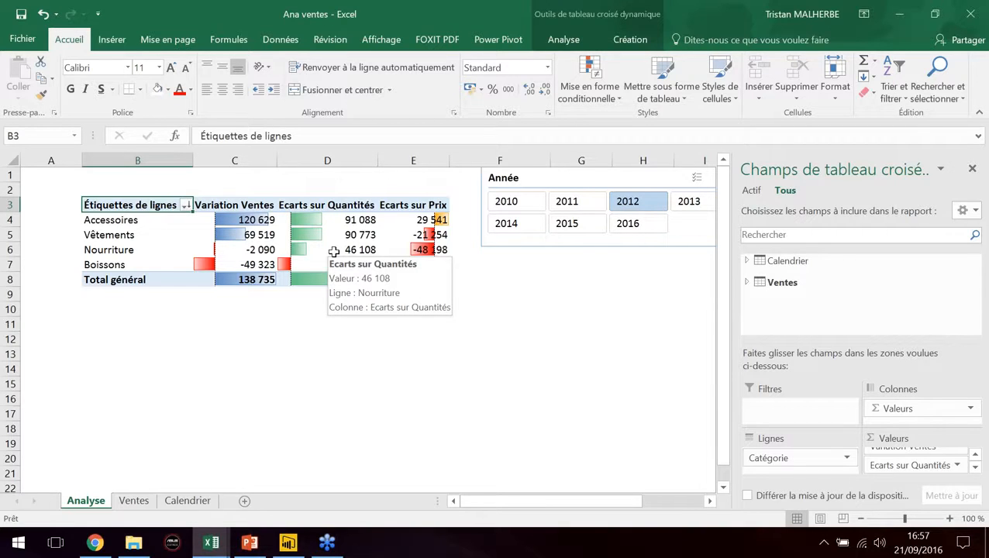
- Examine the sales variation and the quantity and price variances of Vêtements and Nourriture for 2012
left_click(334, 250)
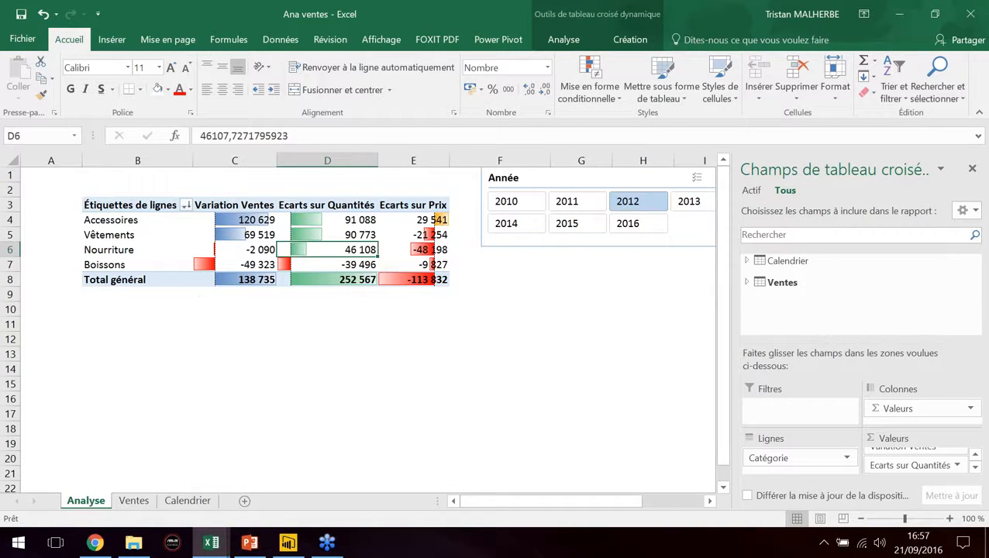
left_click(148, 234)
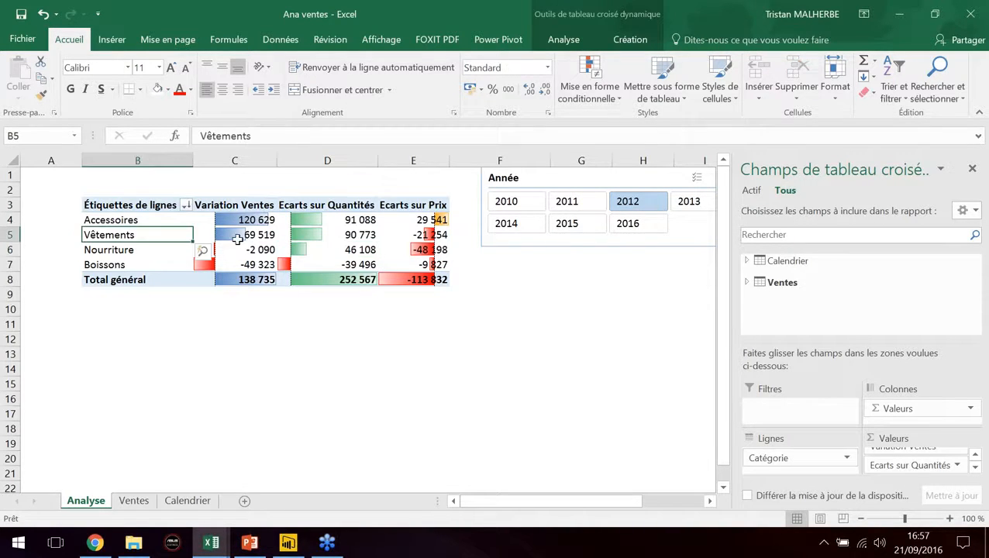
left_click(237, 237)
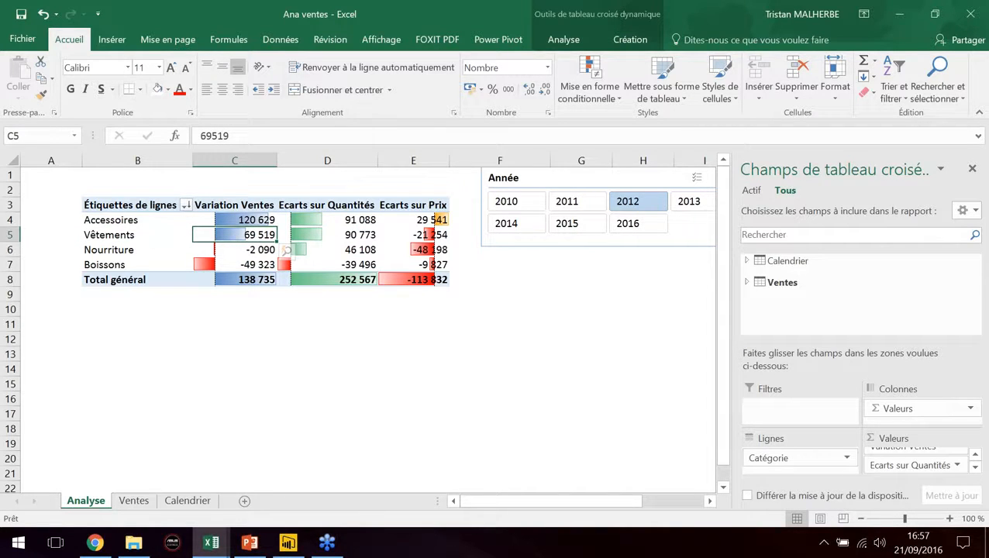
left_click(397, 235)
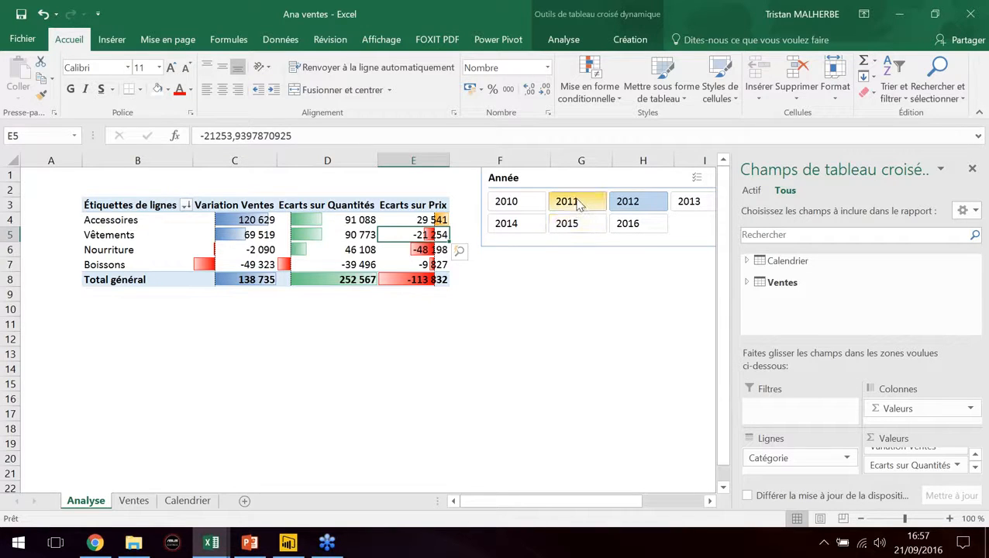
left_click(385, 252)
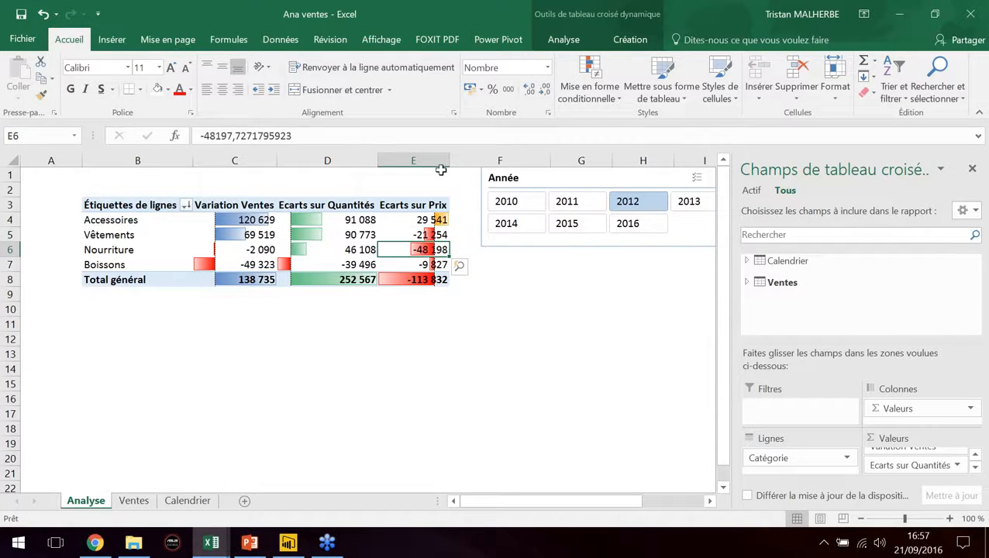
- Insert slicers for Trimestre and Pays linked to the pivot table
left_click(564, 39)
left_click(462, 62)
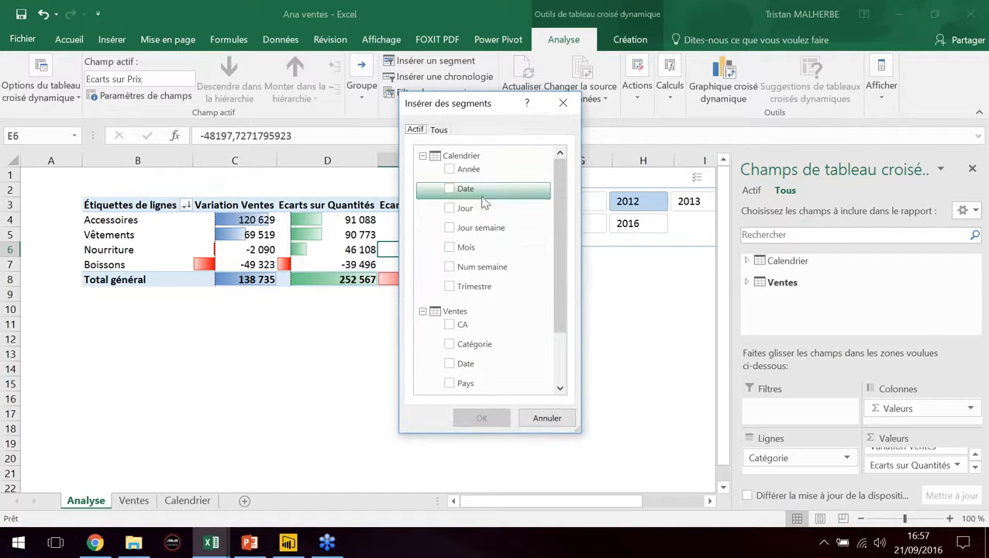
left_click(474, 286)
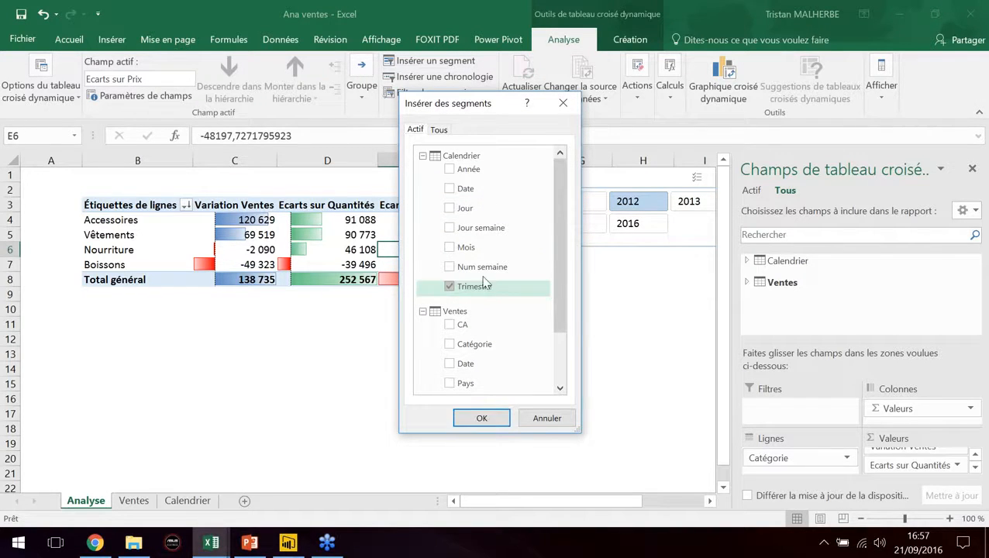
left_click_drag(555, 208, 566, 263)
left_click(450, 316)
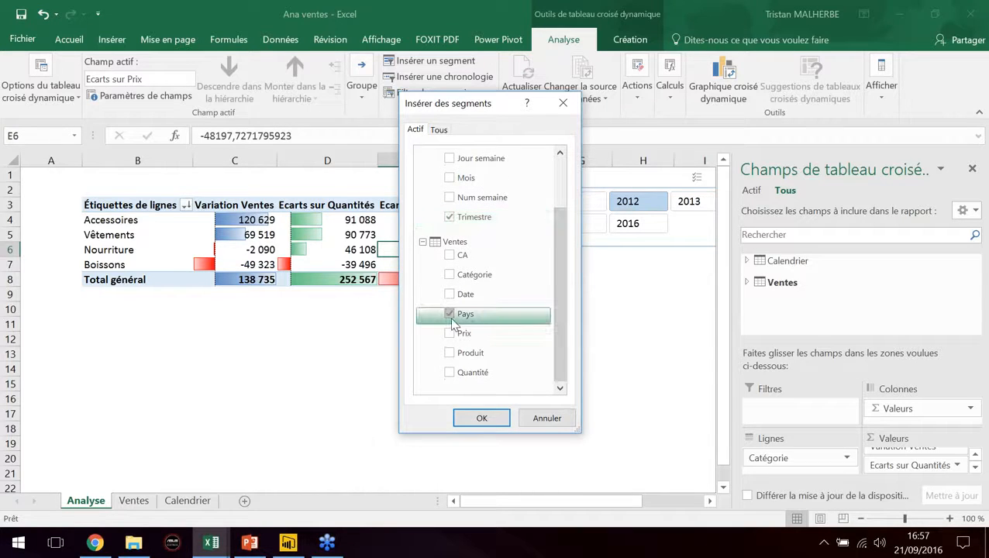
left_click(482, 418)
- Shorten the Trimestre slicer to fit its four quarters and place it beneath the Année slicer
left_click_drag(400, 261, 517, 277)
left_click(430, 414)
left_click_drag(430, 414, 430, 335)
left_click_drag(385, 221, 757, 273)
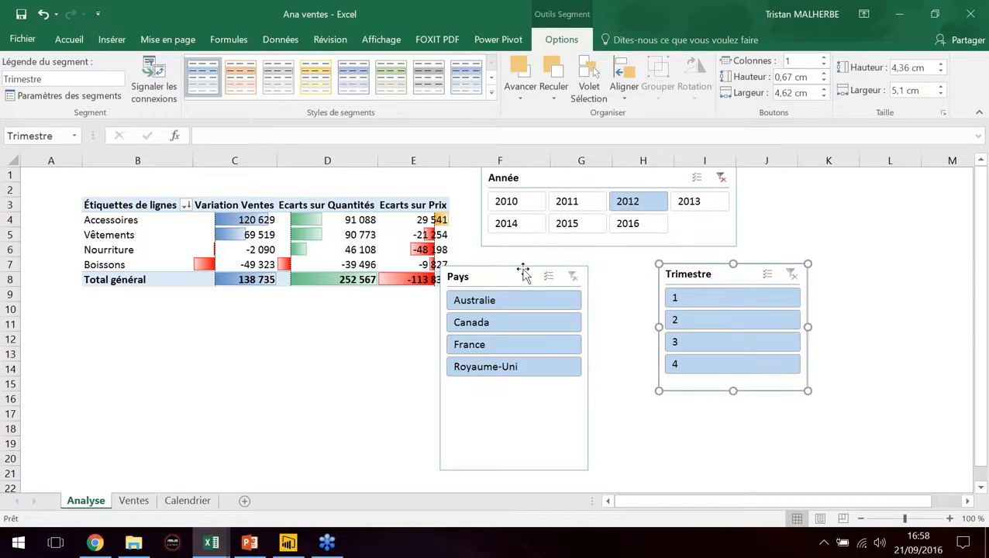
- Shorten the Pays slicer to fit its four countries and line it up beneath the Année slicer
left_click_drag(524, 271, 554, 267)
left_click_drag(618, 466, 624, 387)
left_click_drag(565, 277, 571, 277)
left_click(396, 265)
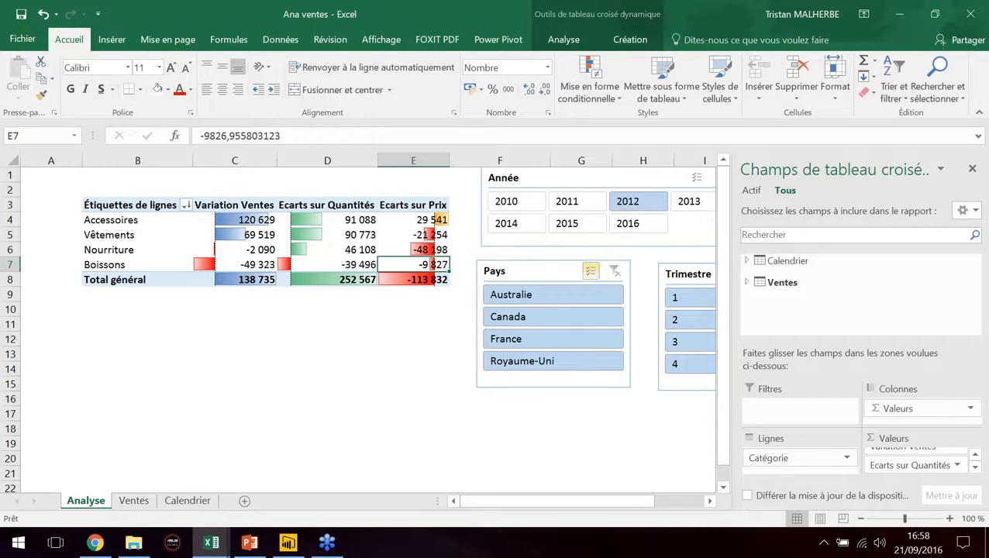
- Move the Pays and Trimestre slicers side by side below the pivot table
left_click_drag(558, 270, 202, 323)
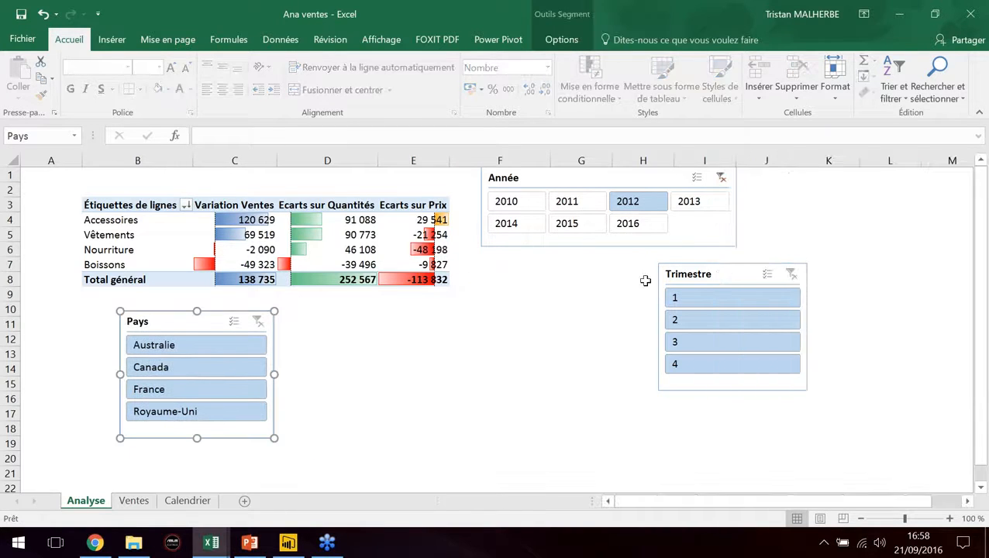
left_click_drag(721, 271, 369, 342)
left_click(500, 279)
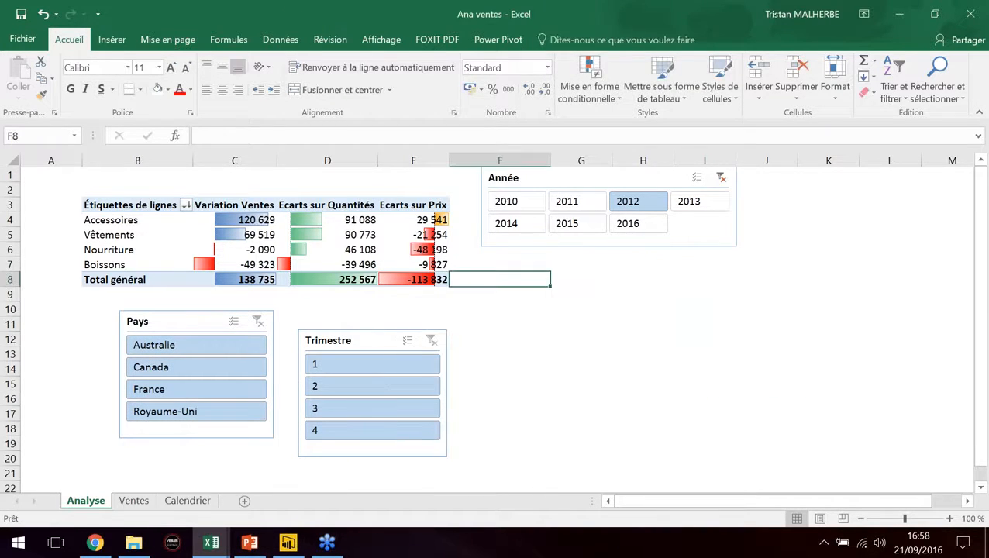
- Filter the pivot table to Australie and quarter 1, and move the Année slicer closer to the table
left_click(221, 345)
left_click(315, 369)
left_click_drag(549, 177, 536, 200)
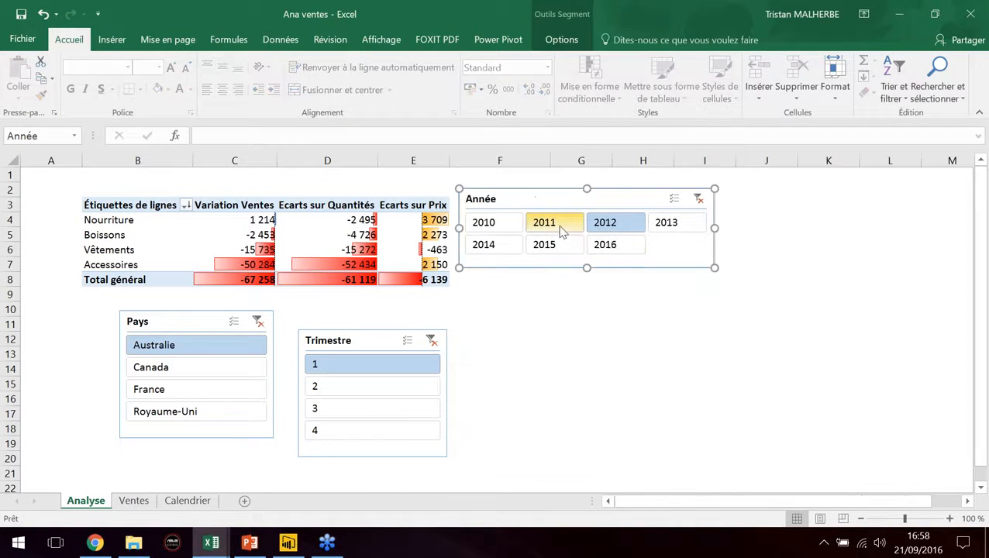
- Try the years 2011 and 2014, nudge the Année slicer slightly away from the pivot table, and filter to 2013
left_click(556, 223)
left_click(502, 248)
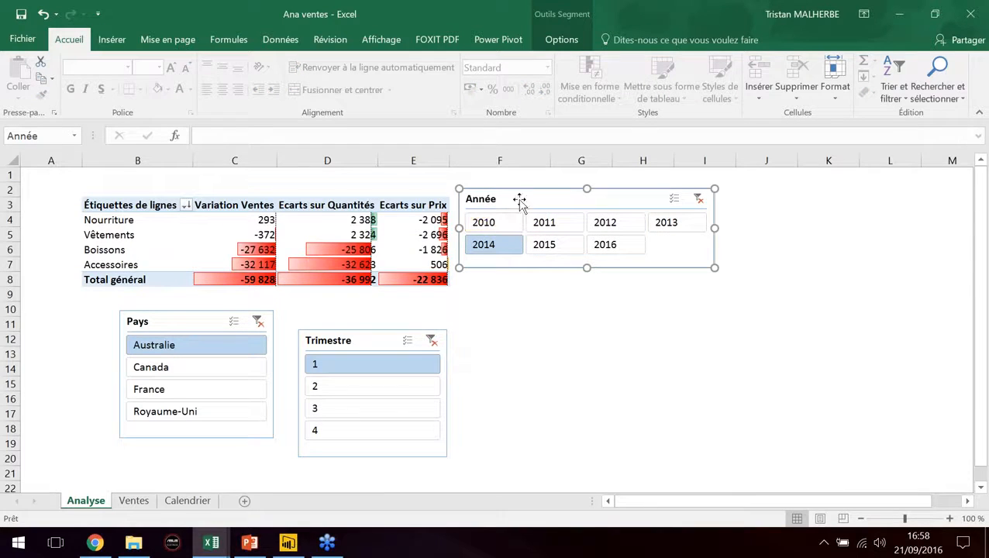
left_click_drag(519, 200, 527, 200)
left_click(672, 224)
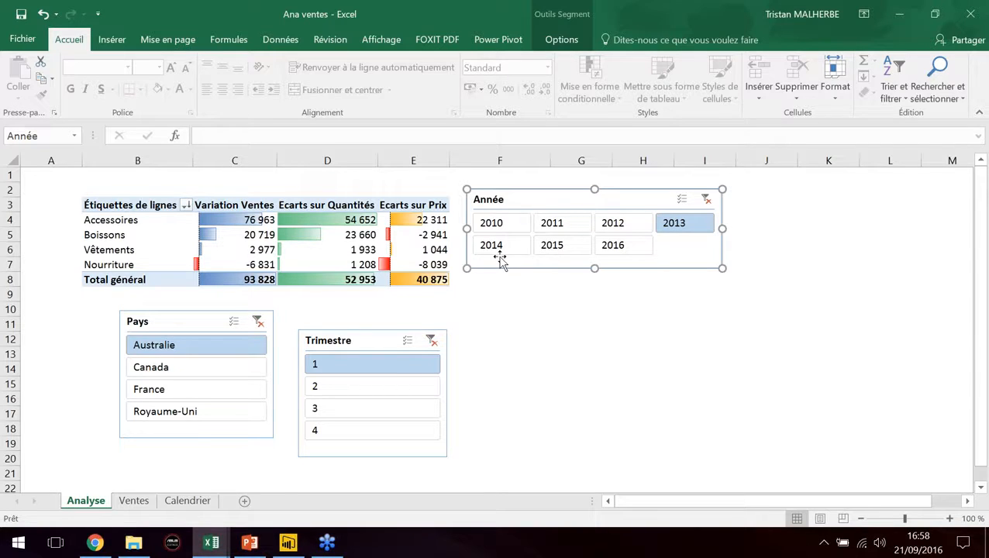
- Filter to quarter 2, view Canada, and set the country filter to France
left_click(351, 385)
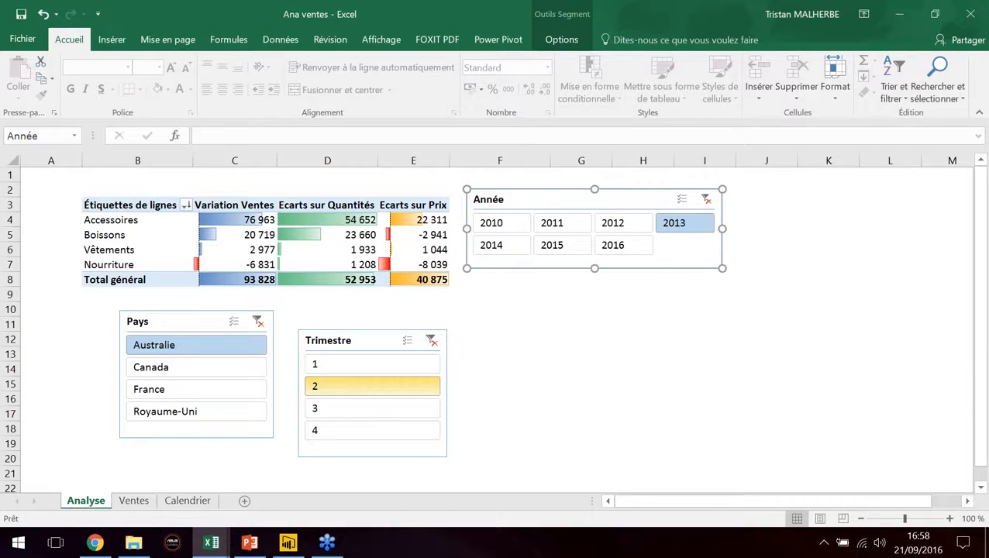
left_click(207, 367)
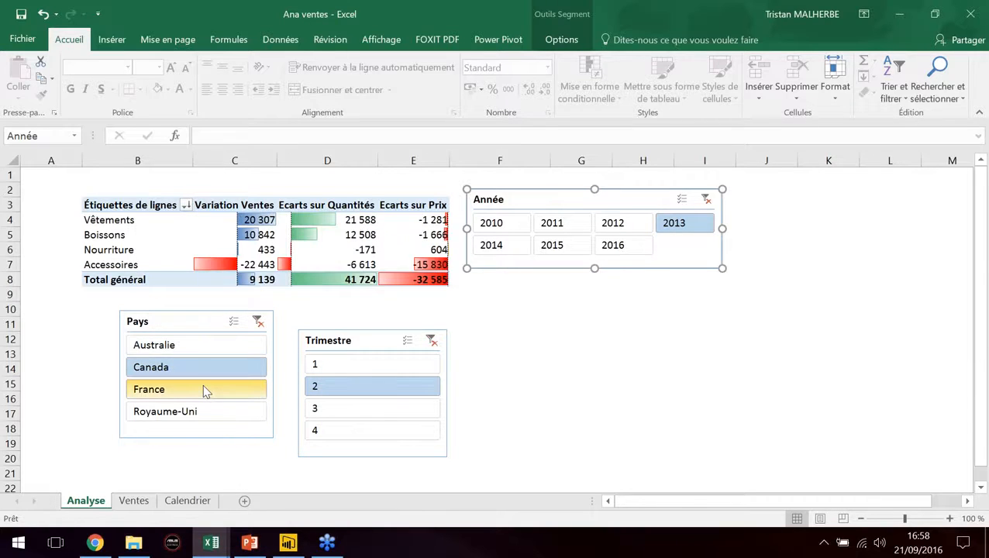
left_click(204, 388)
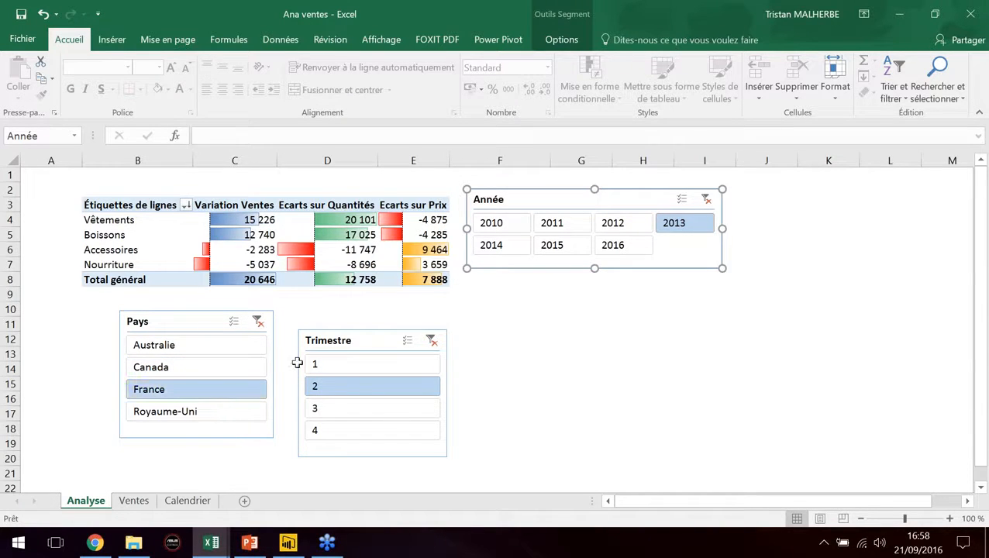
left_click(246, 232)
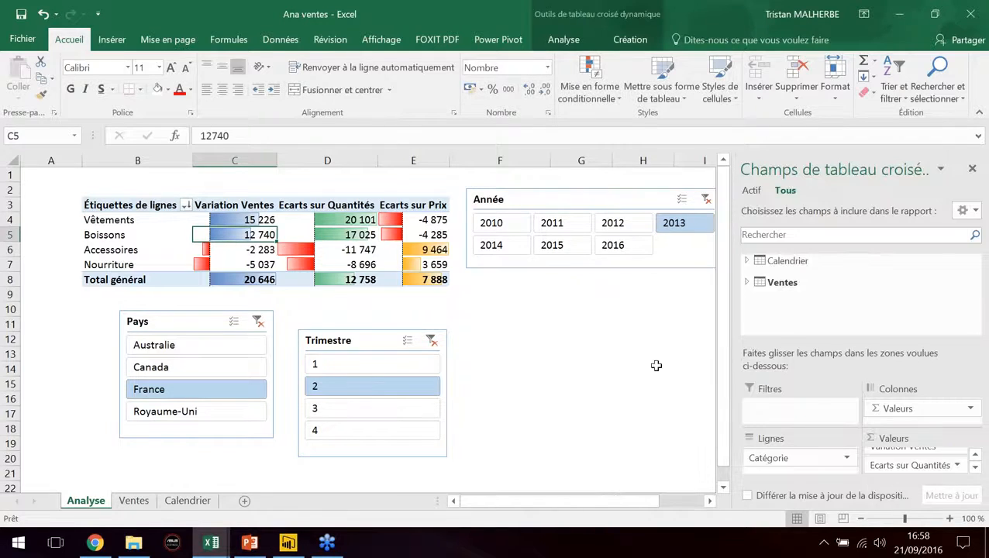
- Add Produit under Catégorie in the pivot table rows and move the Pays and Trimestre slicers beneath the Année slicer
left_click(747, 282)
left_click(774, 291)
left_click_drag(188, 320, 596, 273)
left_click_drag(392, 341, 674, 403)
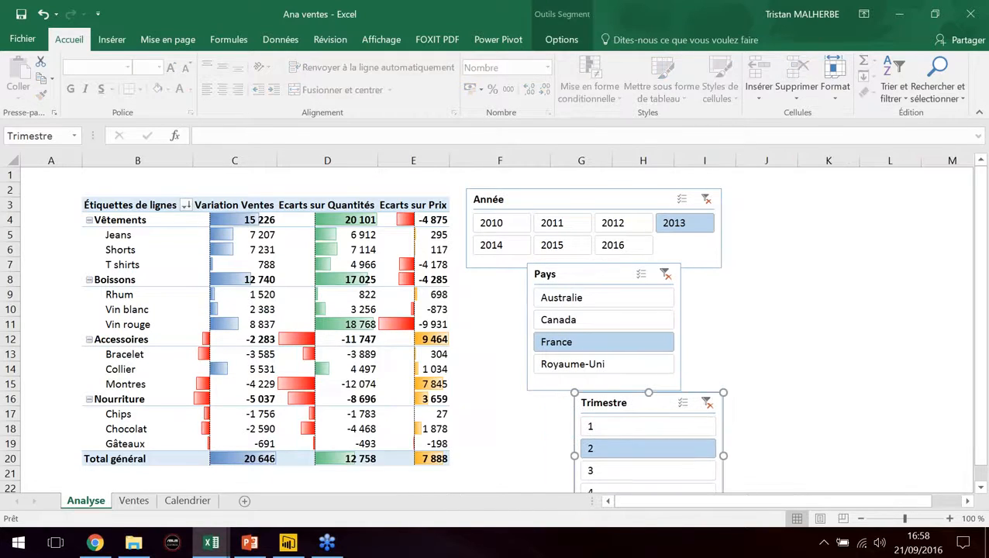
- Examine the Vêtements figures and the matching values of its products Jeans, Shorts and T shirts
left_click(266, 302)
left_click_drag(230, 221, 409, 218)
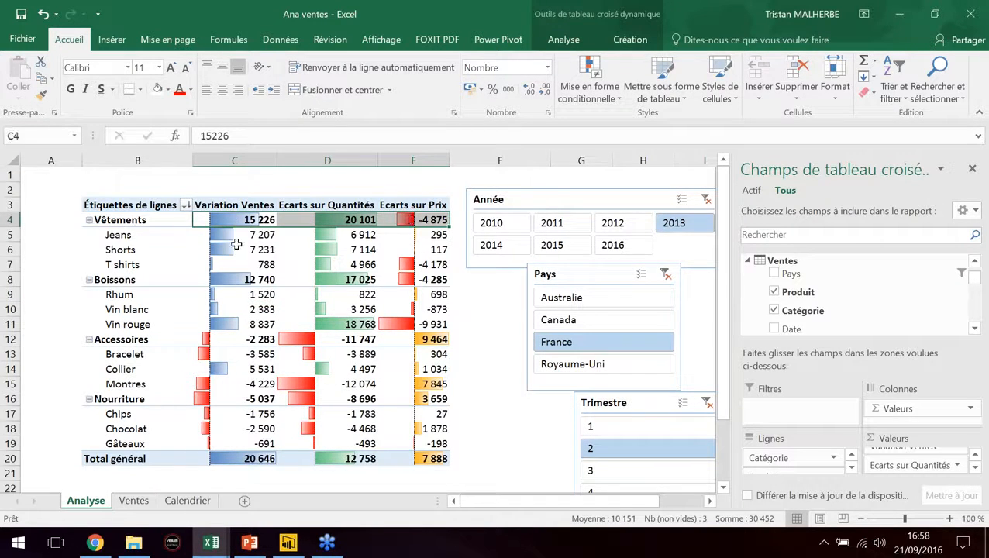
left_click_drag(235, 236, 411, 265)
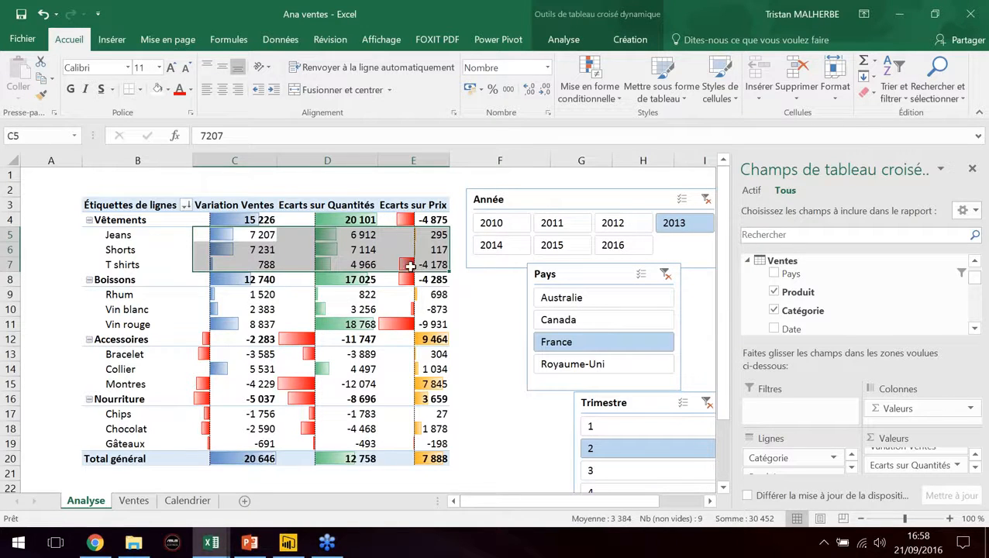
- Filter the pivot table to Australie, move the Pays slicer closer to it, and choose the year 2011
left_click(577, 299)
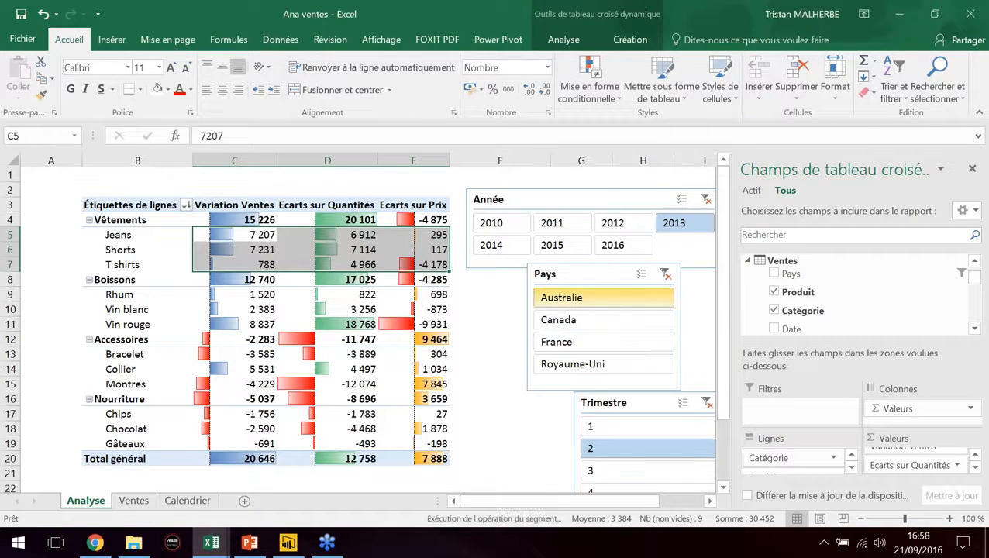
left_click_drag(589, 273, 539, 277)
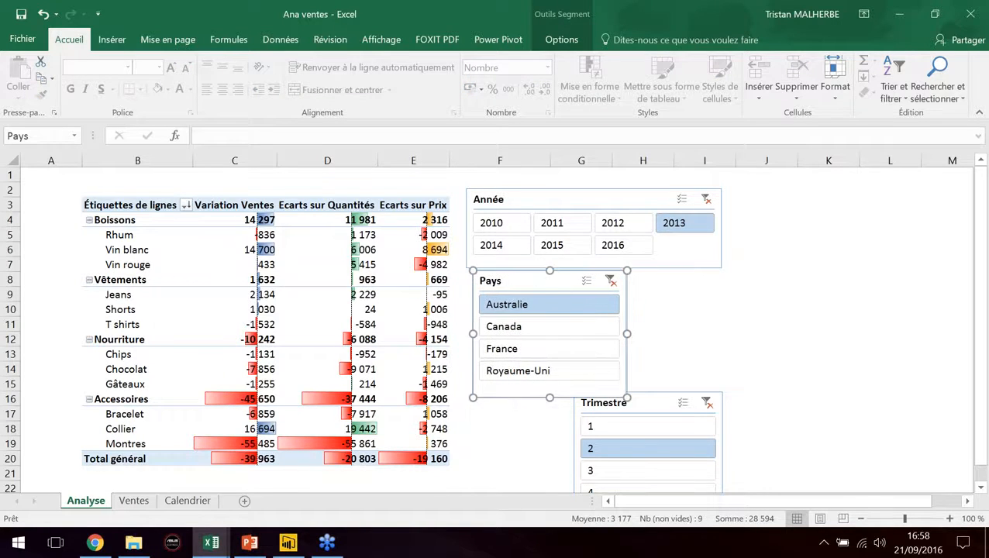
left_click(382, 270)
left_click(362, 328)
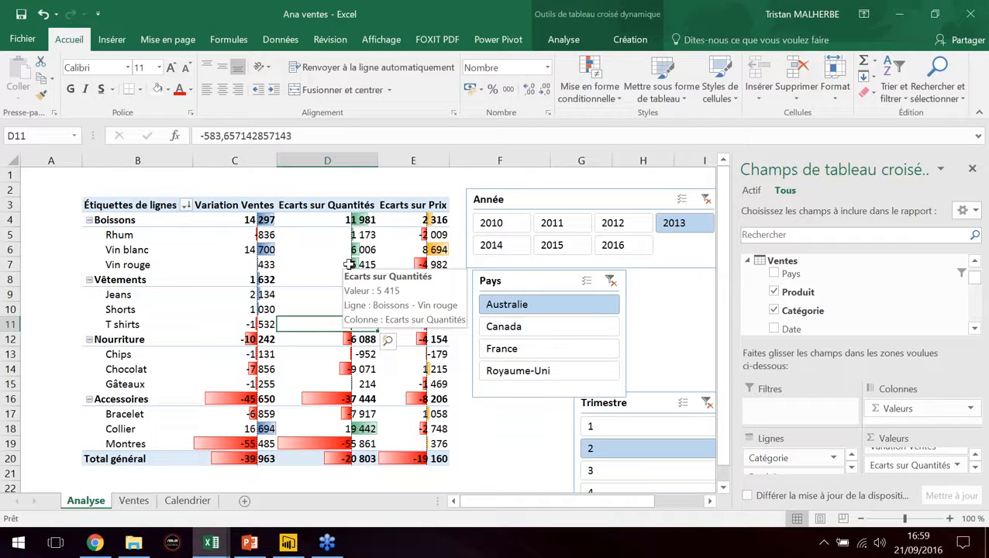
left_click(551, 223)
- Switch to the PowerPoint presentation, start the slide show from the Bilan slide and reveal its first Power Query point
left_click(254, 542)
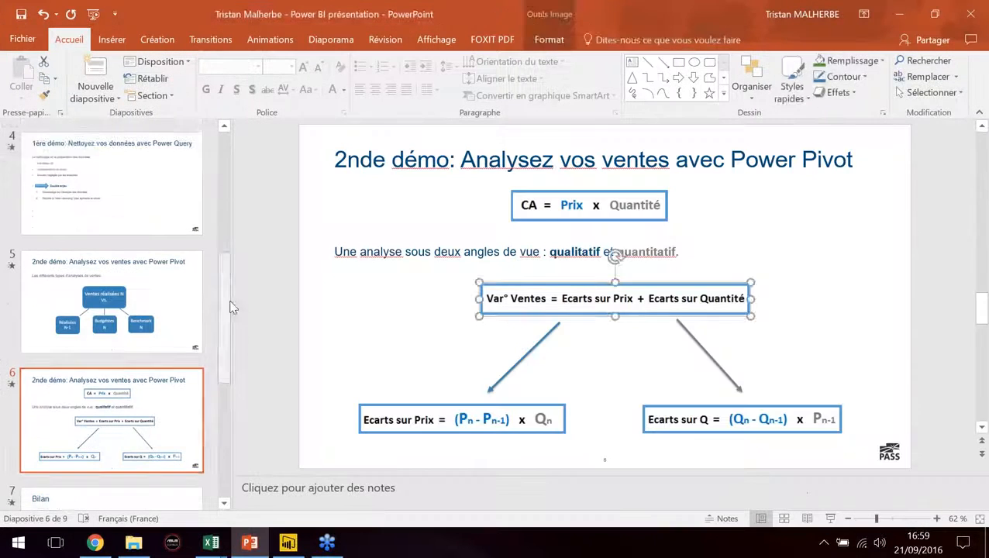
scroll(221, 360, "down", 3)
left_click(163, 366)
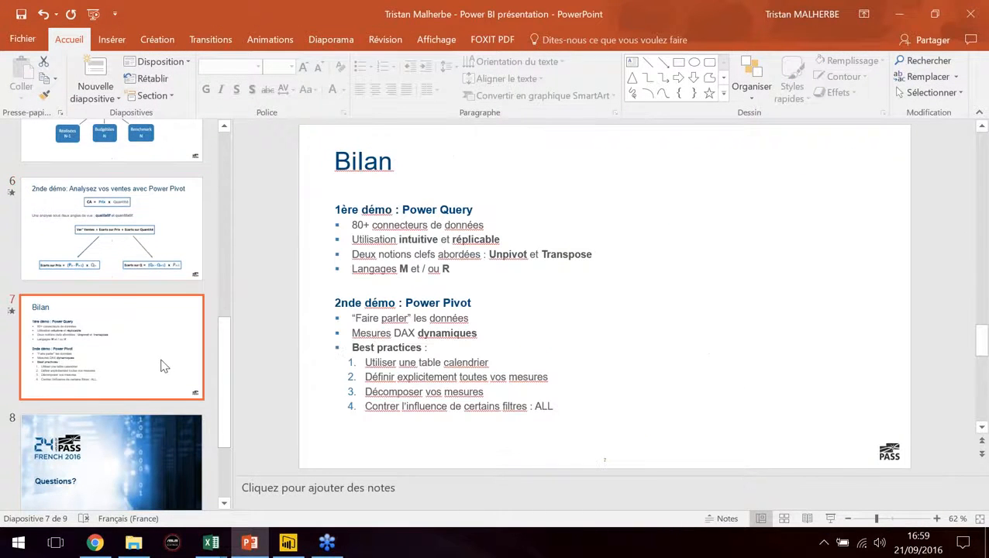
key("shift+F5")
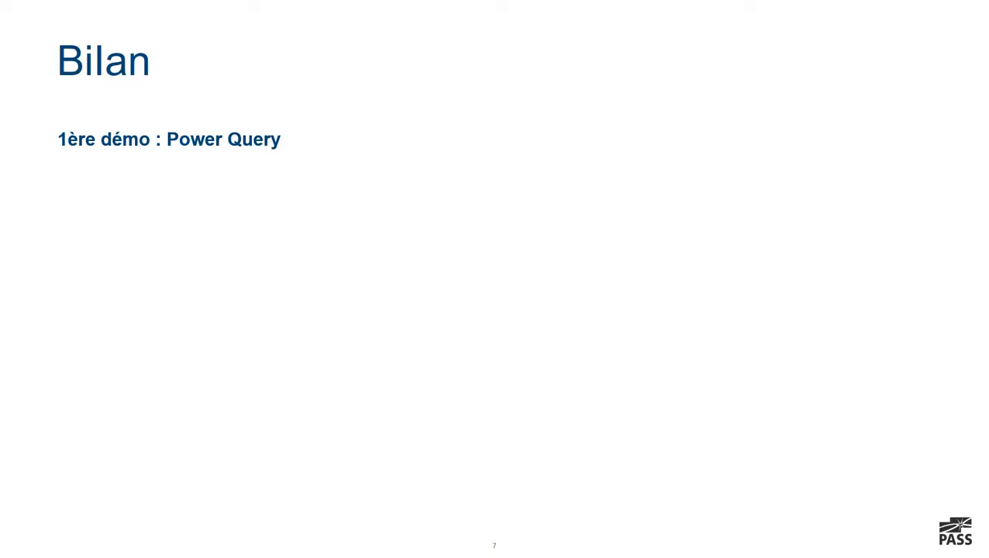
key("Right")
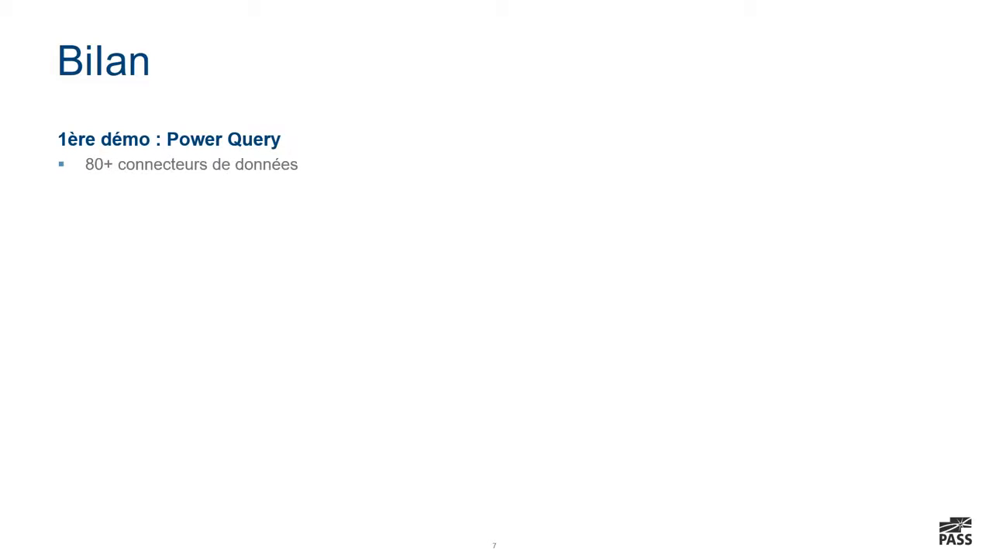